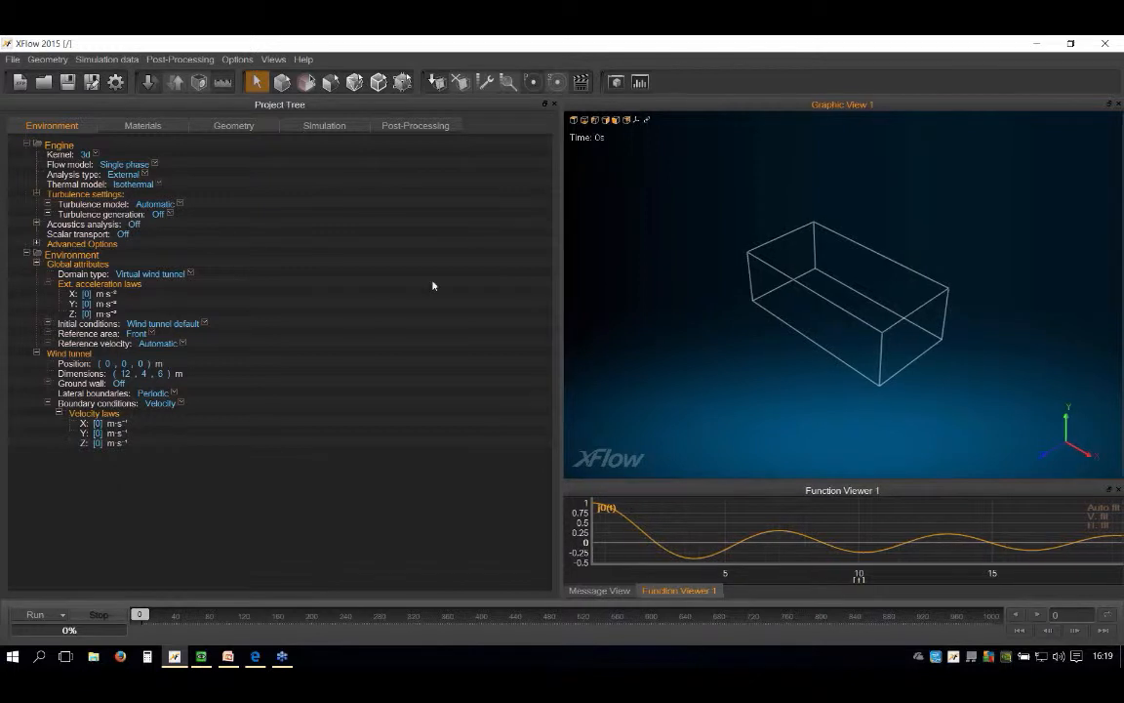
Step: Examine the default wind tunnel box from several angles and review the available flow model options
scroll(734, 334, up, 1)
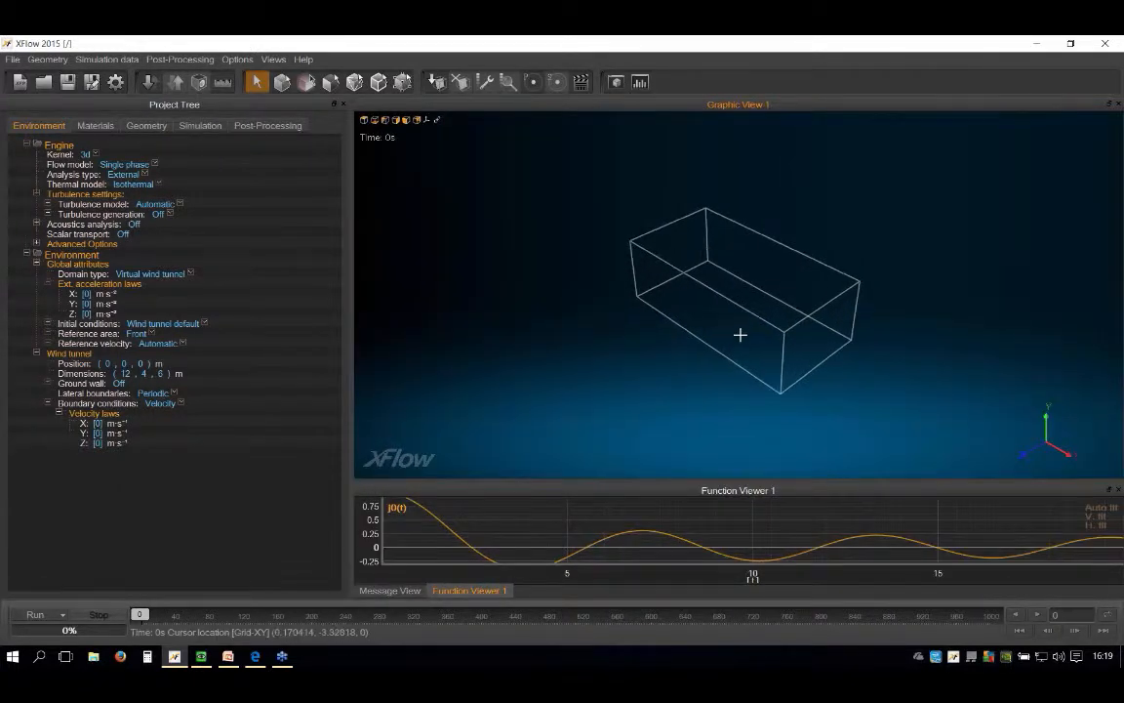
scroll(740, 335, up, 2)
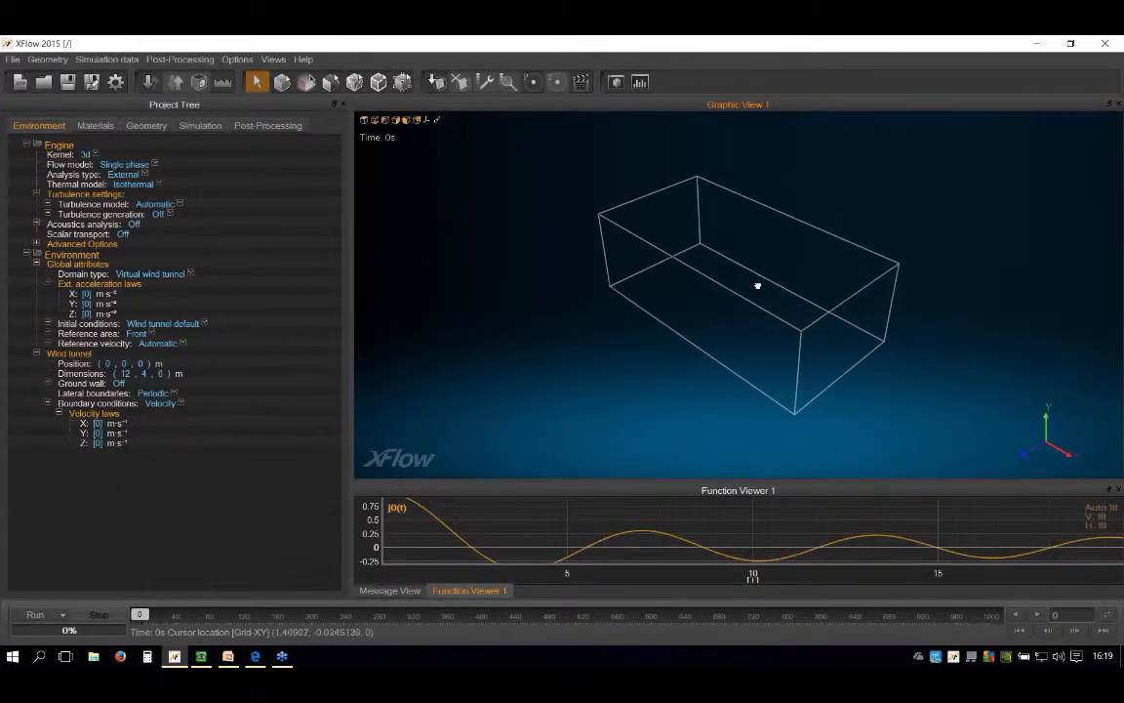
middle_drag(759, 285, 759, 241)
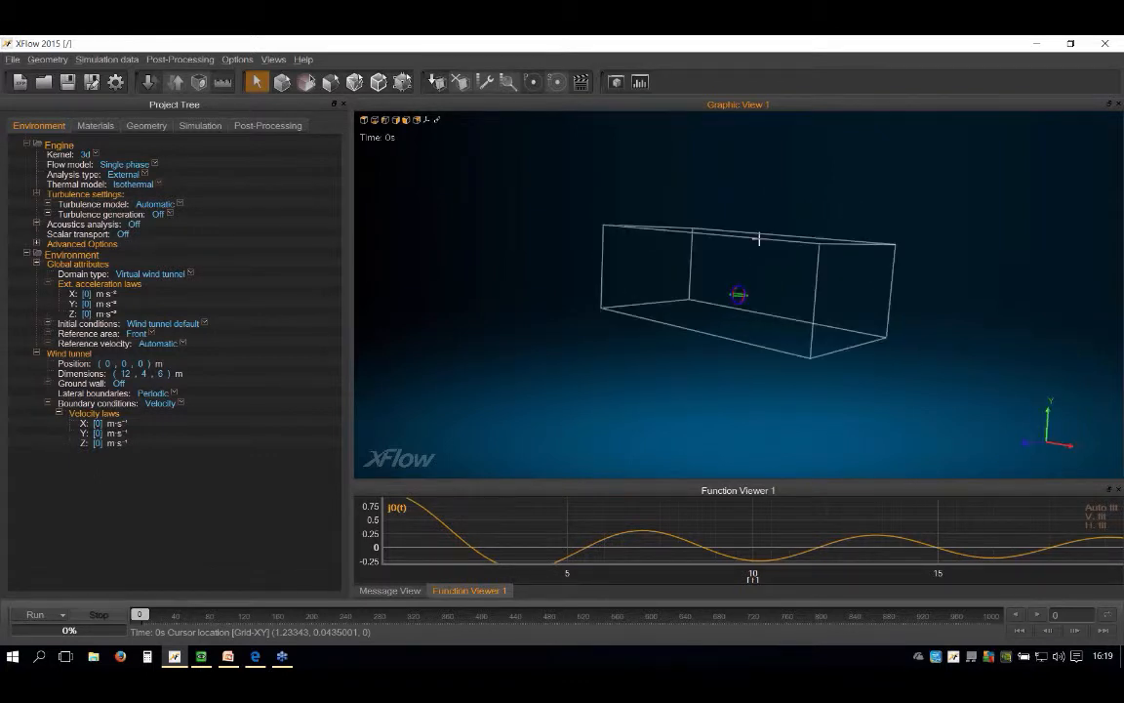
middle_drag(701, 310, 712, 341)
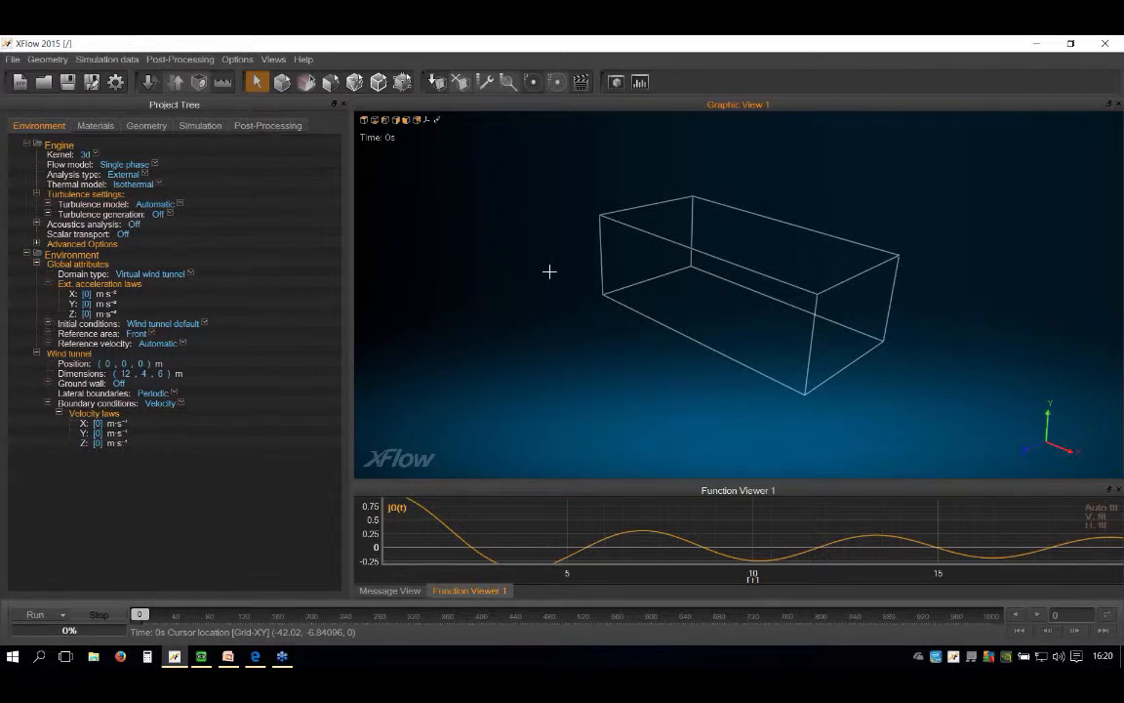
scroll(664, 249, up, 2)
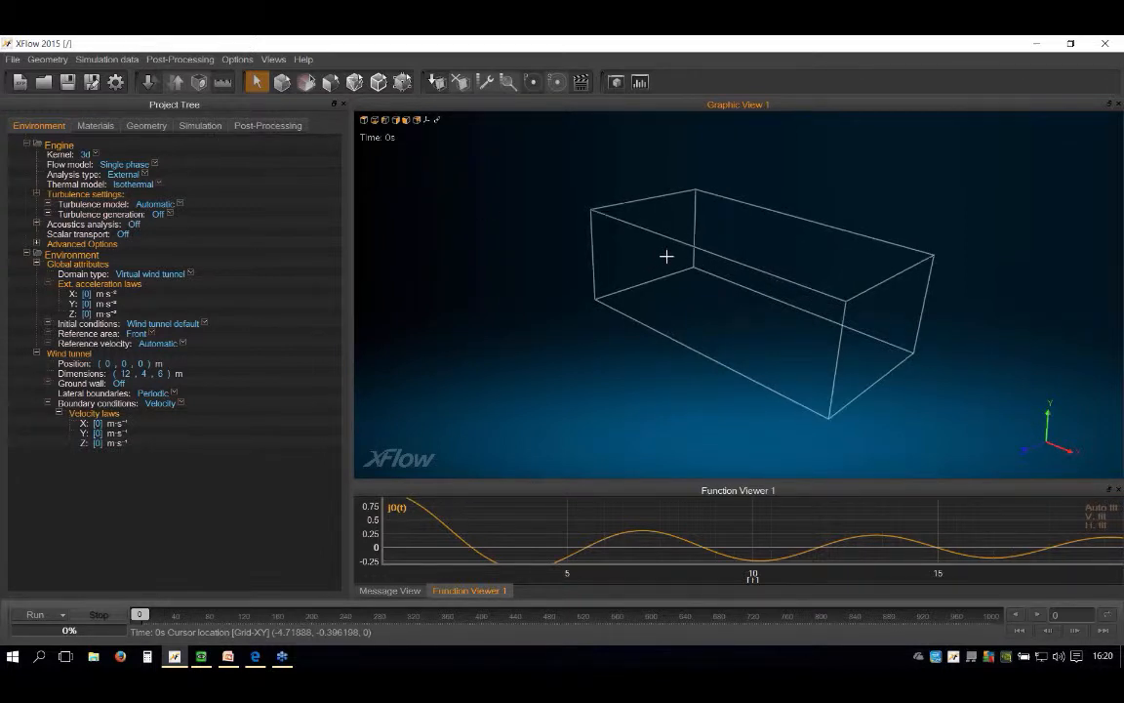
scroll(667, 255, up, 2)
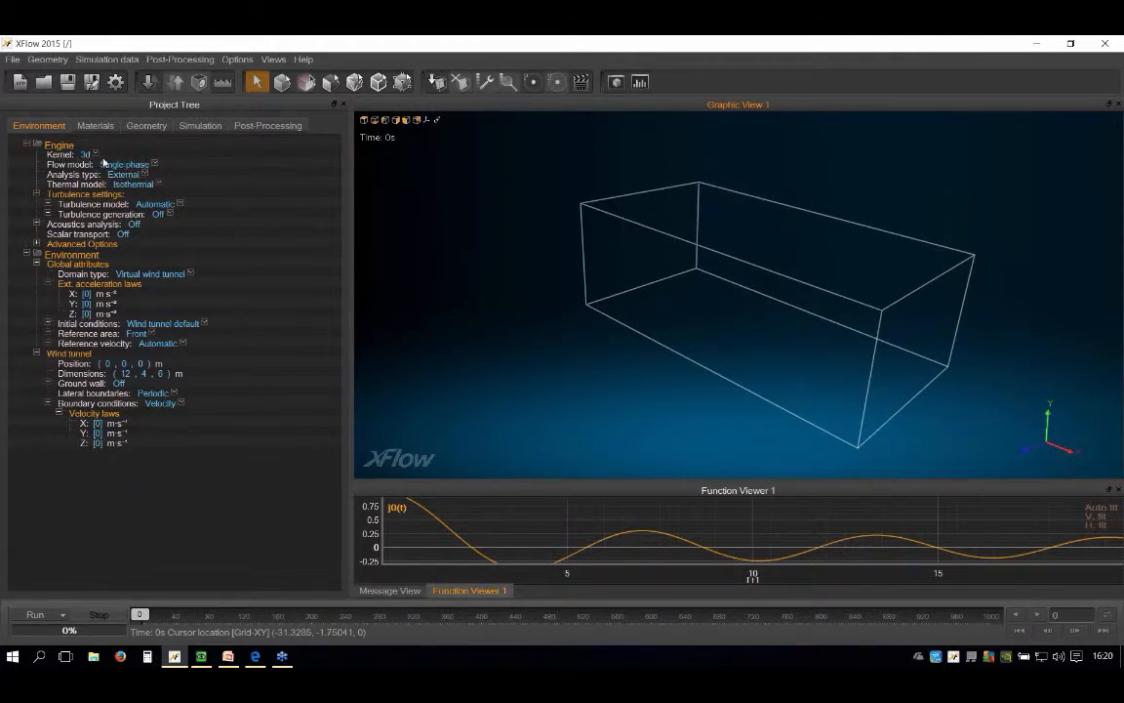
click(155, 166)
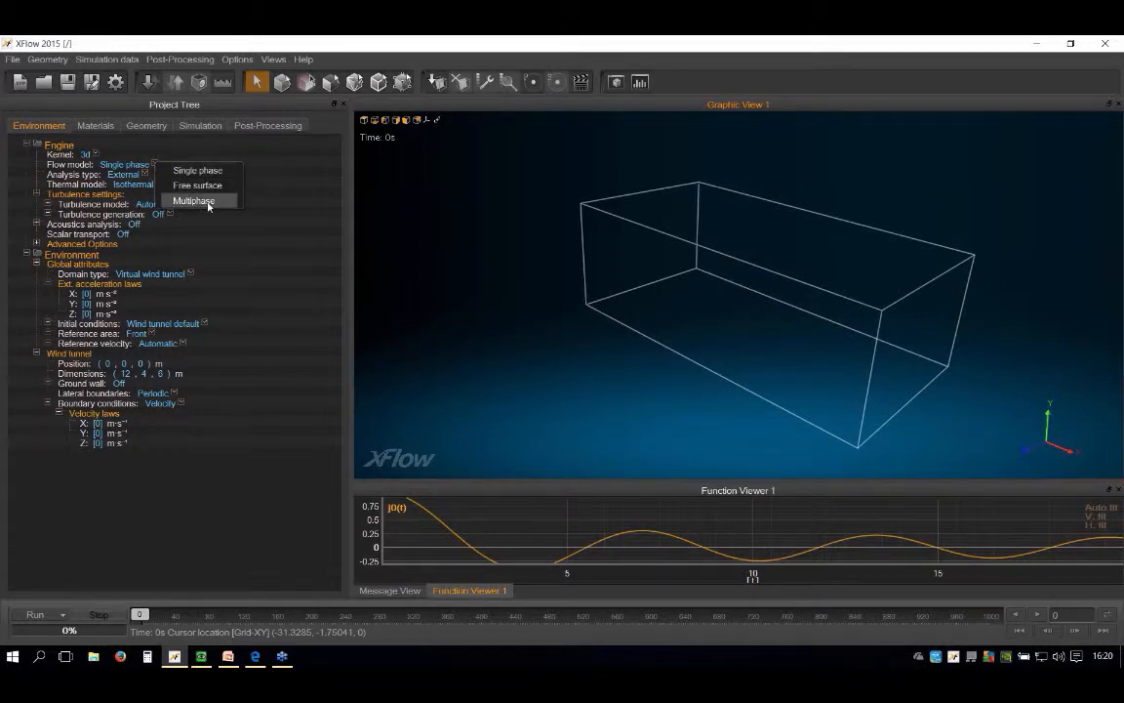
click(257, 191)
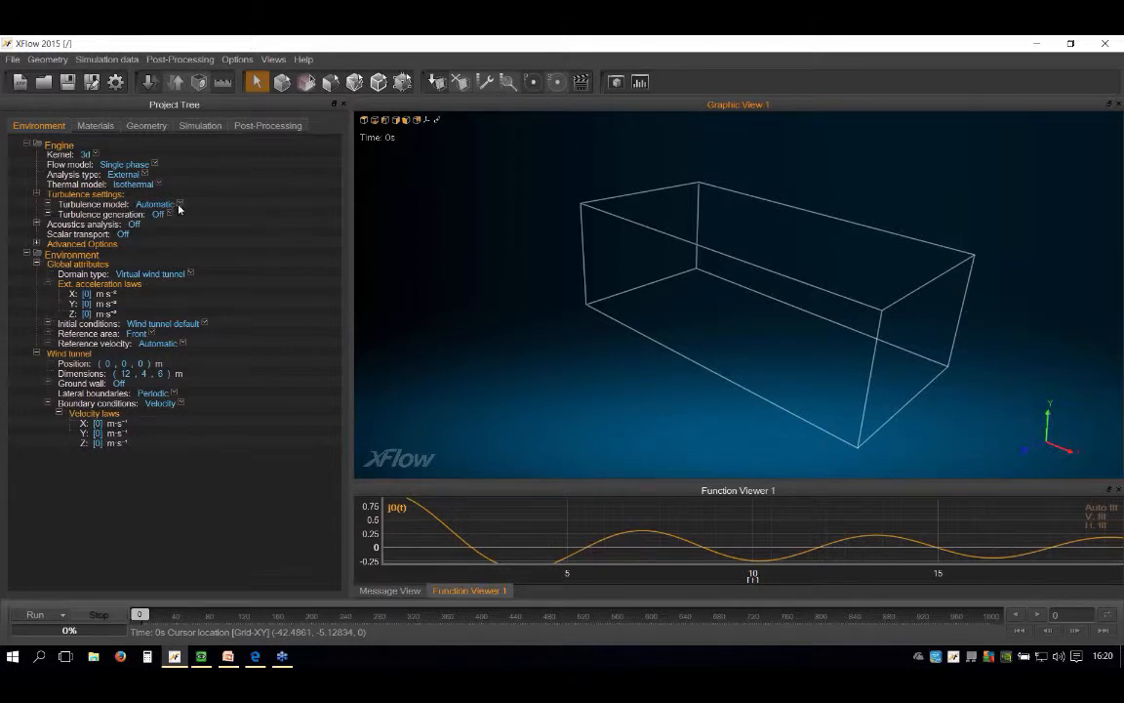
Step: Switch the reference area to Custom and set its value to 0.41913 m²
click(152, 334)
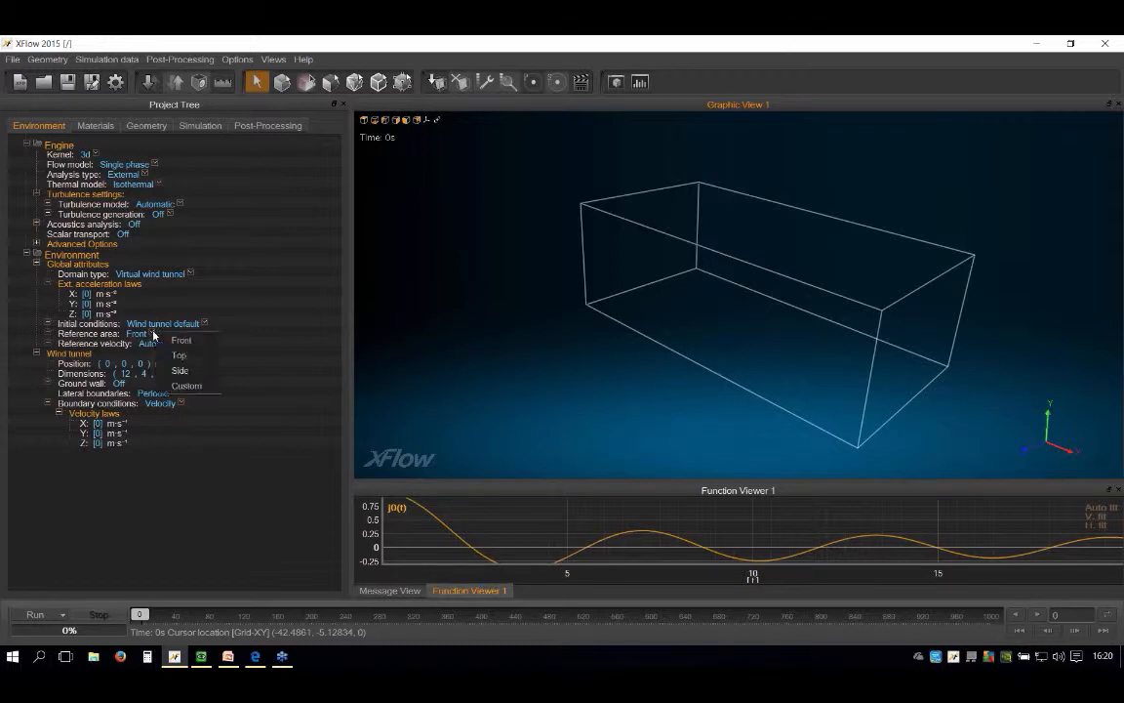
click(200, 386)
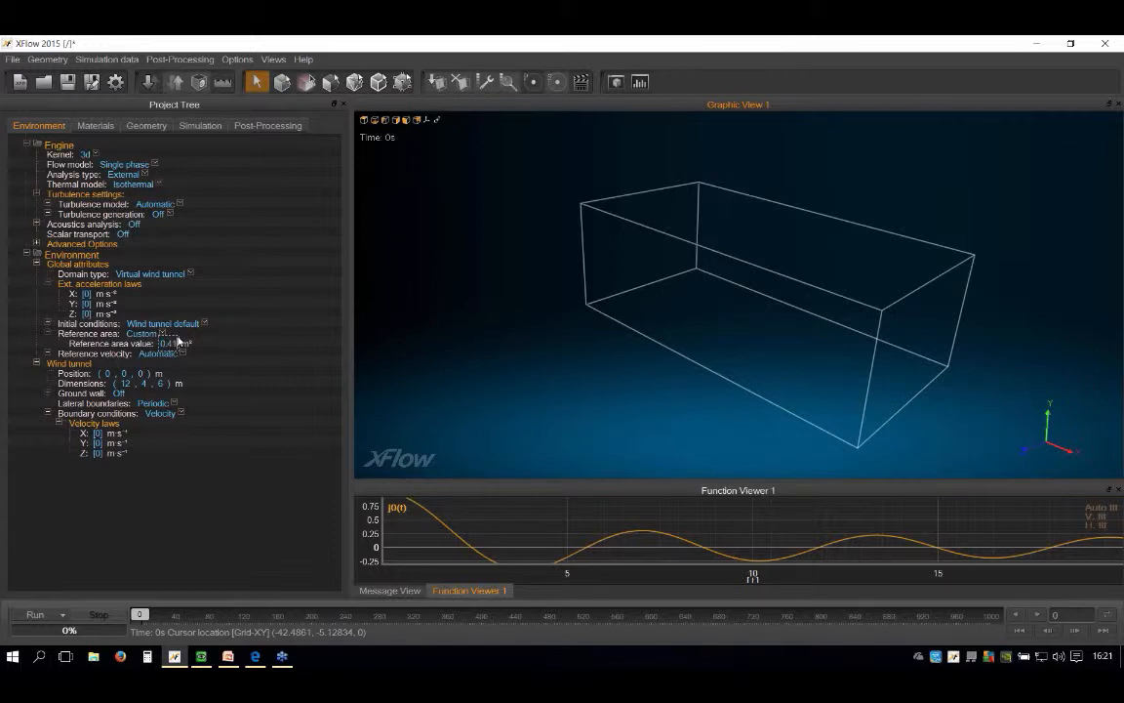
click(179, 341)
text(0.41003)
key(Return)
Step: Switch the reference velocity to Custom and set its value to 37.5 m/s
click(180, 355)
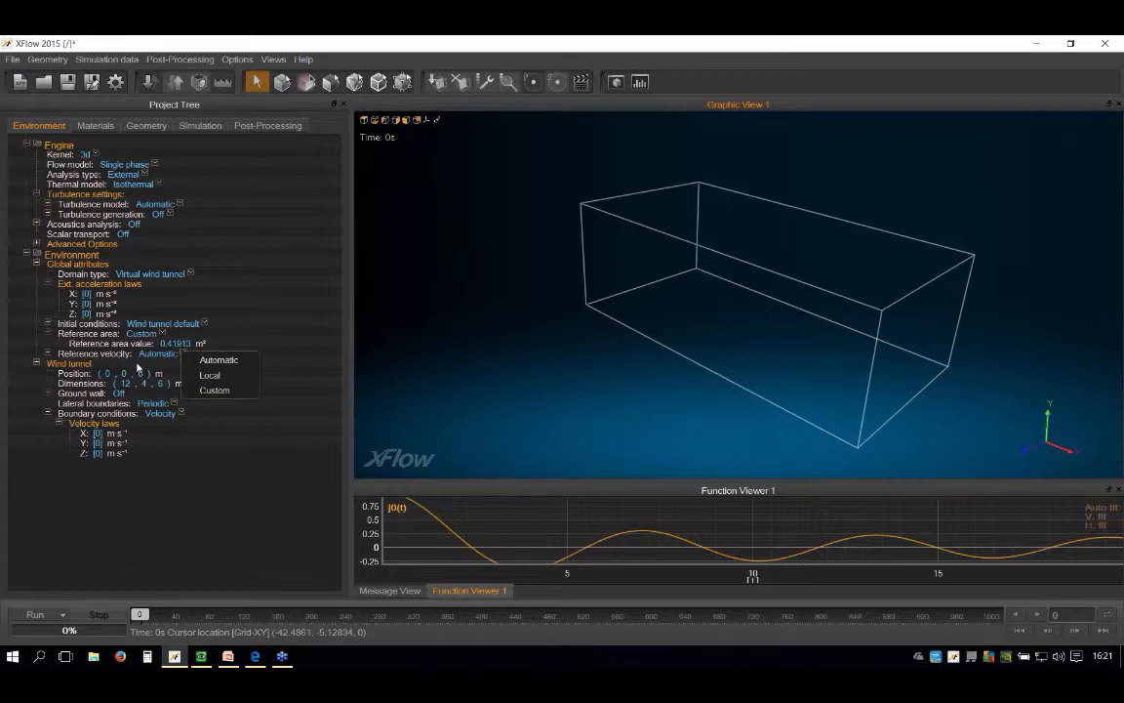
click(214, 390)
text(37.5)
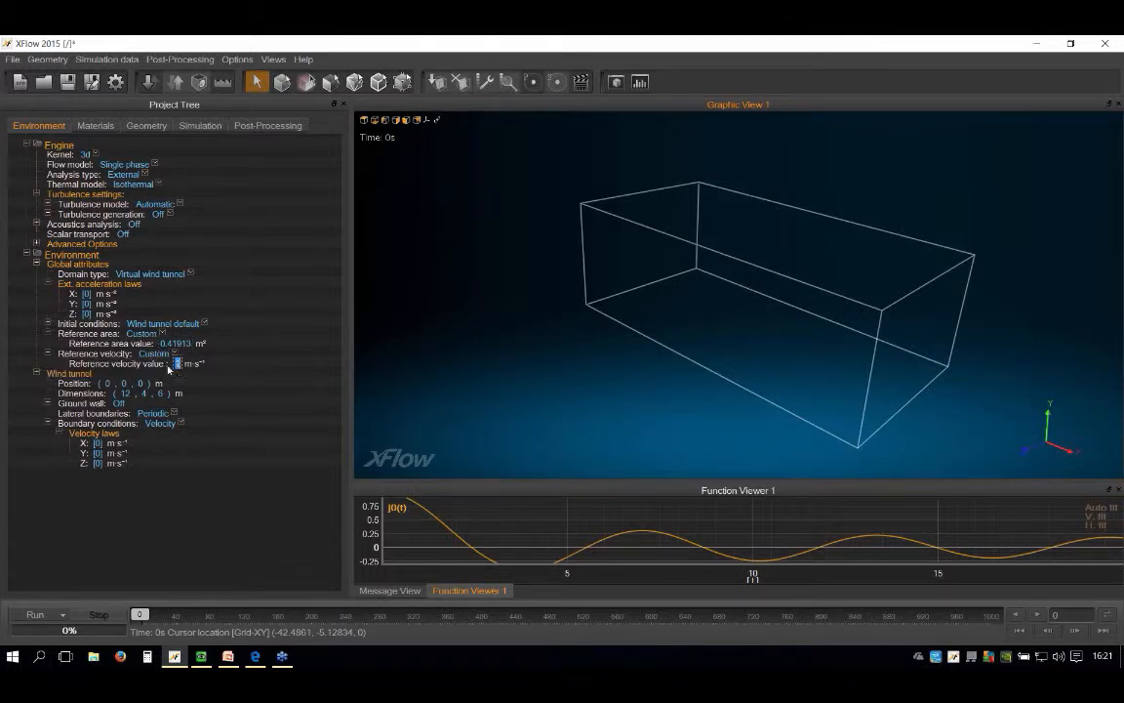
key(Return)
Step: Set the wind tunnel dimensions to 40, 20 and 32 m
click(126, 393)
click(128, 395)
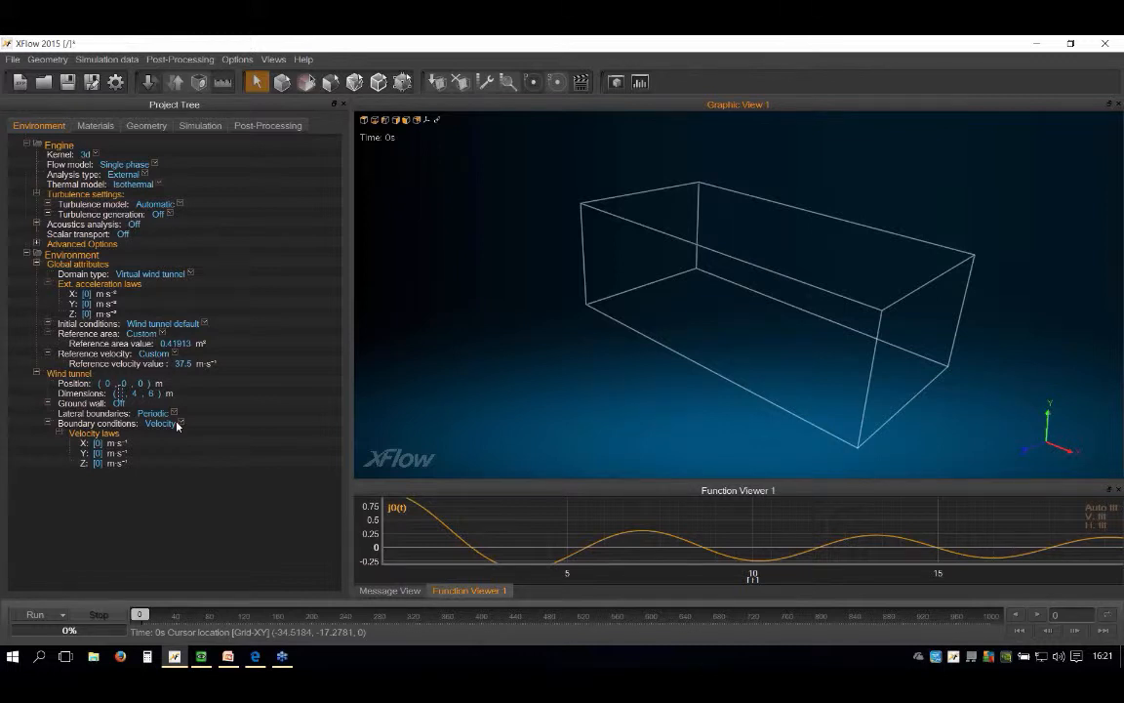
text(40)
key(Tab)
text(2)
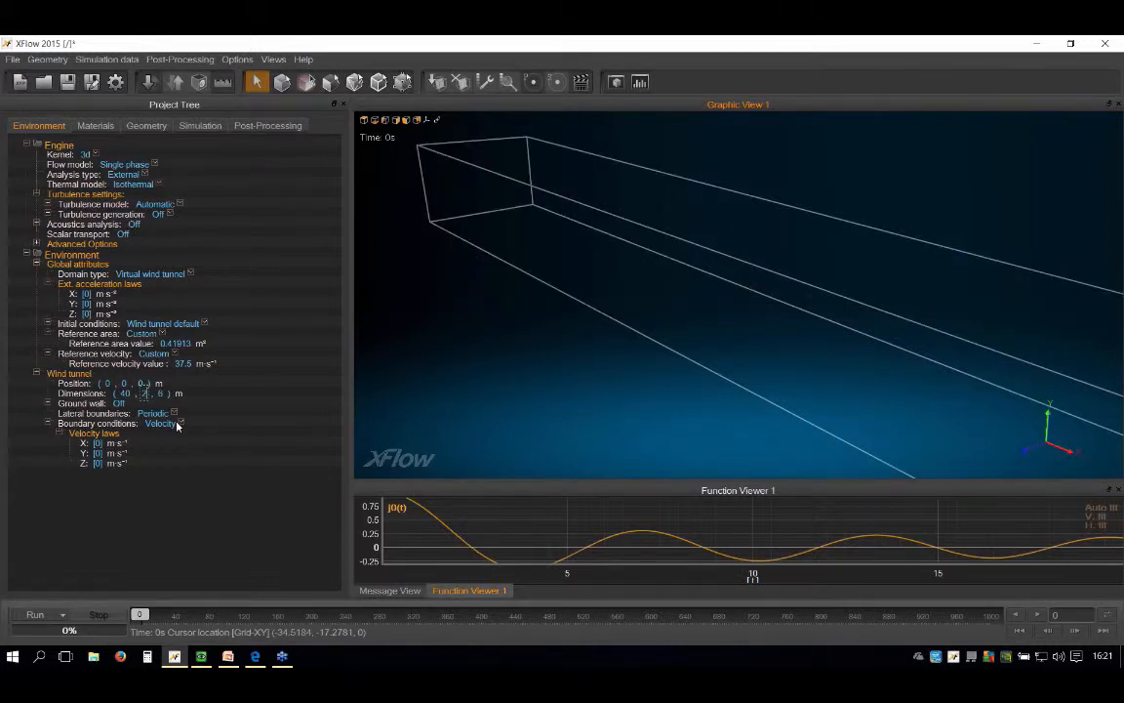
text(0)
key(Tab)
text(32)
key(Return)
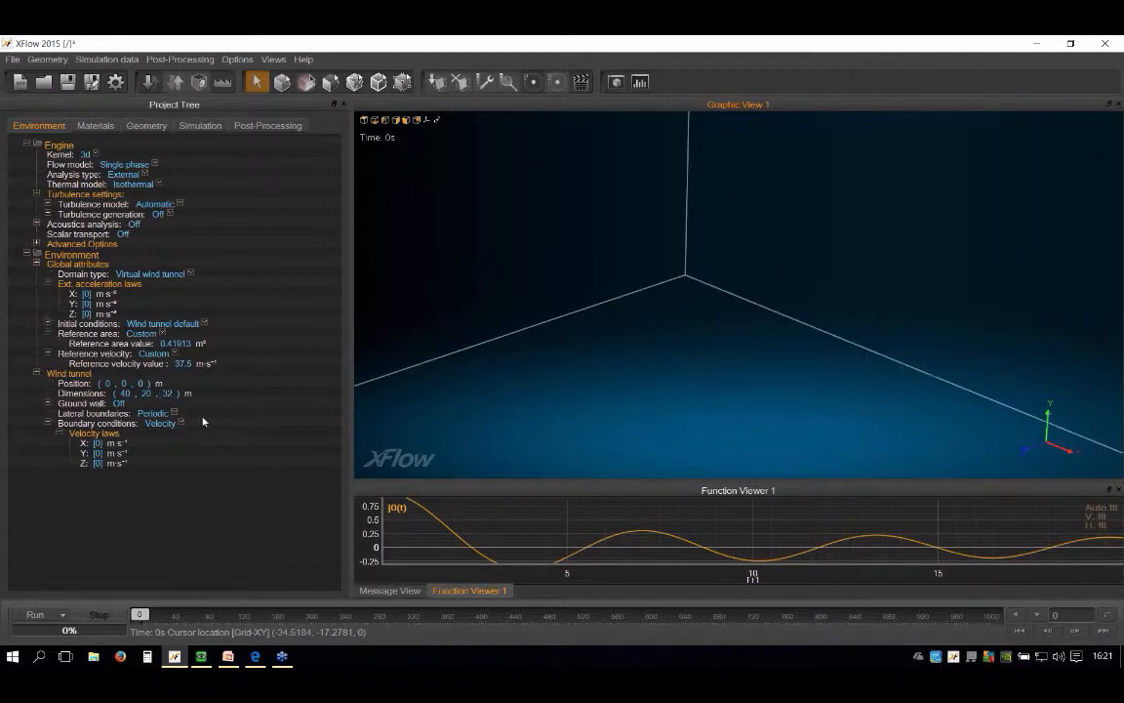
Step: Turn on the wind tunnel's ground wall and set its type to Free-slip
scroll(611, 292, down, 8)
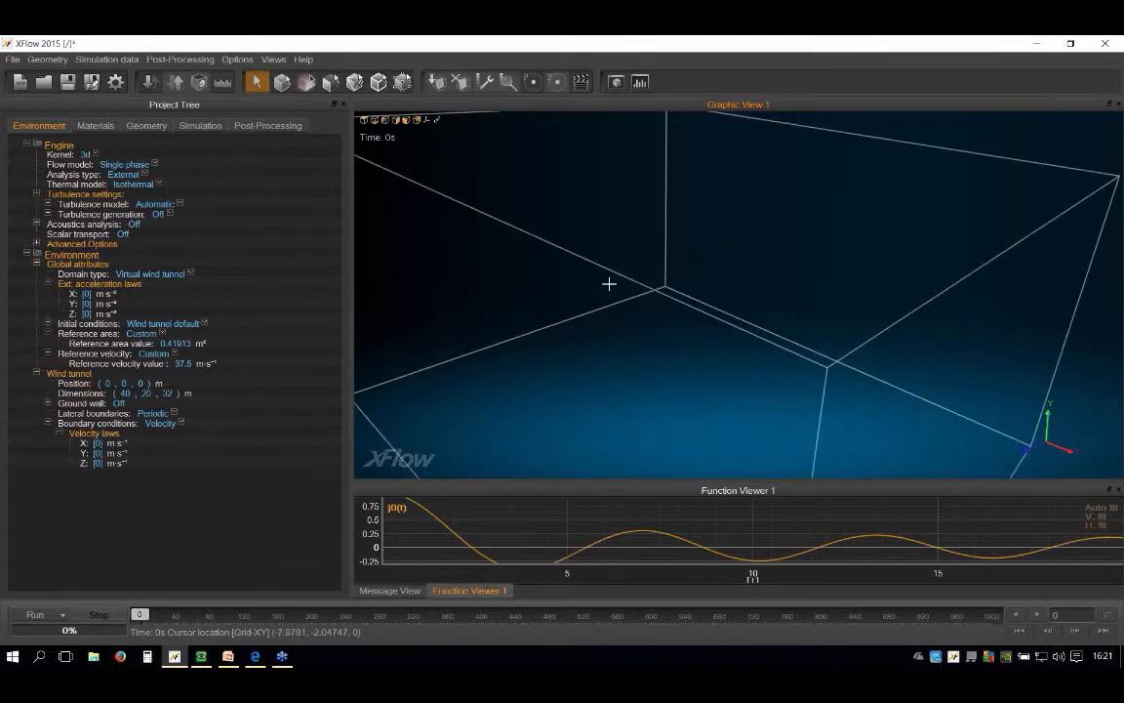
middle_drag(623, 286, 833, 361)
middle_drag(692, 316, 687, 338)
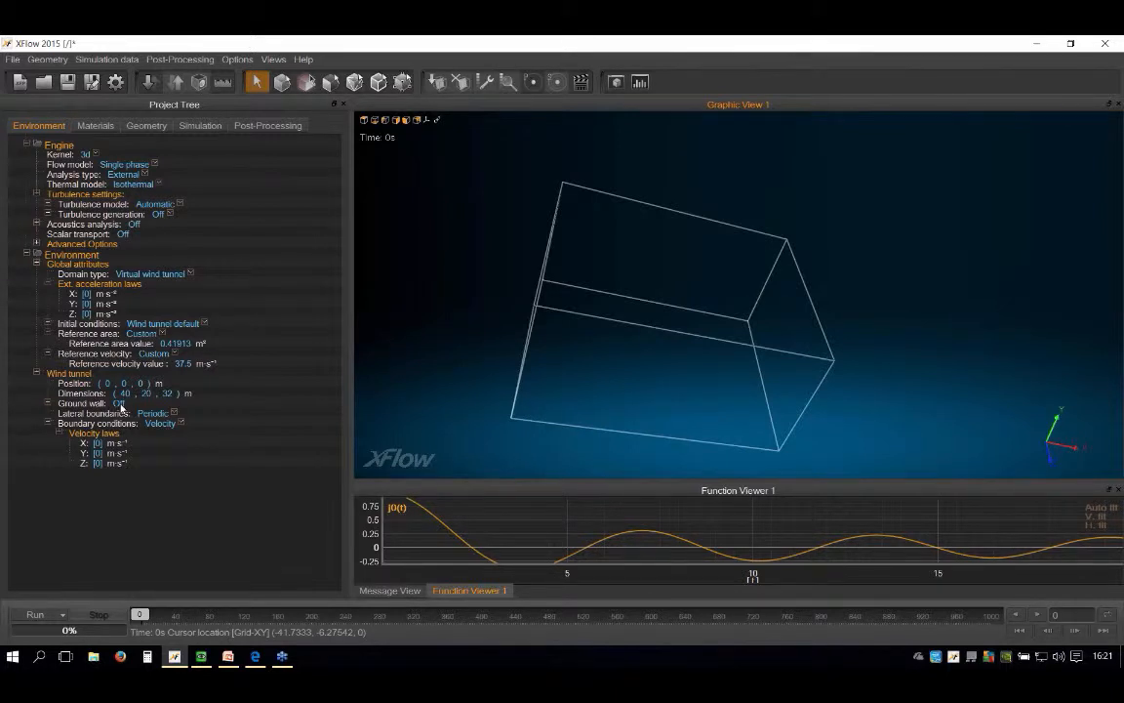
click(119, 403)
middle_drag(634, 309, 639, 390)
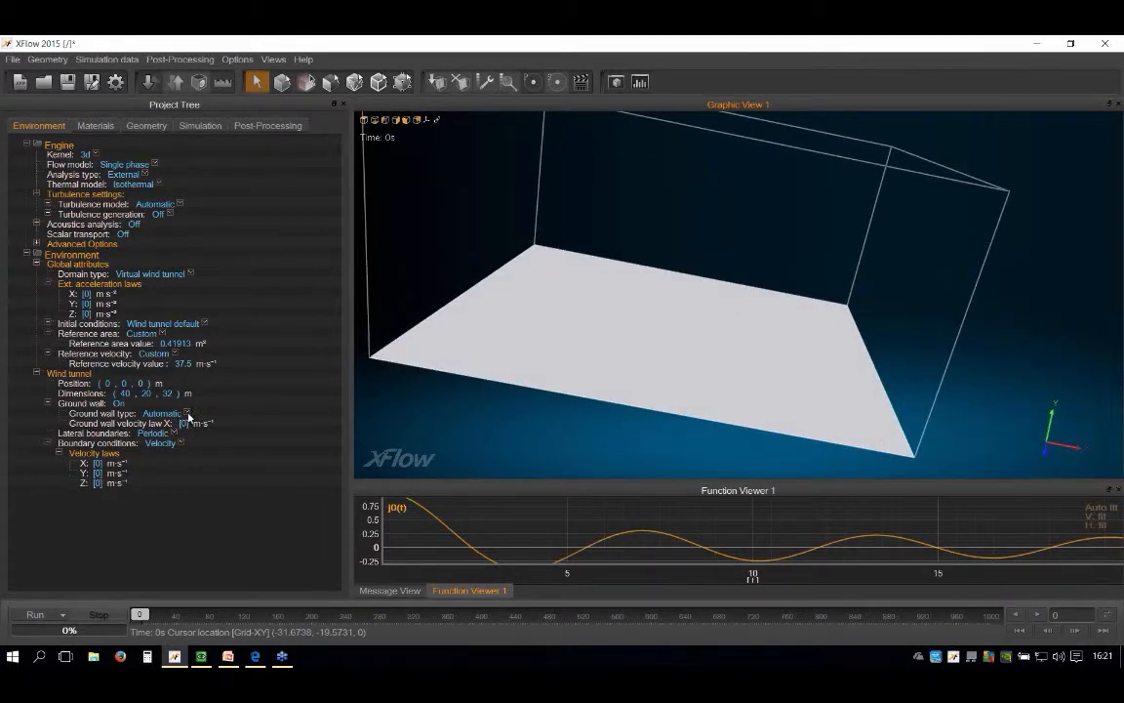
click(165, 413)
click(244, 433)
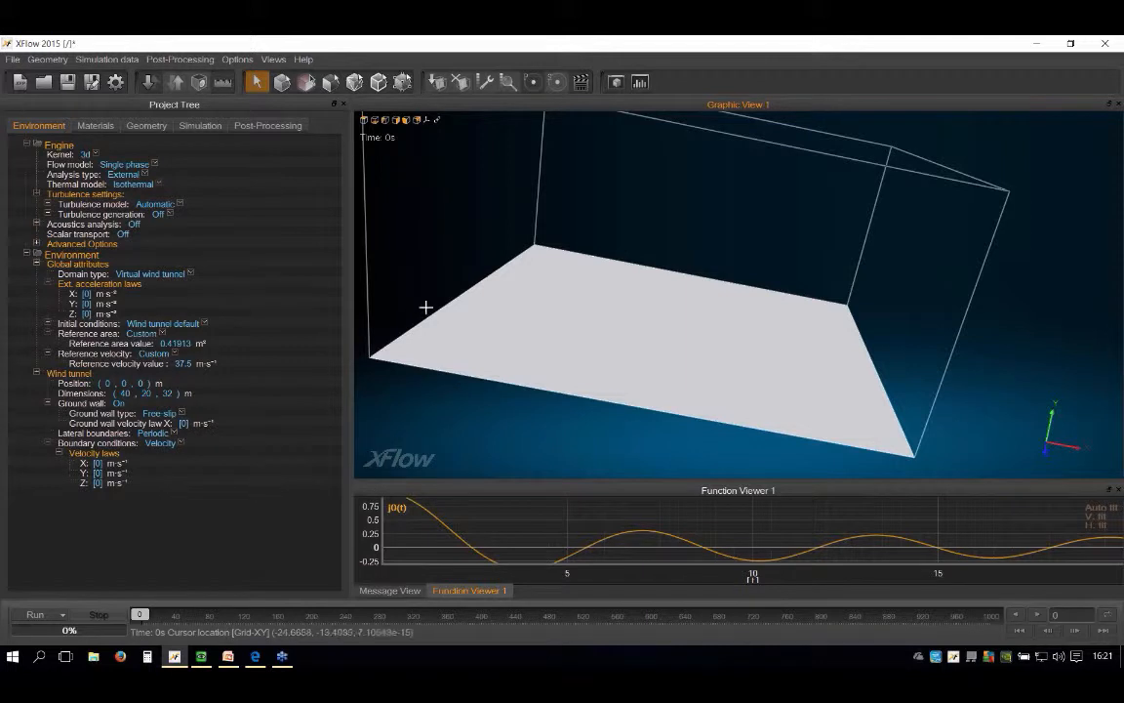
Step: Examine how the wind tunnel and its ground wall are oriented relative to the coordinate axes
middle_drag(426, 307, 738, 294)
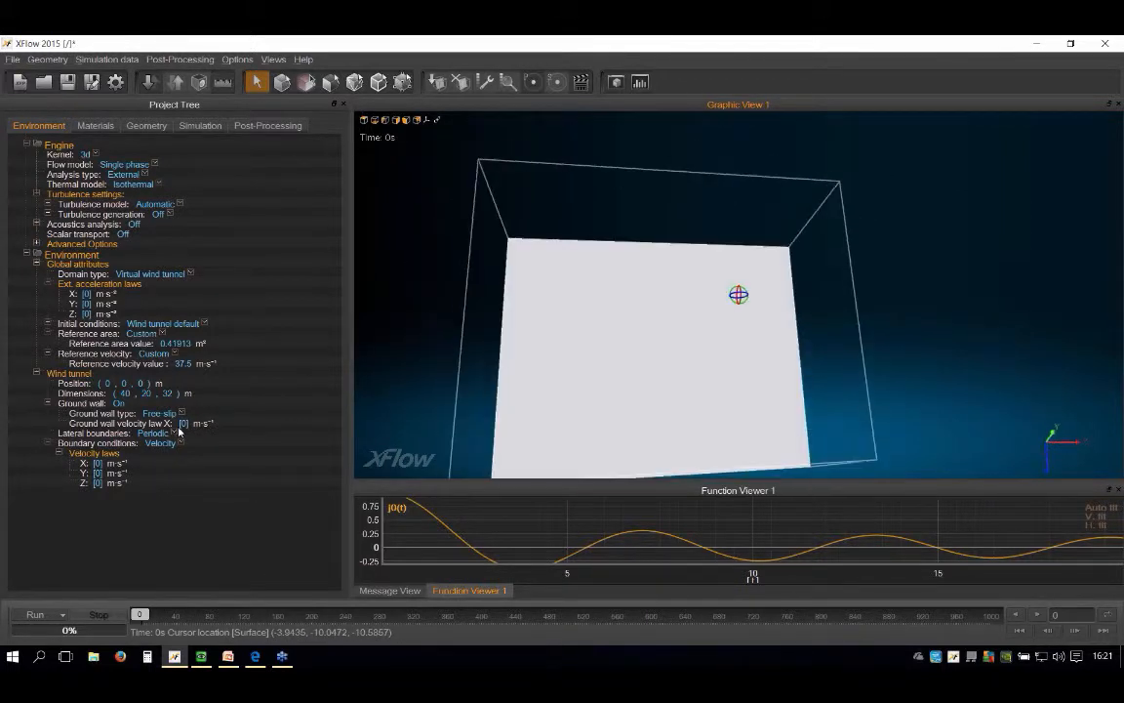
middle_drag(732, 387, 662, 334)
scroll(662, 334, up, 2)
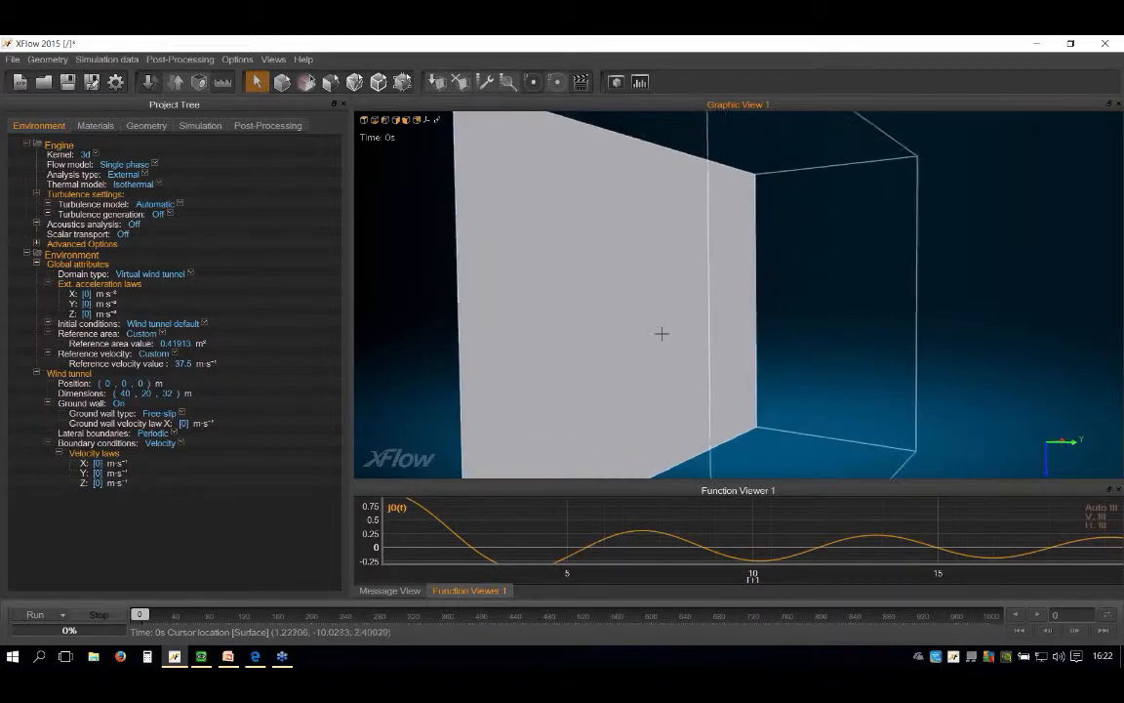
scroll(646, 331, down, 1)
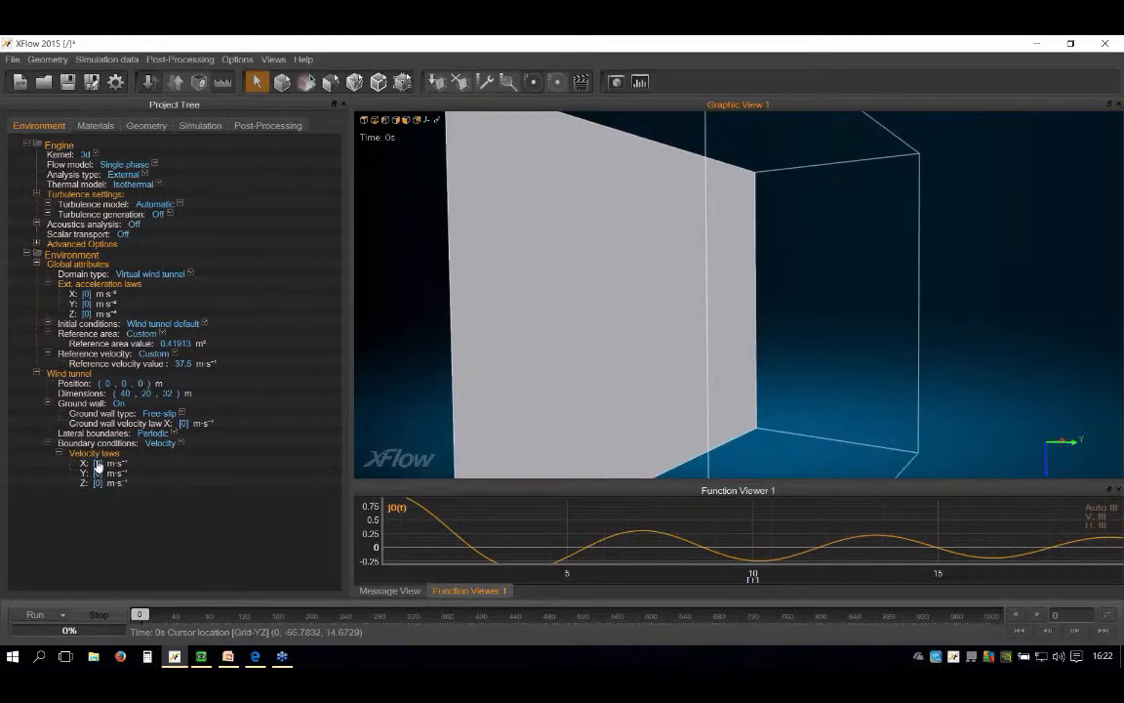
middle_drag(672, 301, 665, 265)
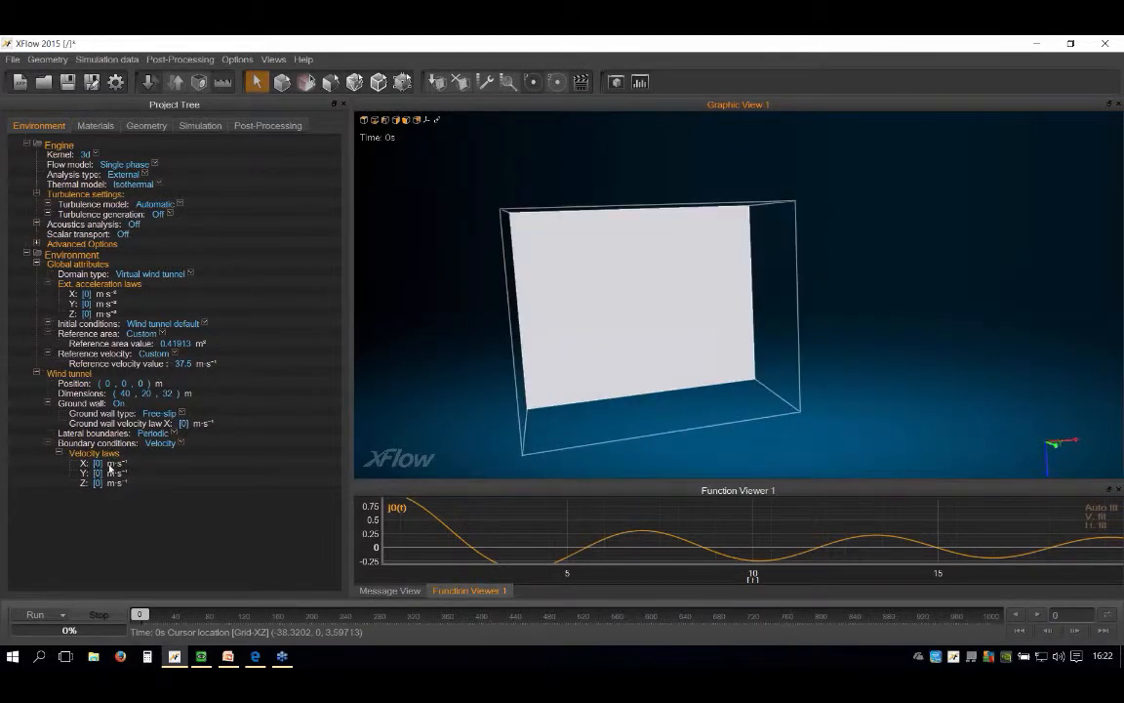
middle_drag(527, 366, 477, 304)
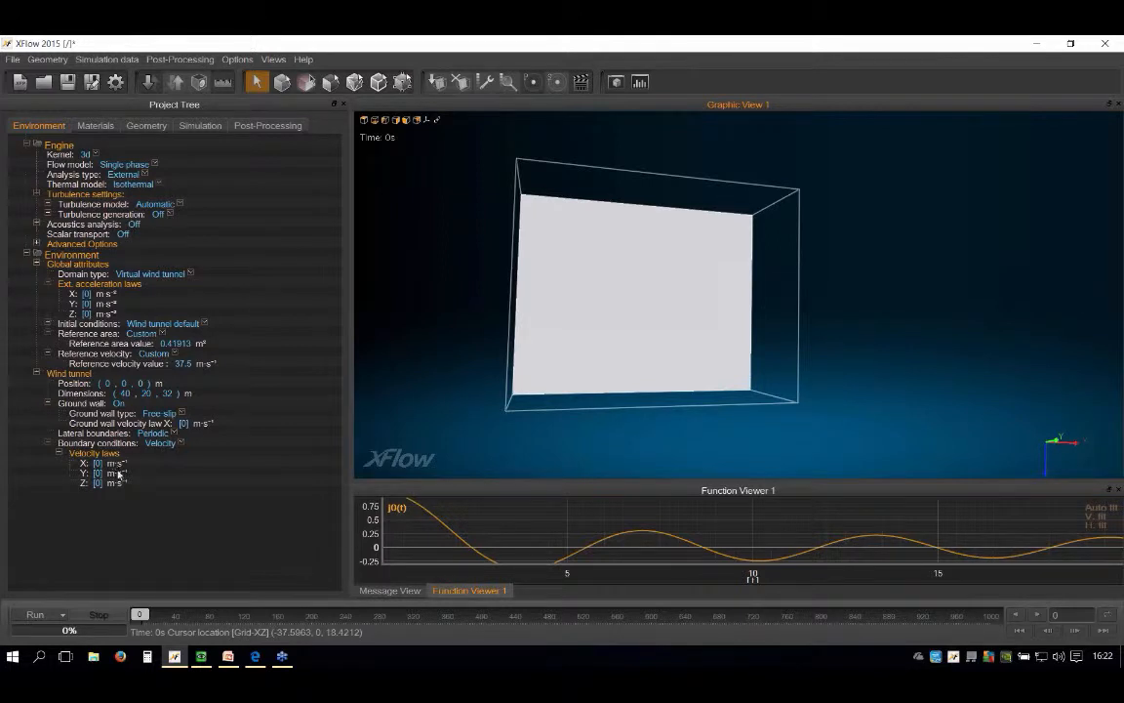
scroll(572, 303, up, 2)
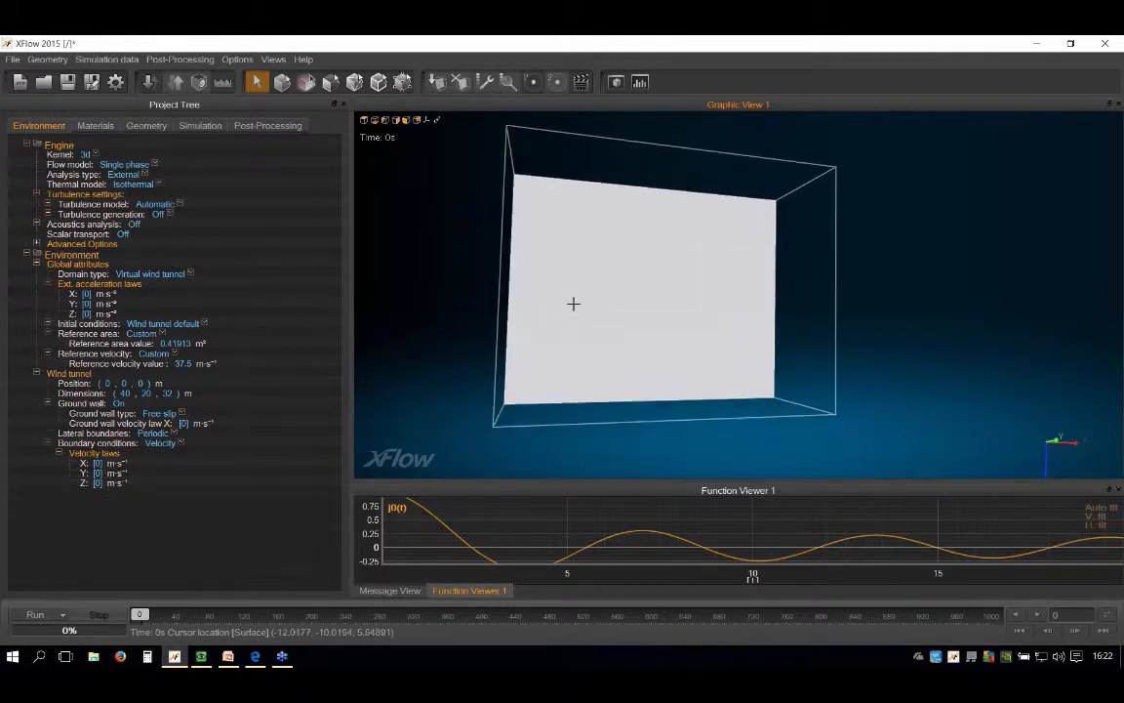
middle_drag(572, 303, 547, 376)
Step: Set the X velocity law of the wind tunnel's boundary conditions to 37.5*(cos(24*pi/180))
click(97, 465)
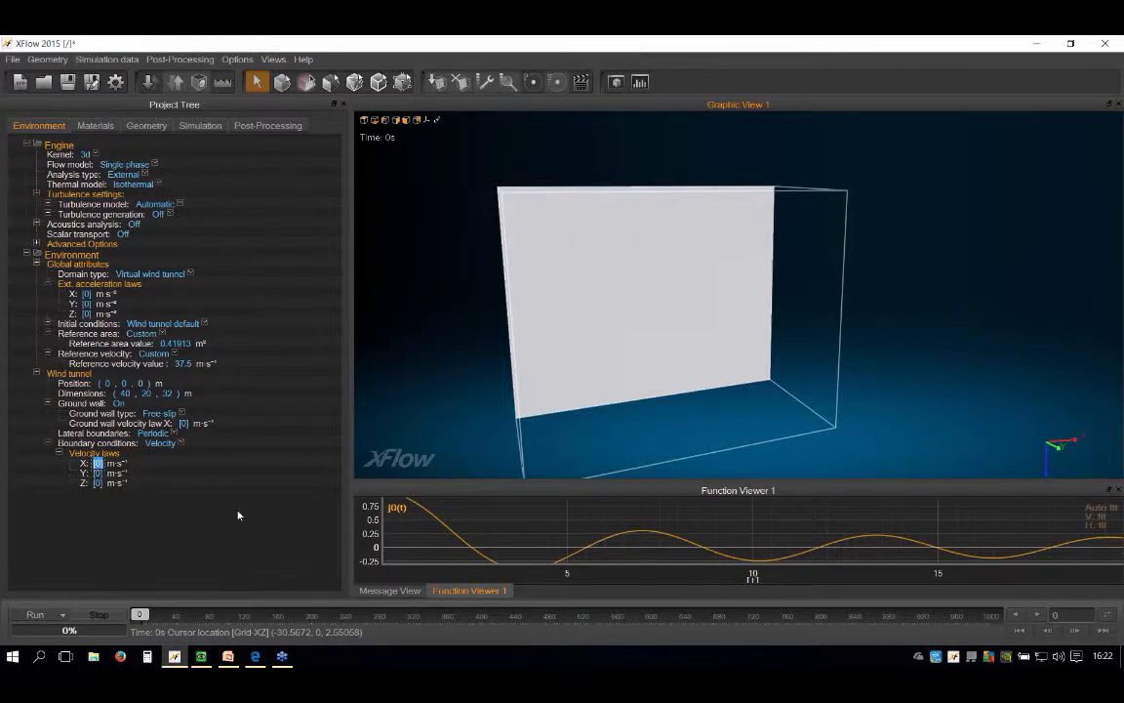
text(37.5*(cos(24*pi/180))
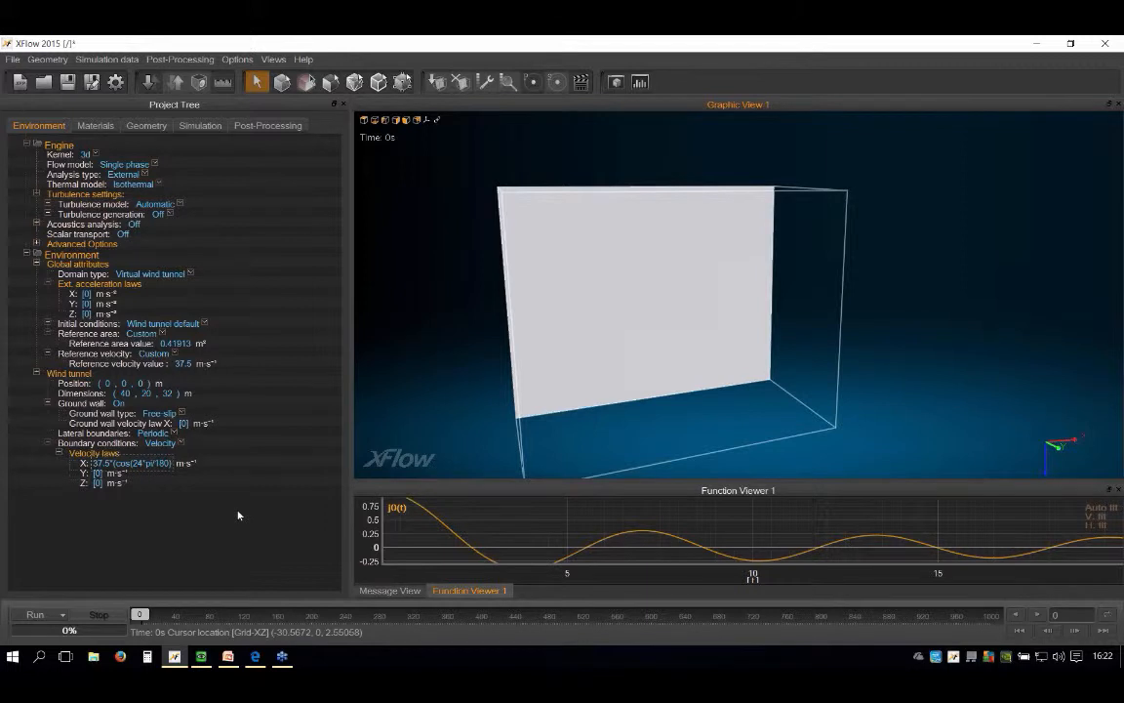
text())
key(Return)
Step: Copy the X velocity law into the Z component and edit it to -37.5*(sin(24*pi/180))
double_click(124, 465)
key(ctrl+c)
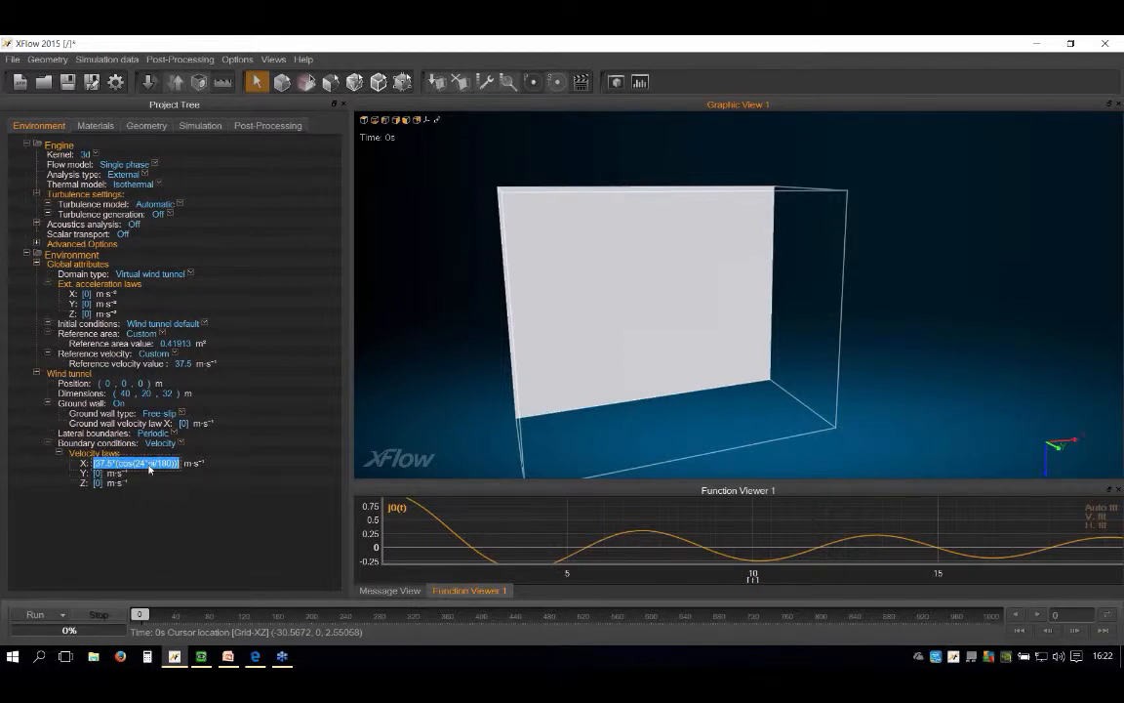
click(99, 483)
key(ctrl+v)
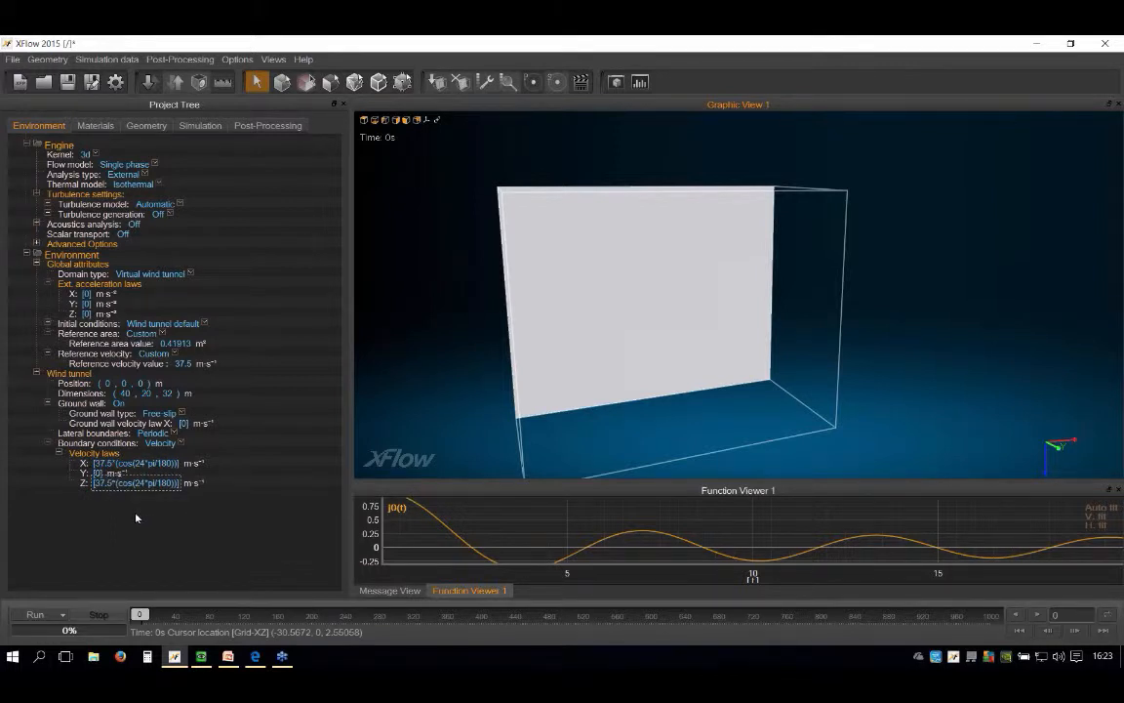
text(-)
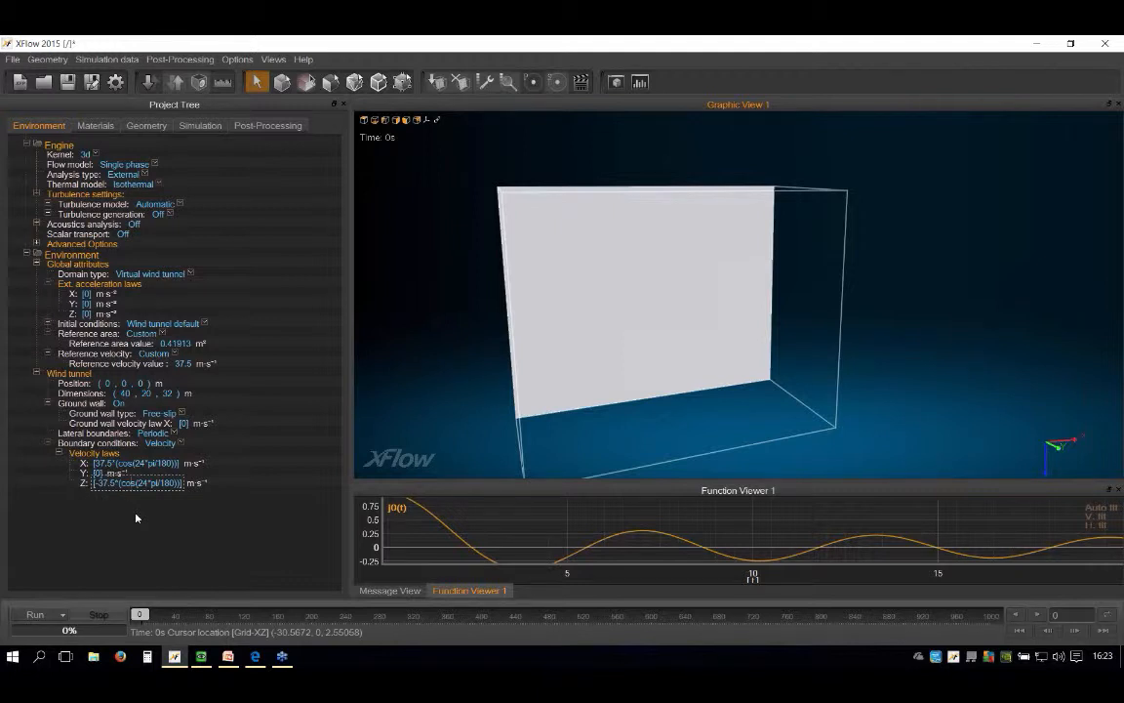
key(BackSpace)
key(BackSpace)
key(BackSpace)
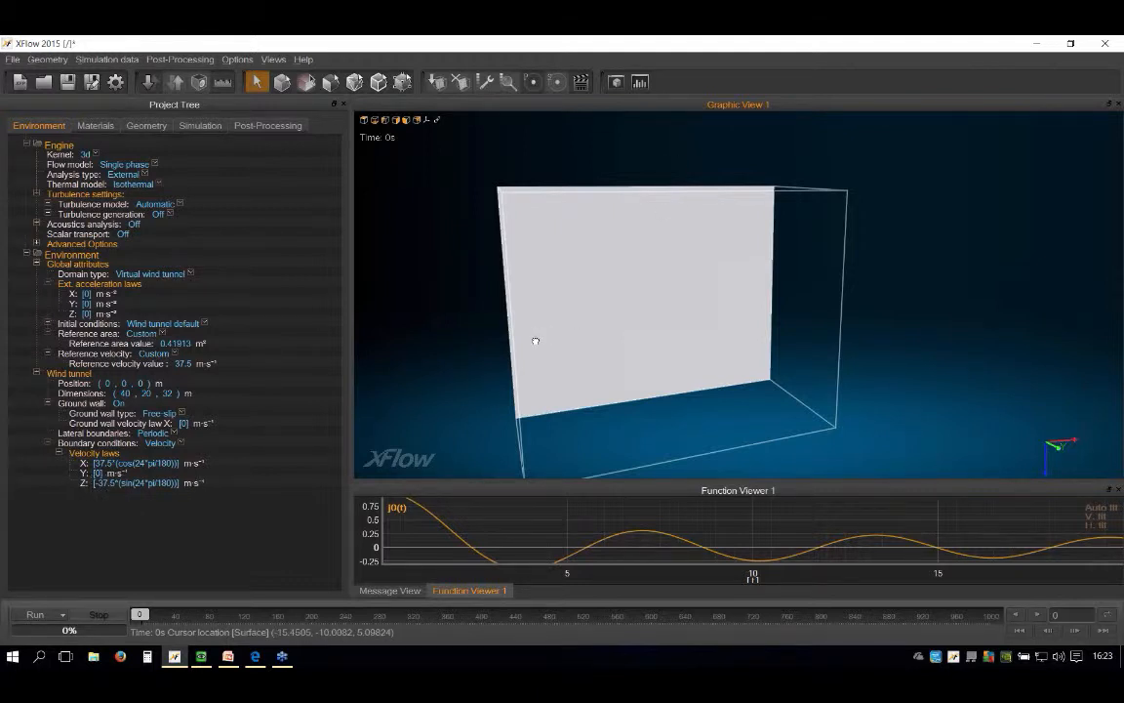
middle_drag(535, 341, 528, 314)
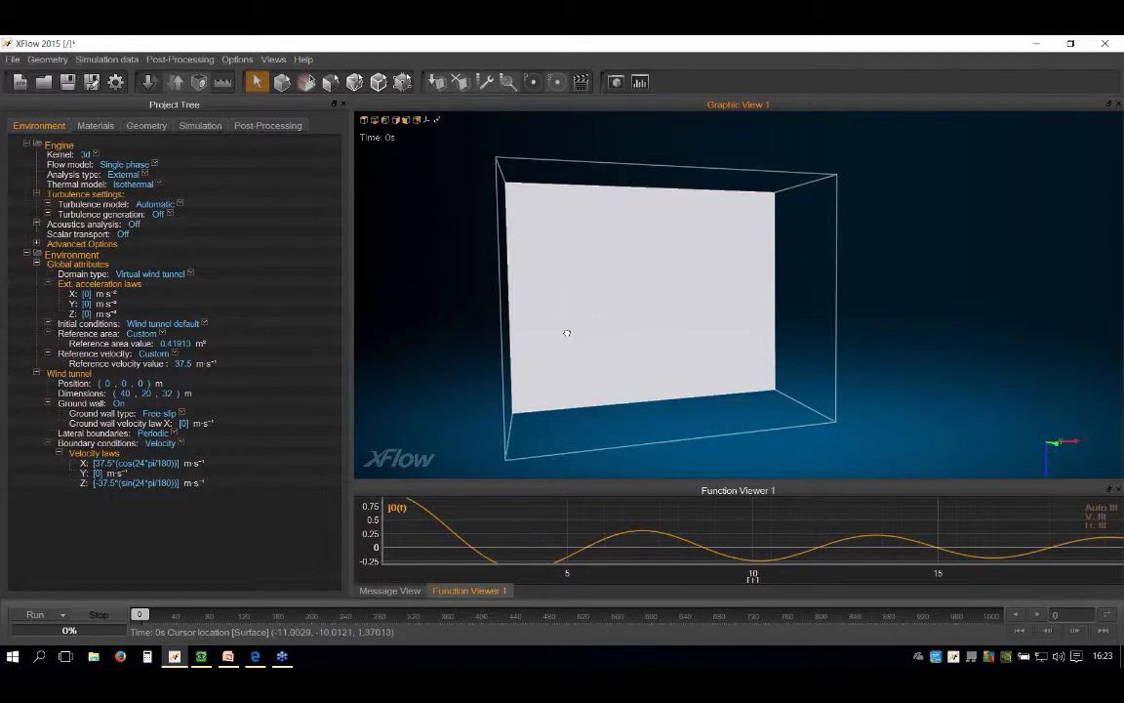
middle_drag(510, 299, 493, 301)
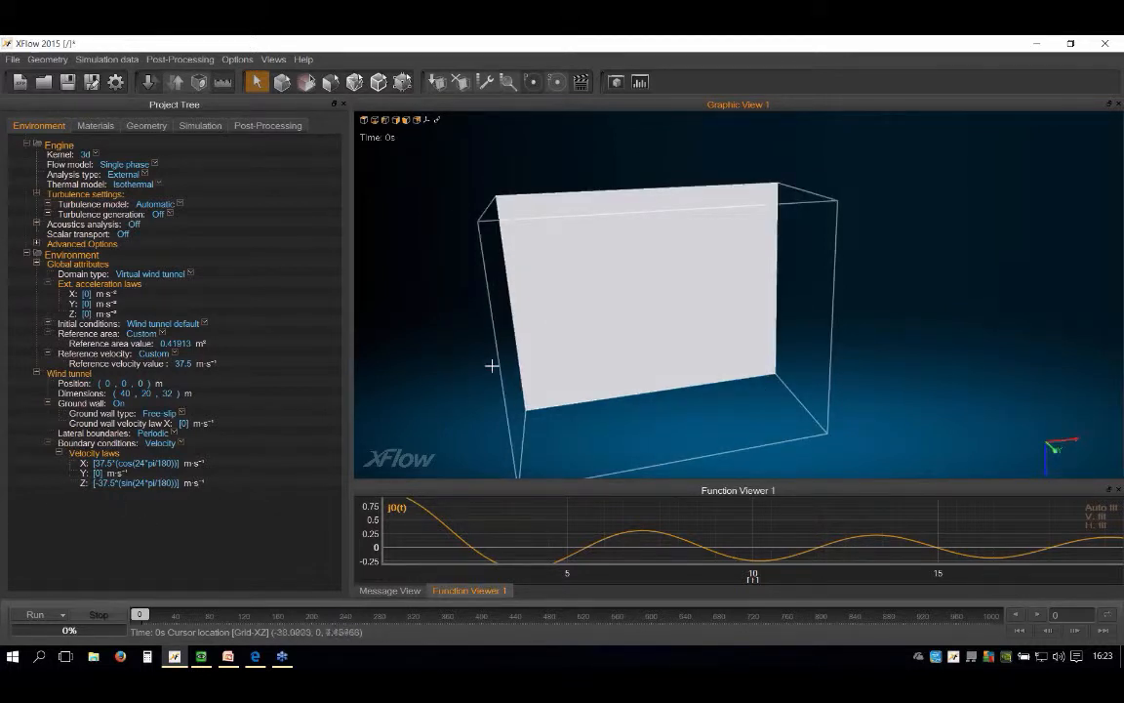
middle_drag(494, 366, 703, 310)
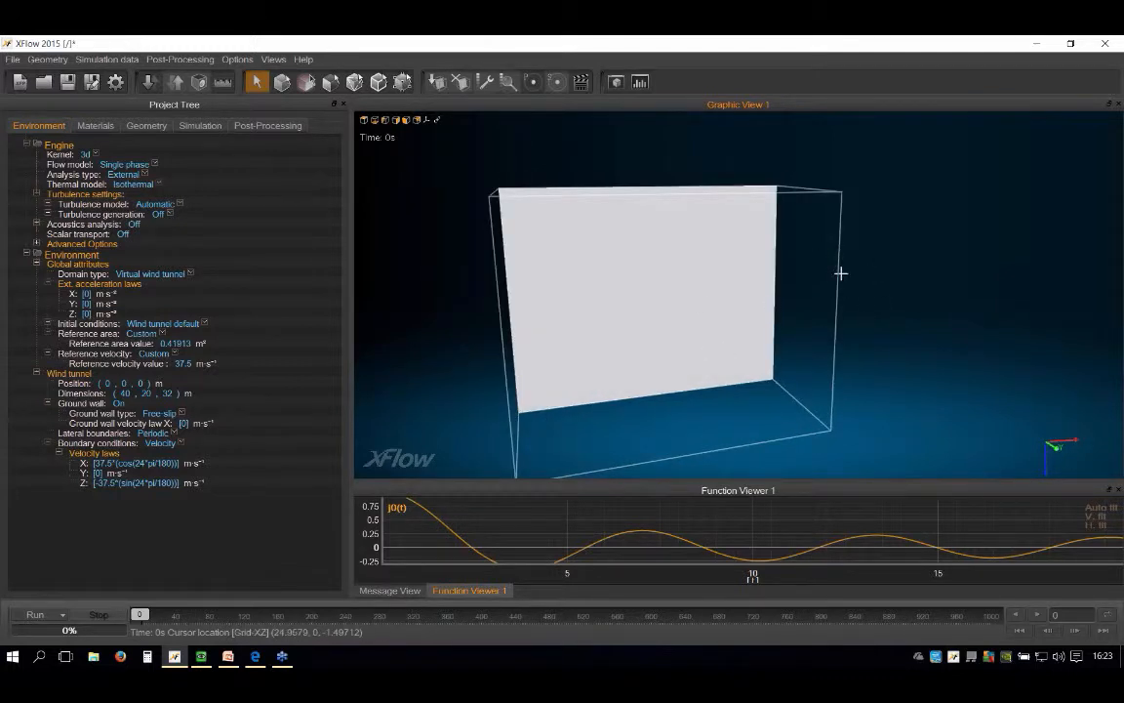
scroll(770, 311, down, 4)
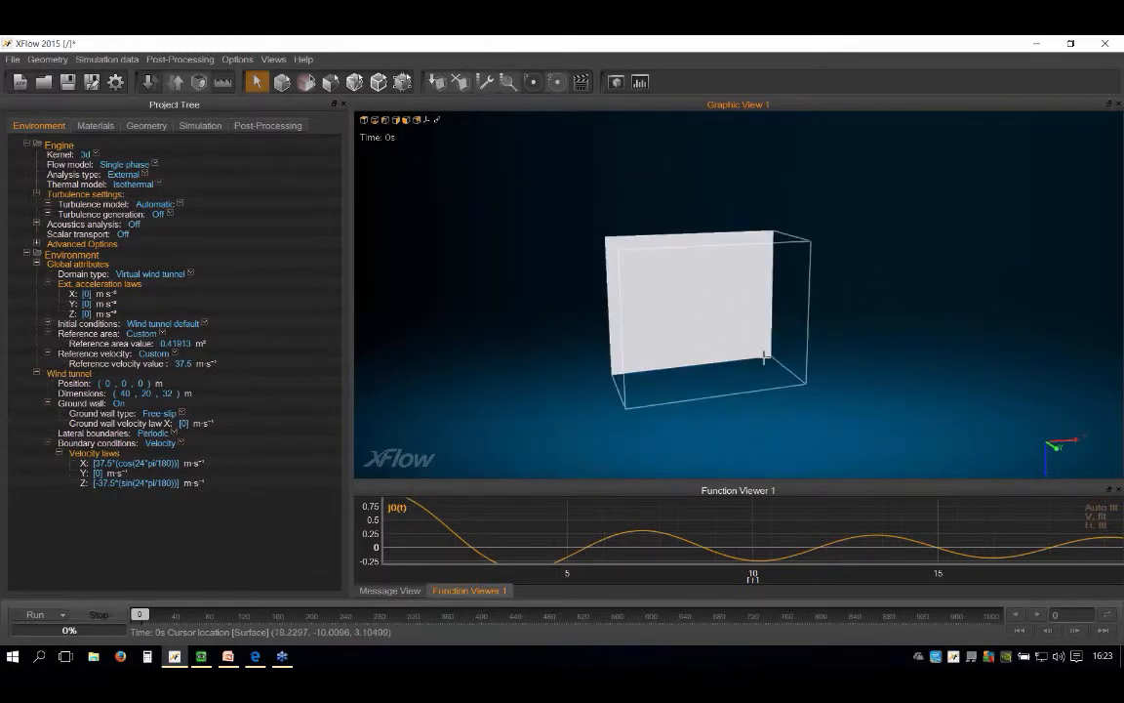
middle_drag(718, 357, 728, 354)
middle_drag(580, 366, 635, 339)
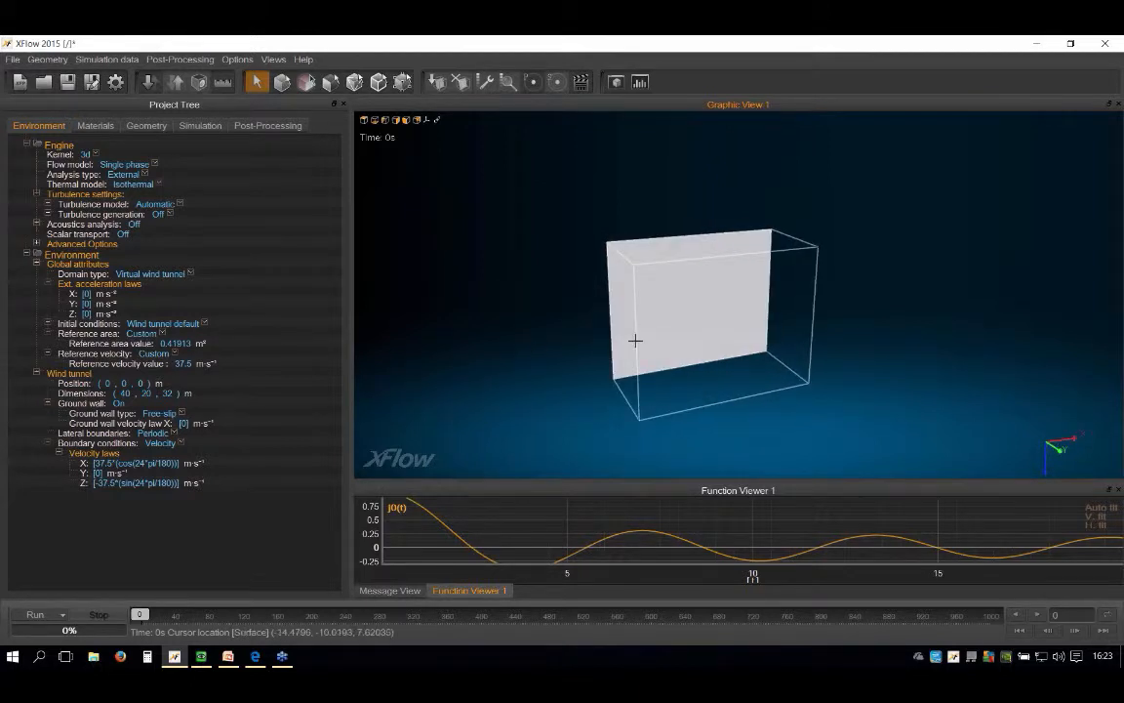
scroll(635, 338, up, 3)
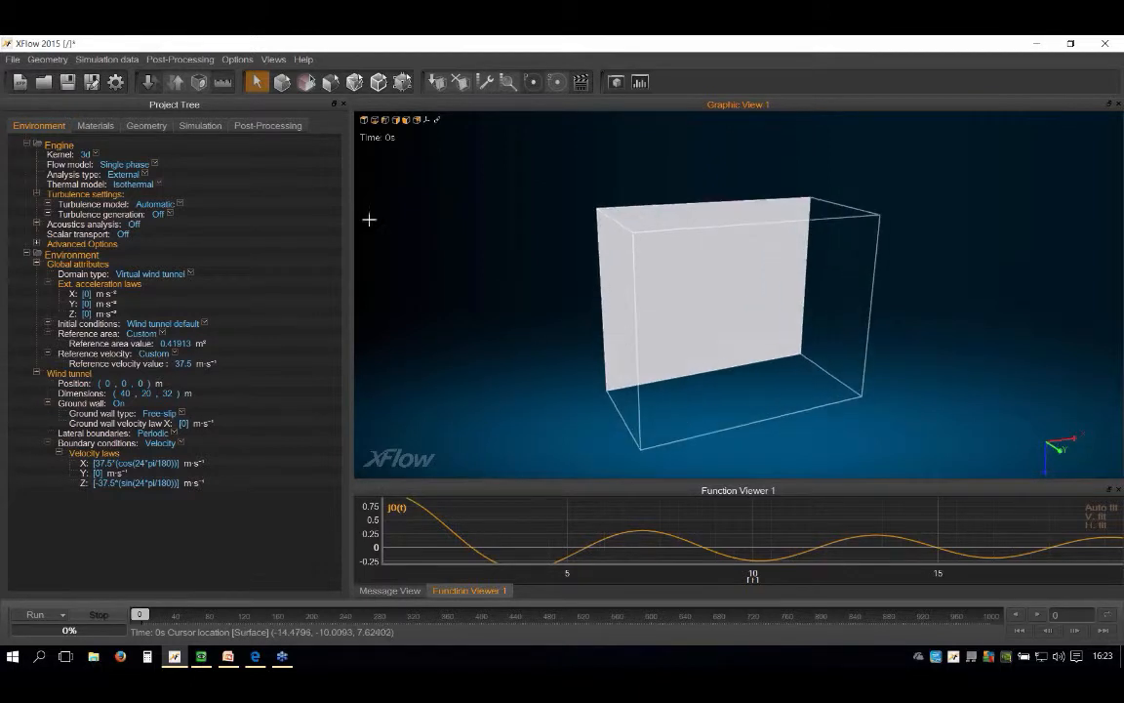
Step: Set the fluid material's reference density to 9 kg/m³ and its operating temperature to 11 K
click(96, 126)
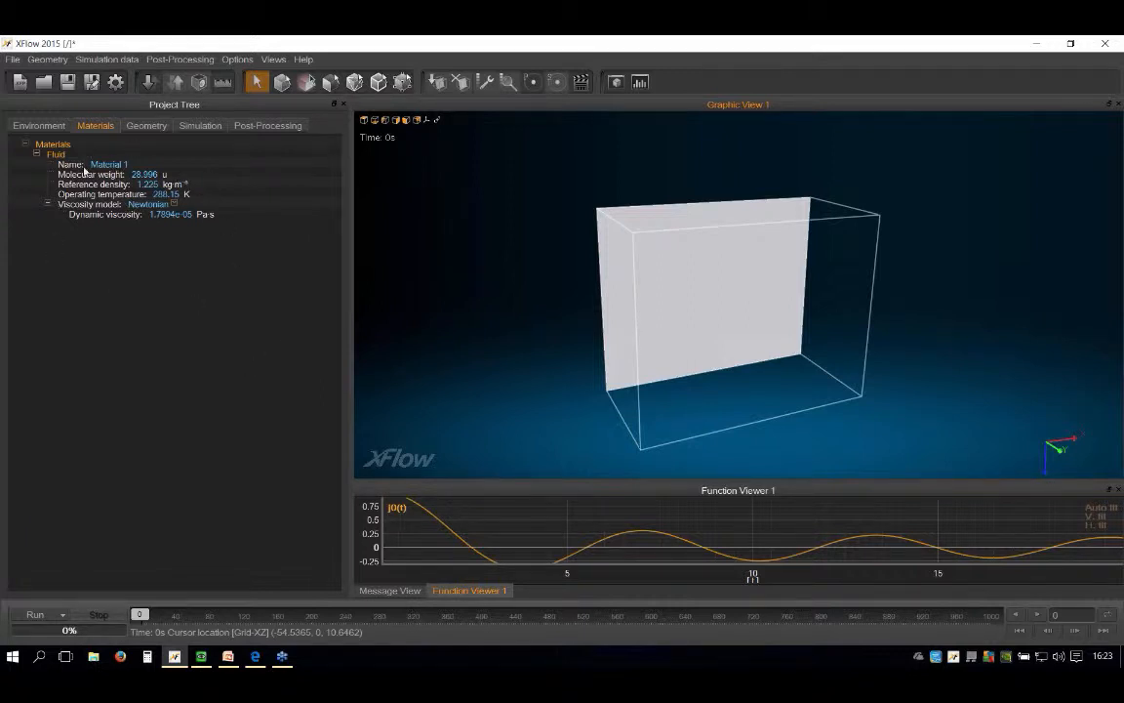
double_click(159, 185)
text(9)
double_click(178, 198)
text(115)
Step: Set the fluid's dynamic viscosity to 8.62e-7 Pa·s and rename the material as Air
double_click(178, 215)
text(8.62e-7)
double_click(109, 164)
text(Air)
Step: Start a geometry import and browse to the HLPW2 folder on the desktop
click(141, 126)
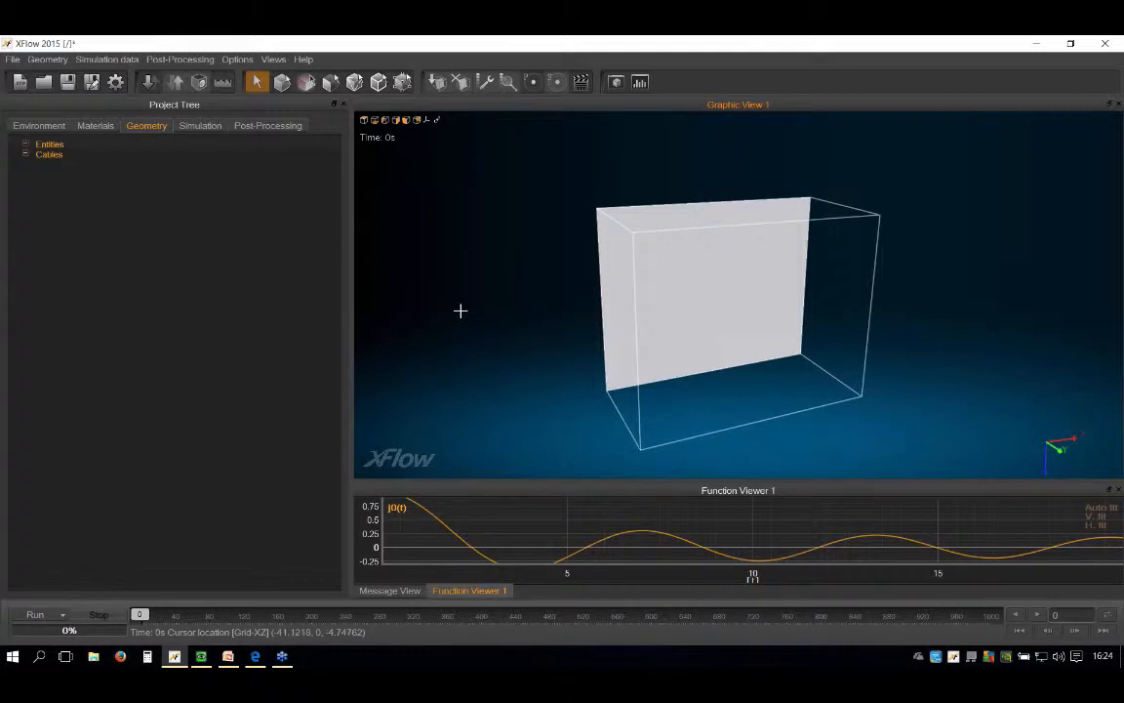
scroll(811, 407, up, 2)
scroll(742, 218, down, 3)
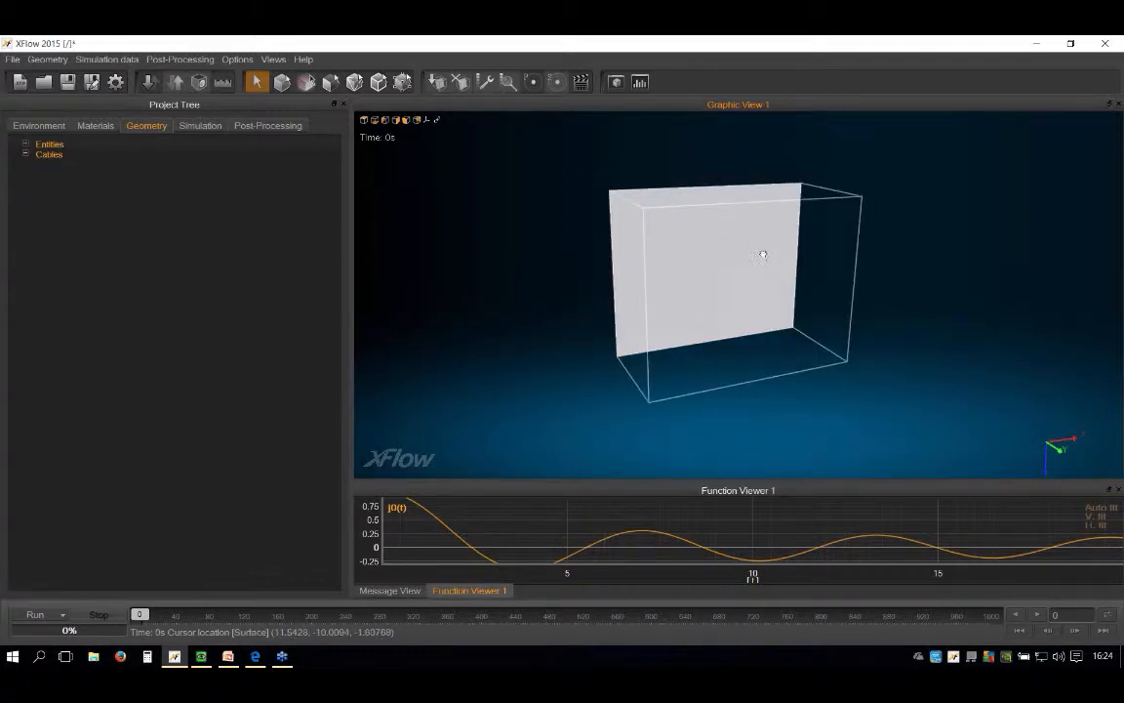
middle_drag(765, 254, 545, 251)
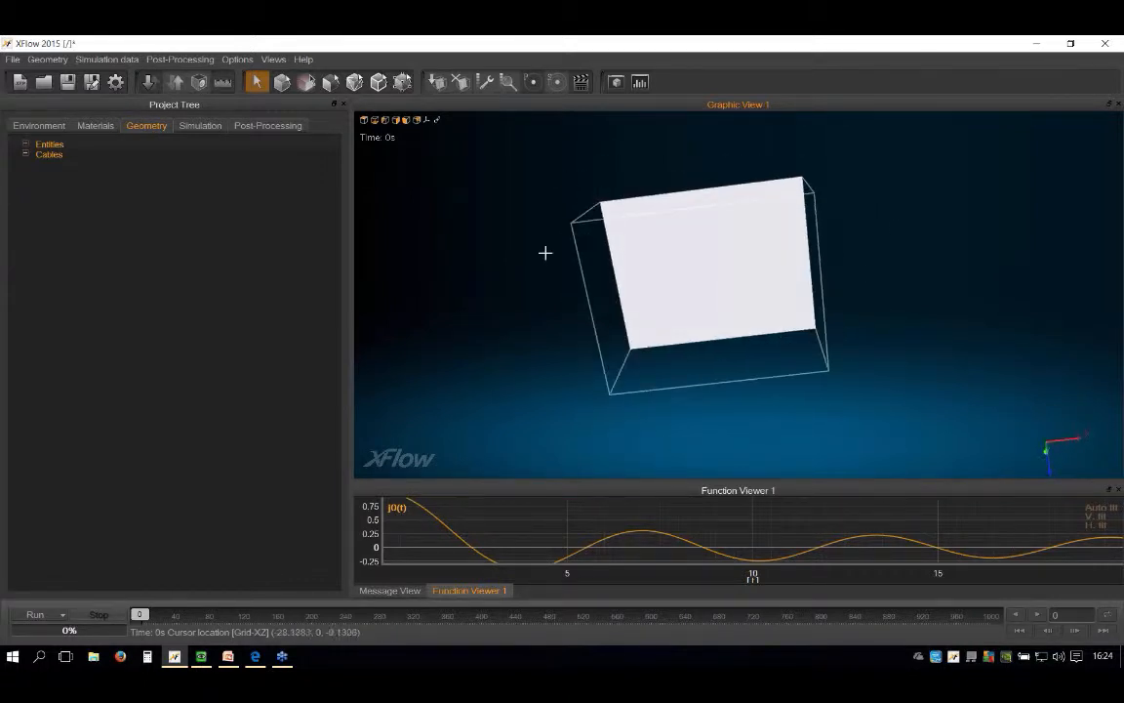
click(154, 89)
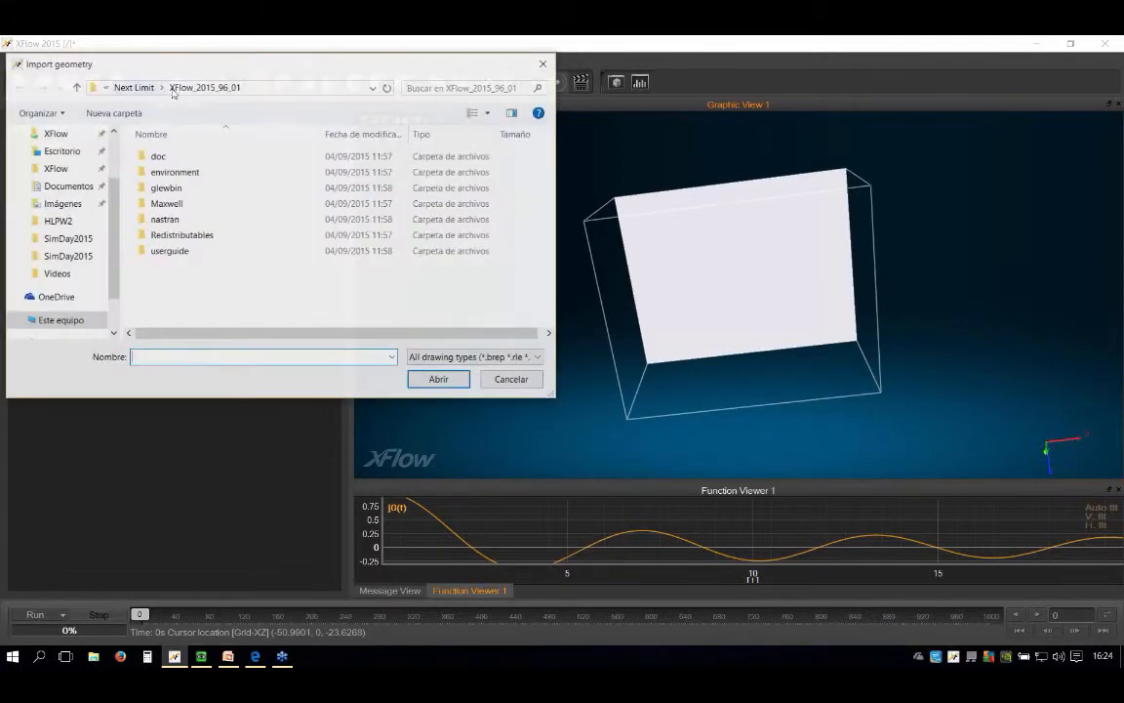
scroll(112, 177, up, 3)
click(48, 157)
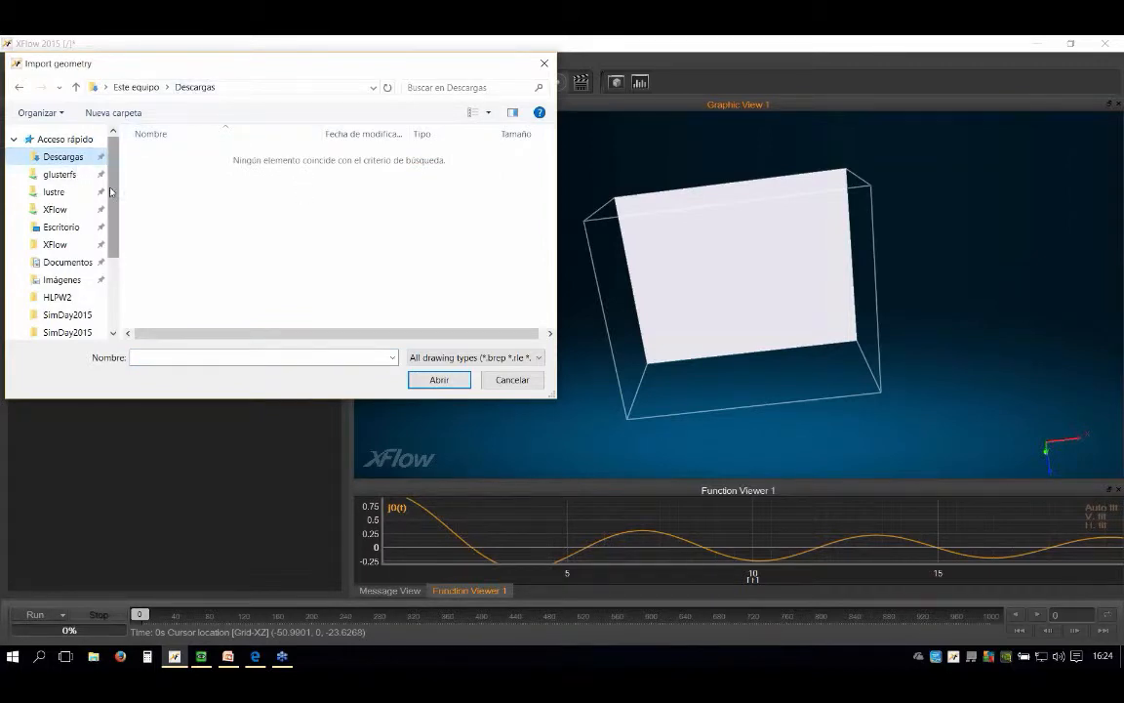
scroll(93, 191, down, 1)
click(78, 203)
double_click(166, 171)
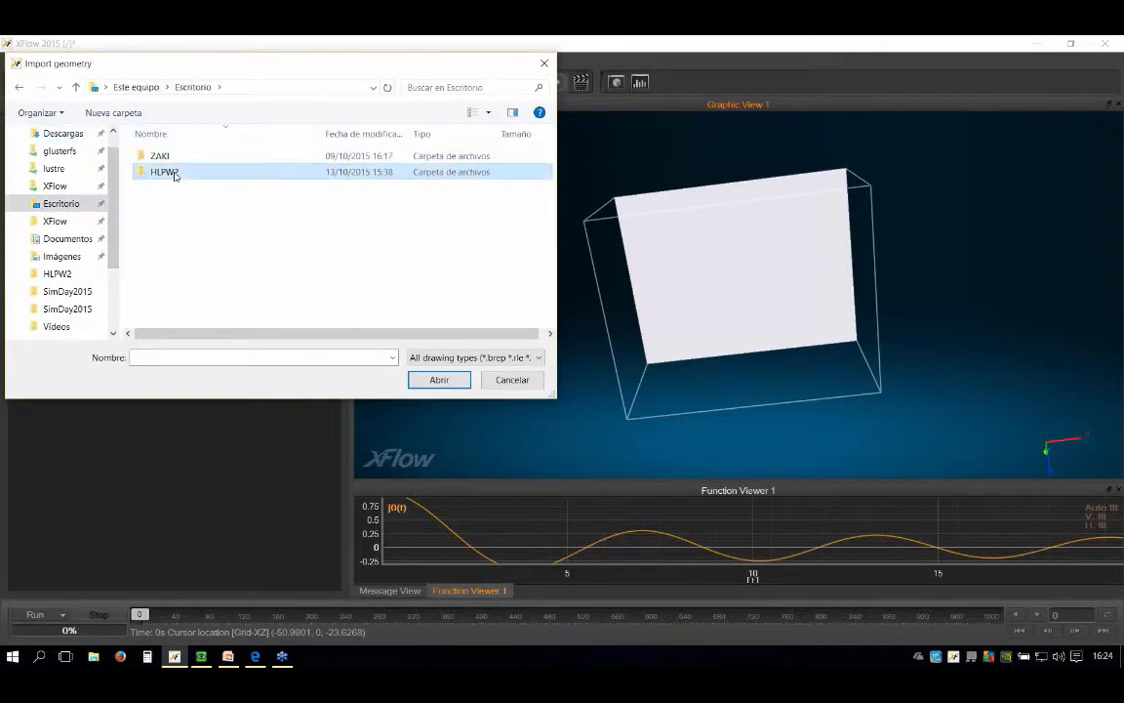
Step: Import all NFB files from HiLiPW-2-Flap through TubesBundle, leaving out the custom reference frame file
click(228, 172)
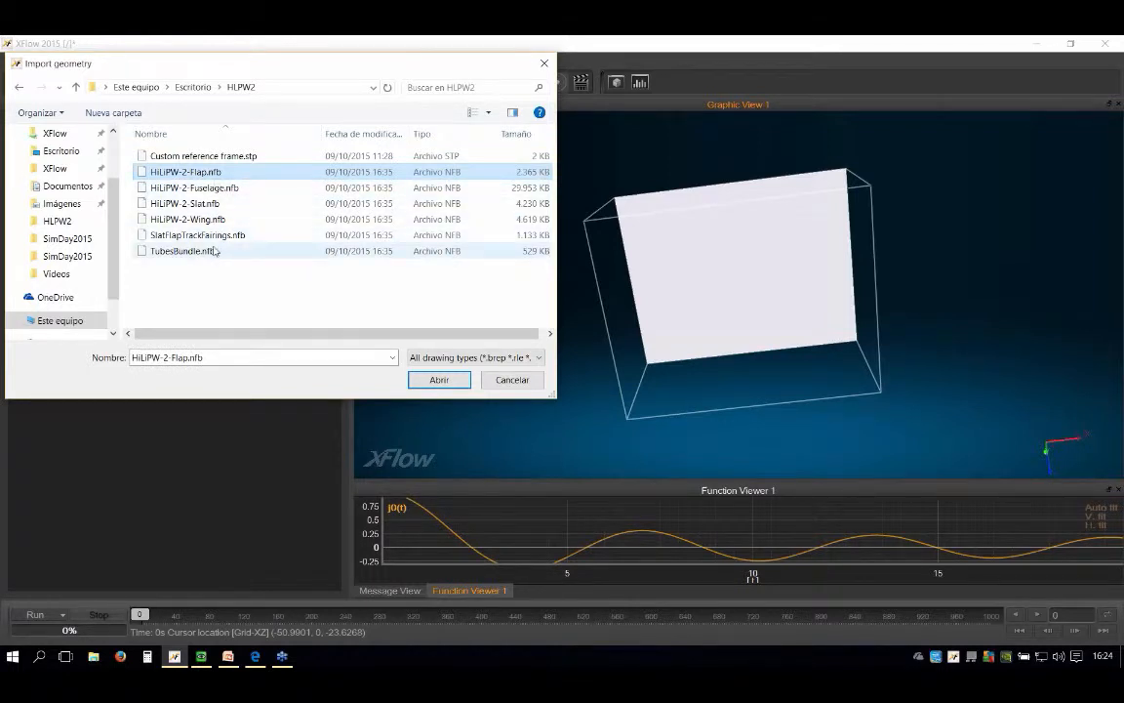
shift+click(214, 250)
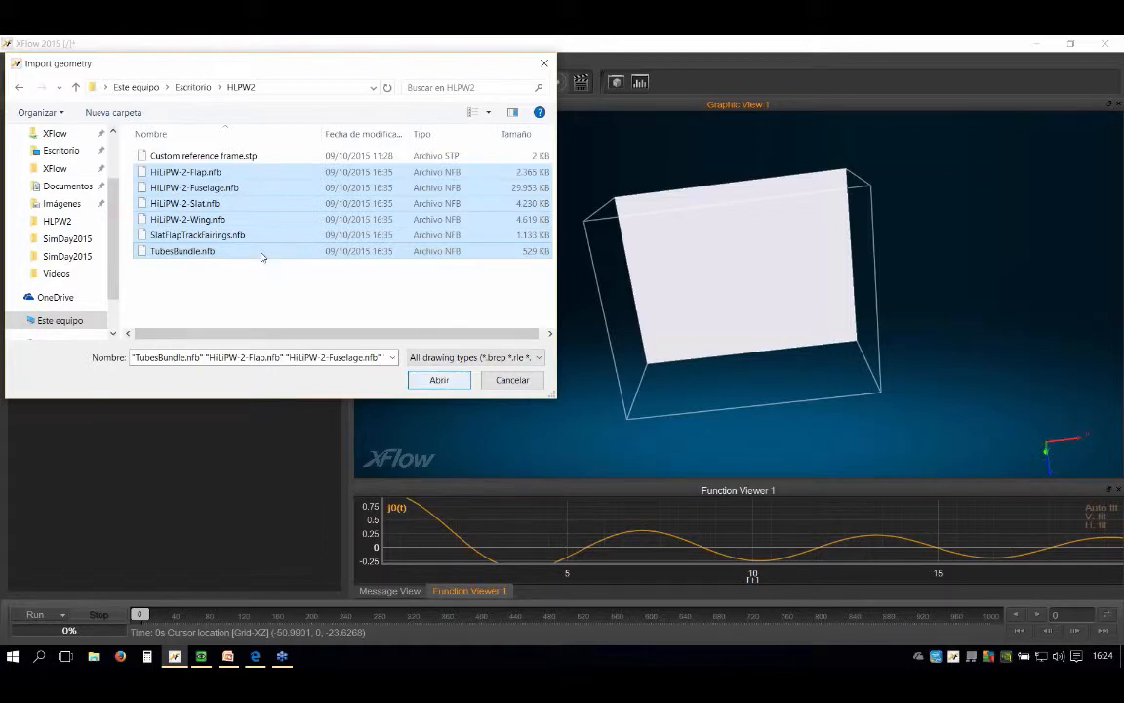
click(448, 381)
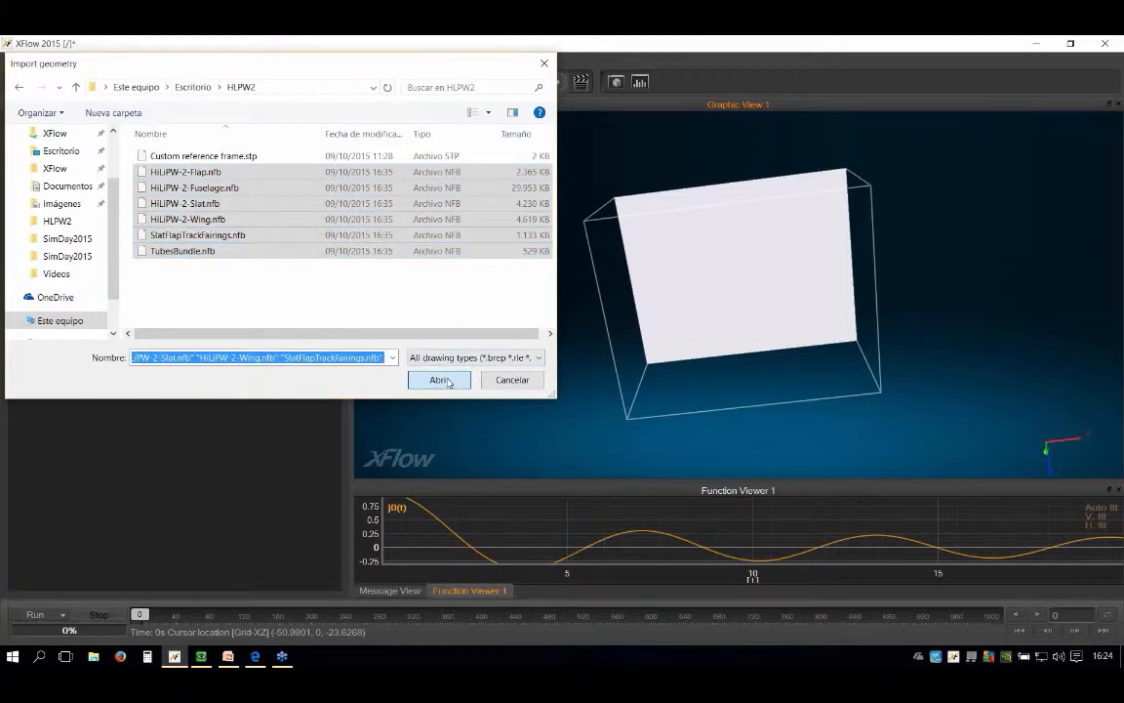
click(542, 383)
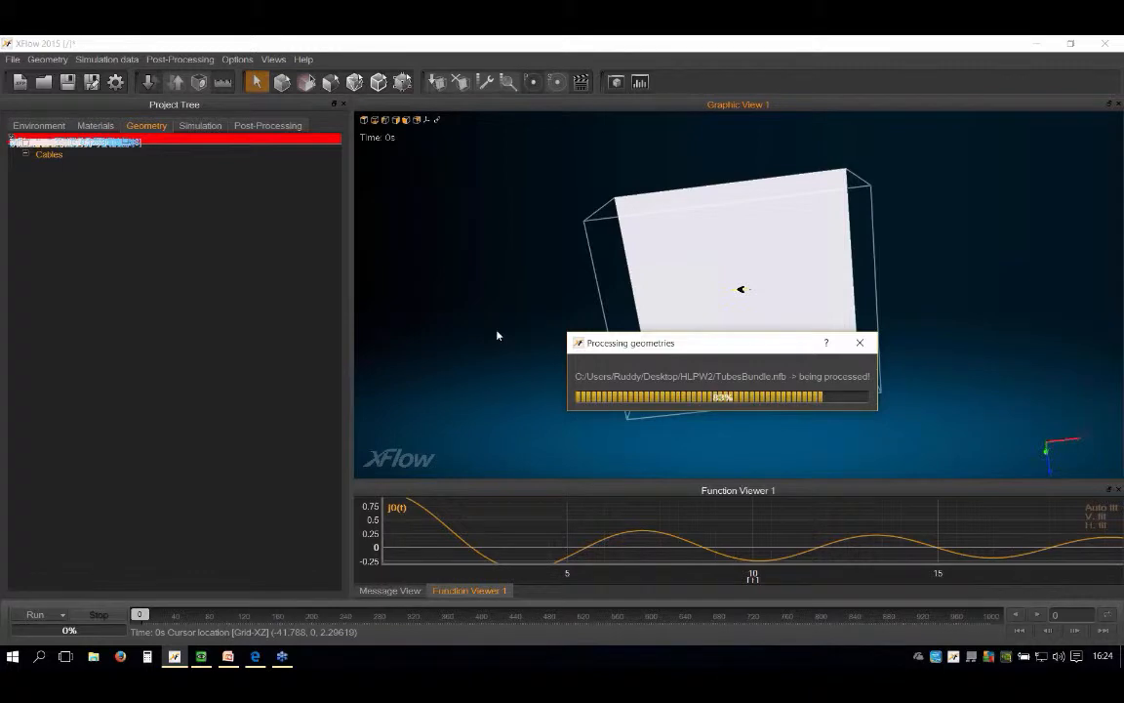
Step: Examine where the imported aircraft sits and how it is oriented relative to the wind tunnel's ground wall
scroll(739, 287, up, 3)
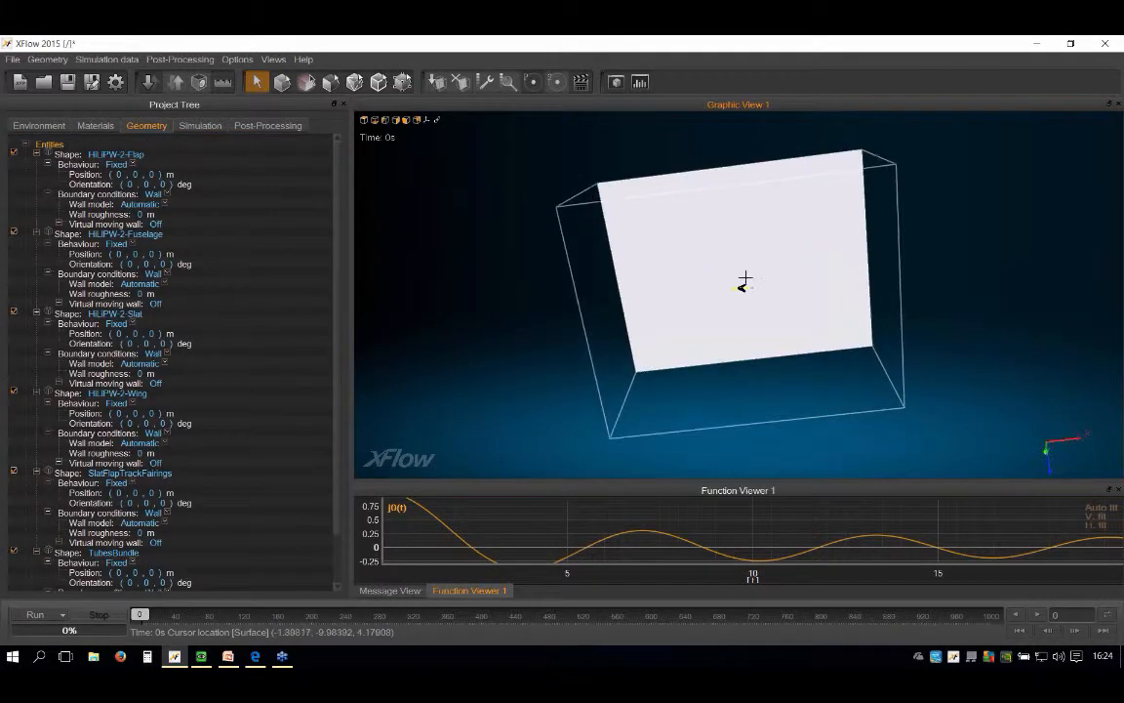
alt+drag(720, 311, 937, 342)
alt+drag(763, 331, 841, 295)
scroll(842, 294, up, 2)
scroll(841, 294, up, 5)
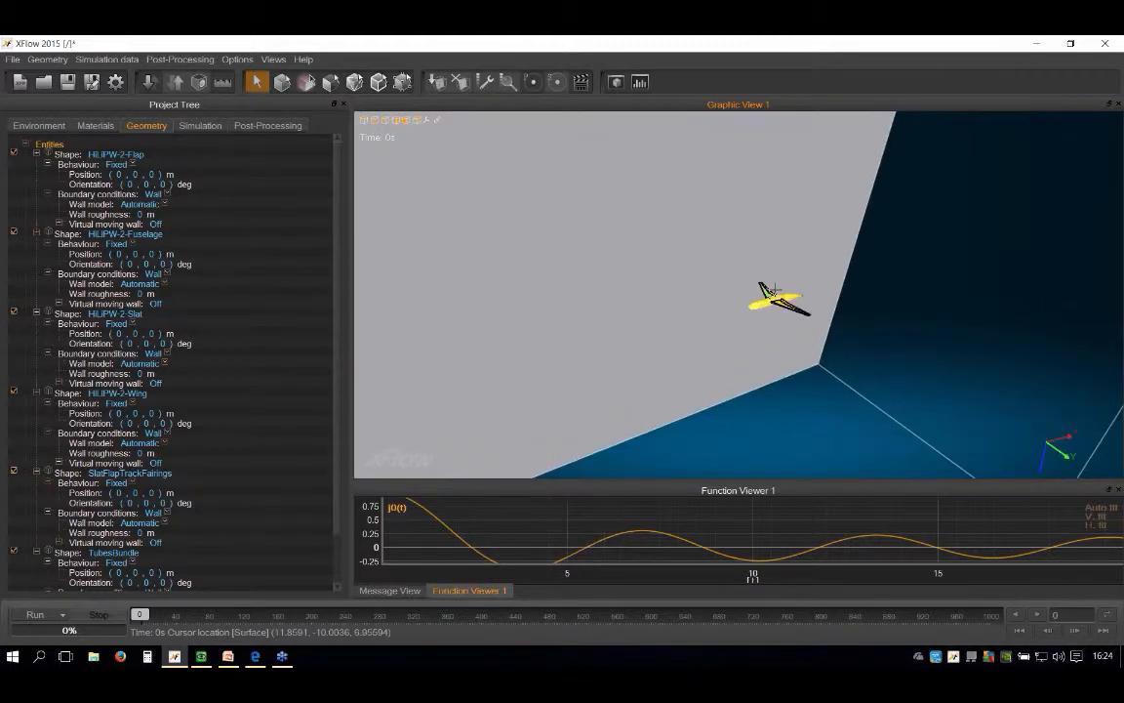
alt+drag(771, 303, 644, 289)
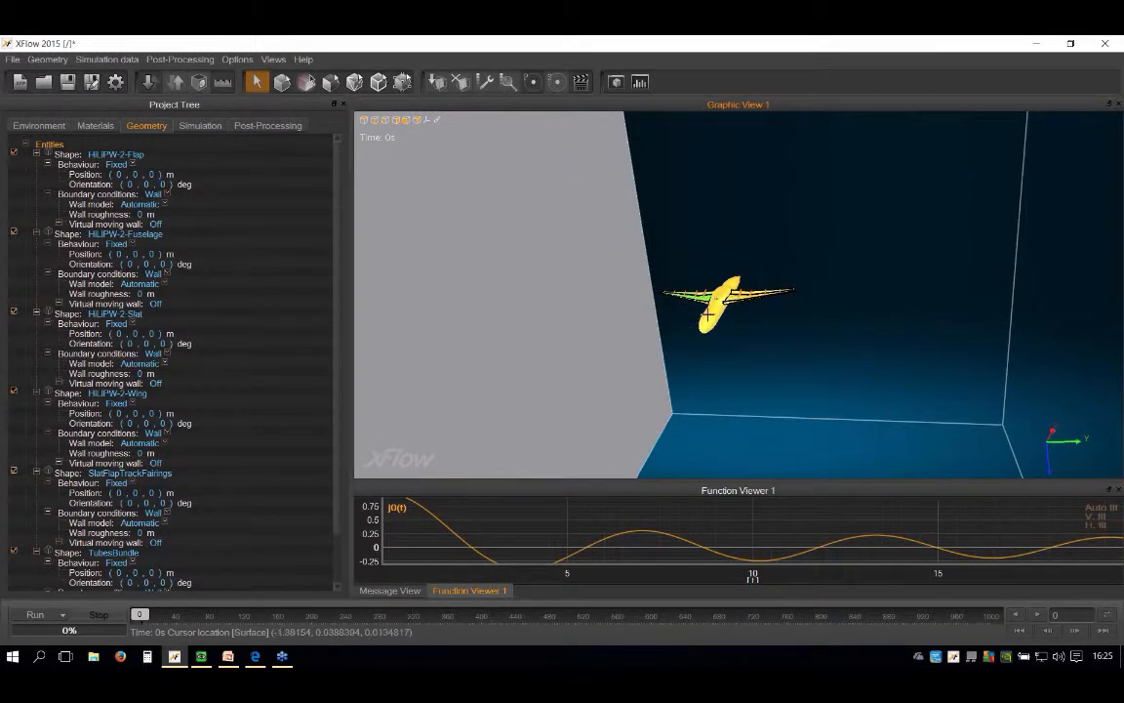
scroll(722, 288, up, 7)
alt+drag(686, 335, 713, 306)
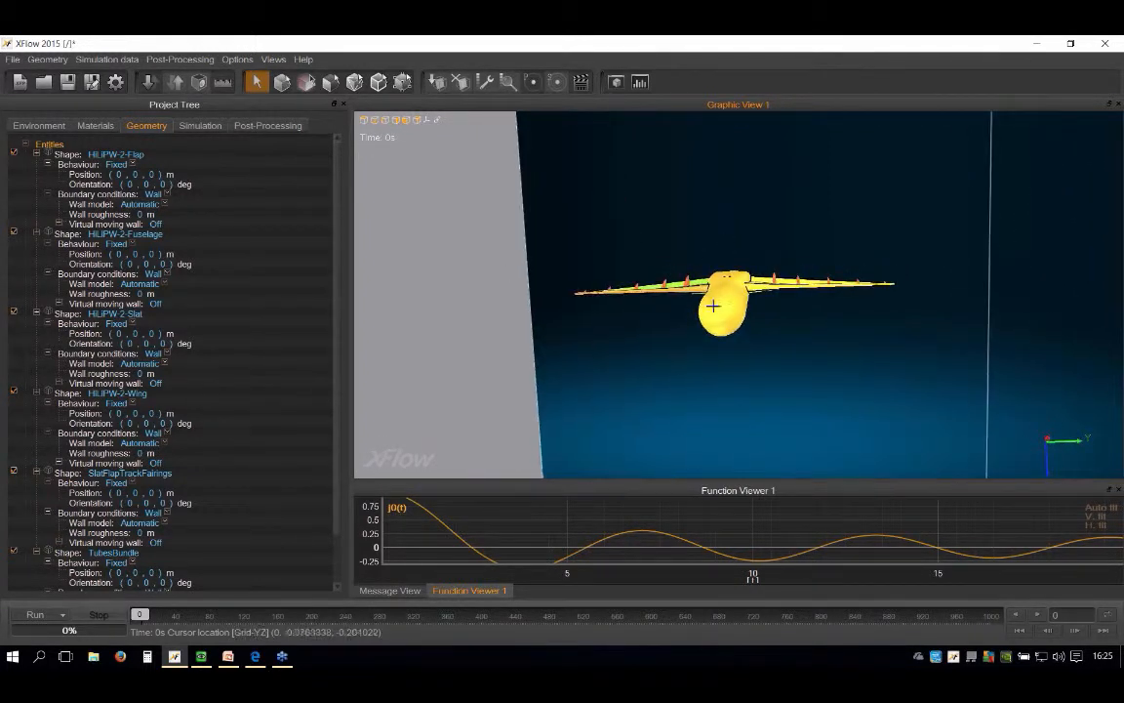
scroll(713, 305, down, 5)
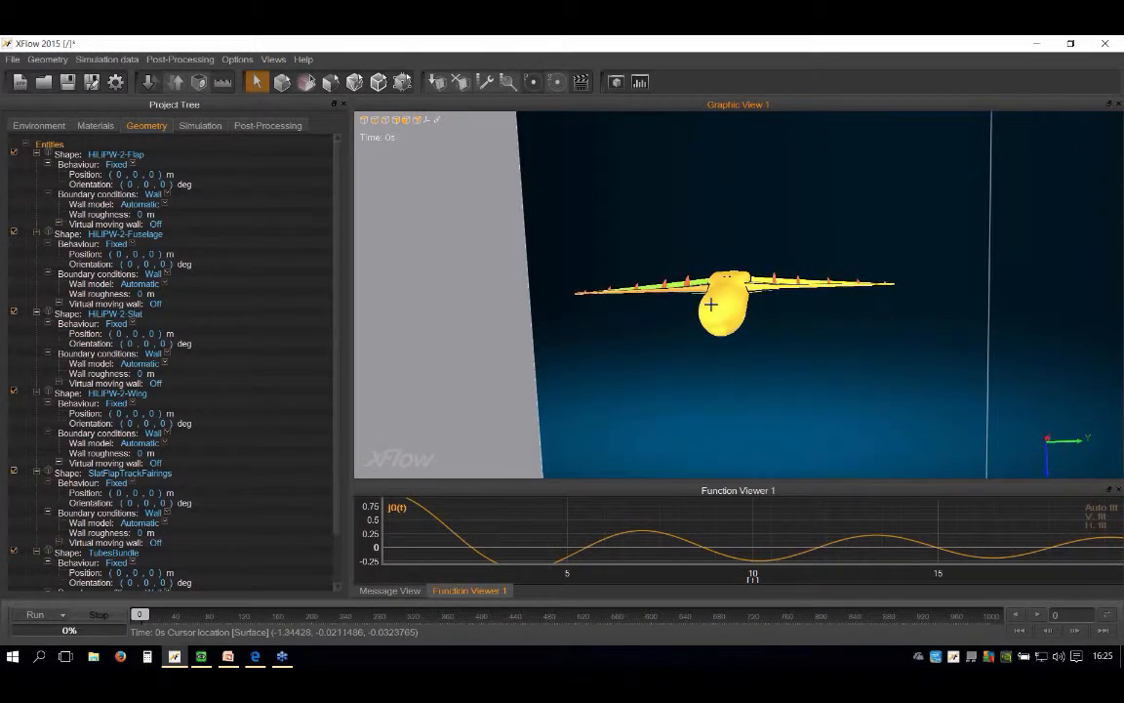
Step: Set the wind tunnel position to (2, 10, 0) m and check the ground wall against the aircraft's fuselage
click(39, 126)
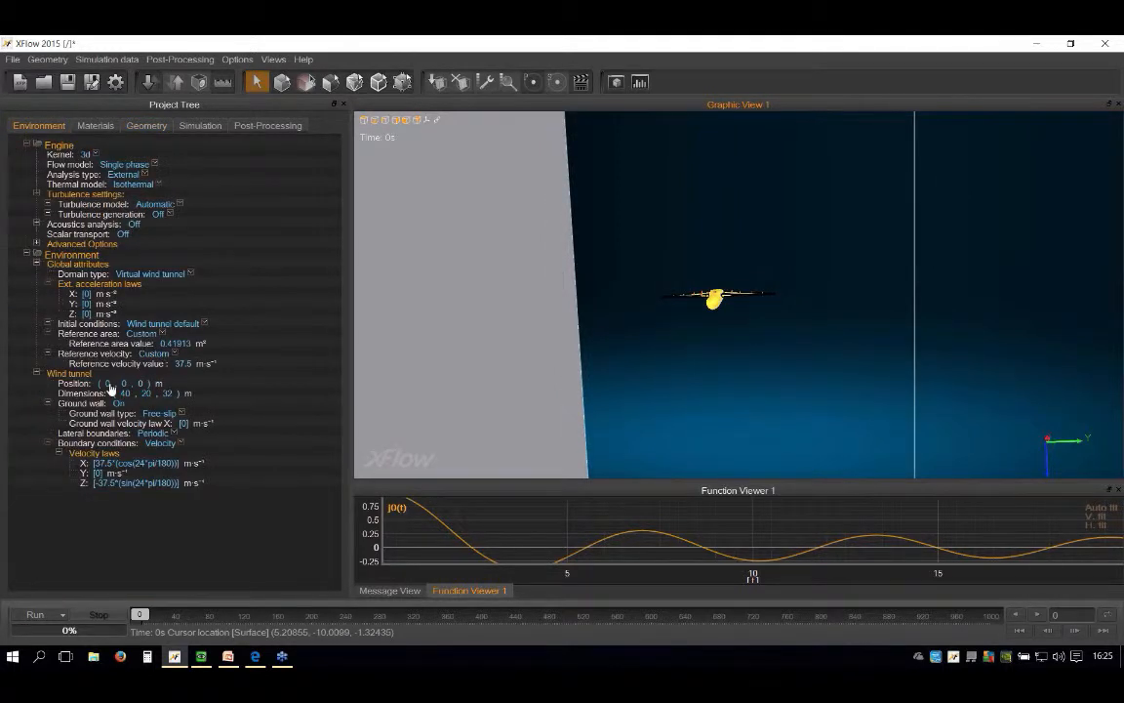
click(108, 384)
key(Tab)
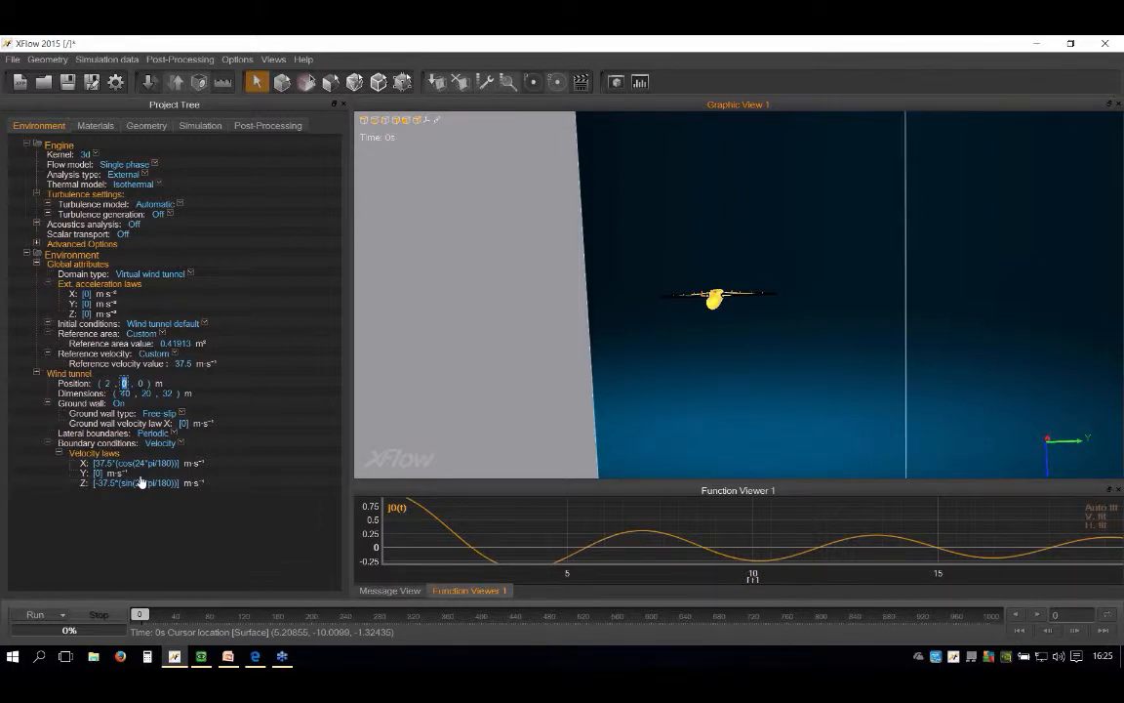
text(10)
key(Return)
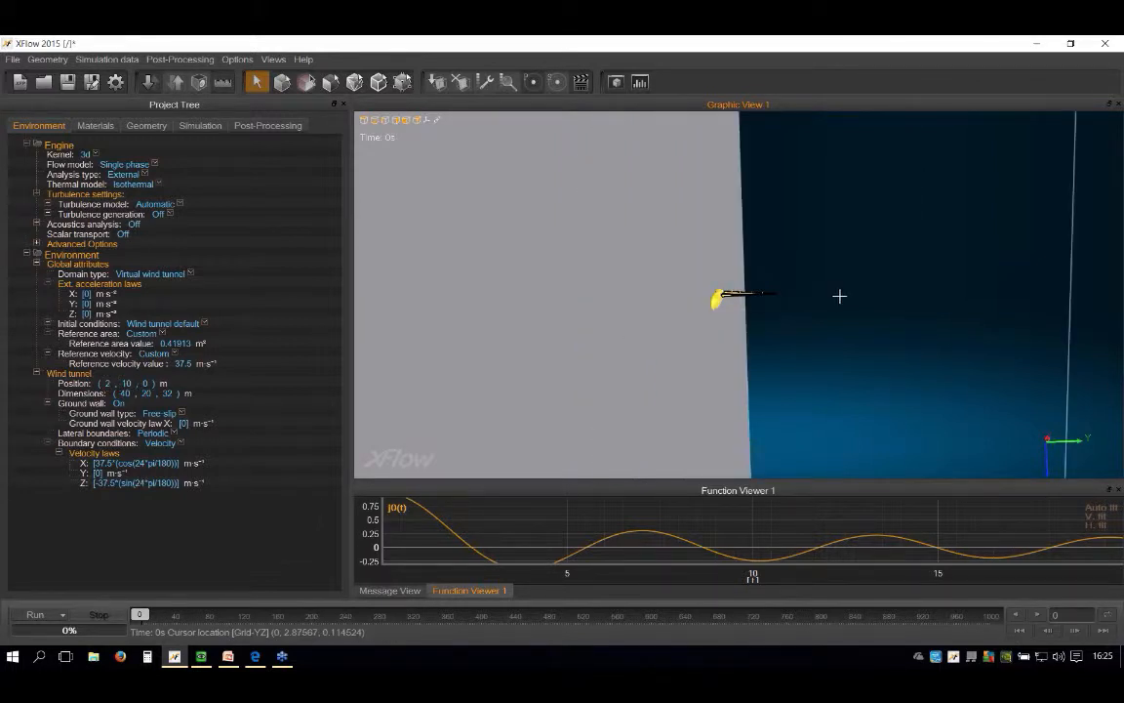
middle_drag(710, 289, 800, 270)
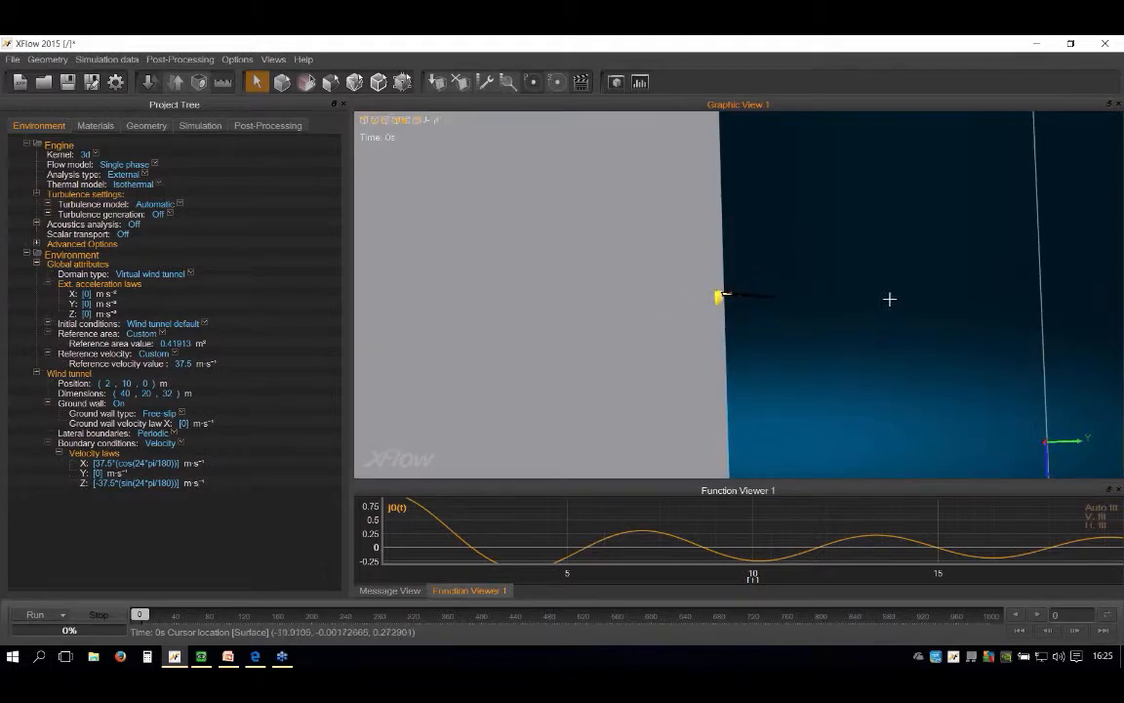
middle_drag(679, 273, 723, 255)
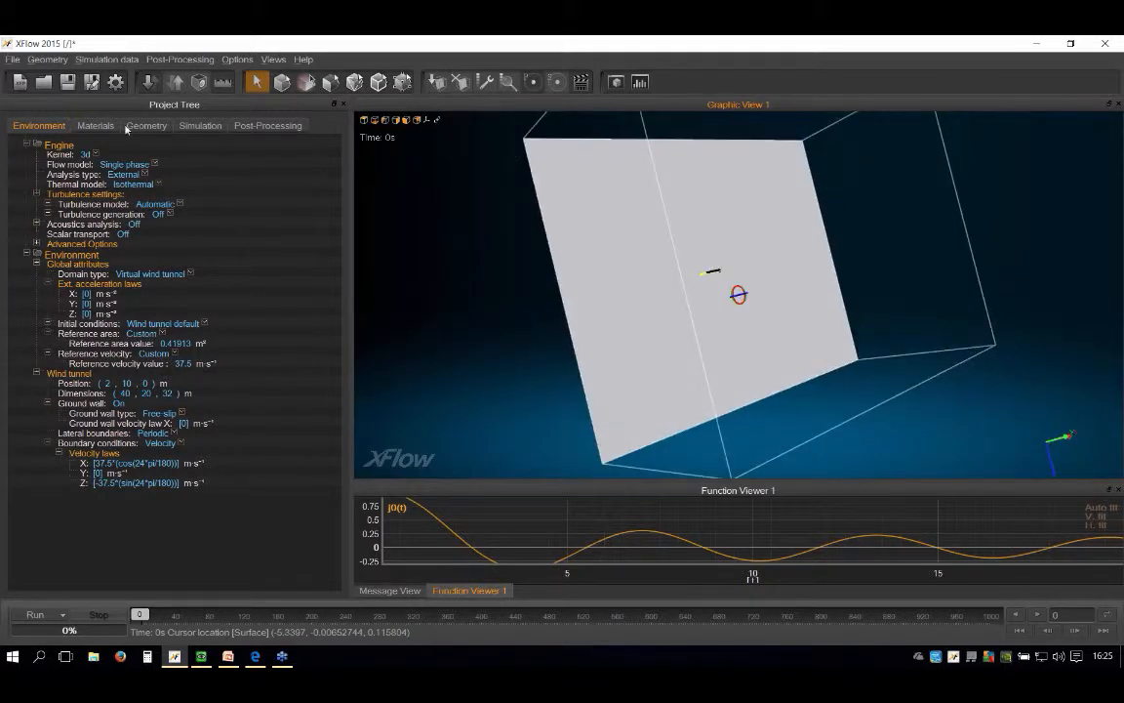
Step: Make the TubesBundle shape a child of the SlatFlapTrackFairings shape in the geometry entities
click(145, 125)
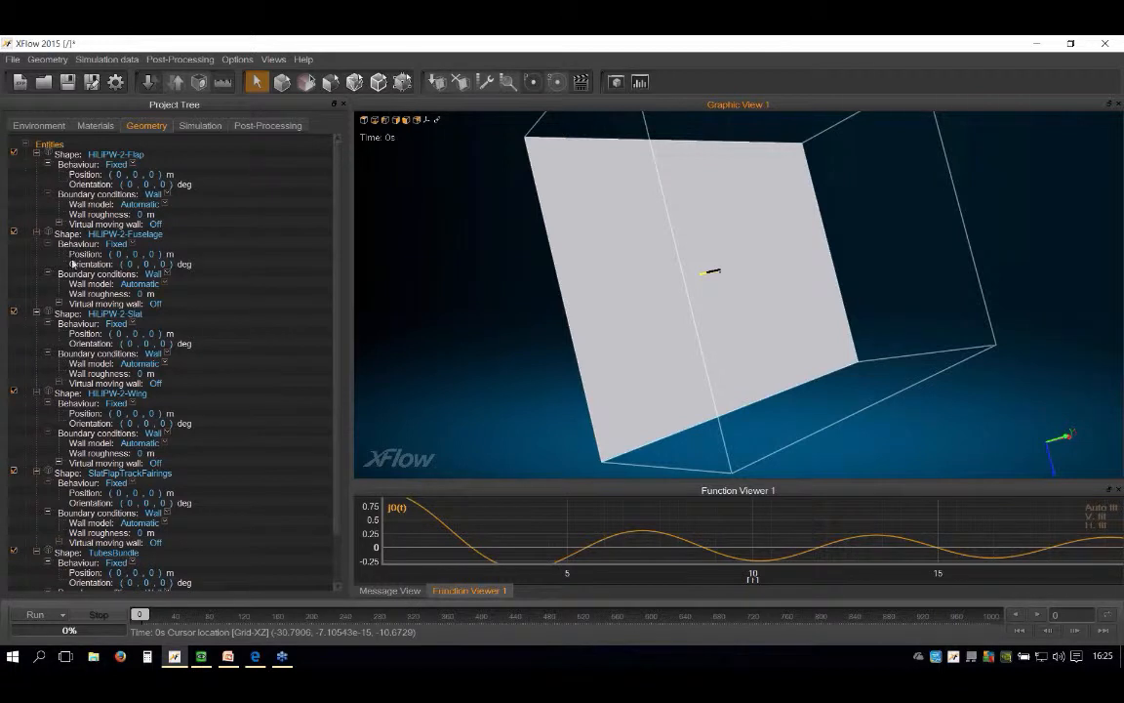
scroll(105, 468, down, 3)
scroll(111, 420, up, 3)
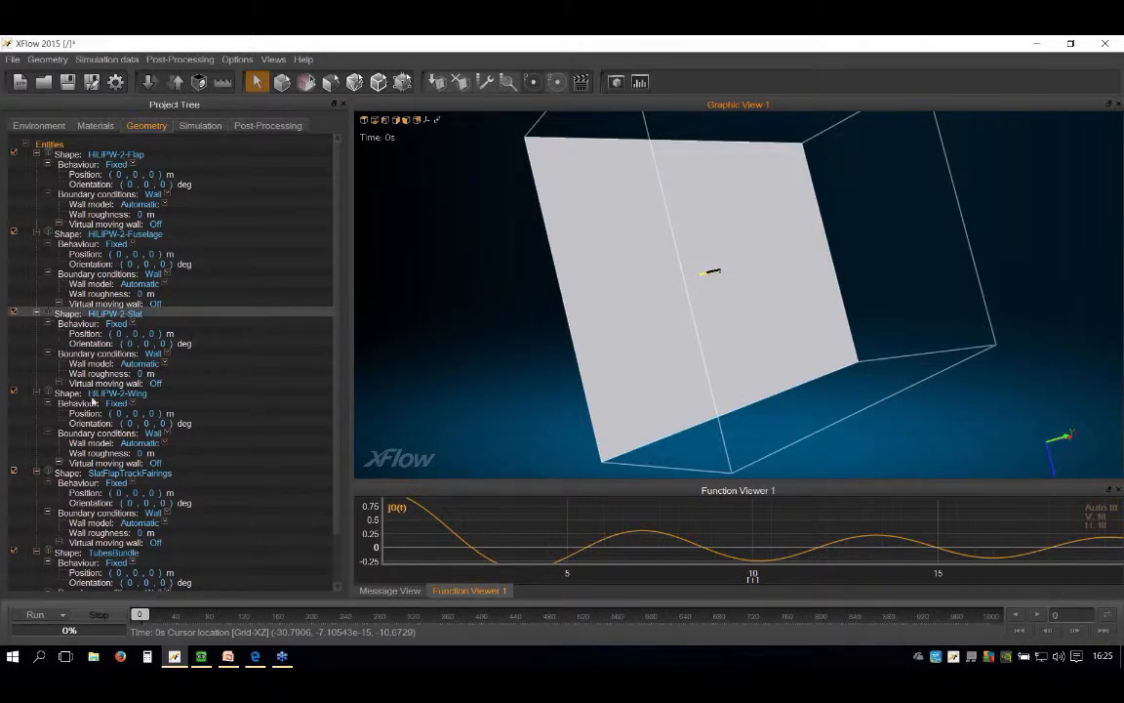
scroll(93, 405, down, 3)
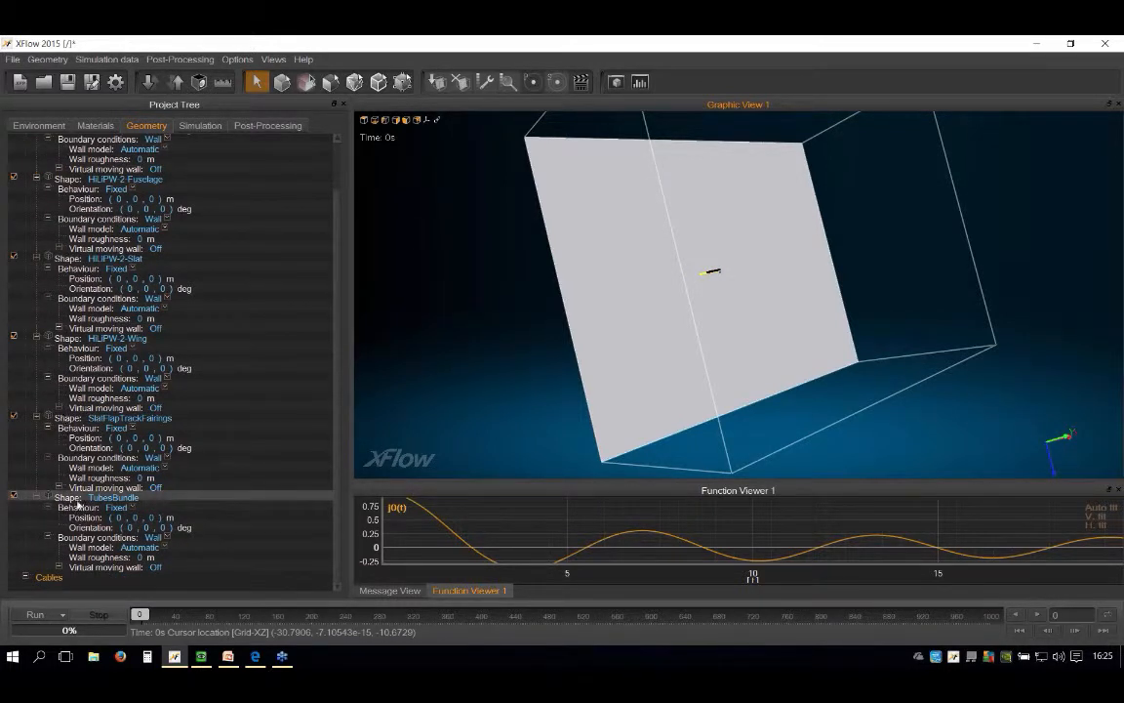
key(Right)
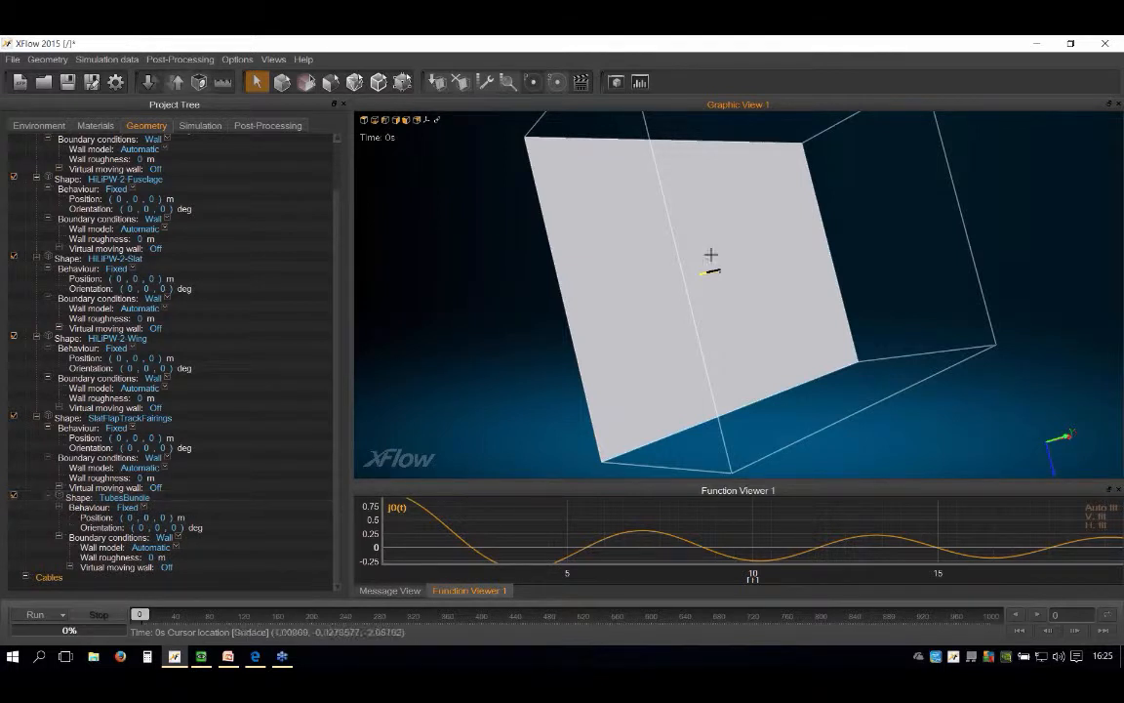
Step: Examine the slat and flap track fairings on the wing's underside, highlighting the SlatFlapTrackFairings shape
scroll(710, 255, down, 10)
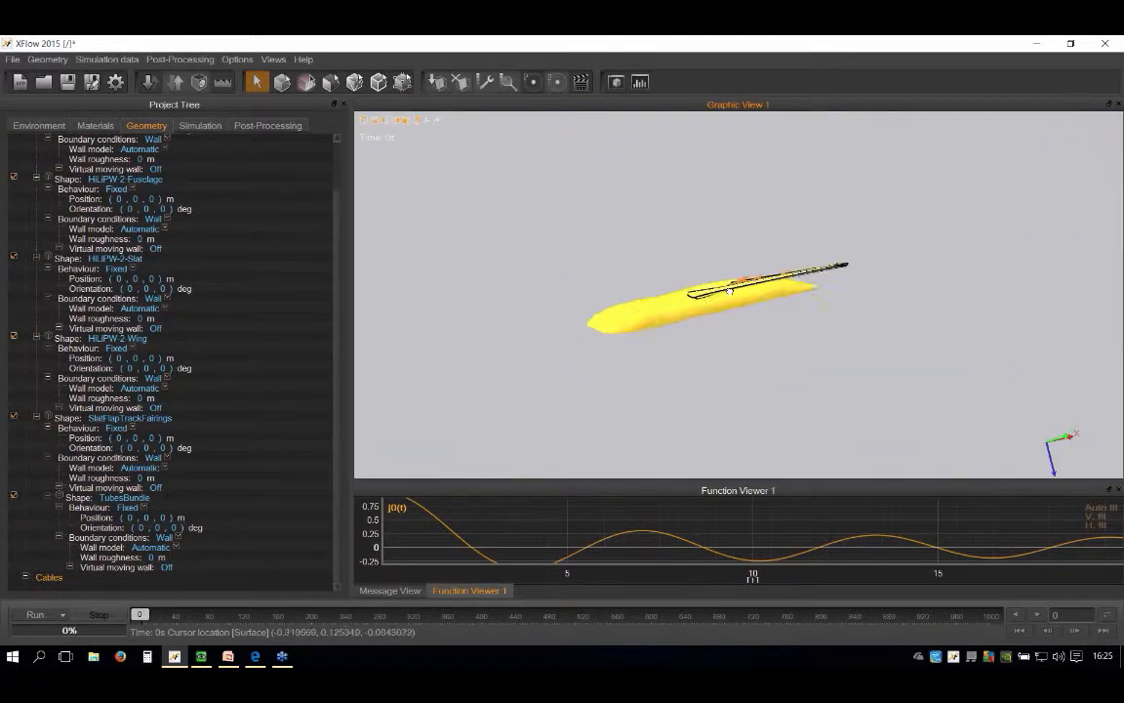
scroll(730, 328, up, 10)
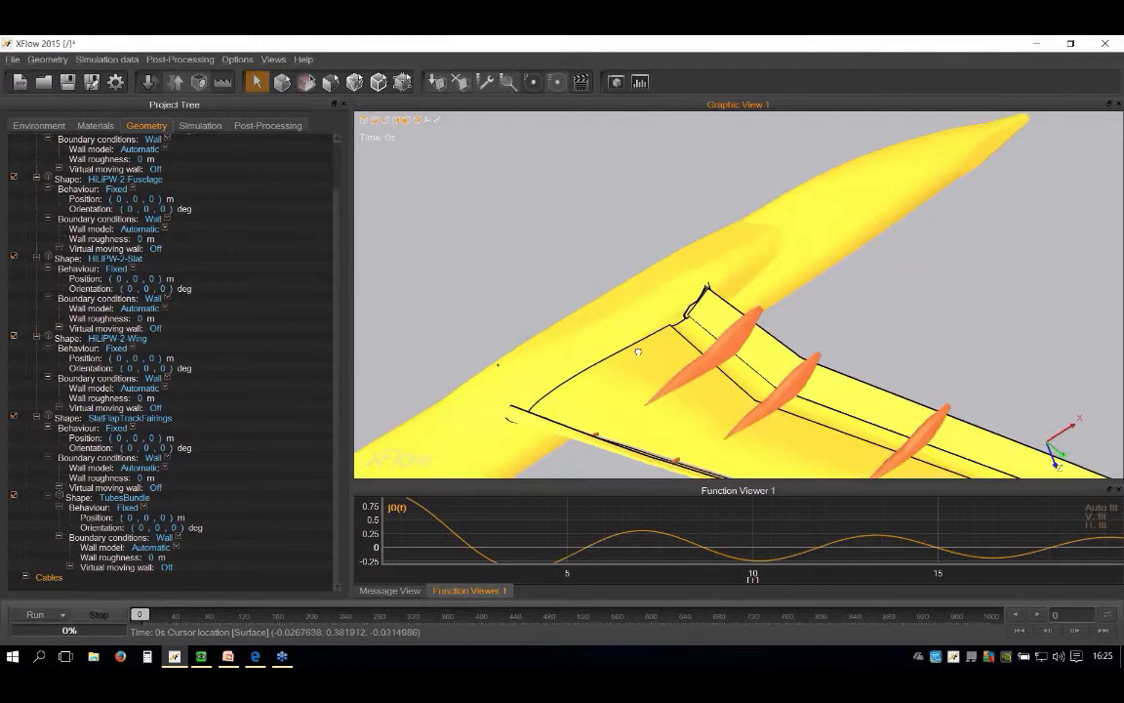
scroll(622, 352, up, 3)
click(668, 359)
scroll(715, 241, down, 4)
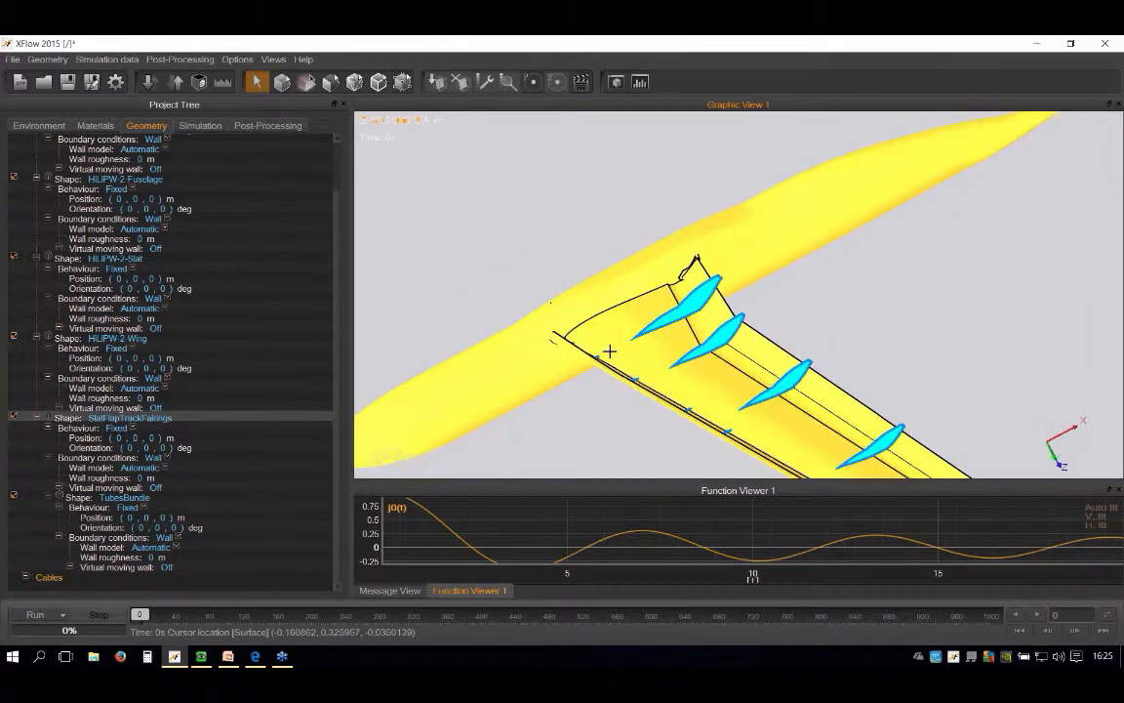
scroll(610, 352, up, 4)
scroll(588, 363, up, 3)
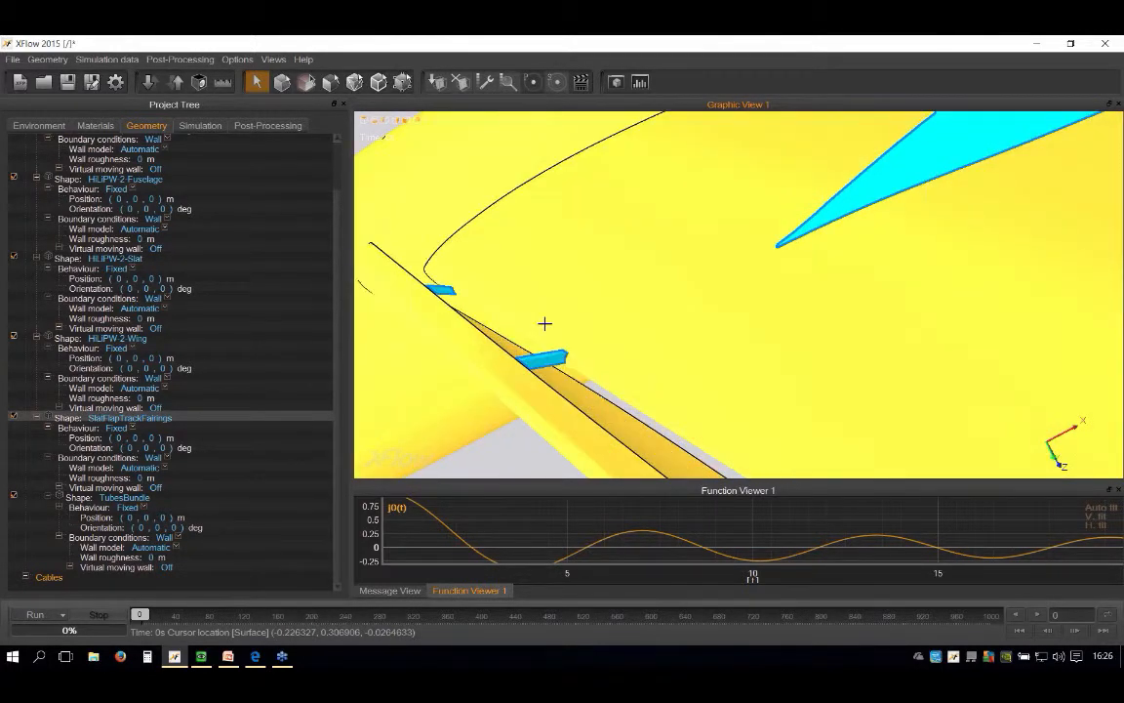
scroll(544, 323, down, 10)
key(Escape)
scroll(537, 319, down, 3)
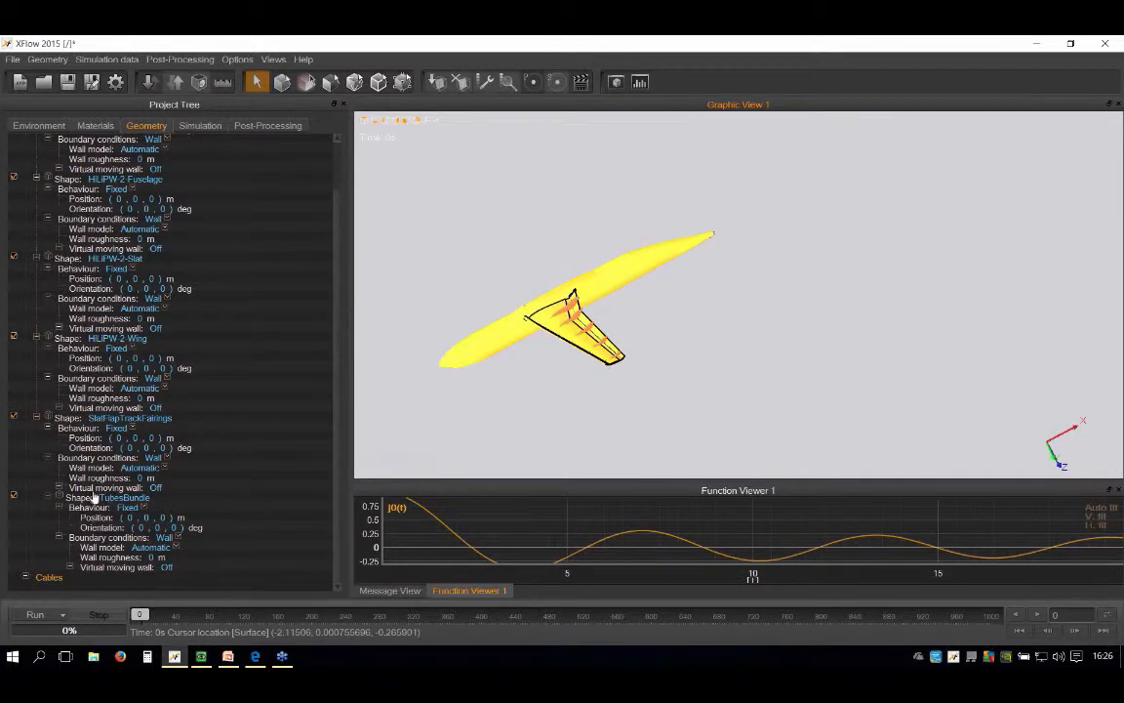
Step: Detach the TubesBundle shape from its parent SlatFlapTrackFairings
right_click(74, 499)
click(142, 552)
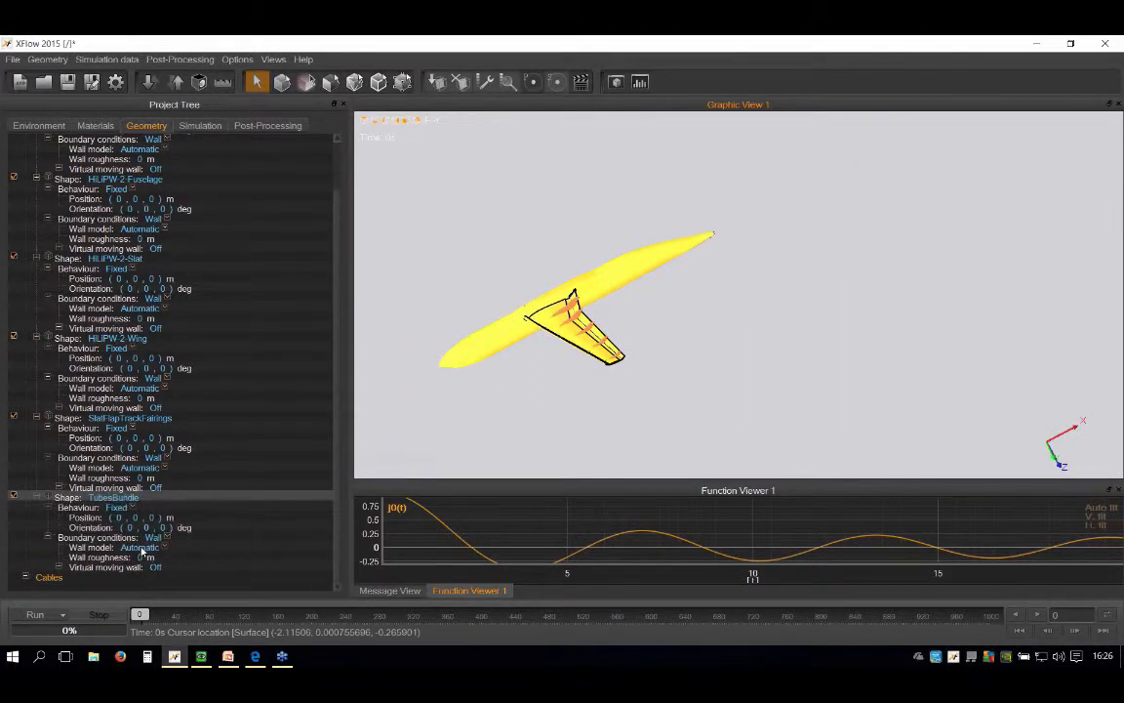
scroll(34, 217, up, 2)
right_click(15, 210)
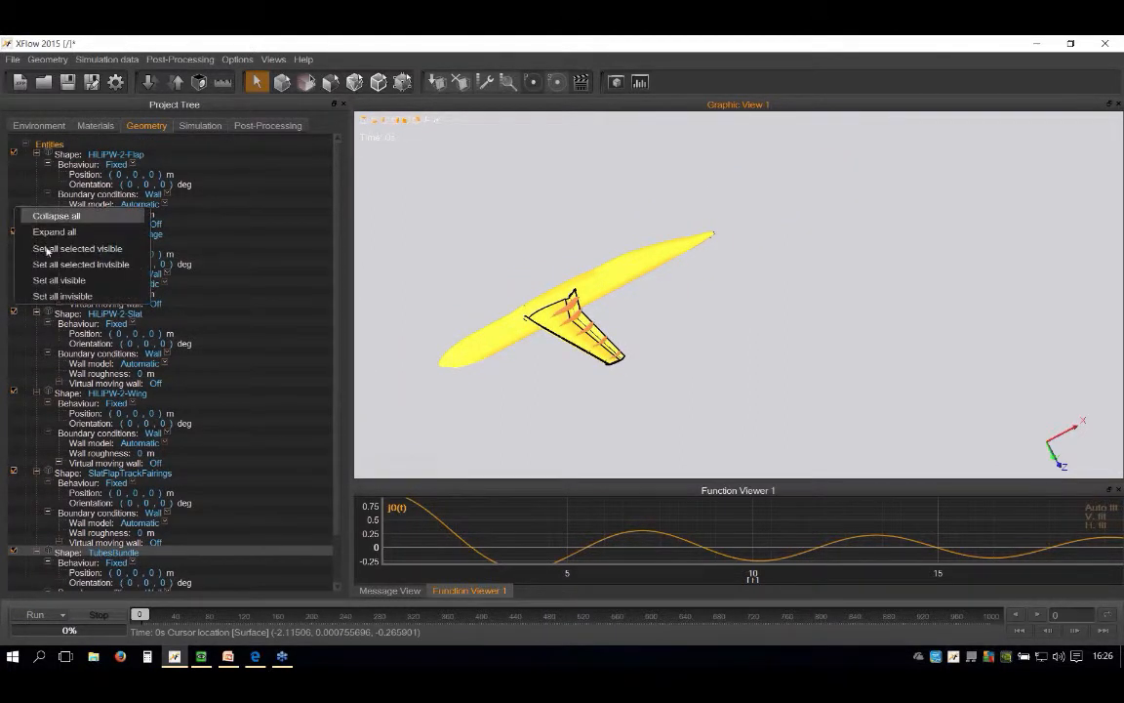
click(28, 172)
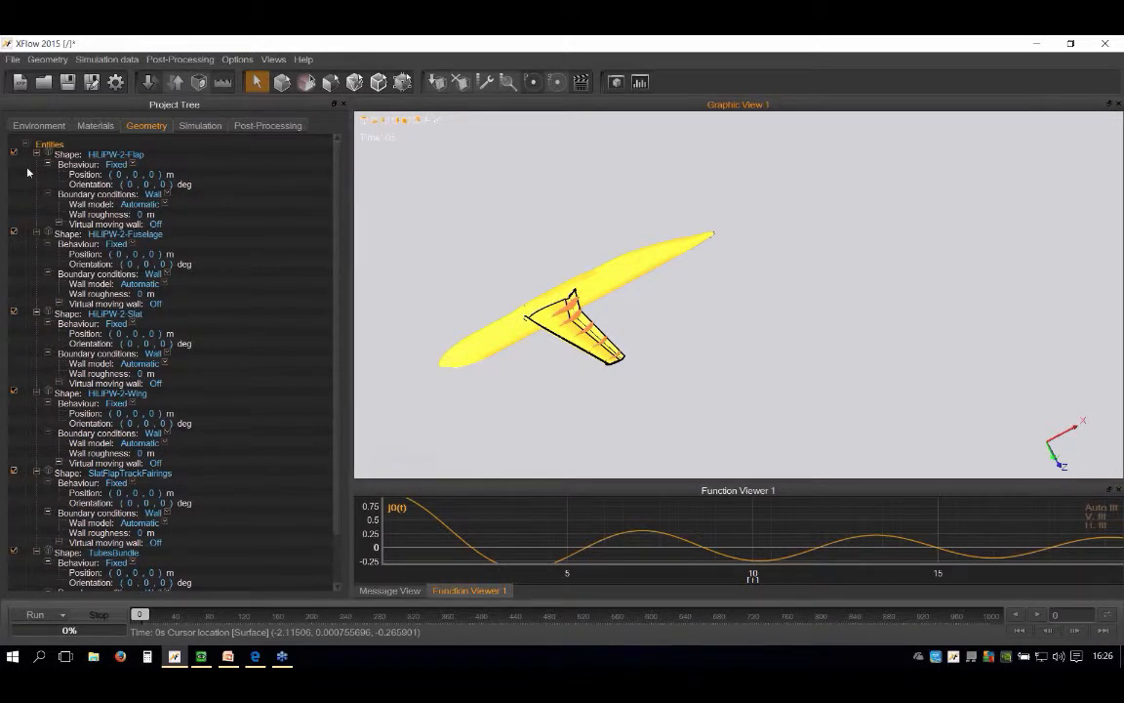
Step: Collapse all shape entries and make the HiLiPW-2-Fuselage and HiLiPW-2-Slat shapes children of HiLiPW-2-Flap
right_click(28, 172)
click(44, 178)
click(24, 143)
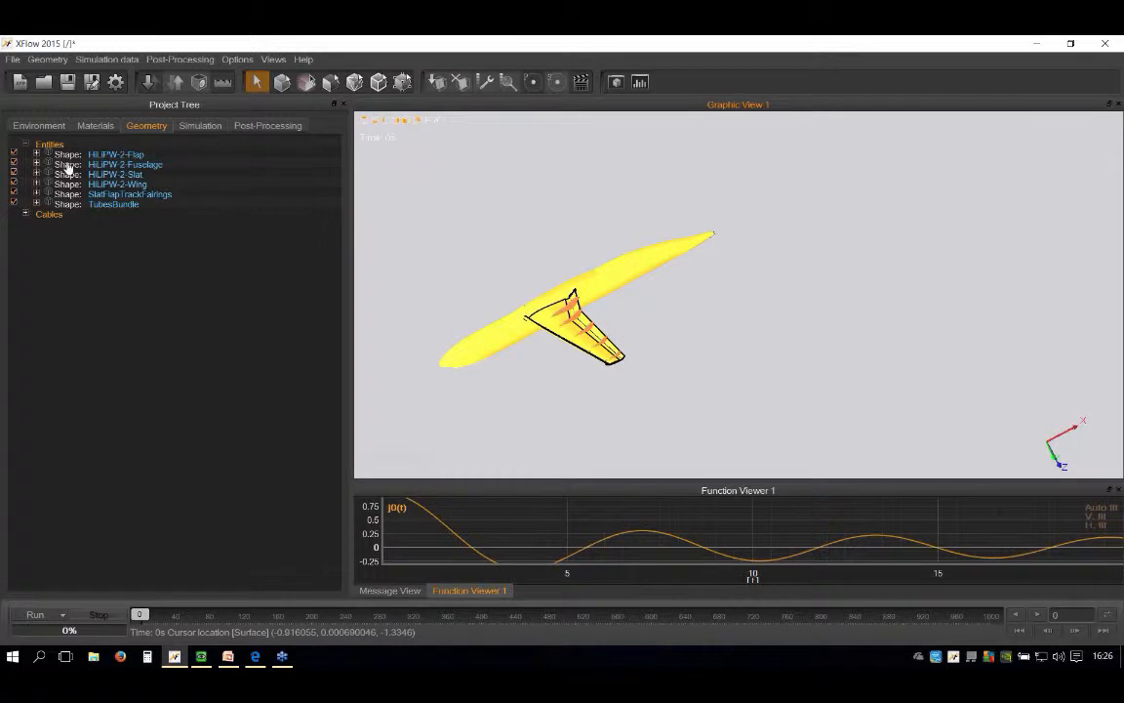
click(68, 169)
key(Delete)
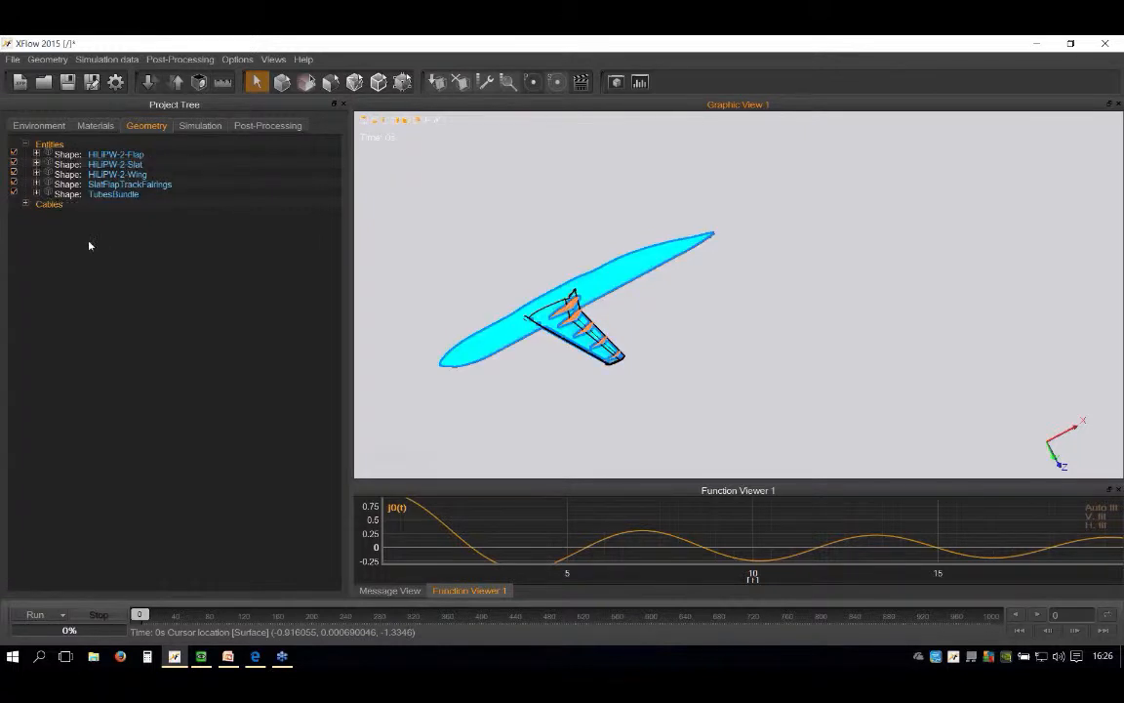
click(70, 173)
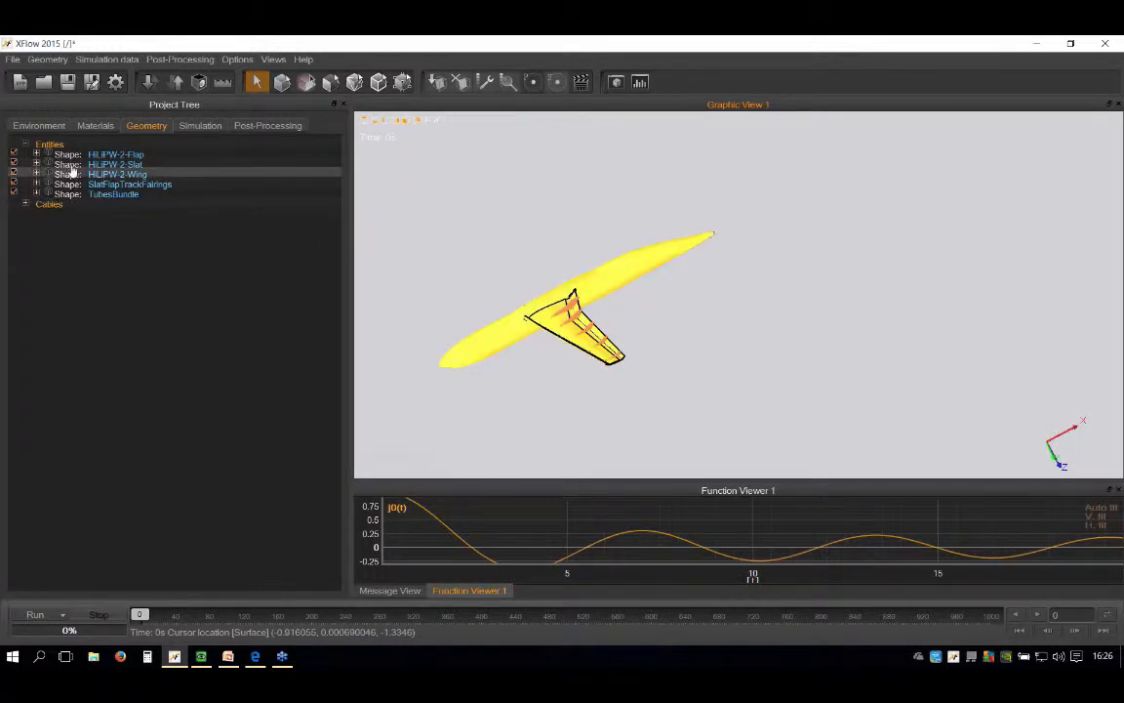
click(68, 164)
key(Delete)
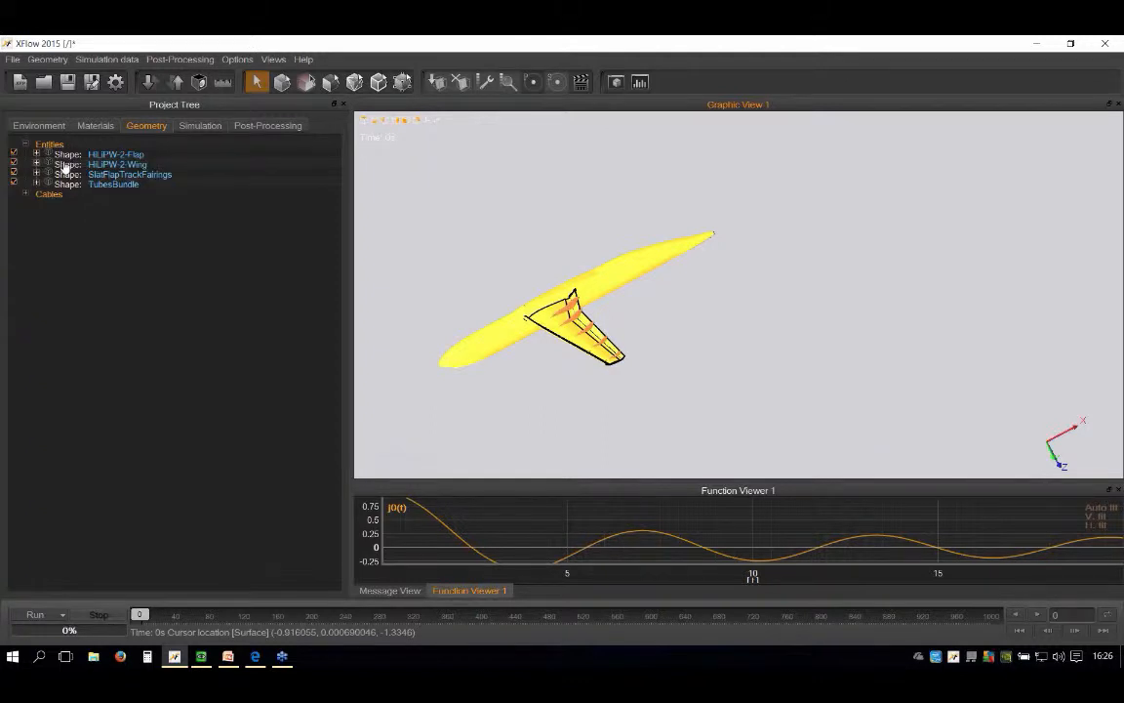
Step: Make the HiLiPW-2-Wing, SlatFlapTrackFairings and TubesBundle shapes children of HiLiPW-2-Flap as well
click(64, 166)
key(Delete)
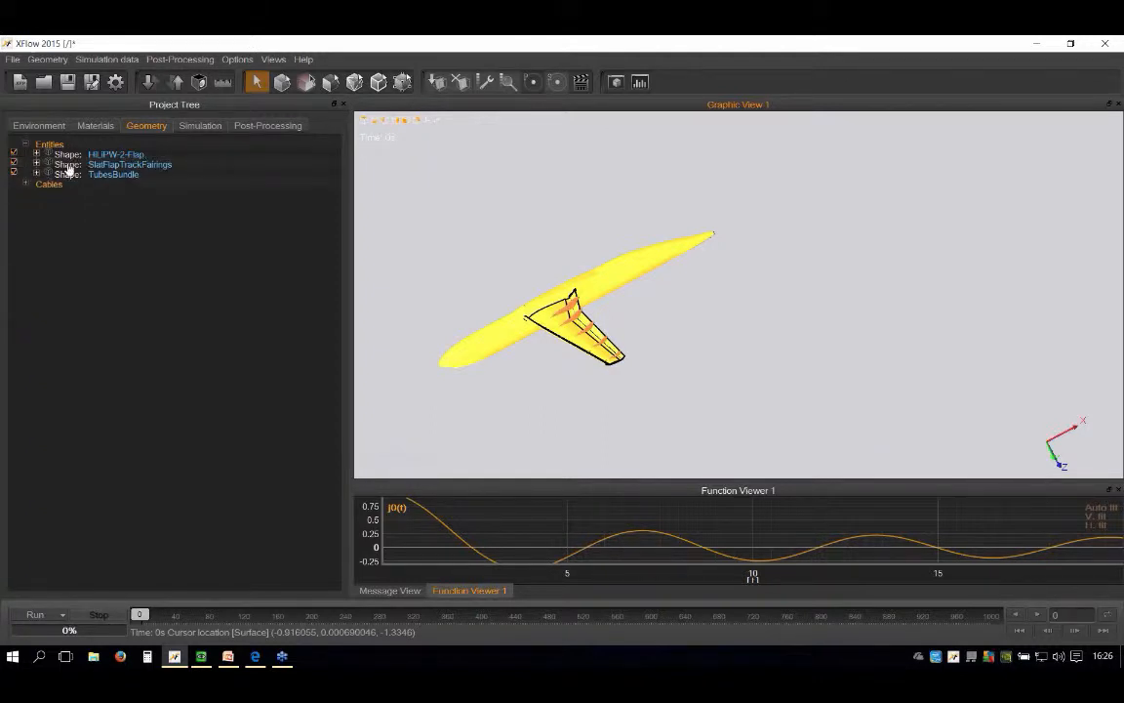
click(68, 166)
key(Delete)
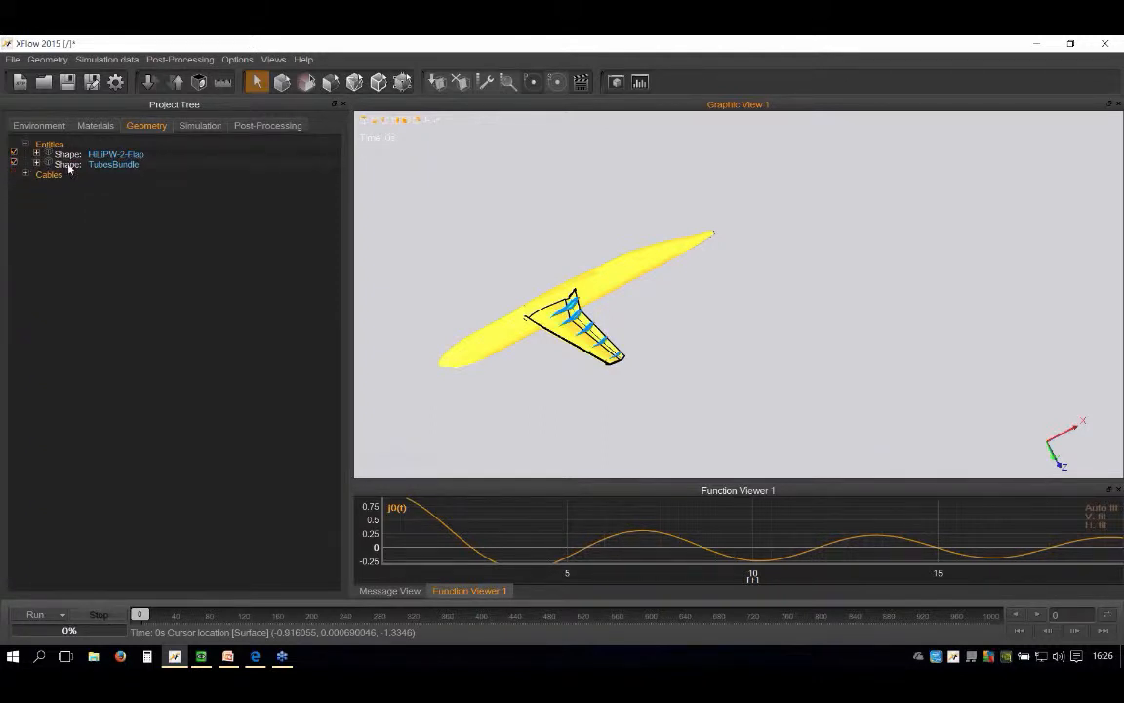
click(70, 165)
key(Delete)
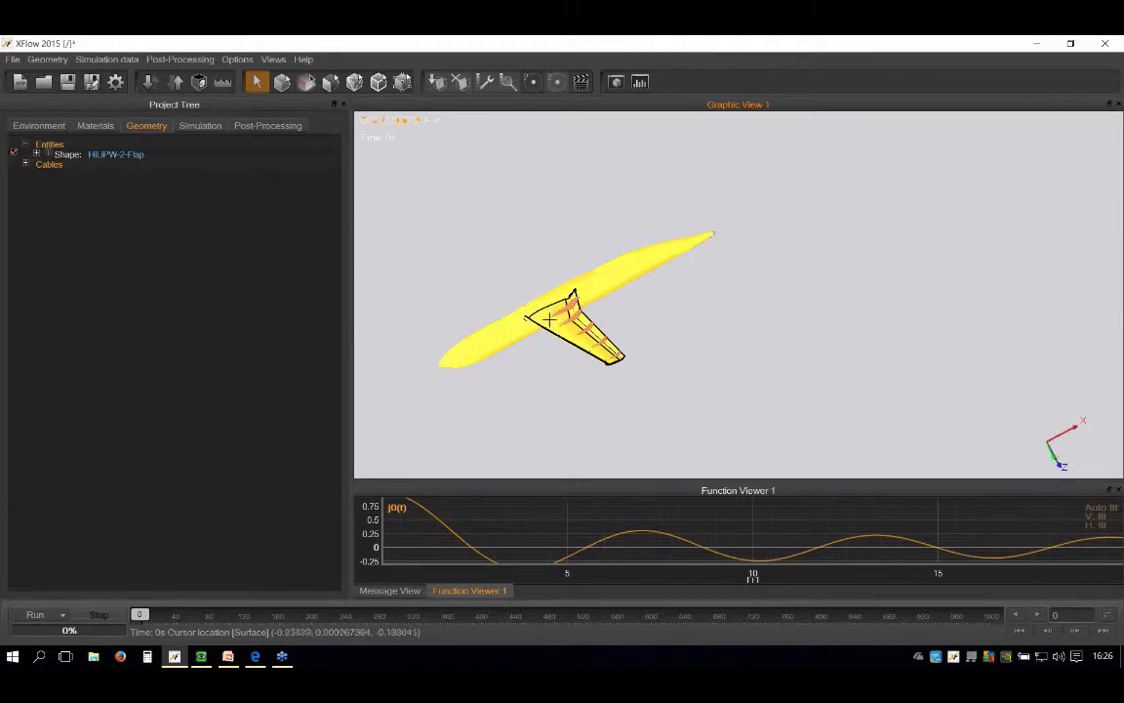
Step: Expand the HiLiPW-2-Flap shape to examine its child shapes and inspect the wing's underside on the aircraft
scroll(553, 315, up, 2)
scroll(553, 316, up, 2)
middle_drag(553, 315, 572, 243)
click(38, 154)
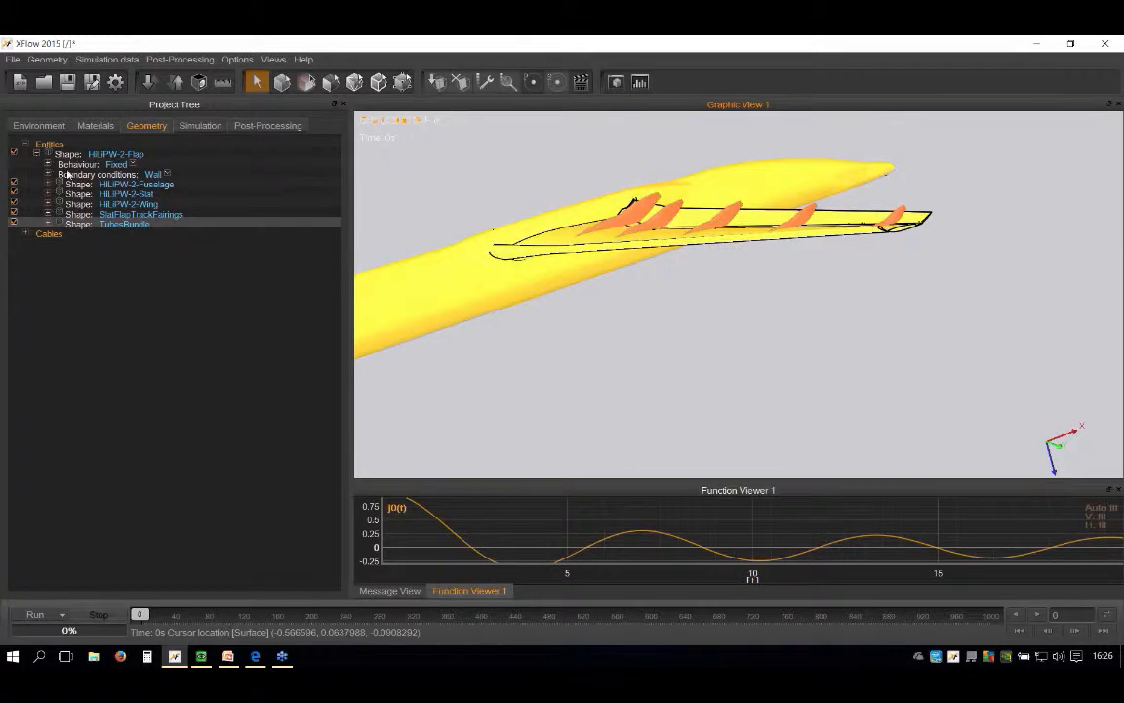
click(70, 157)
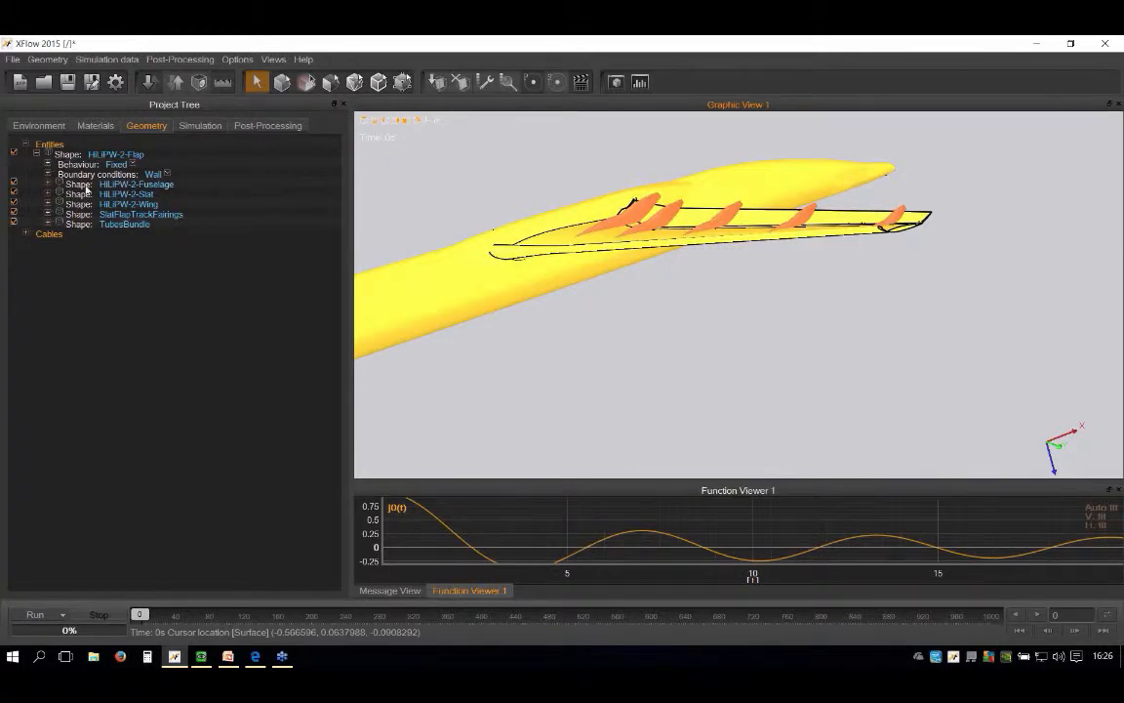
click(84, 186)
click(84, 196)
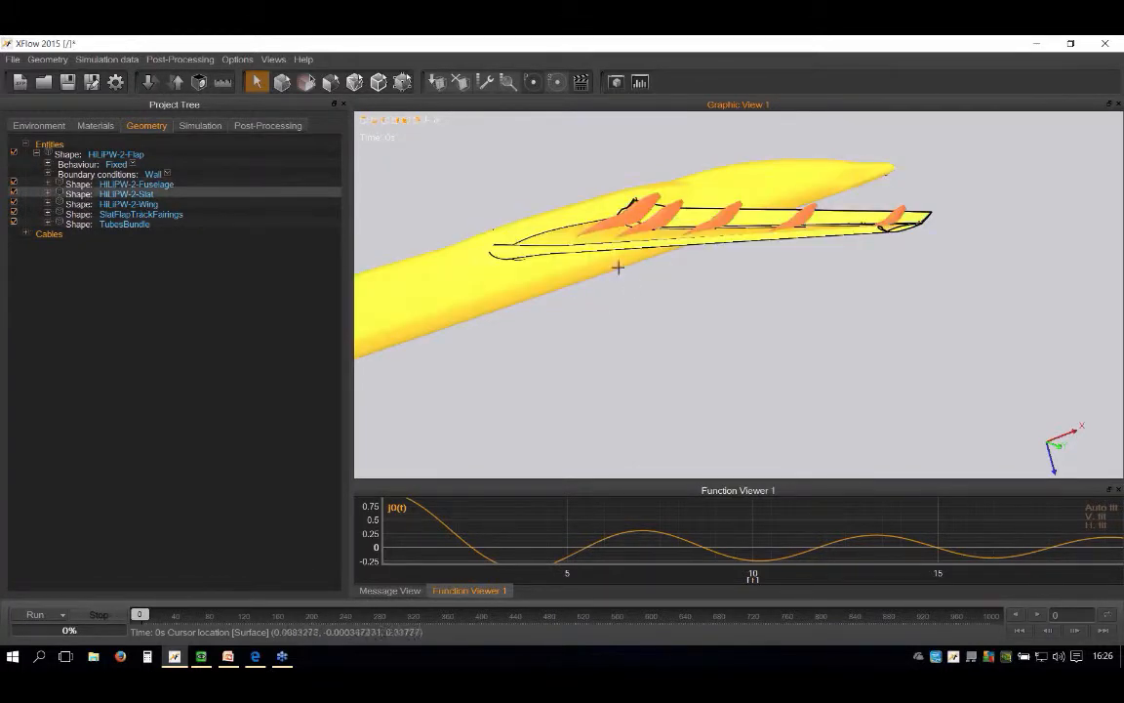
scroll(682, 256, down, 5)
middle_drag(682, 256, 539, 291)
scroll(597, 272, up, 6)
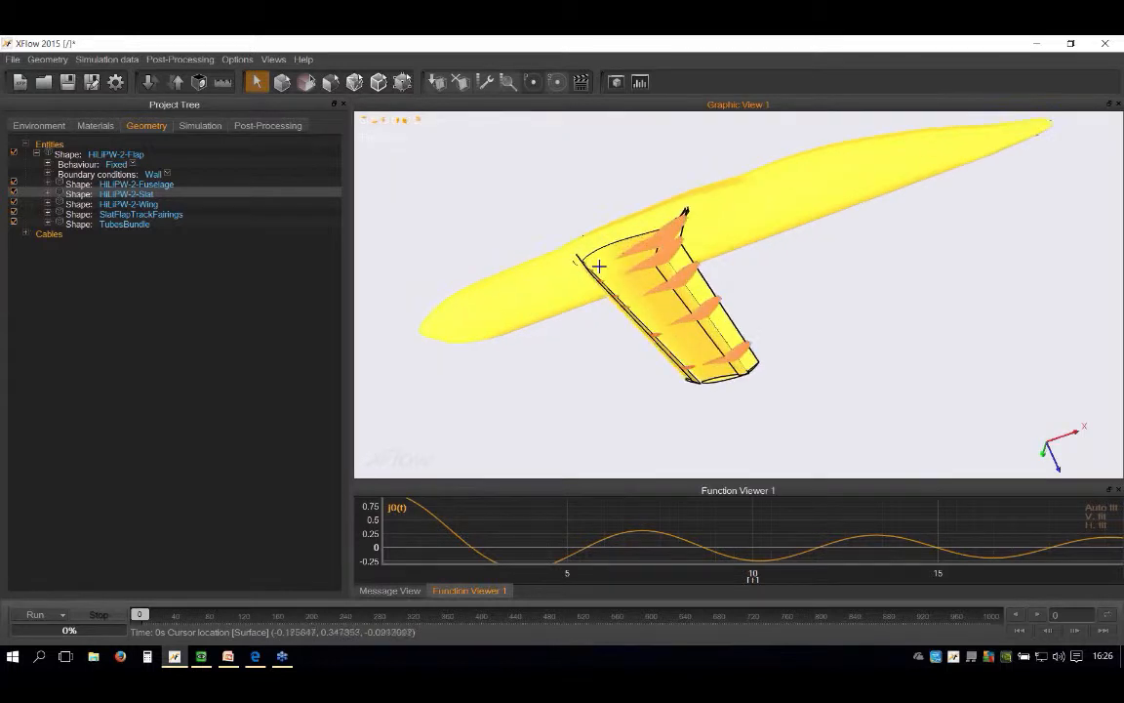
click(545, 225)
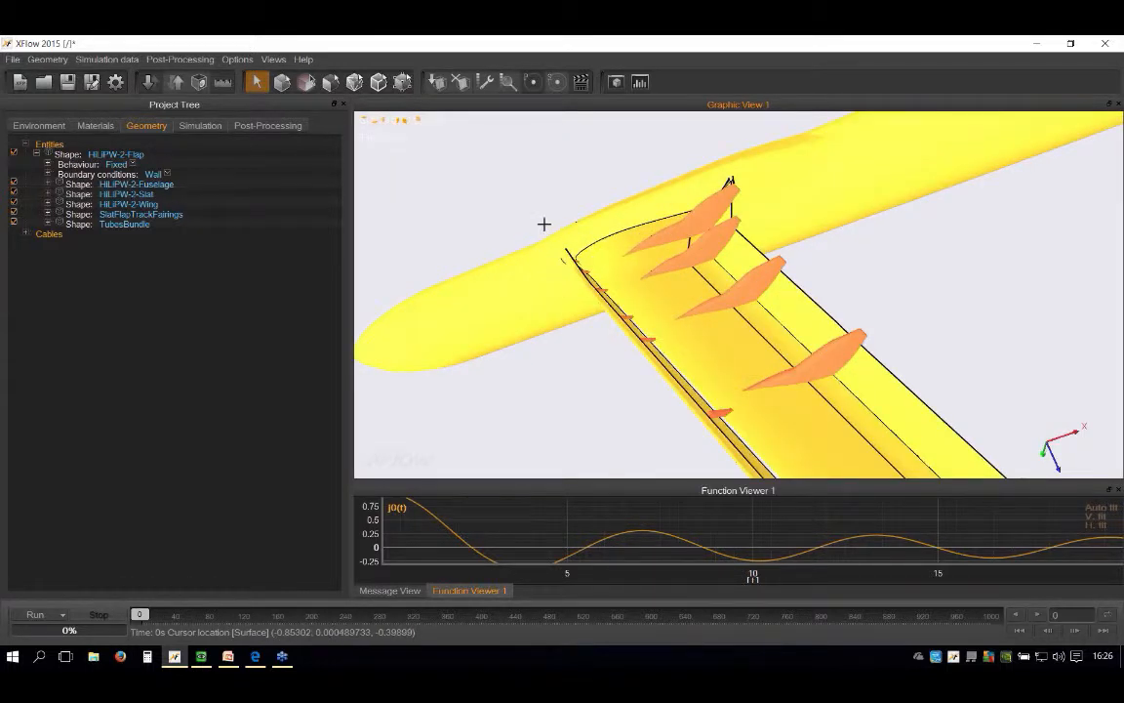
Step: Set the orientation of the parent shape HiLiPW-2-Flap to (180, 0, 0) deg
click(50, 166)
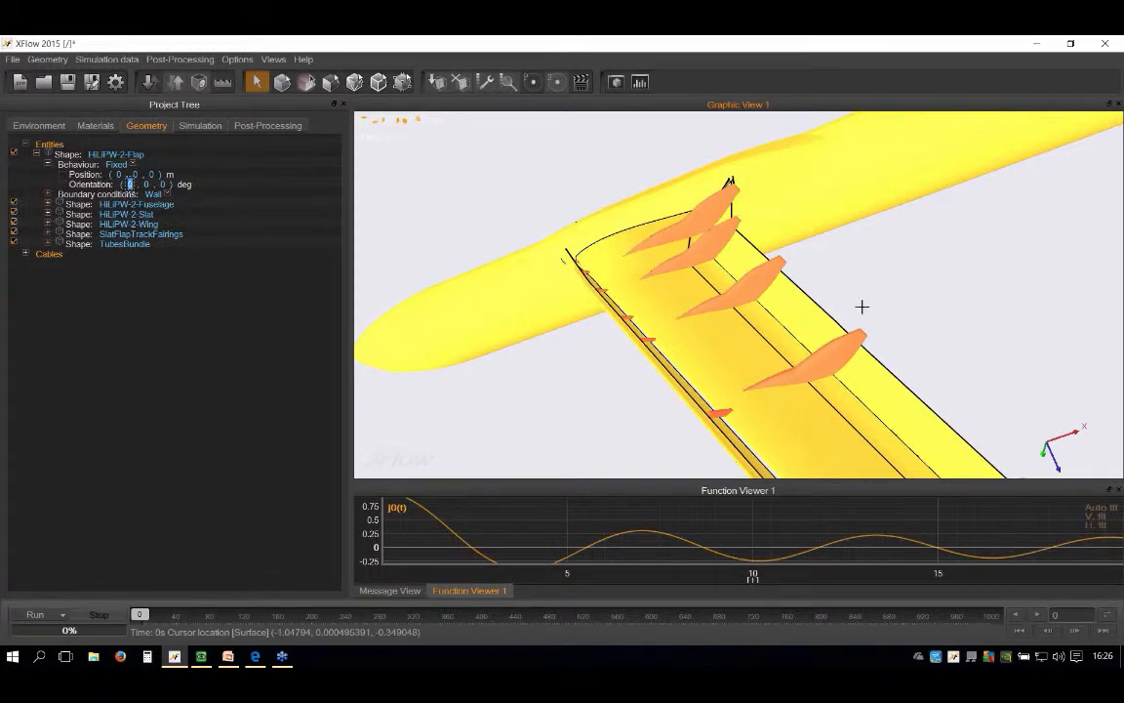
scroll(851, 296, down, 6)
middle_drag(645, 314, 621, 279)
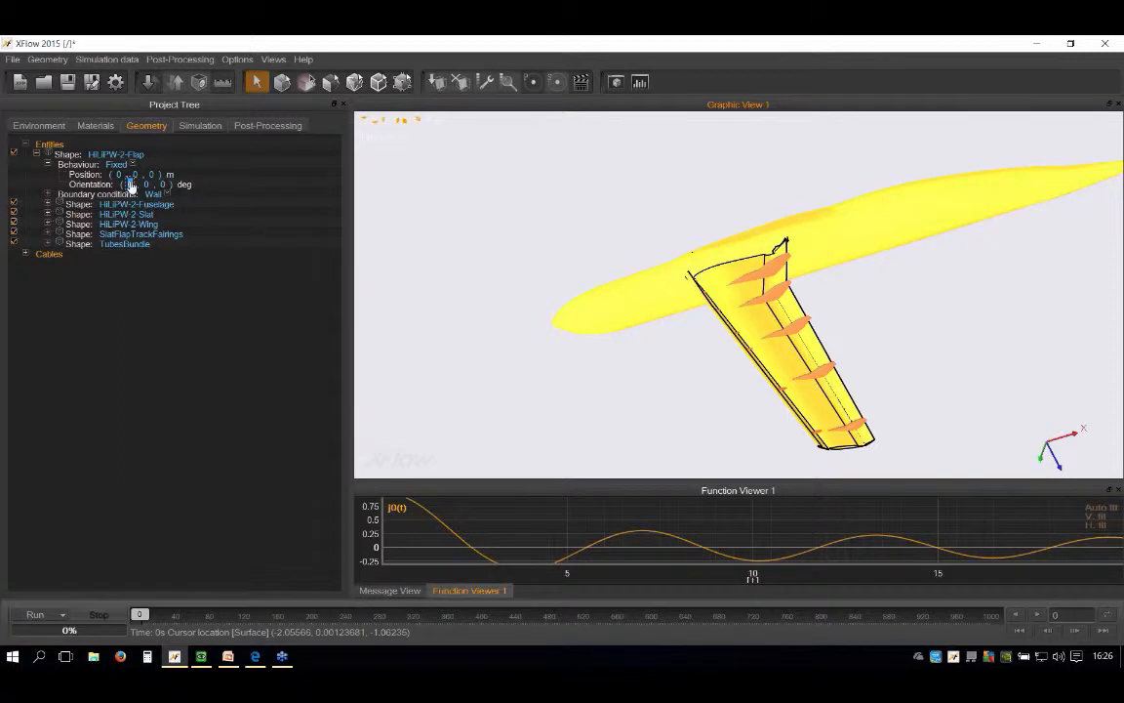
text(180)
key(Return)
click(70, 156)
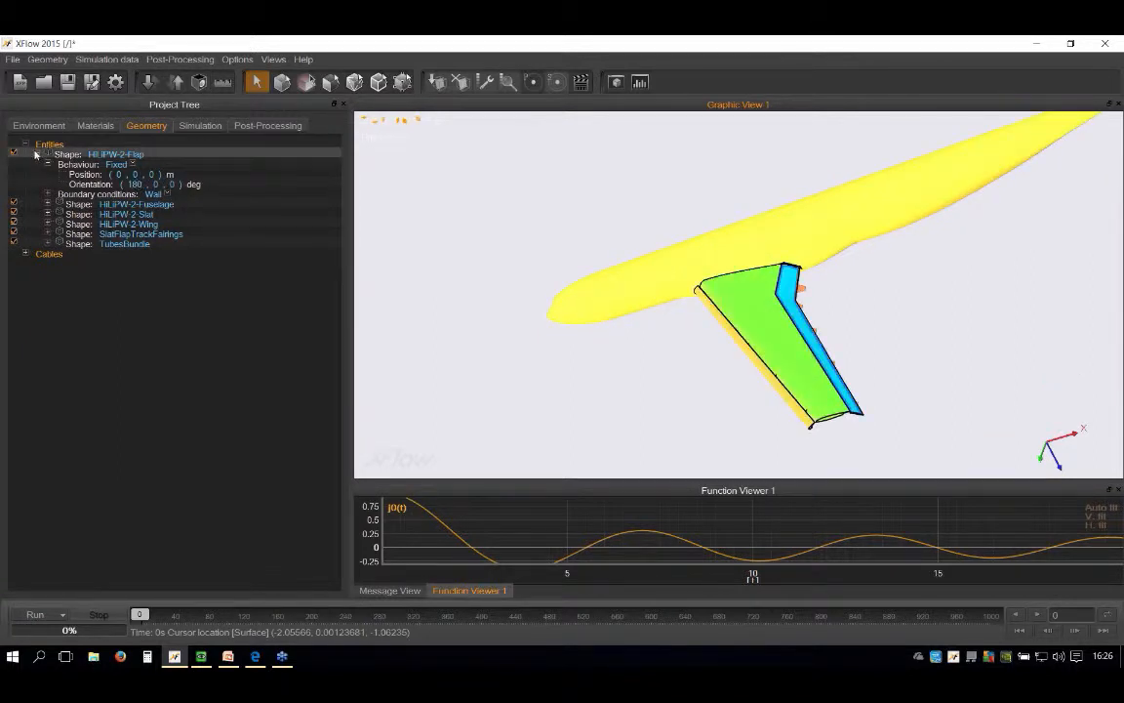
click(37, 154)
click(37, 154)
click(514, 307)
scroll(605, 268, down, 4)
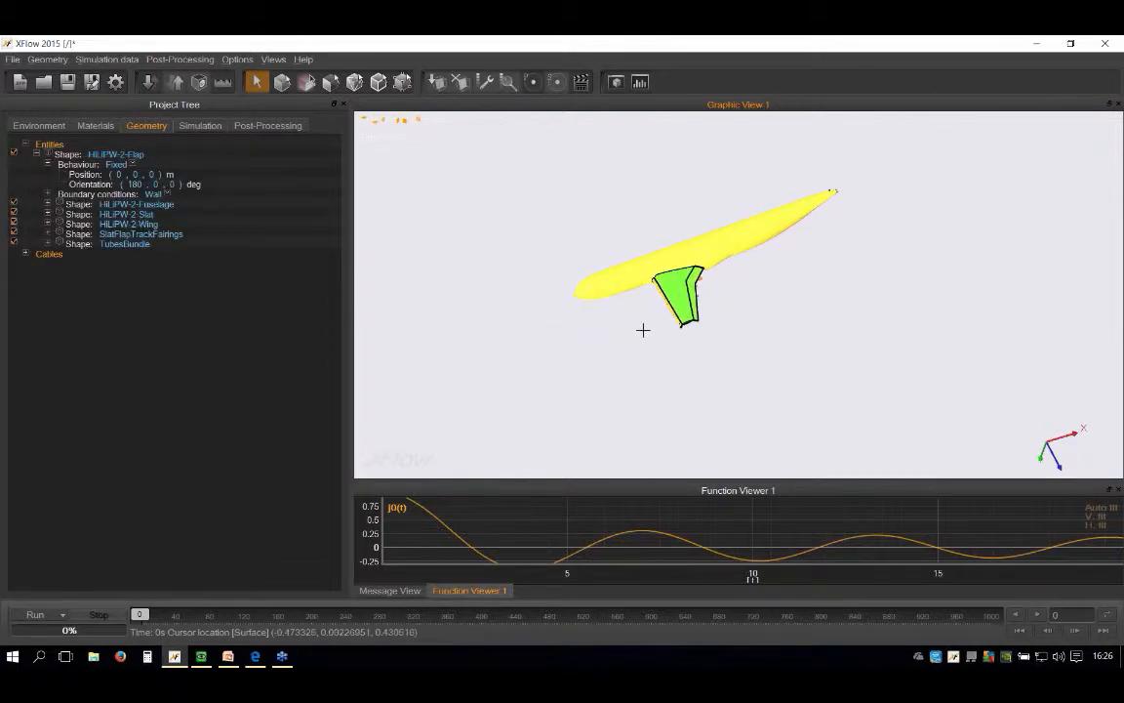
Step: Select all aircraft shapes in the graphic view and choose Metal as their visualisation material type
middle_drag(739, 294, 680, 217)
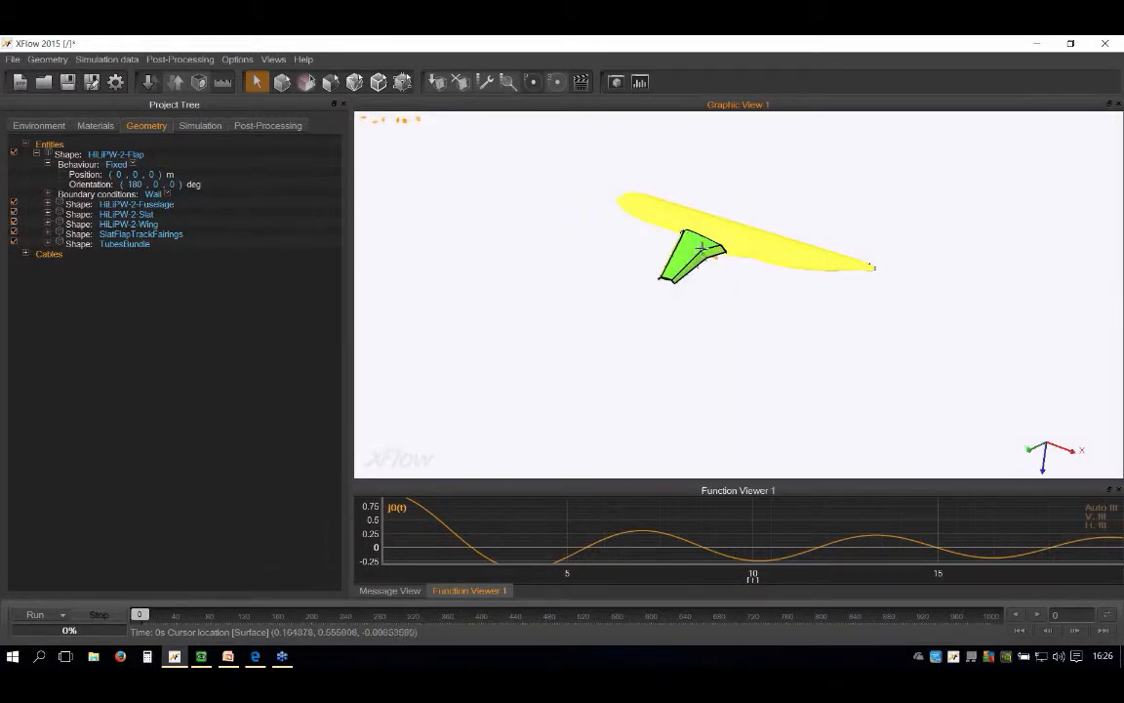
scroll(595, 306, up, 5)
middle_drag(586, 249, 599, 267)
scroll(599, 267, down, 4)
drag(495, 204, 965, 395)
right_click(705, 282)
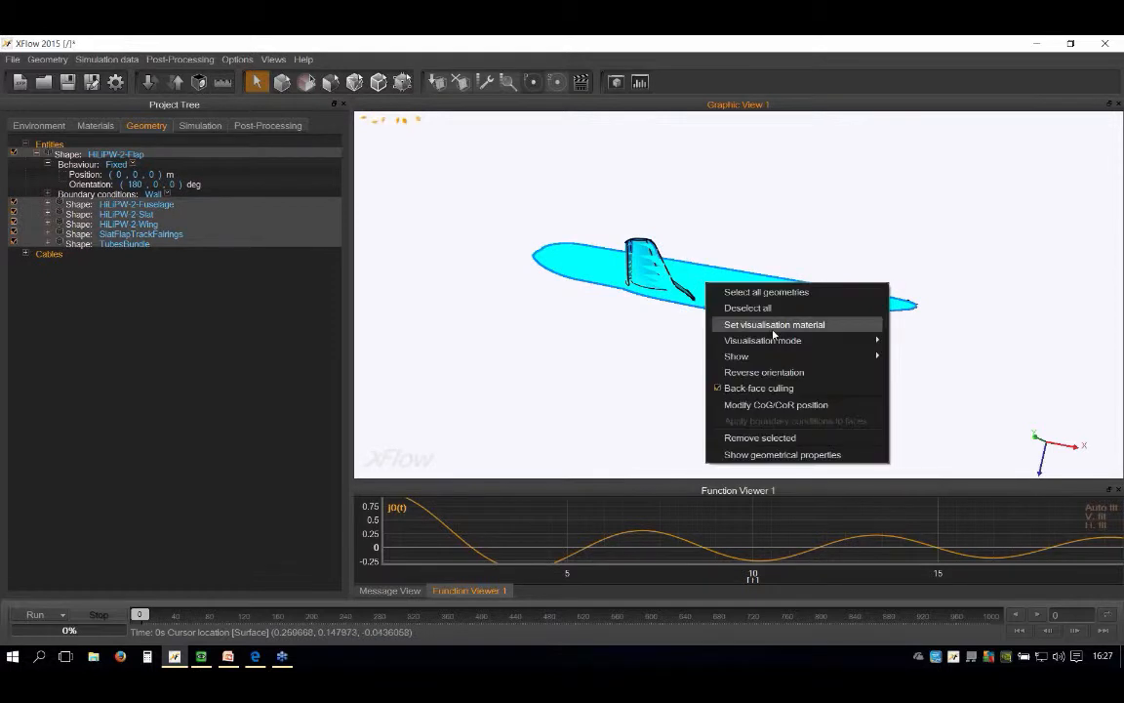
click(773, 332)
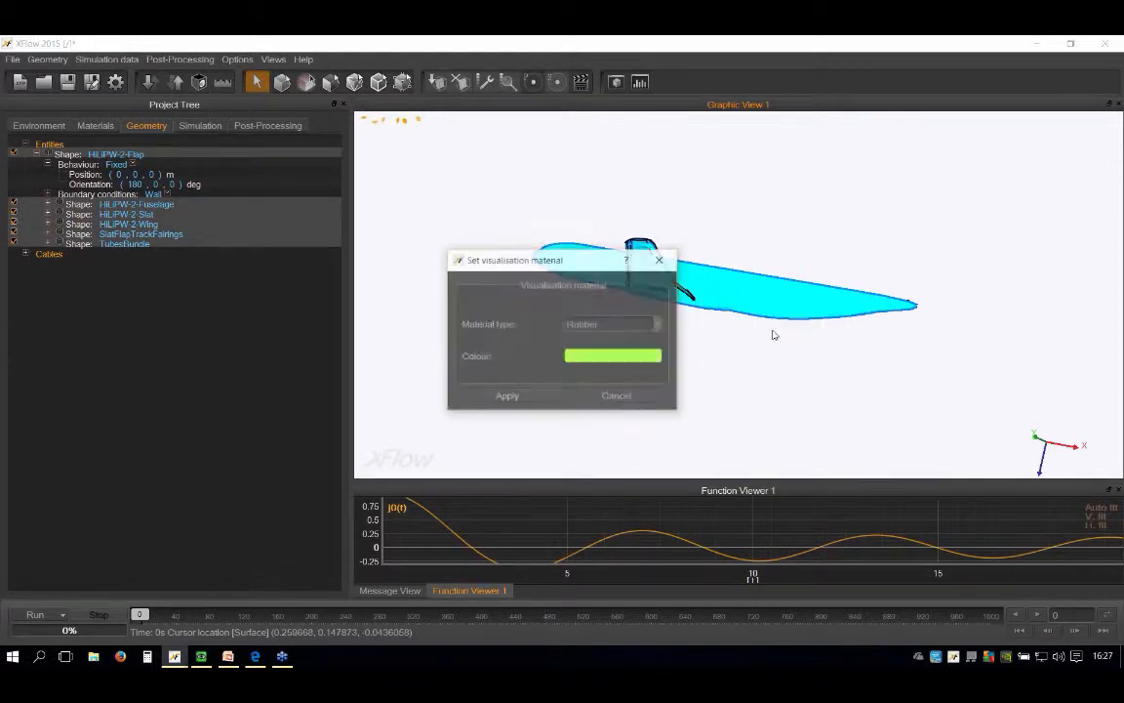
click(635, 325)
click(628, 364)
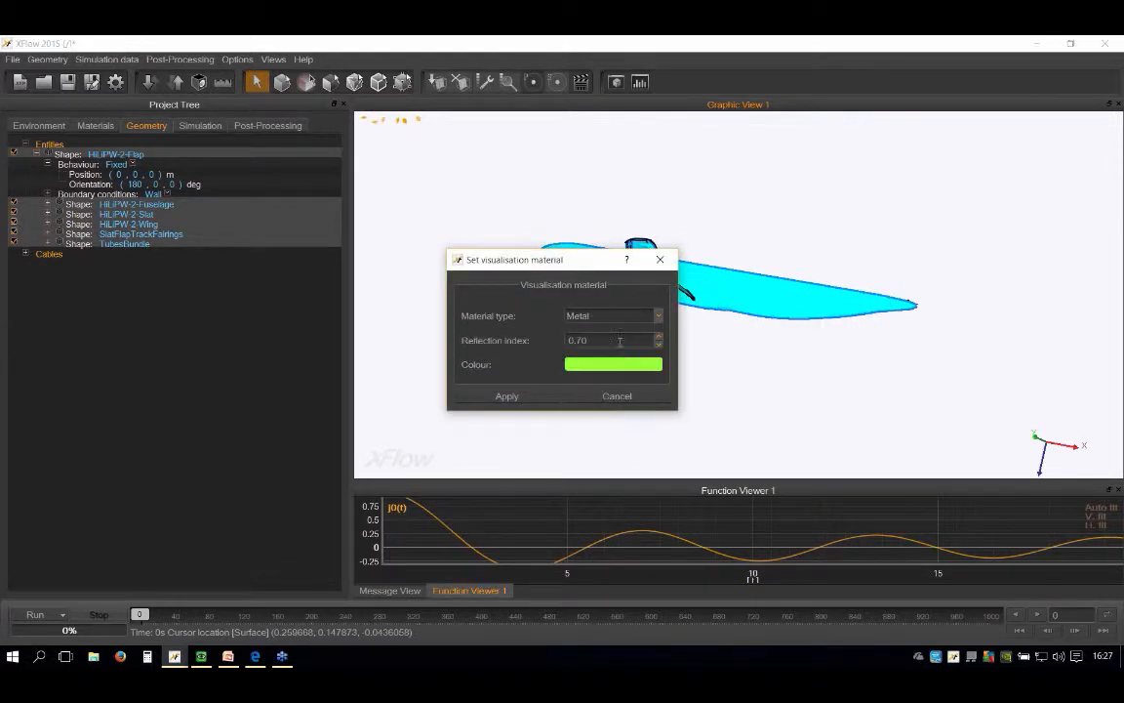
Step: Set the metal colour to dark grey (RGB 83, 83, 83), apply it to the whole aircraft and clear the selection
click(602, 368)
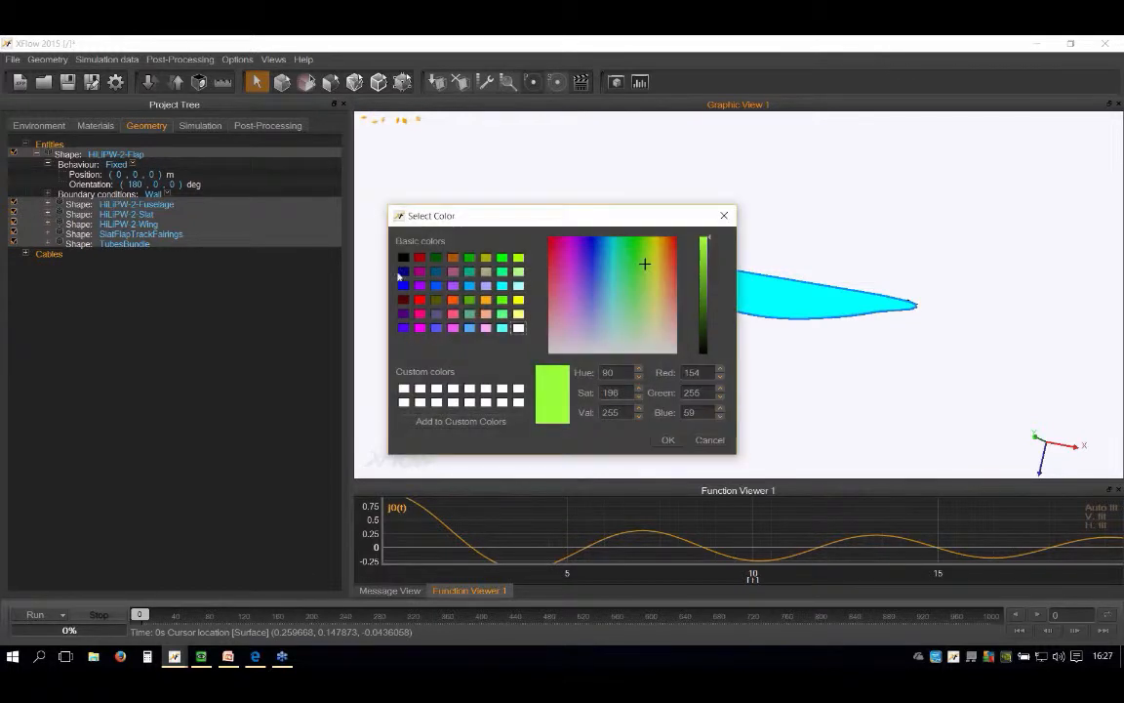
click(711, 342)
click(710, 330)
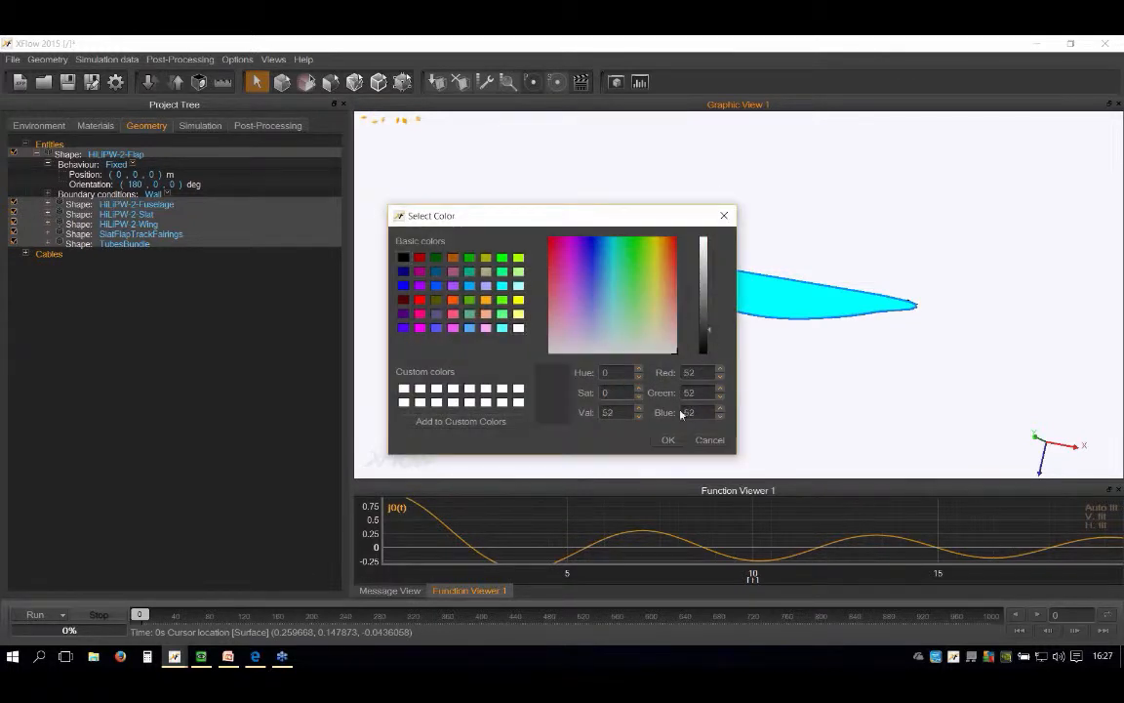
click(710, 315)
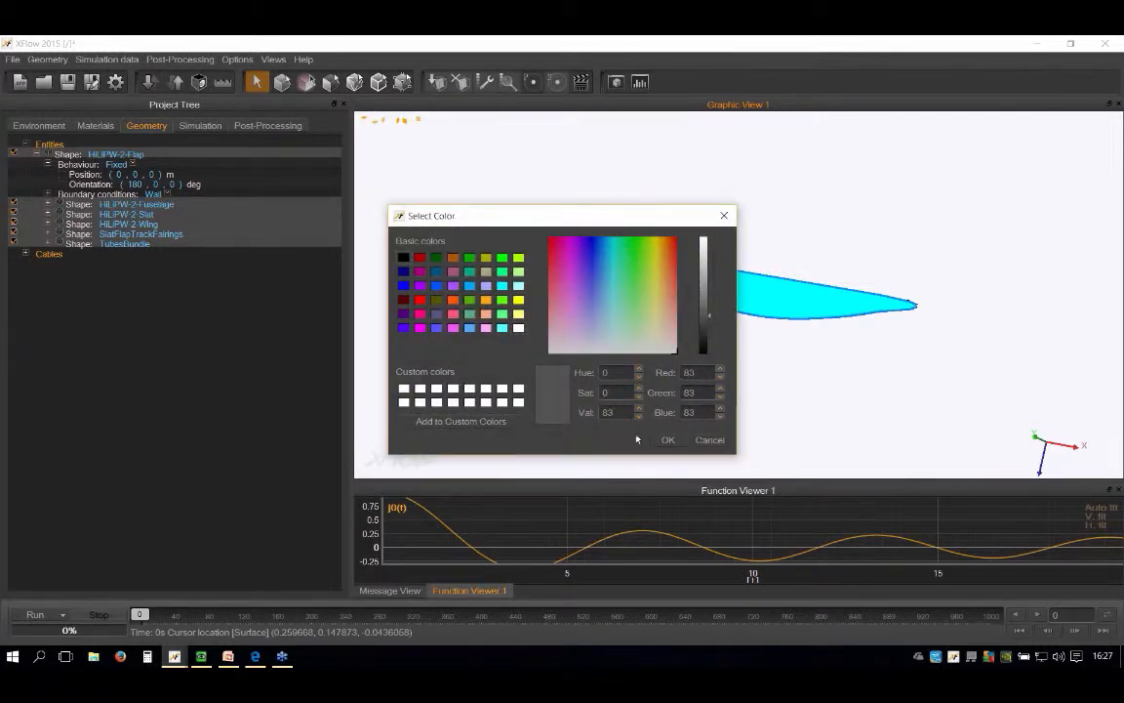
click(664, 440)
click(528, 400)
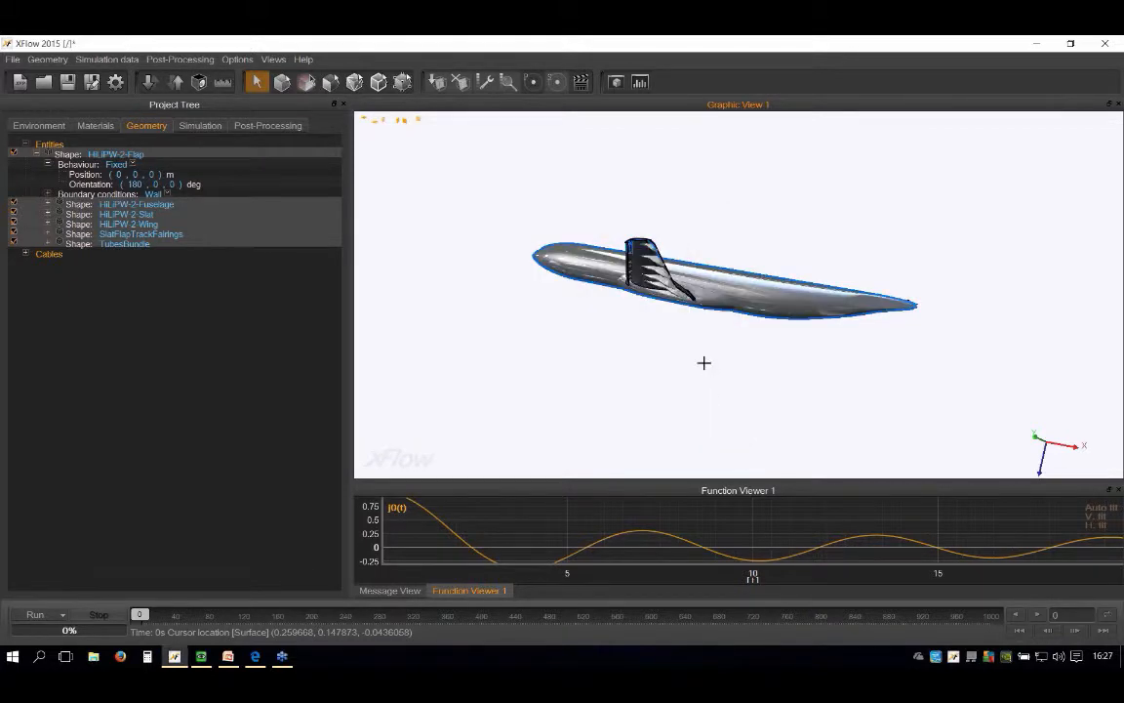
click(703, 362)
Step: Set the visualisation material colour of the SlatFlapTrackFairings shape to red and apply it
alt+drag(652, 289, 621, 245)
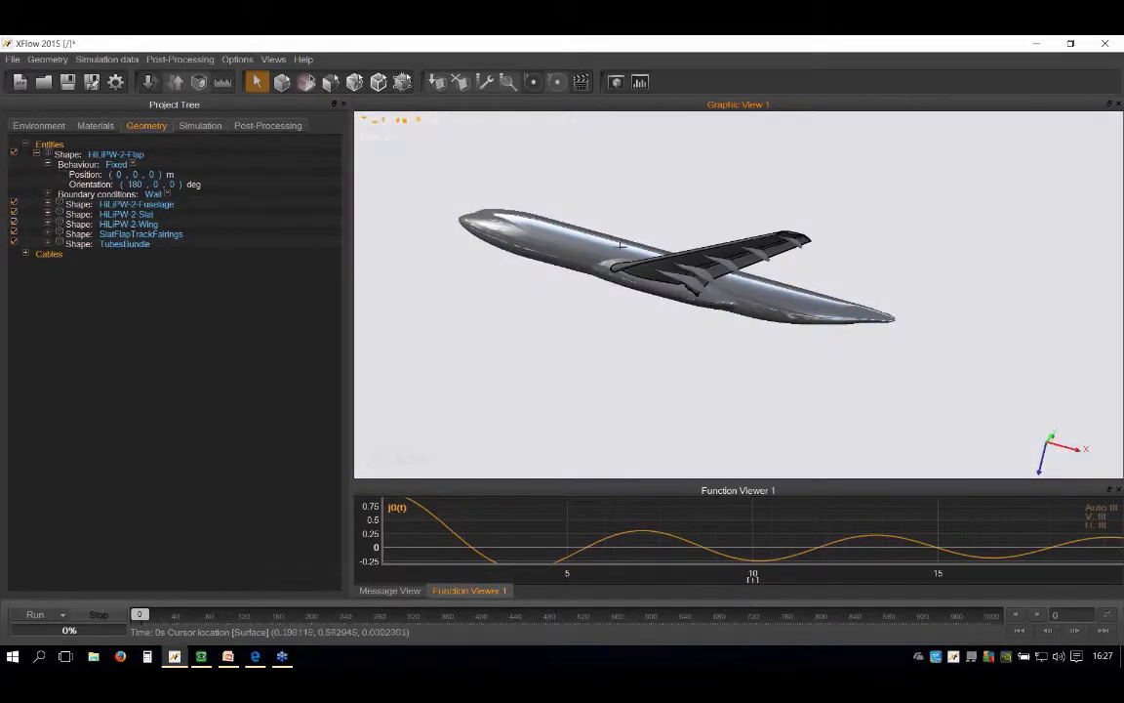
scroll(620, 245, up, 6)
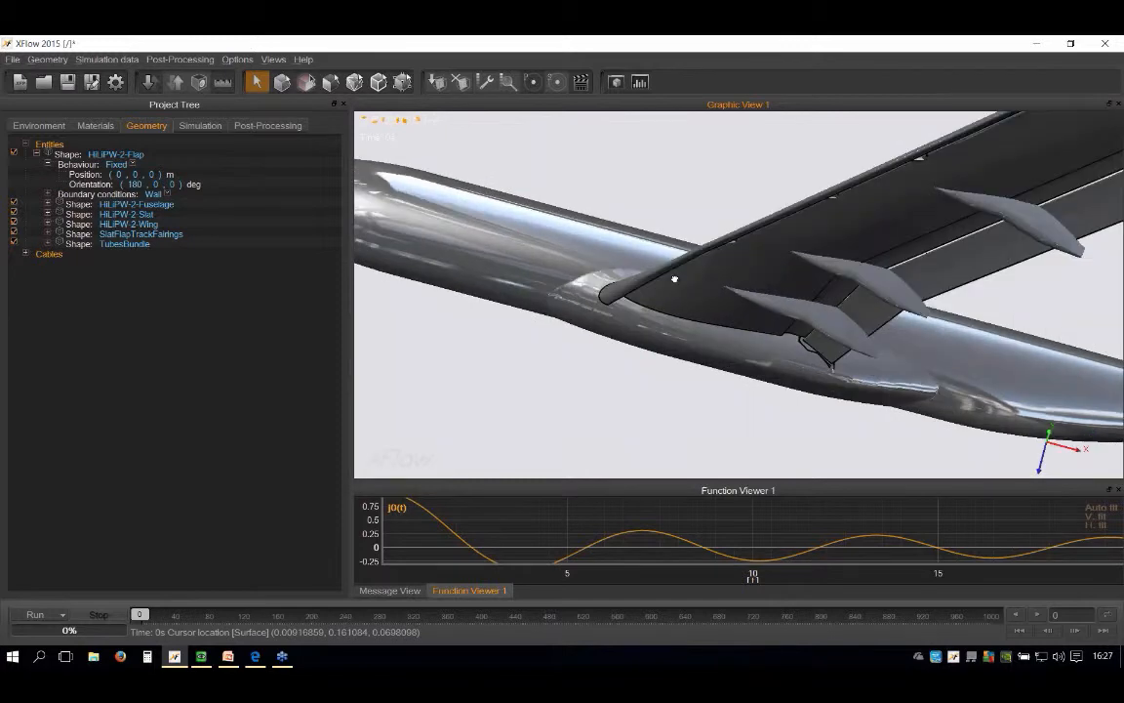
alt+drag(674, 280, 739, 281)
click(739, 280)
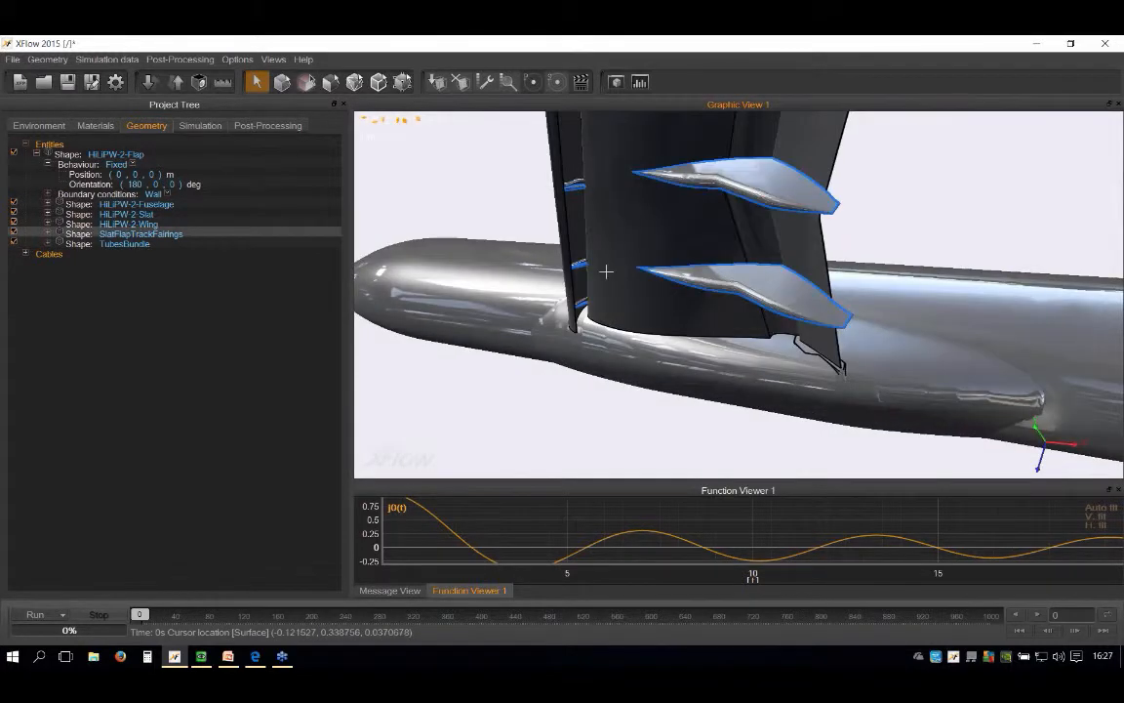
right_click(739, 280)
click(781, 321)
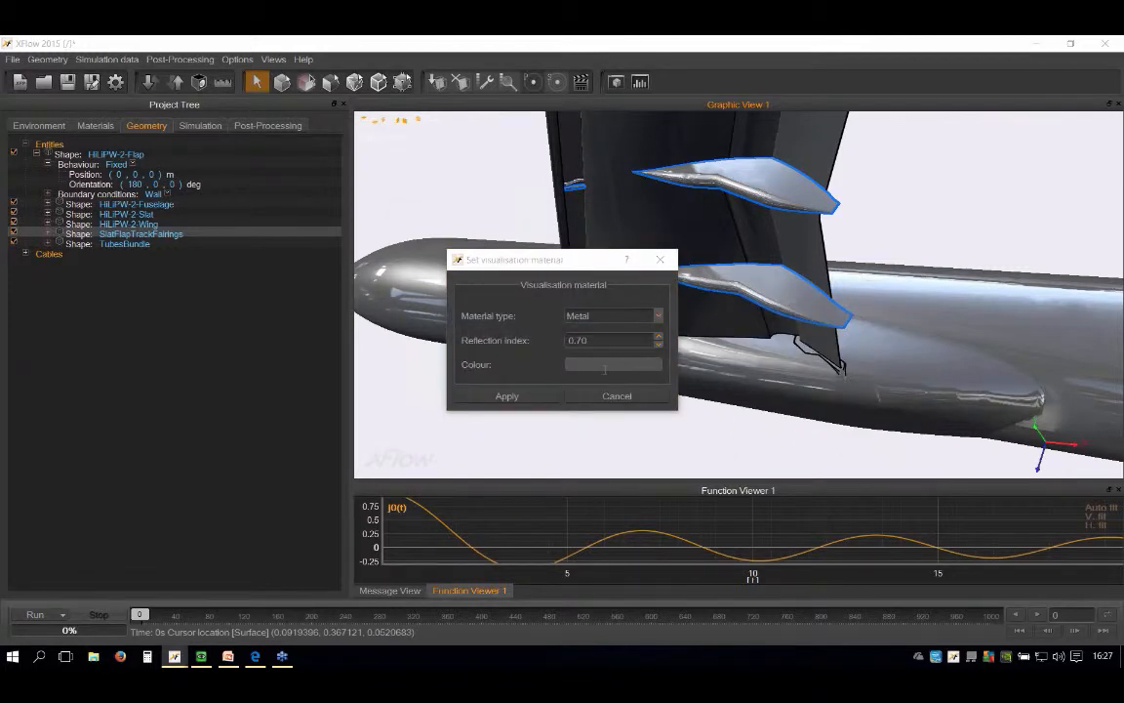
click(605, 365)
click(410, 302)
click(667, 439)
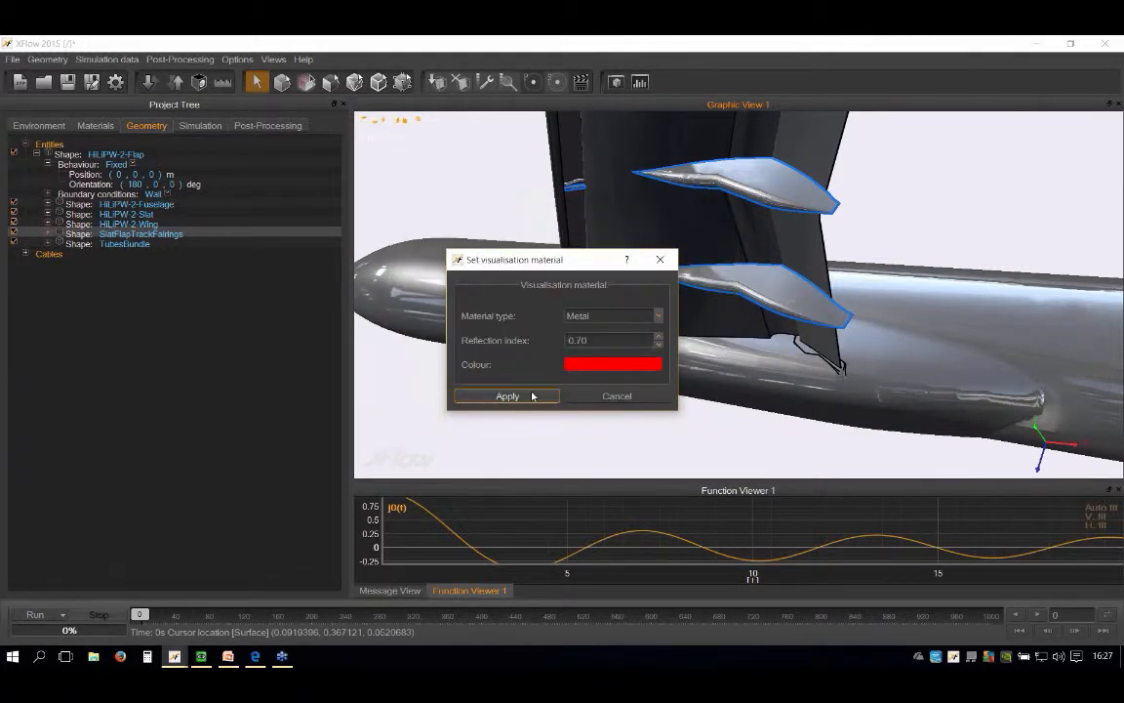
click(533, 396)
click(553, 193)
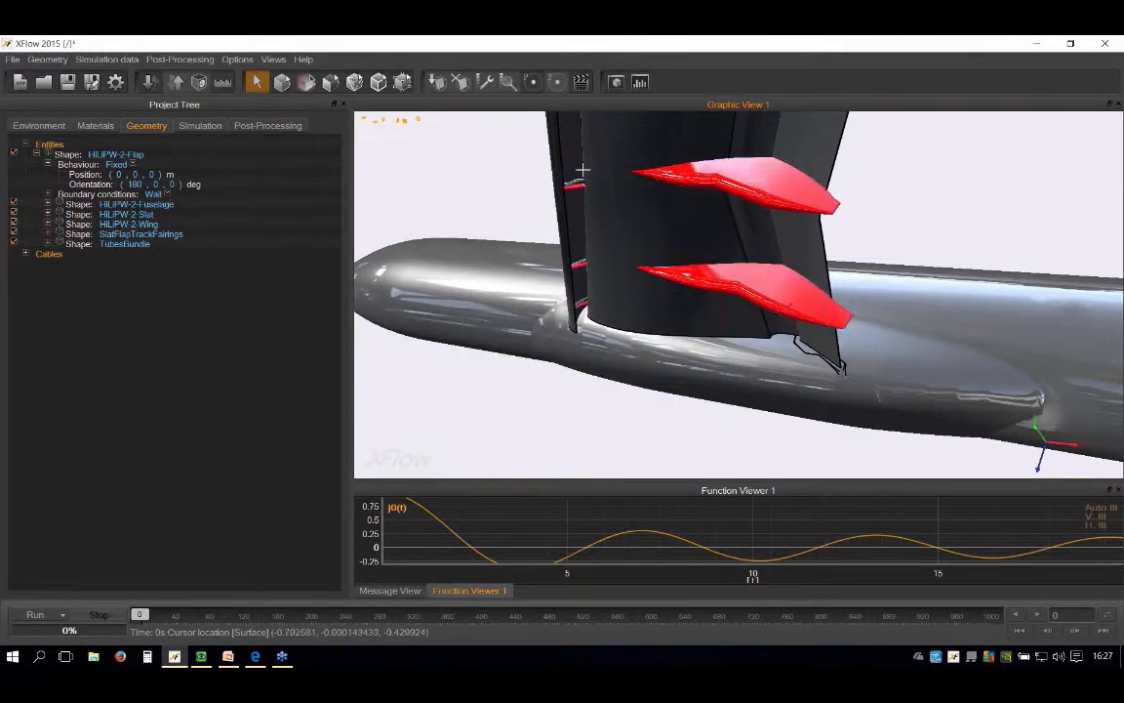
Step: Set the visualisation material of the TubesBundle shape to Metal in dark blue (RGB 0, 0, 127) and inspect the slat tubes
scroll(595, 177, up, 3)
scroll(606, 184, up, 3)
right_click(615, 188)
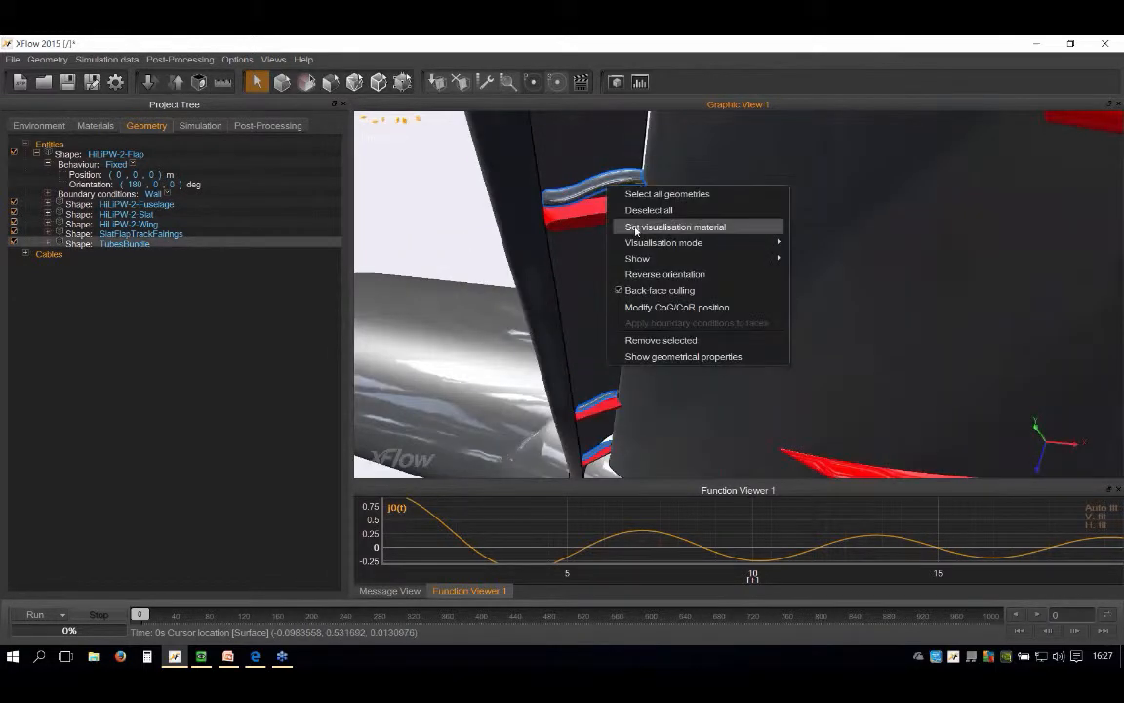
click(635, 226)
click(596, 318)
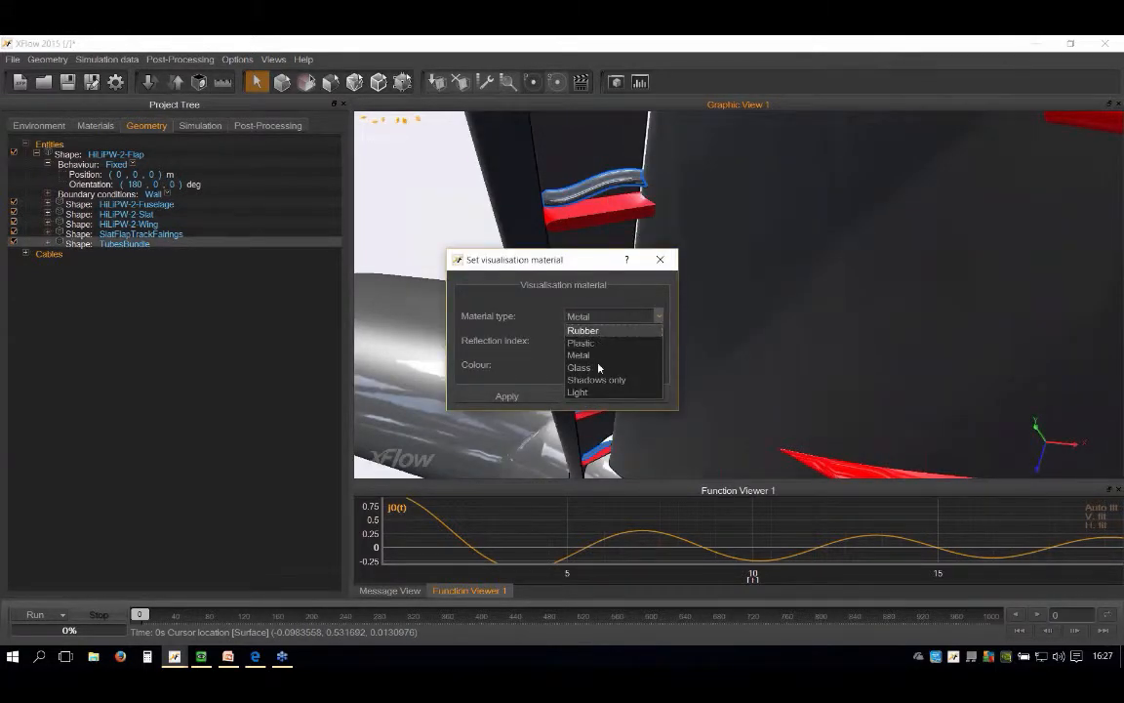
click(615, 294)
click(609, 367)
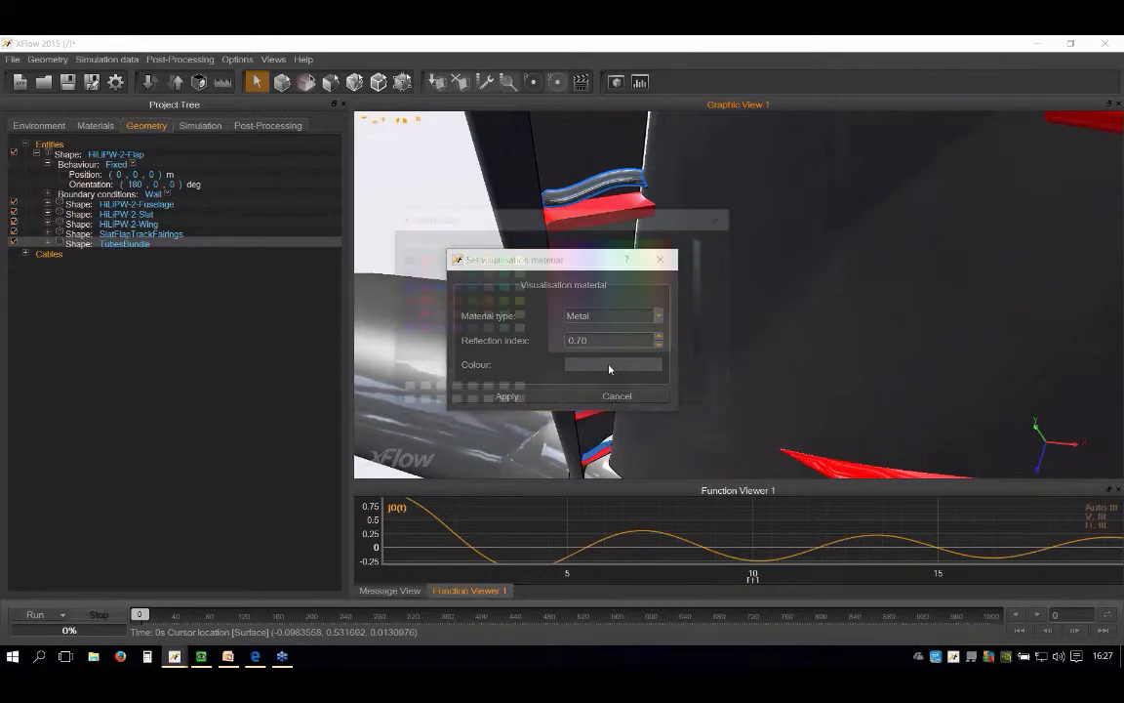
click(665, 439)
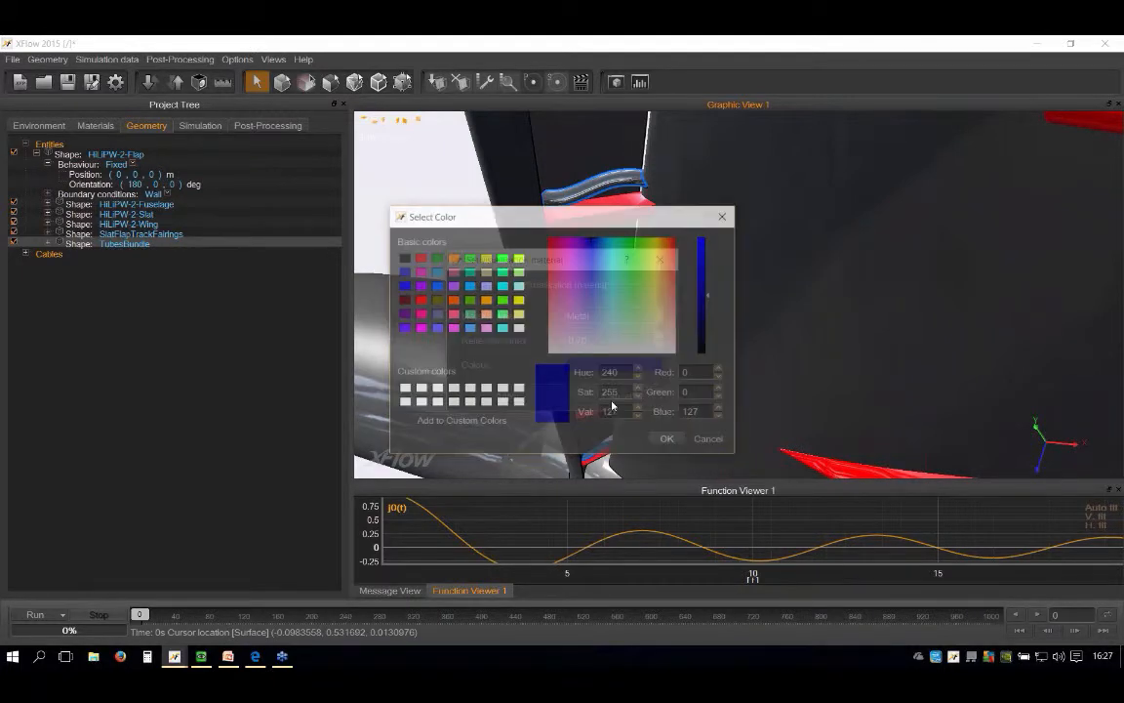
click(613, 403)
scroll(609, 213, down, 5)
scroll(612, 214, up, 6)
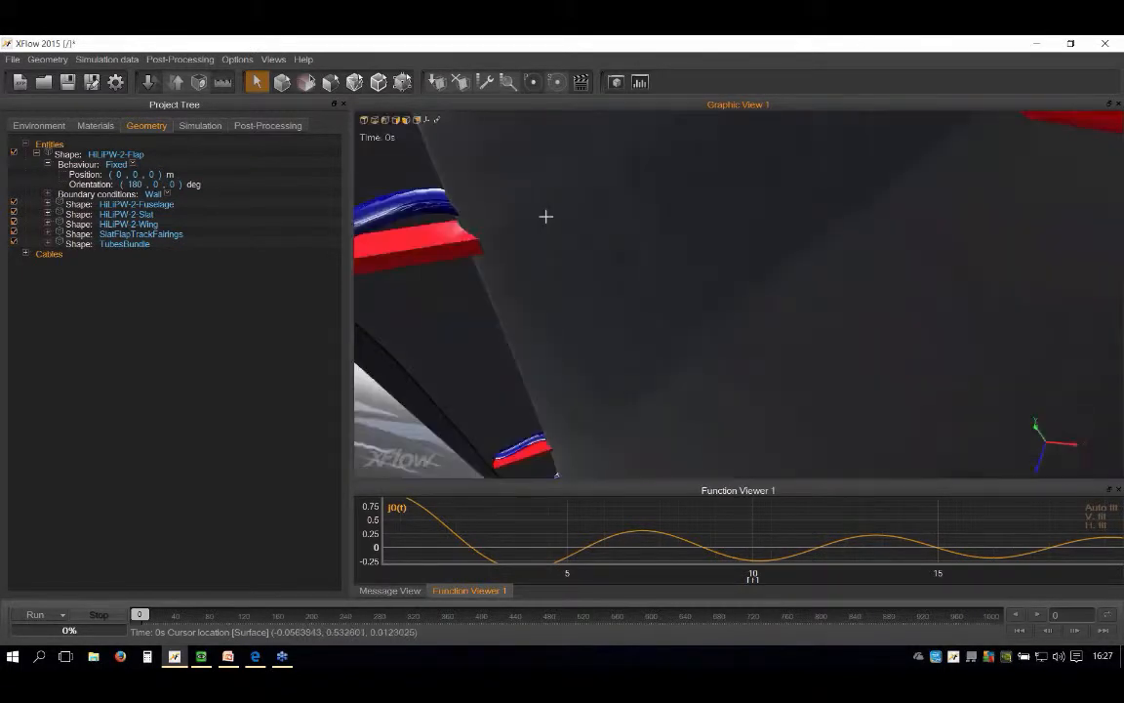
Step: Set the wall model of the HiLiPW-2-Flap shape's wall boundary condition to Non-Equilibrium Enhanced Wall-function
mouse_move(576, 216)
middle_down()
mouse_move(616, 222)
mouse_move(598, 217)
middle_up()
drag(660, 285, 700, 291)
middle_drag(701, 290, 637, 261)
scroll(638, 261, down, 10)
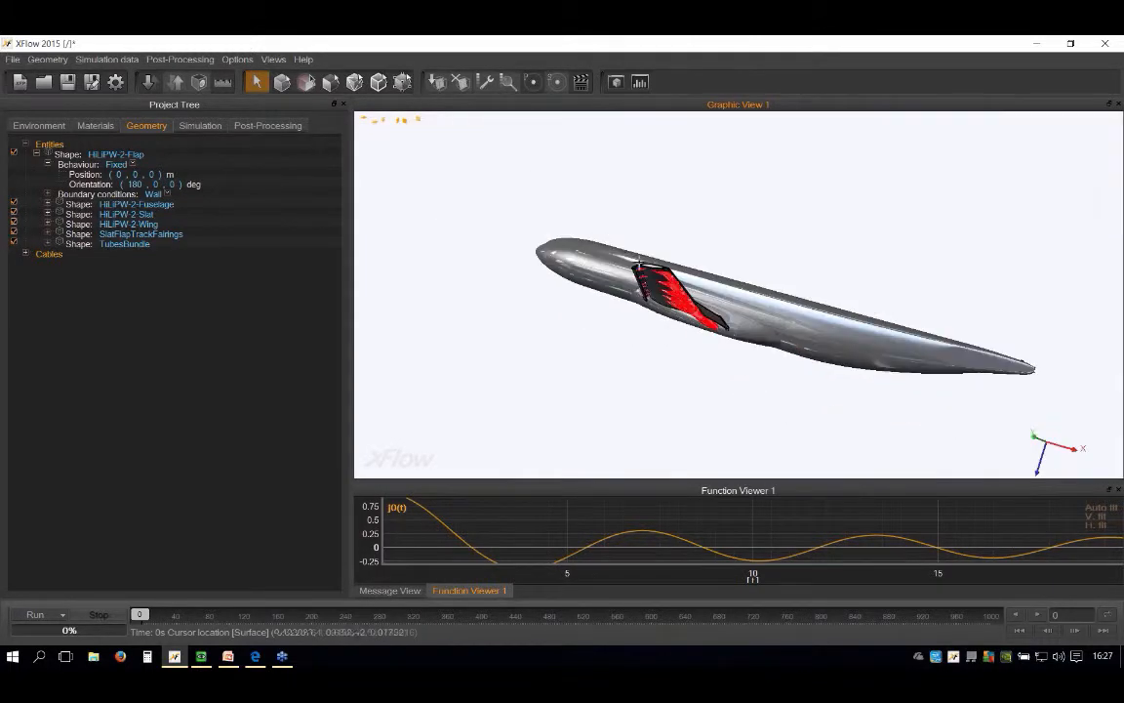
drag(602, 256, 601, 287)
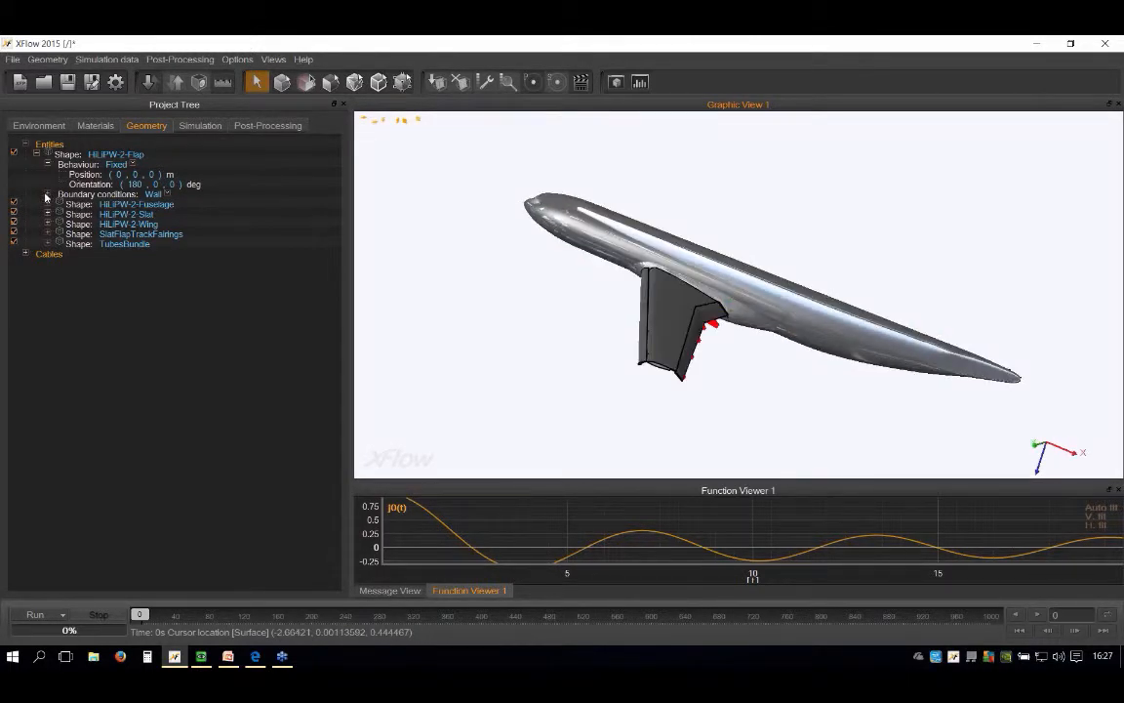
click(46, 195)
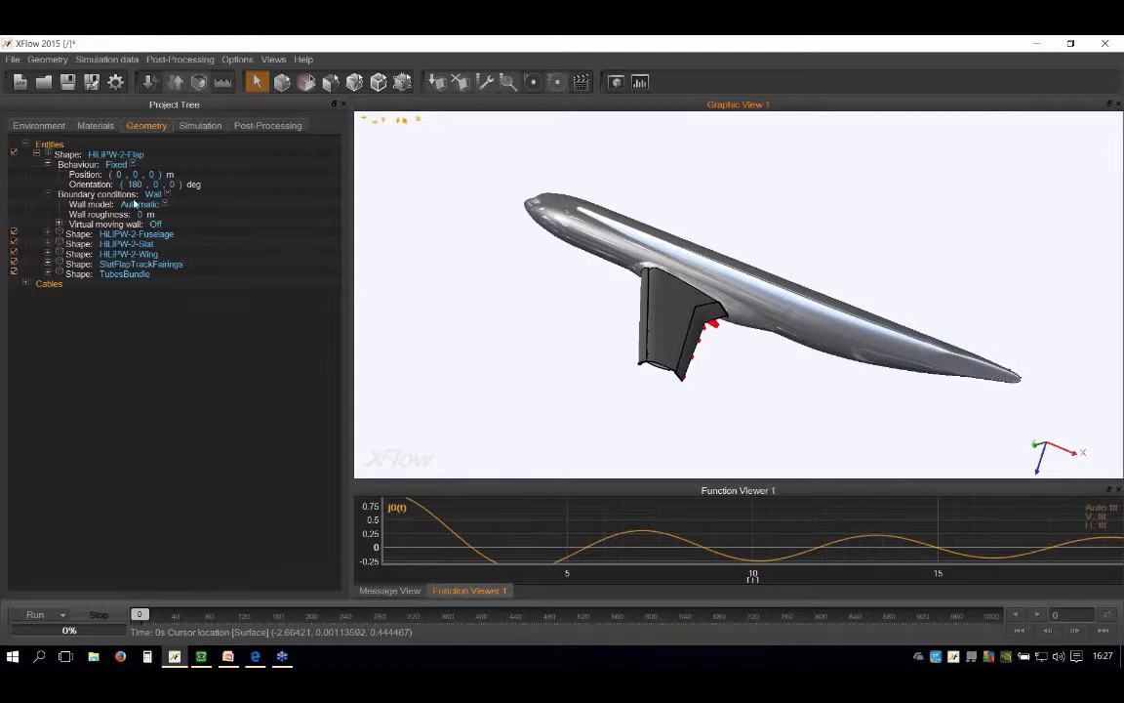
mouse_move(658, 283)
mouse_down()
mouse_move(786, 302)
mouse_move(843, 243)
mouse_move(717, 233)
mouse_move(683, 293)
mouse_move(669, 294)
mouse_up()
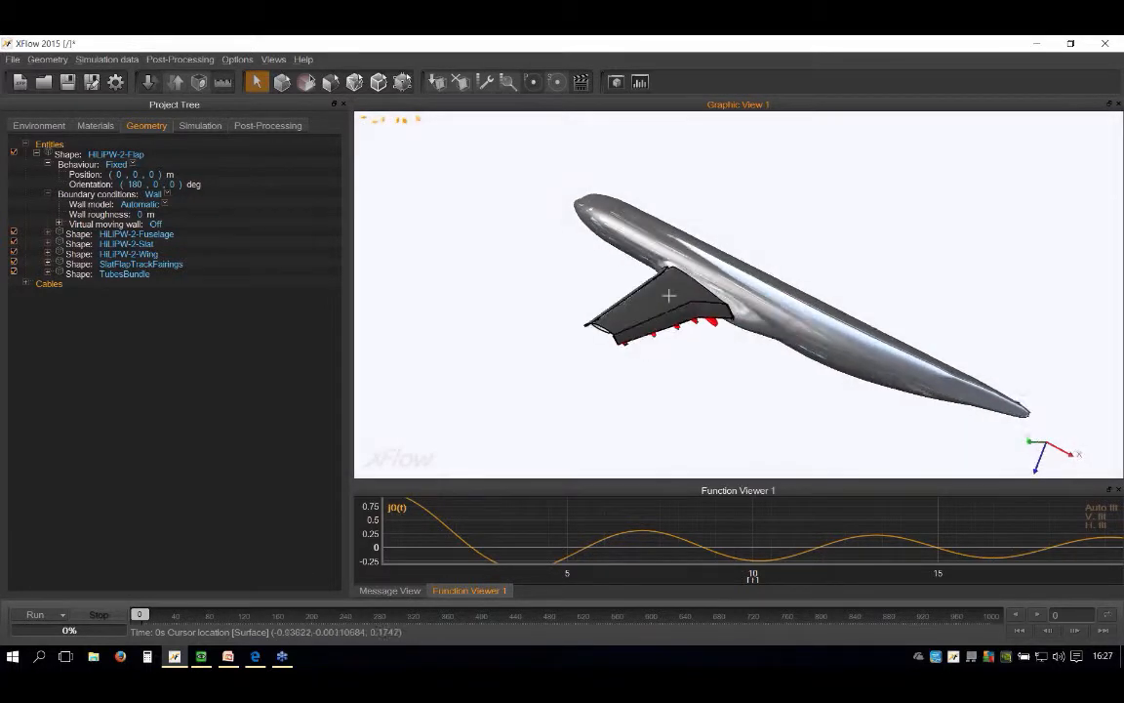
scroll(668, 295, up, 4)
scroll(669, 295, down, 5)
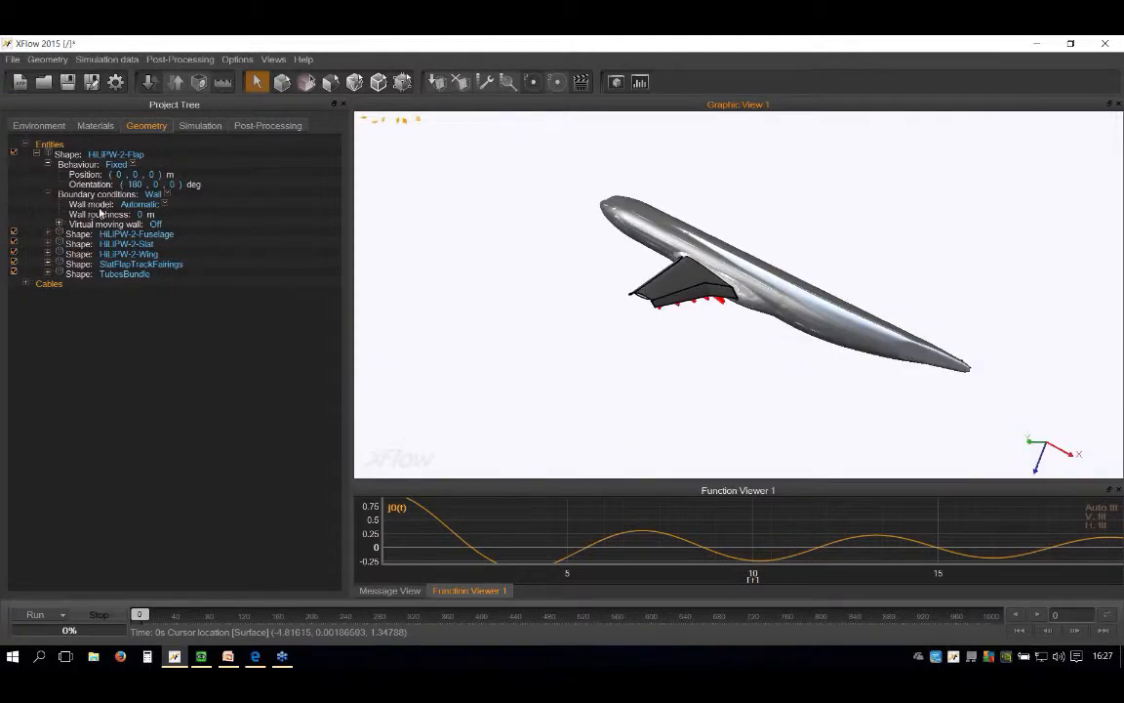
click(167, 206)
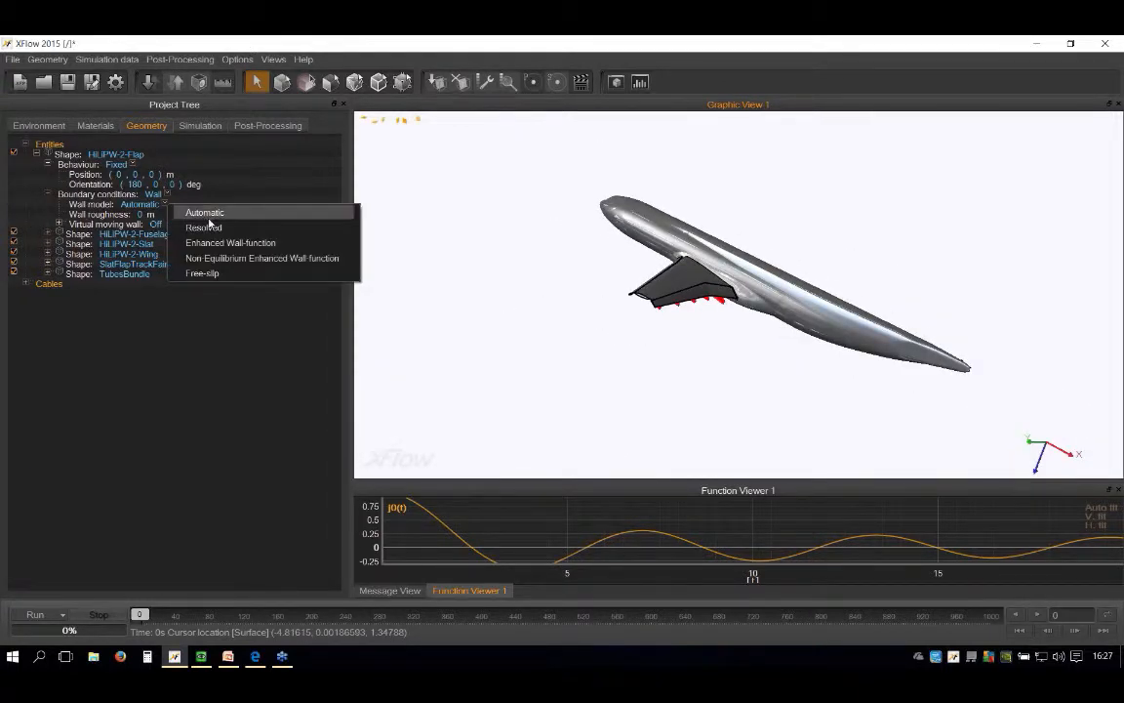
click(241, 259)
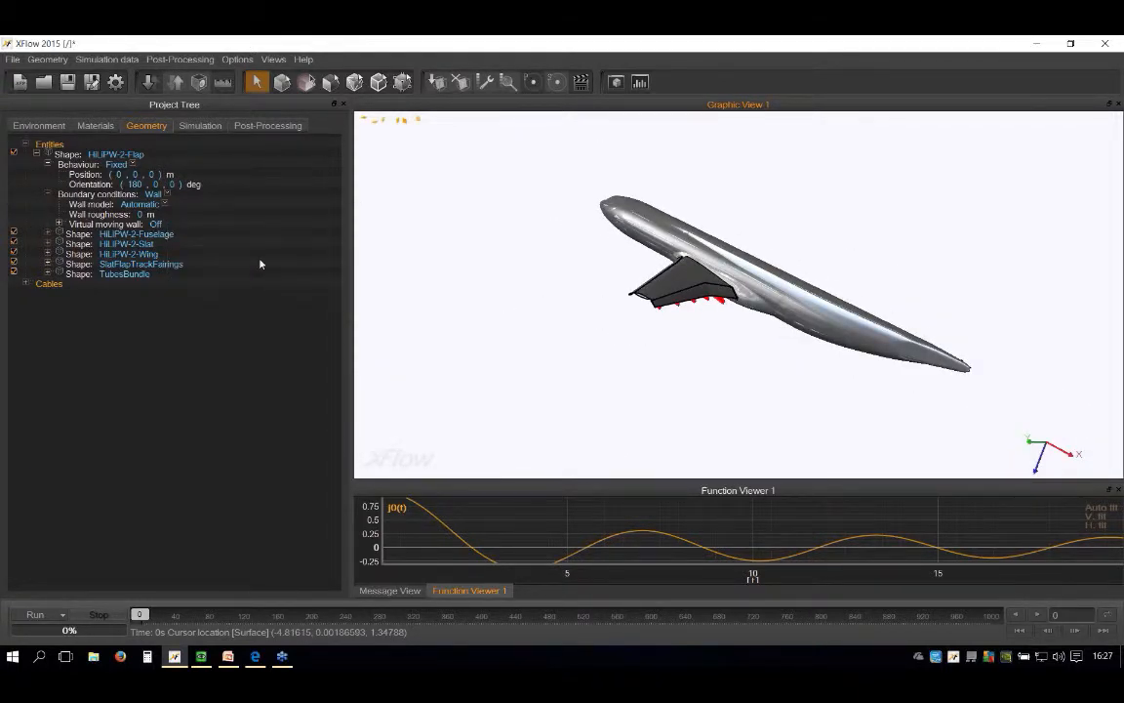
Step: Set the HiLiPW-2-Fuselage shape's wall model to Non-Equilibrium Enhanced Wall-function and collapse its properties
click(48, 234)
click(59, 254)
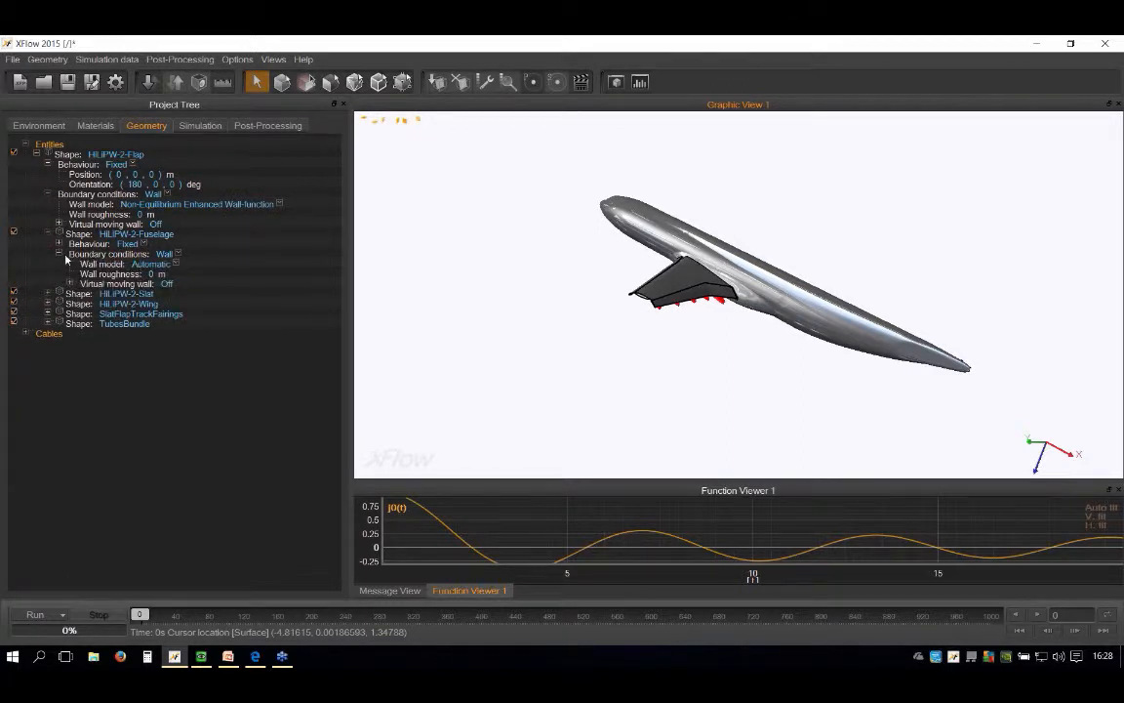
click(60, 253)
click(164, 254)
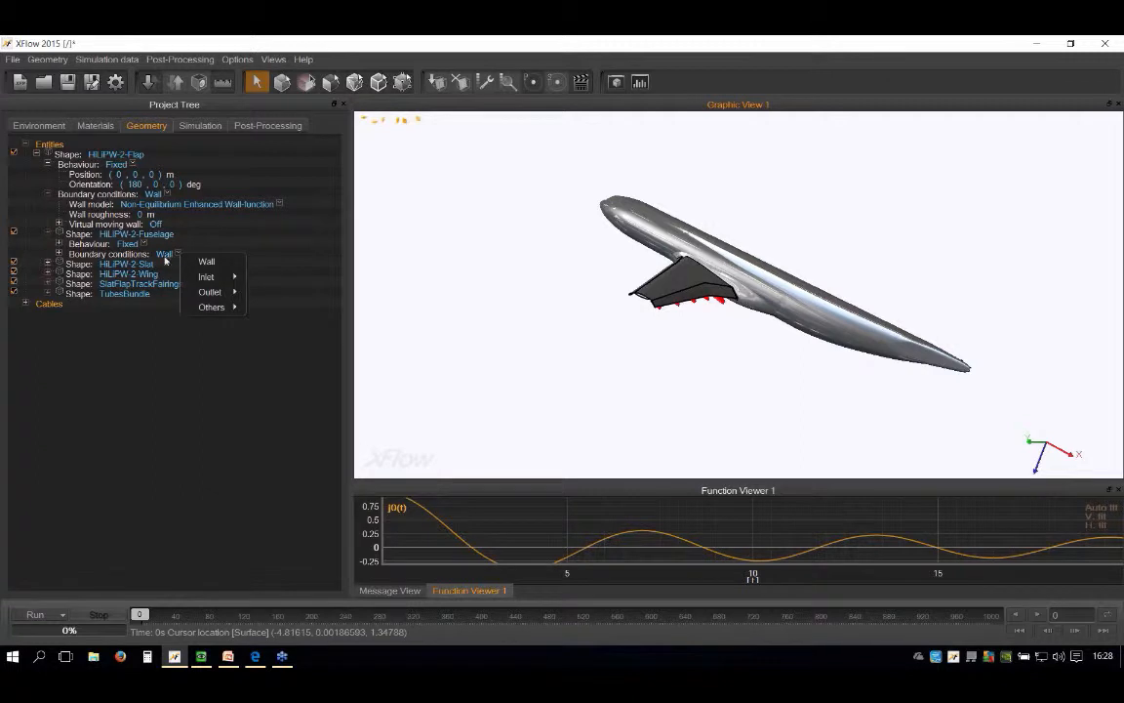
click(134, 374)
click(59, 254)
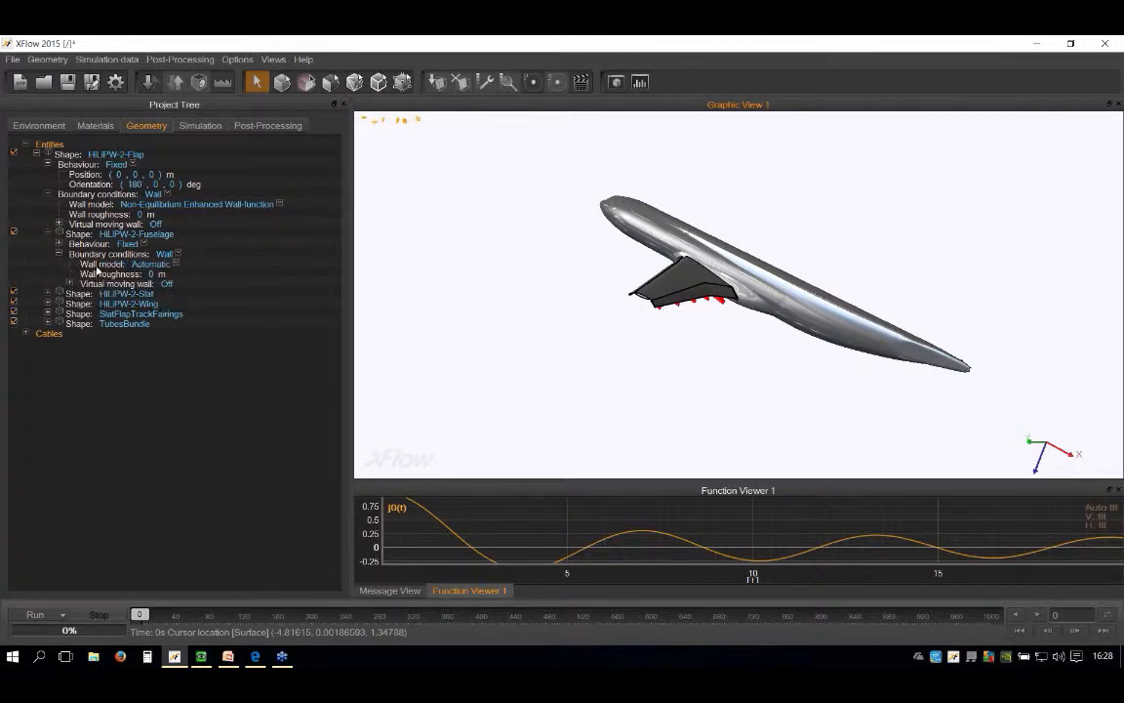
click(177, 265)
click(244, 316)
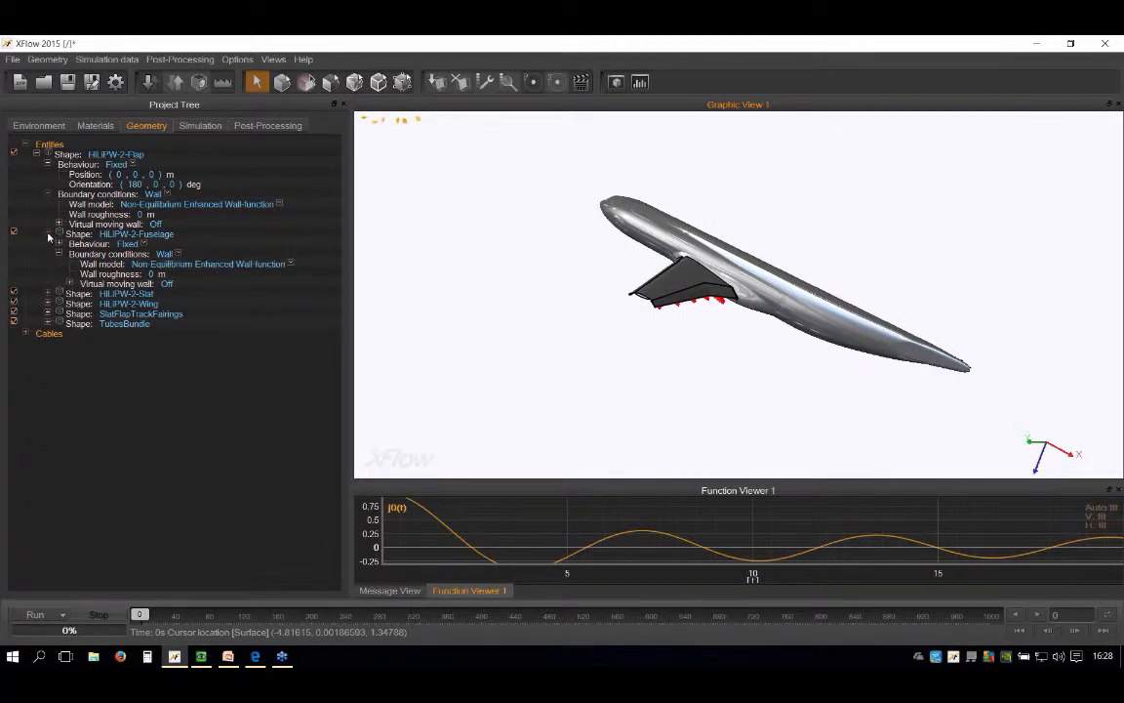
click(47, 234)
Step: Set the HiLiPW-2-Slat shape's wall model to Non-Equilibrium Enhanced Wall-function and collapse its properties
click(47, 244)
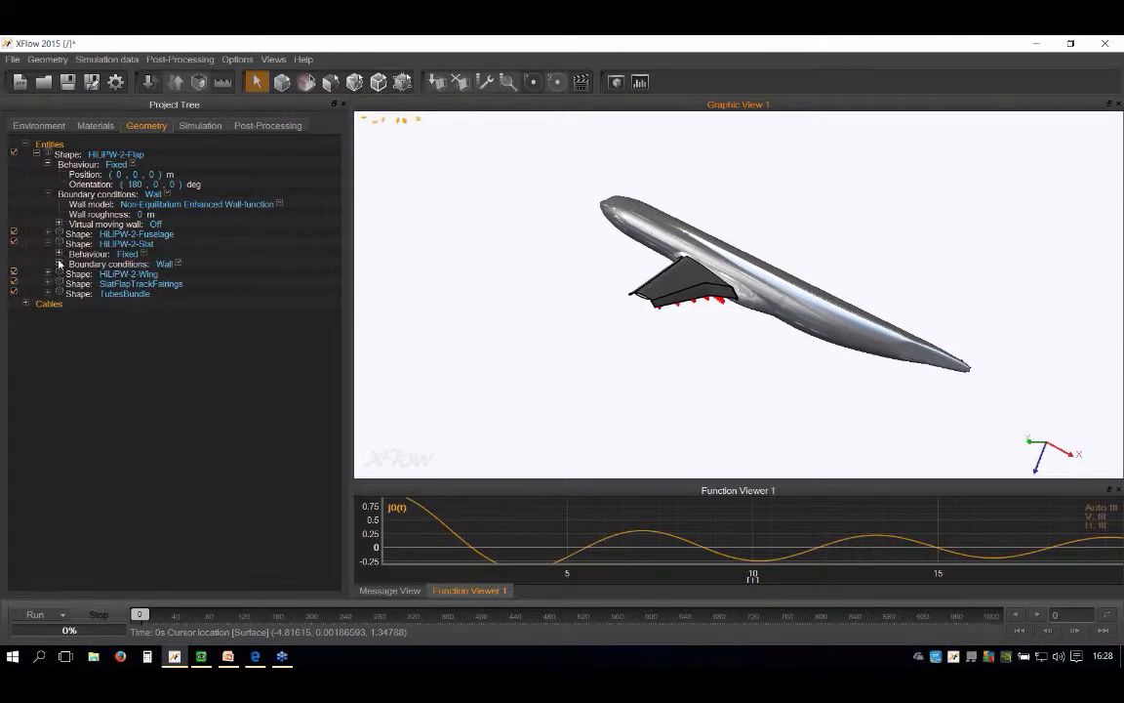
click(59, 264)
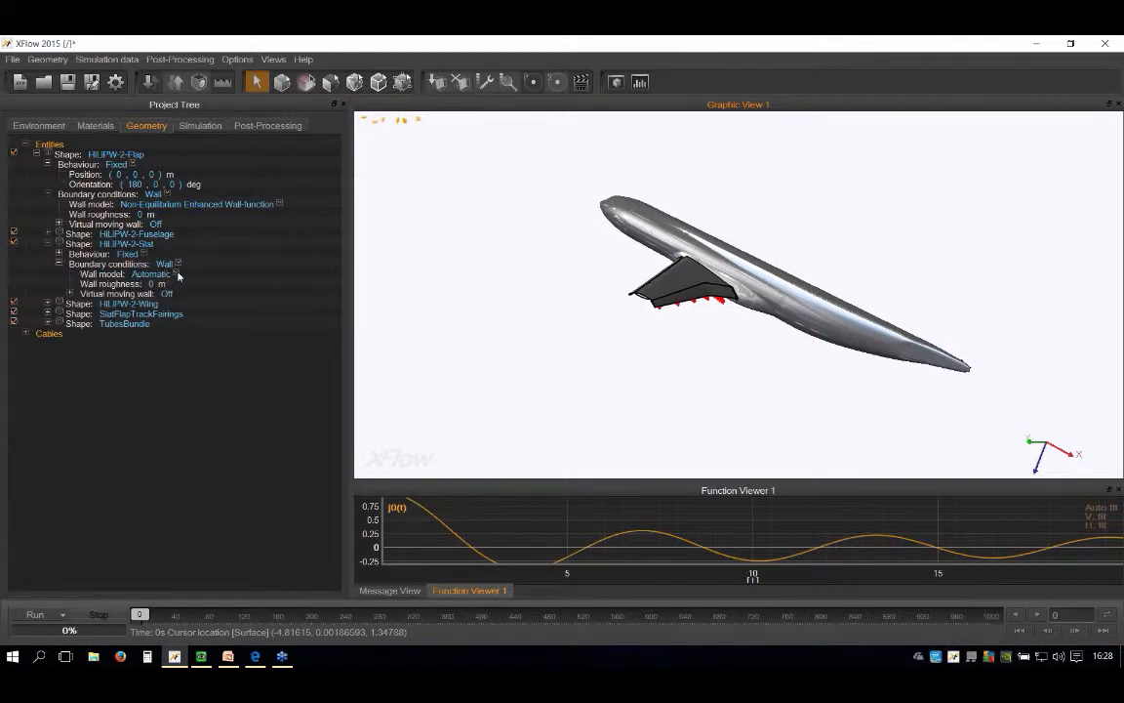
click(178, 276)
click(225, 323)
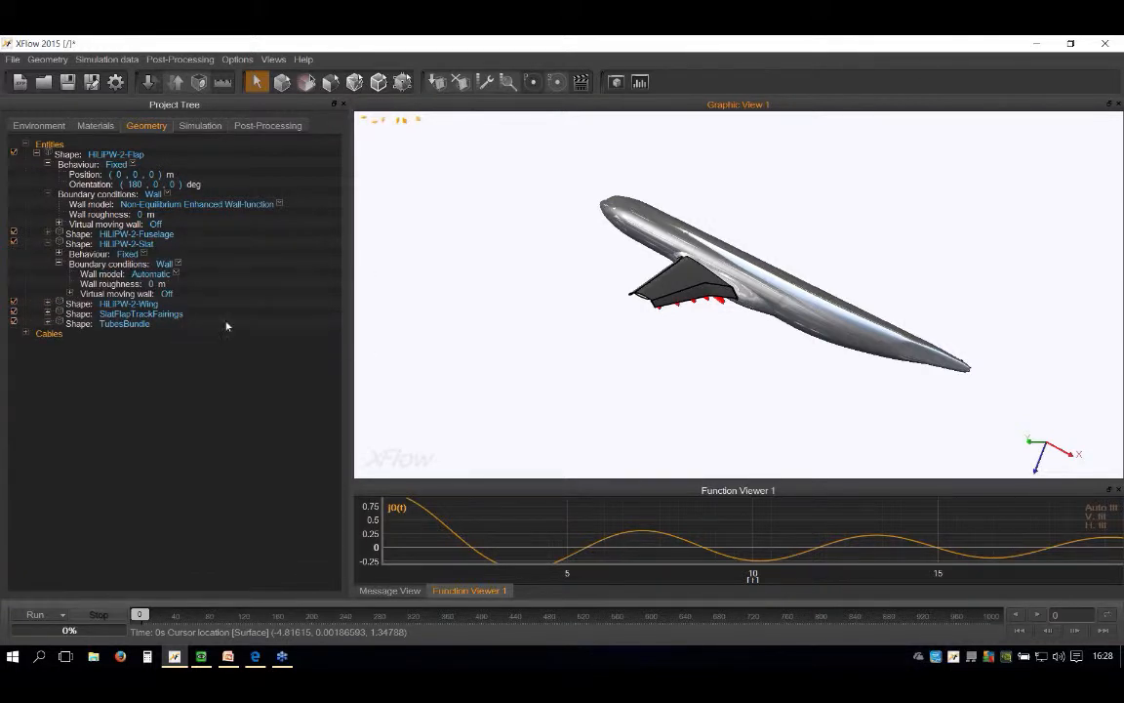
click(47, 244)
Step: Set the HiLiPW-2-Wing shape's wall model to Non-Equilibrium Enhanced Wall-function and collapse its properties
click(47, 254)
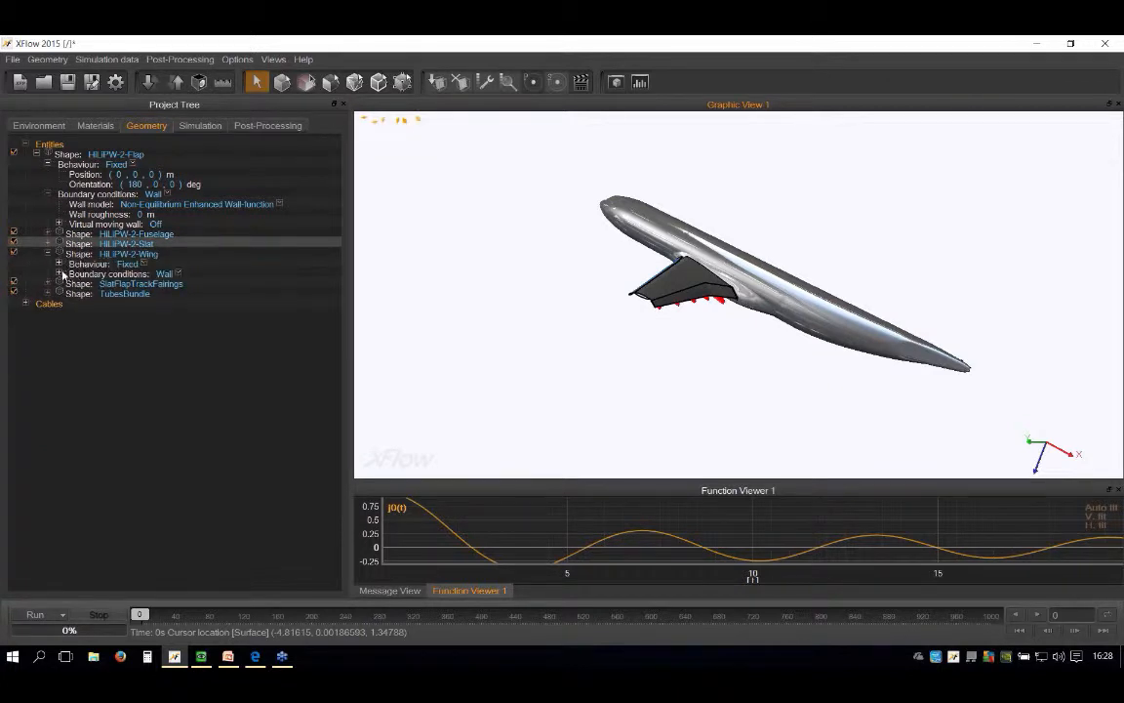
click(59, 274)
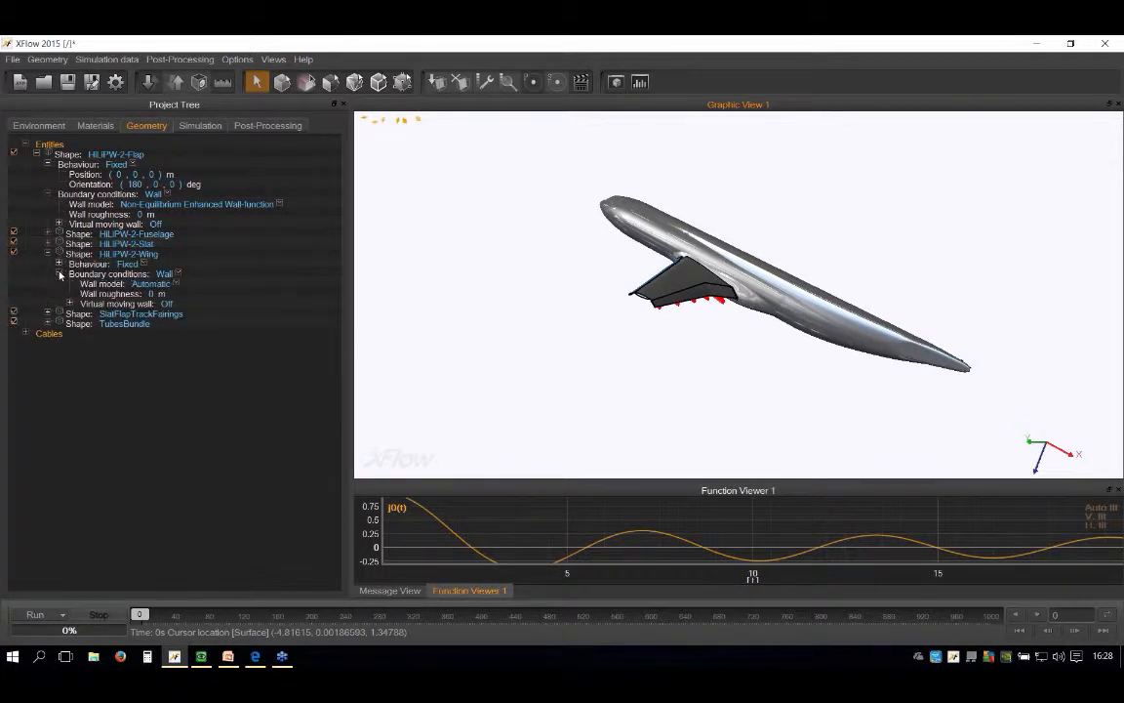
click(177, 284)
click(239, 338)
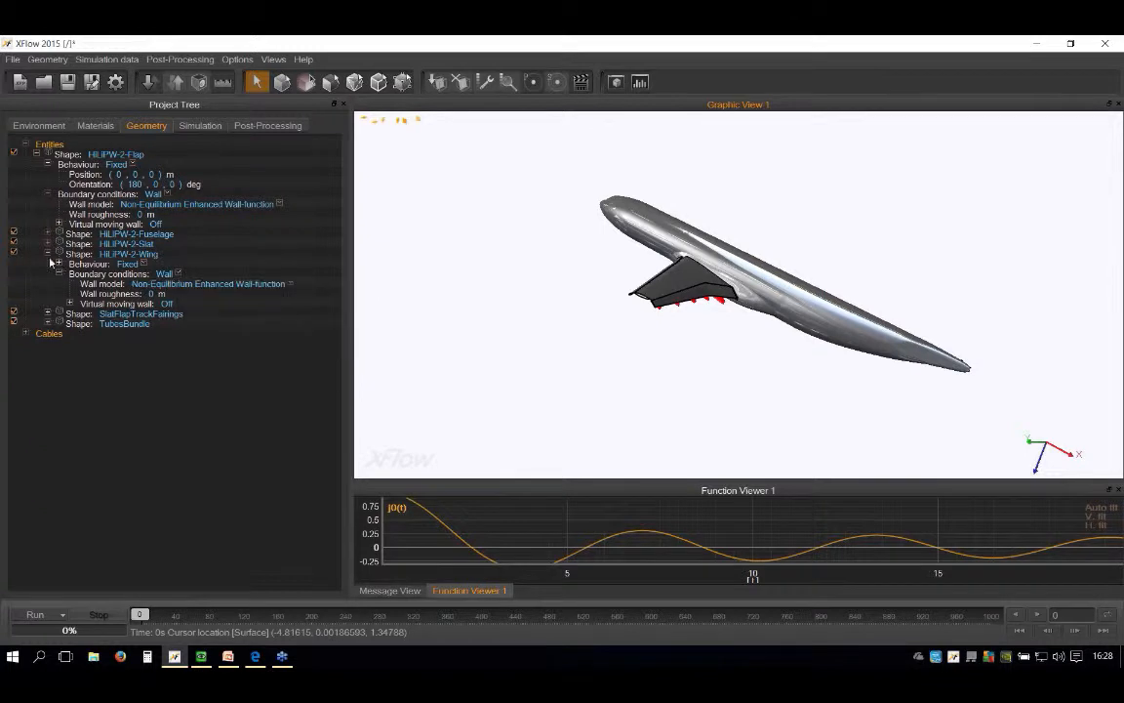
click(47, 254)
Step: Change the SlatFlapTrackFairings shape's wall model to an enhanced wall-function option and collapse its properties
click(48, 264)
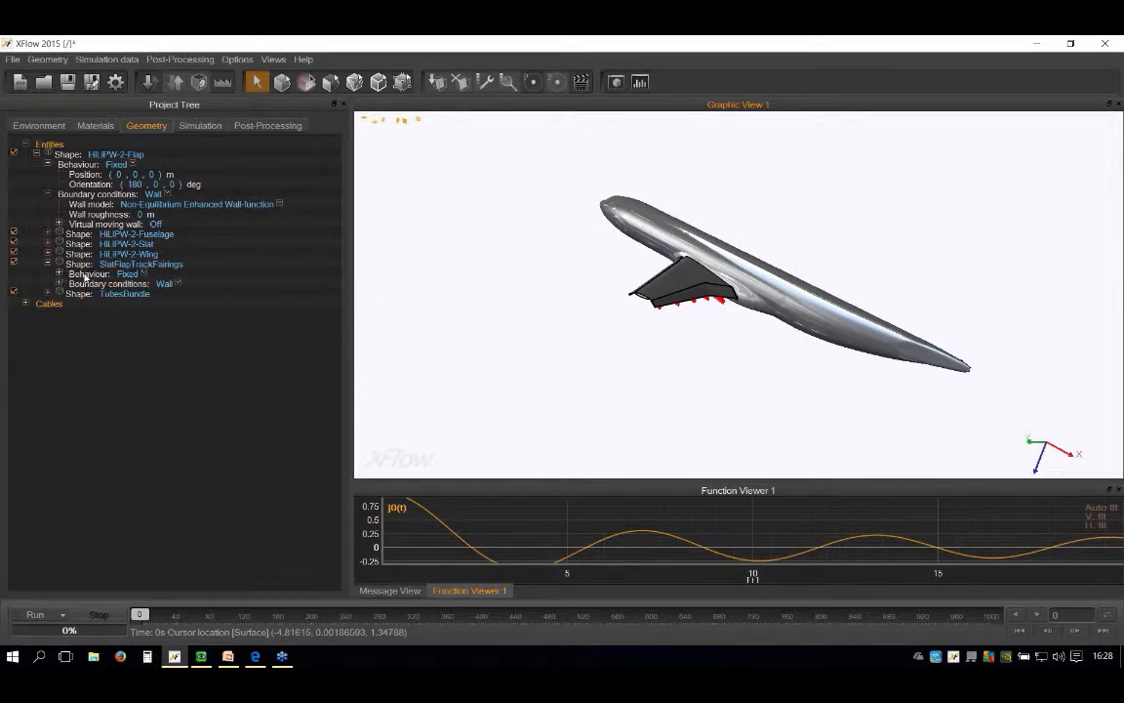
click(59, 274)
click(60, 275)
click(60, 284)
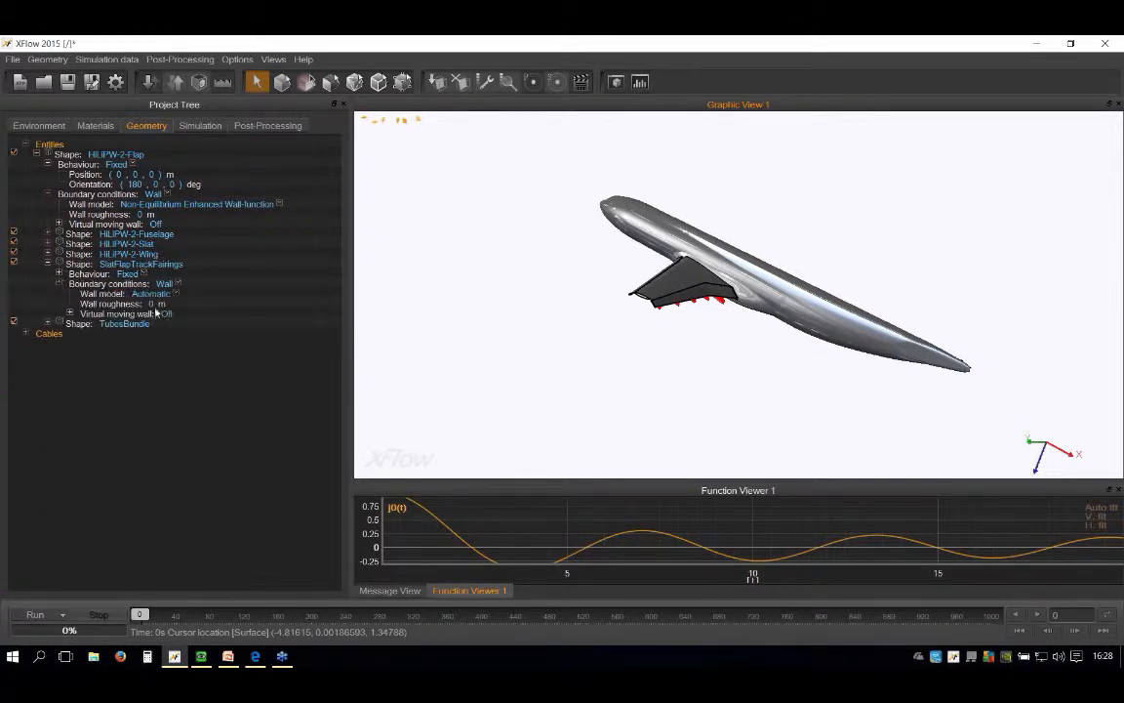
click(177, 294)
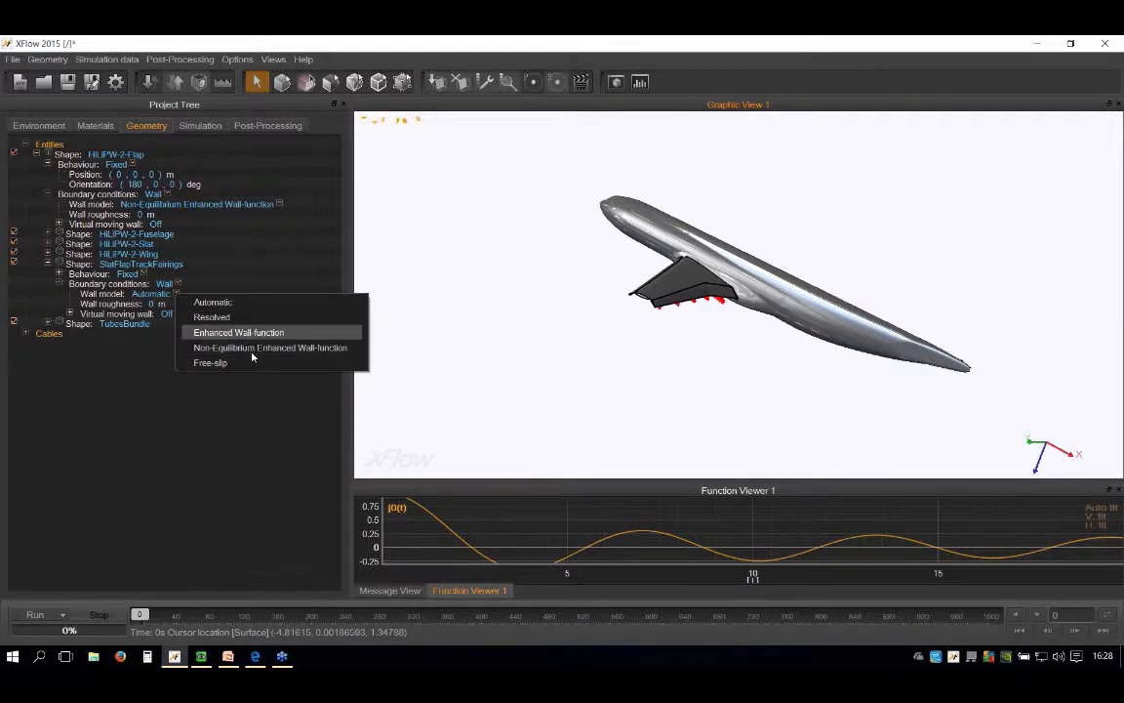
click(244, 332)
click(48, 264)
Step: Set the TubesBundle shape's wall model to Non-Equilibrium Enhanced Wall-function and collapse its properties
click(49, 274)
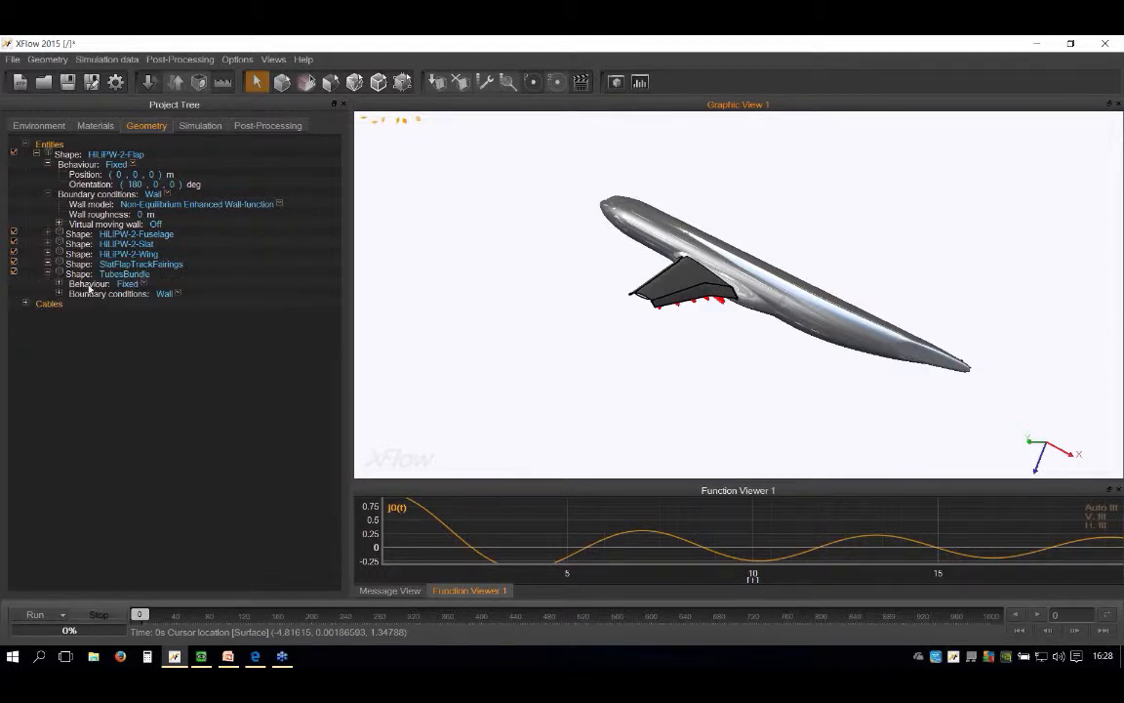
click(59, 283)
click(59, 284)
click(59, 292)
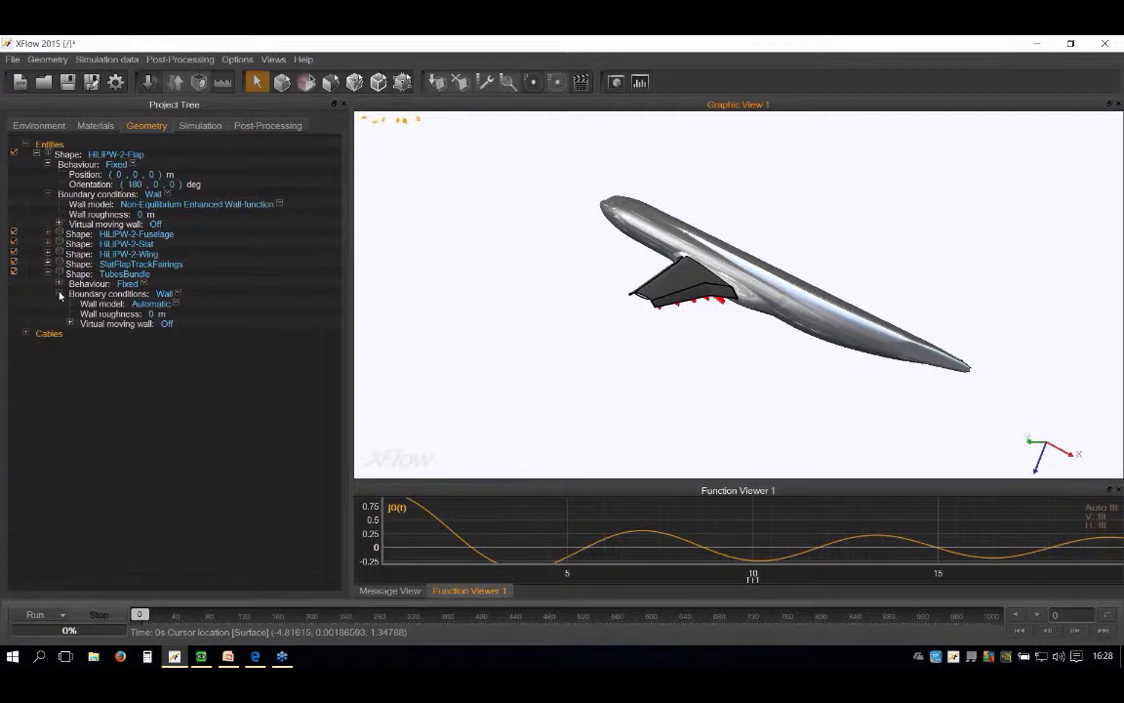
click(174, 304)
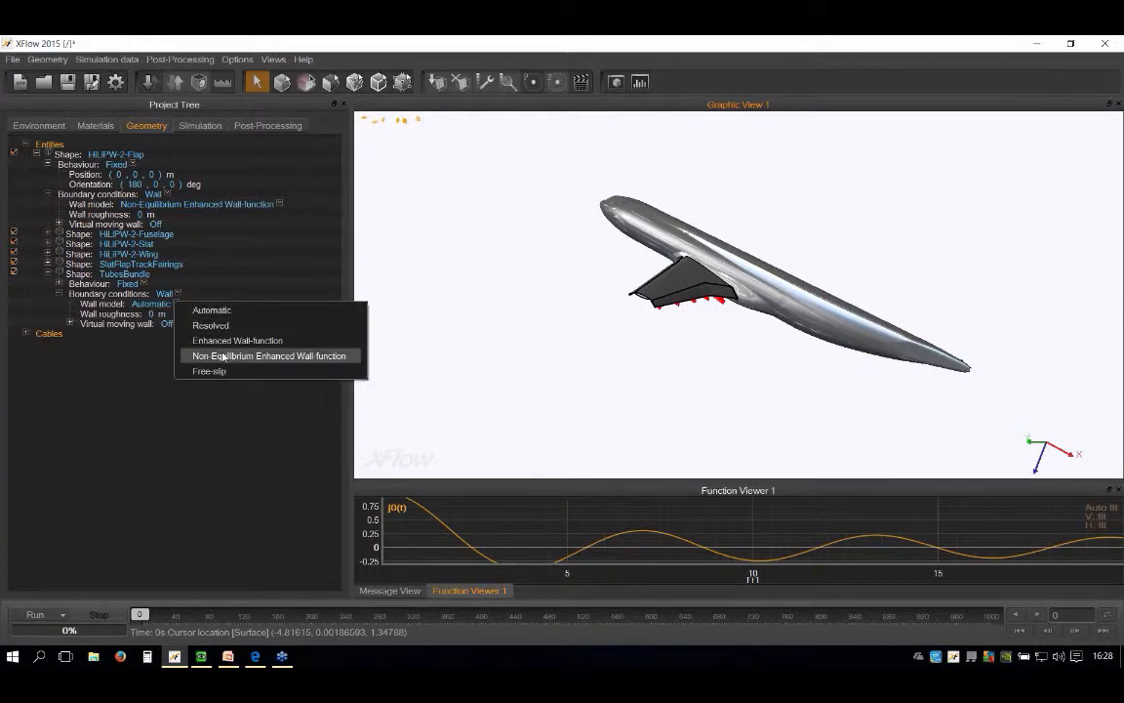
click(203, 357)
click(48, 276)
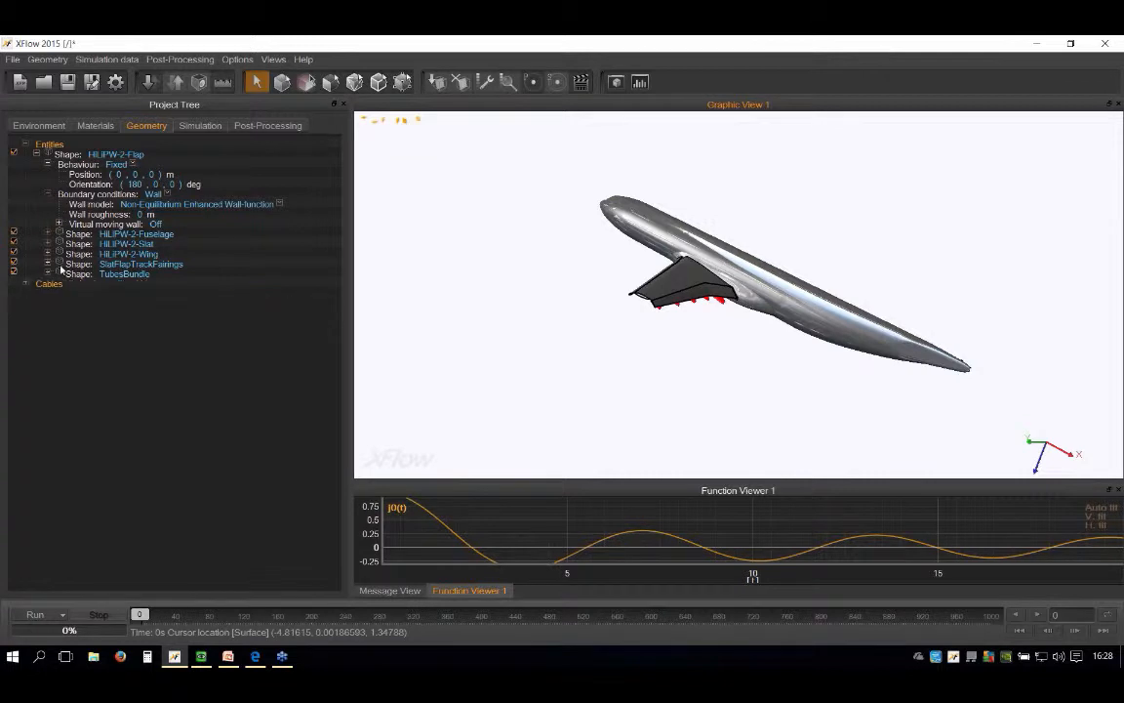
click(303, 59)
click(180, 370)
scroll(627, 265, up, 3)
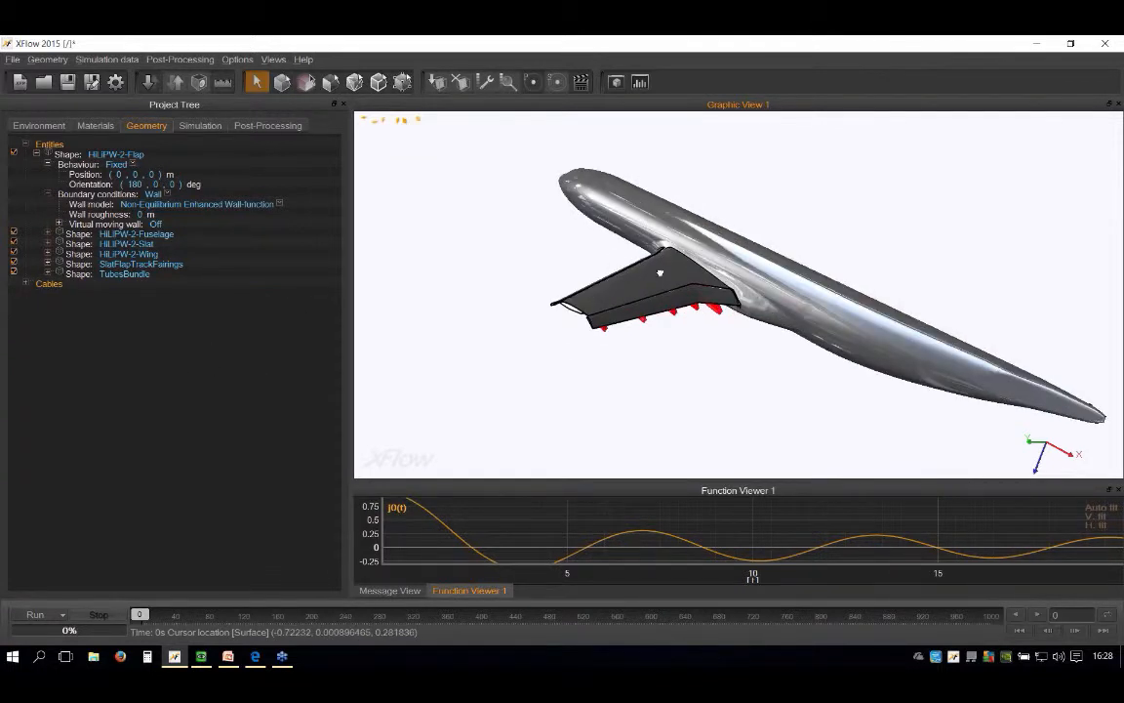
middle_drag(662, 271, 677, 235)
scroll(436, 197, up, 4)
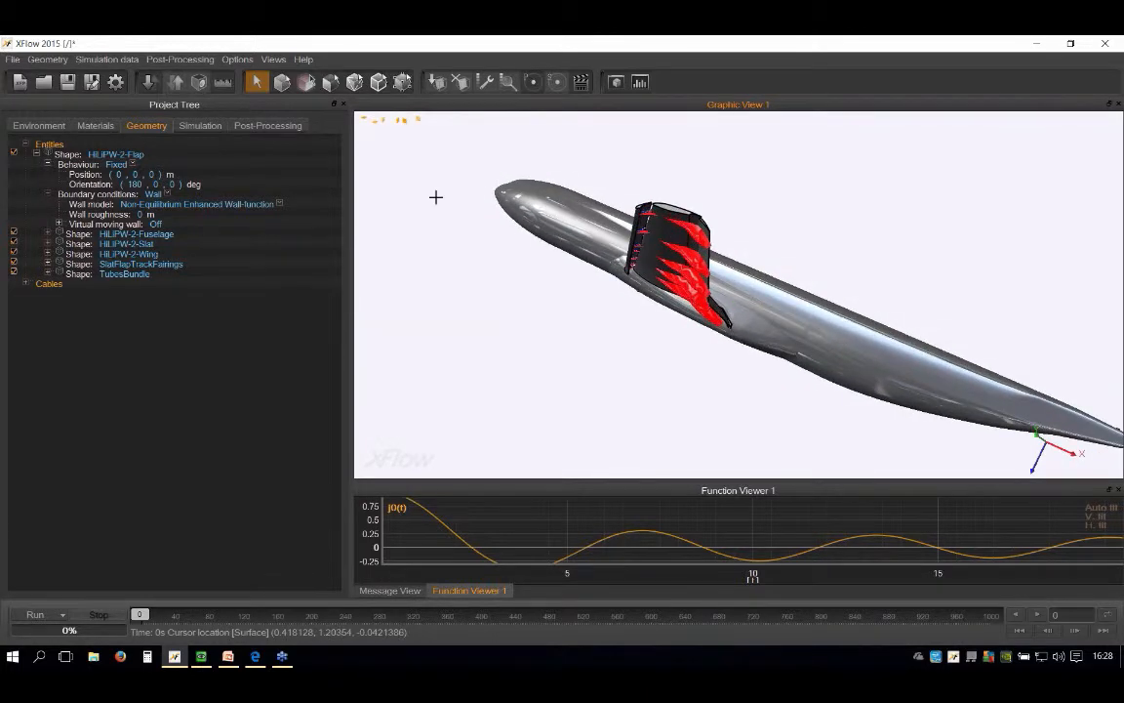
Step: Set the simulation time to 0.1 s in the project's simulation settings
click(199, 125)
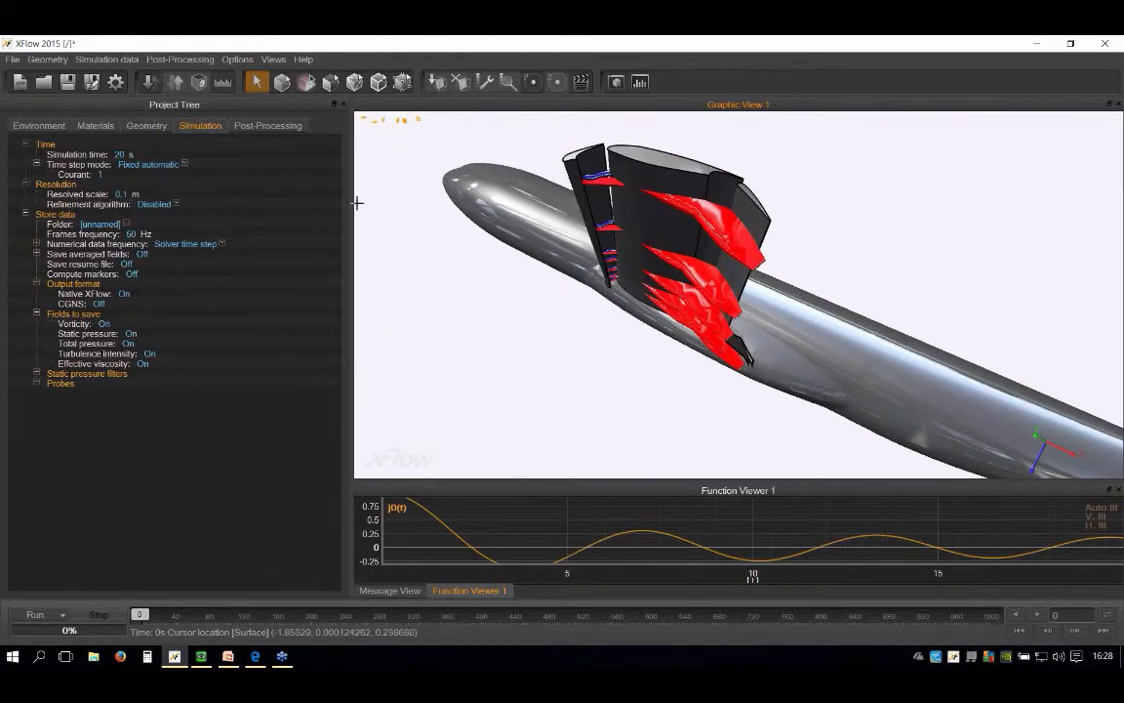
middle_drag(712, 220, 746, 292)
scroll(607, 277, down, 3)
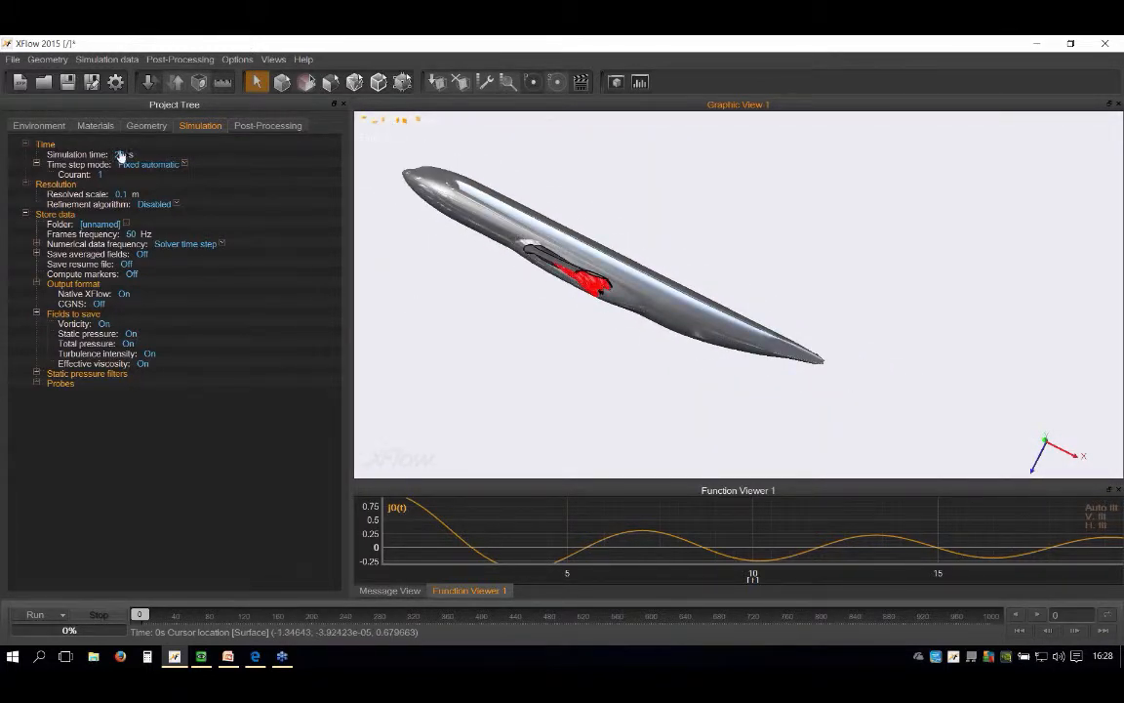
click(119, 154)
text(0.00)
key(Return)
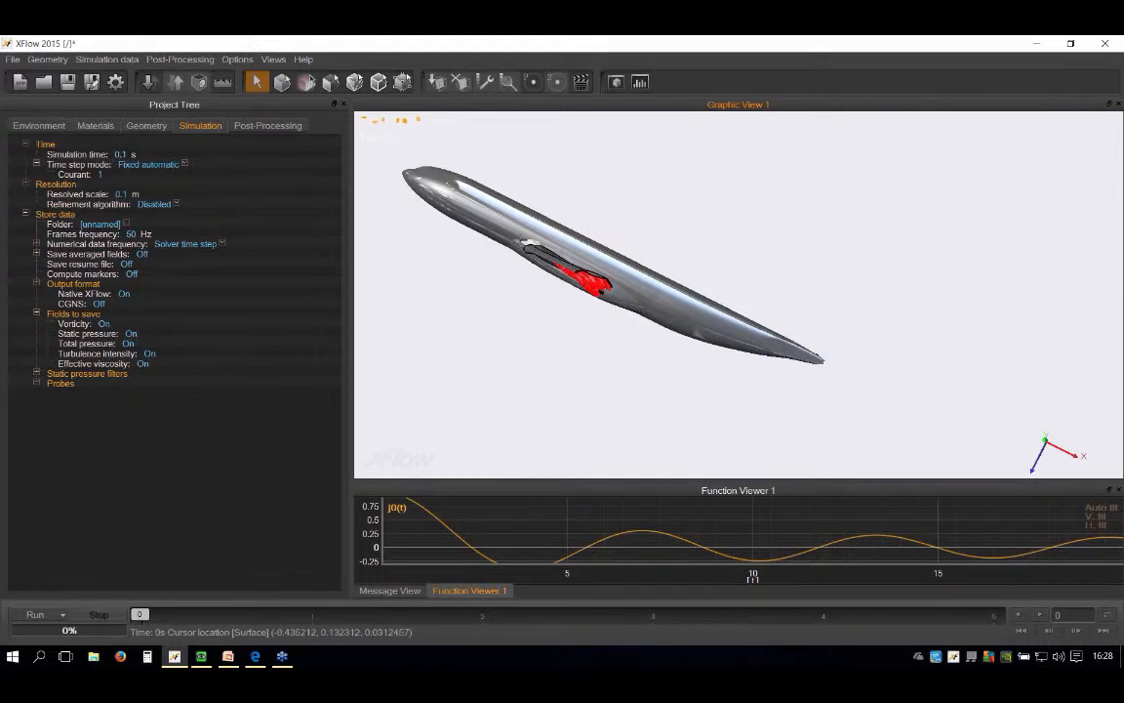
Step: Examine the aircraft model and review the refinement algorithm options in the resolution settings without changing the selection
scroll(522, 247, up, 3)
middle_drag(521, 244, 679, 285)
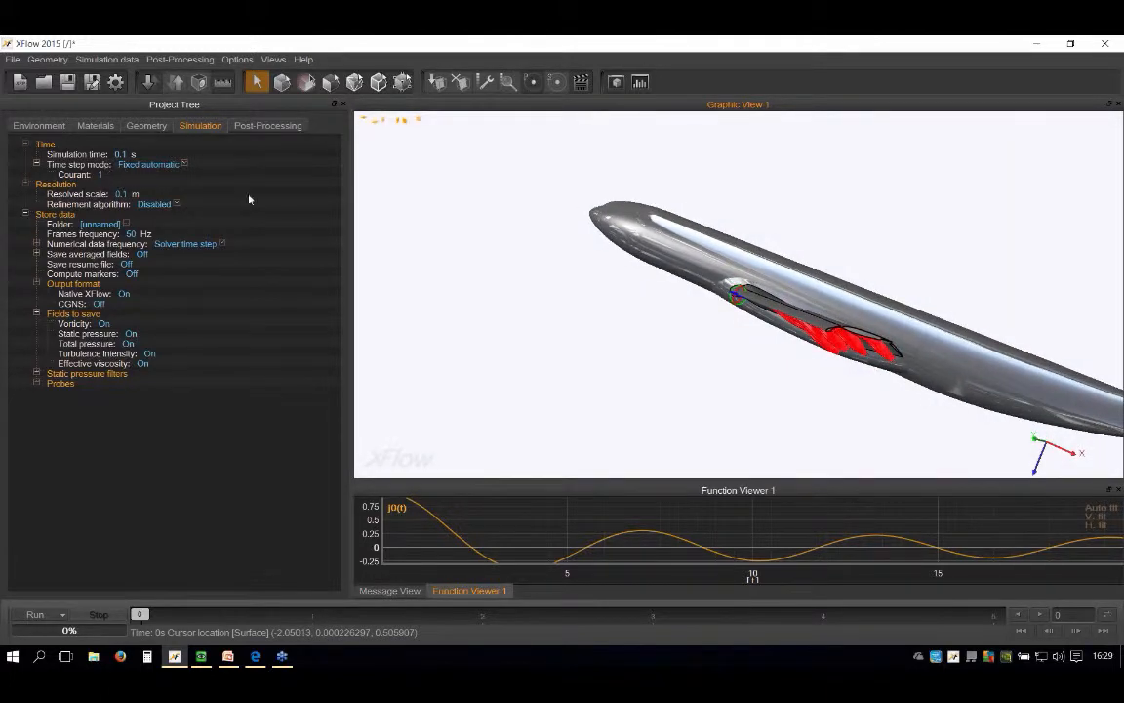
drag(602, 286, 570, 274)
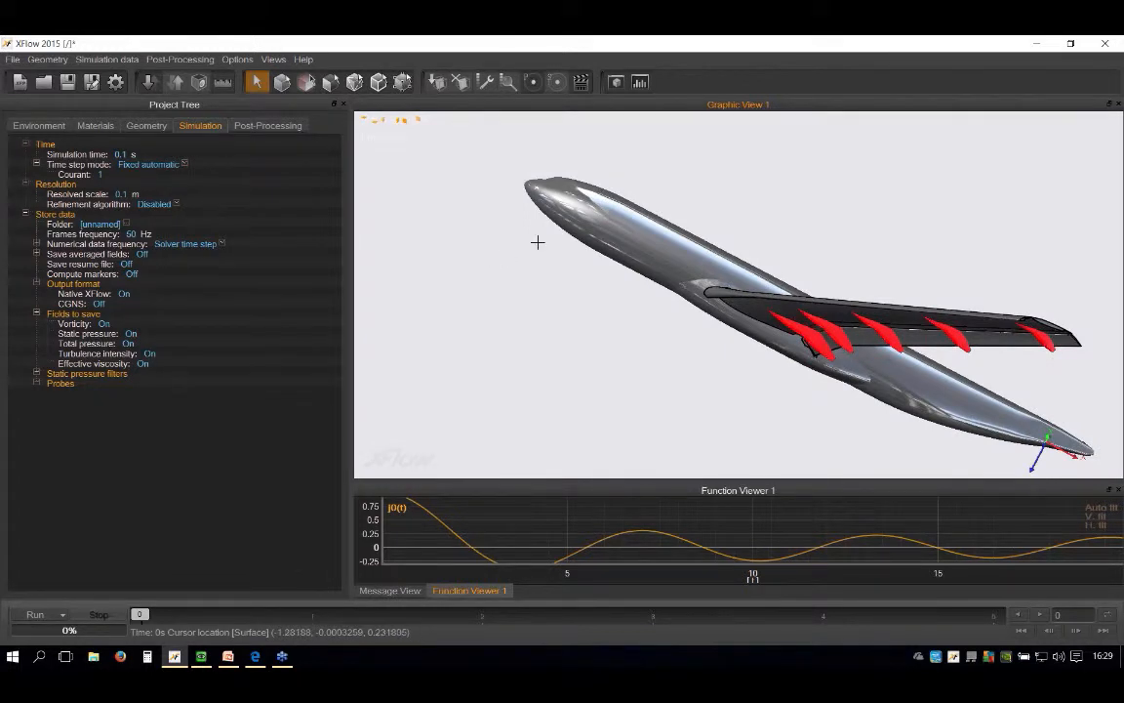
scroll(587, 243, down, 5)
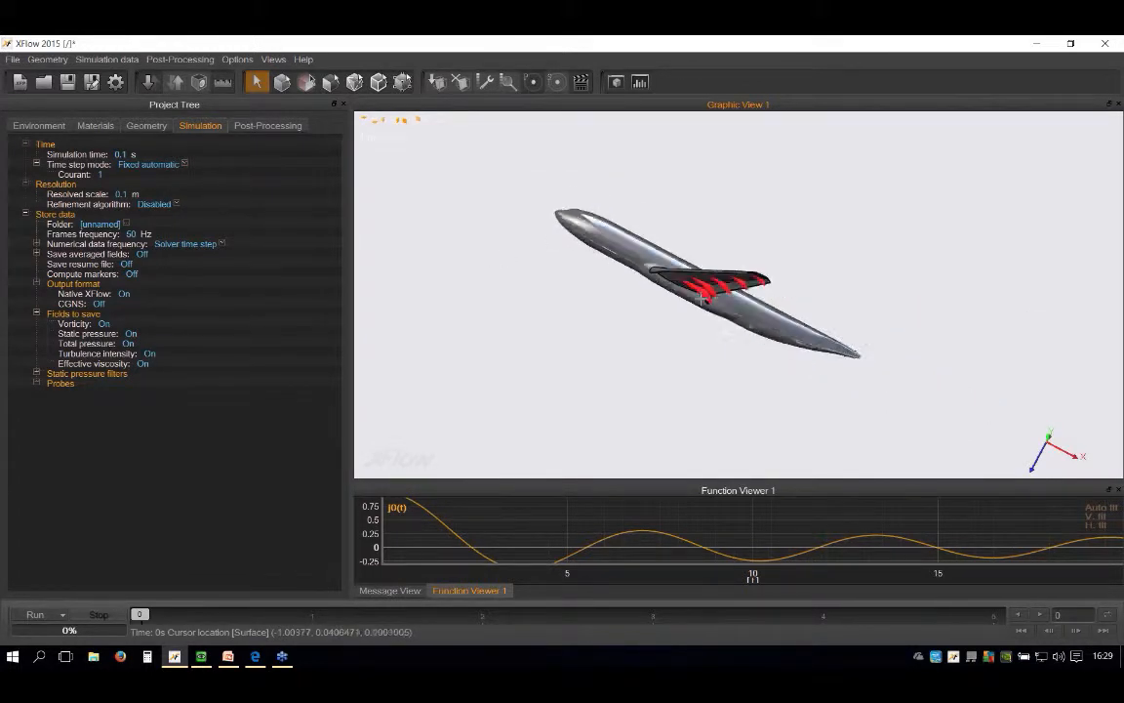
scroll(702, 305, up, 2)
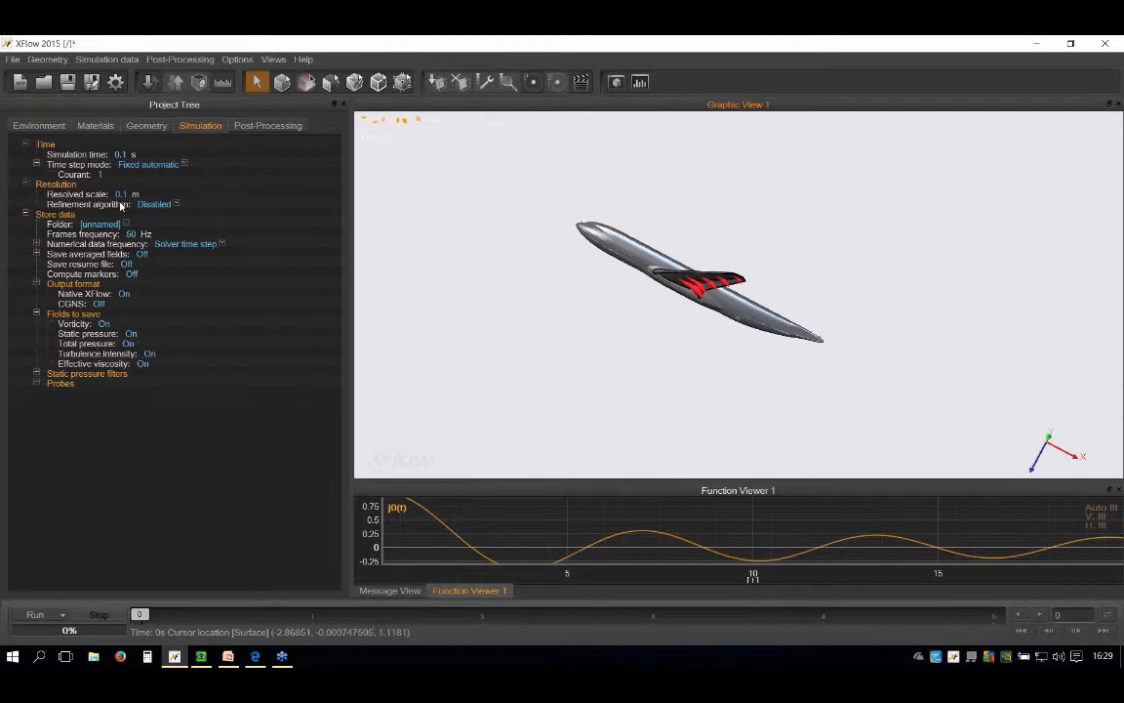
click(177, 204)
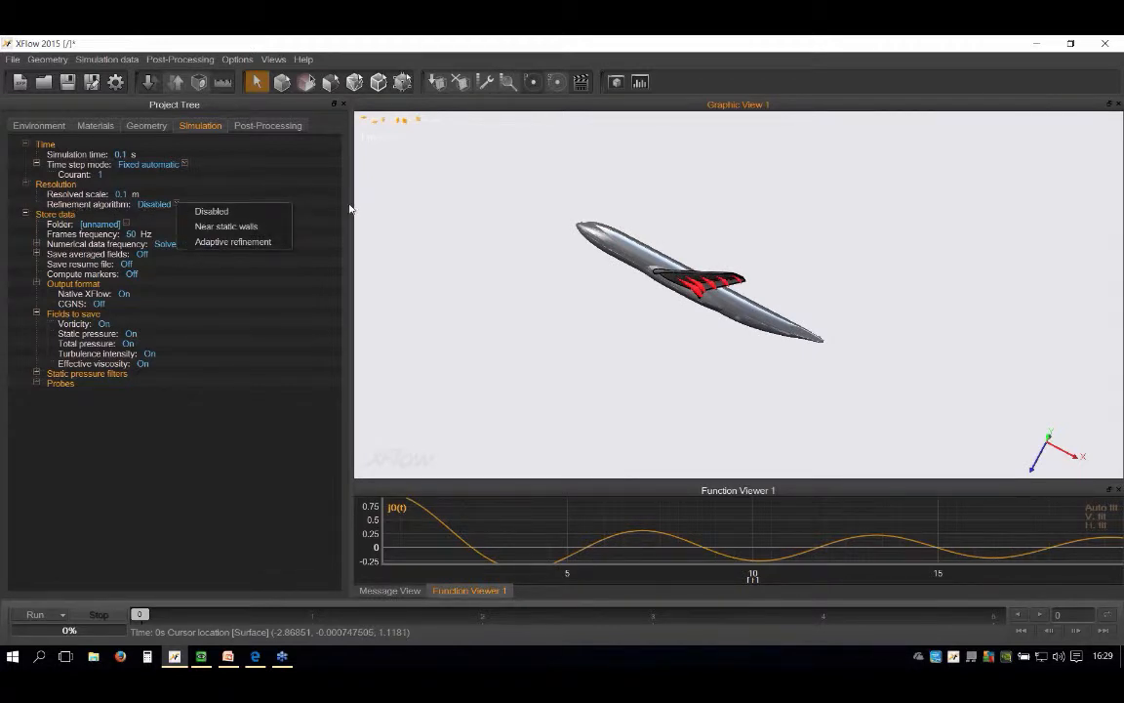
click(385, 204)
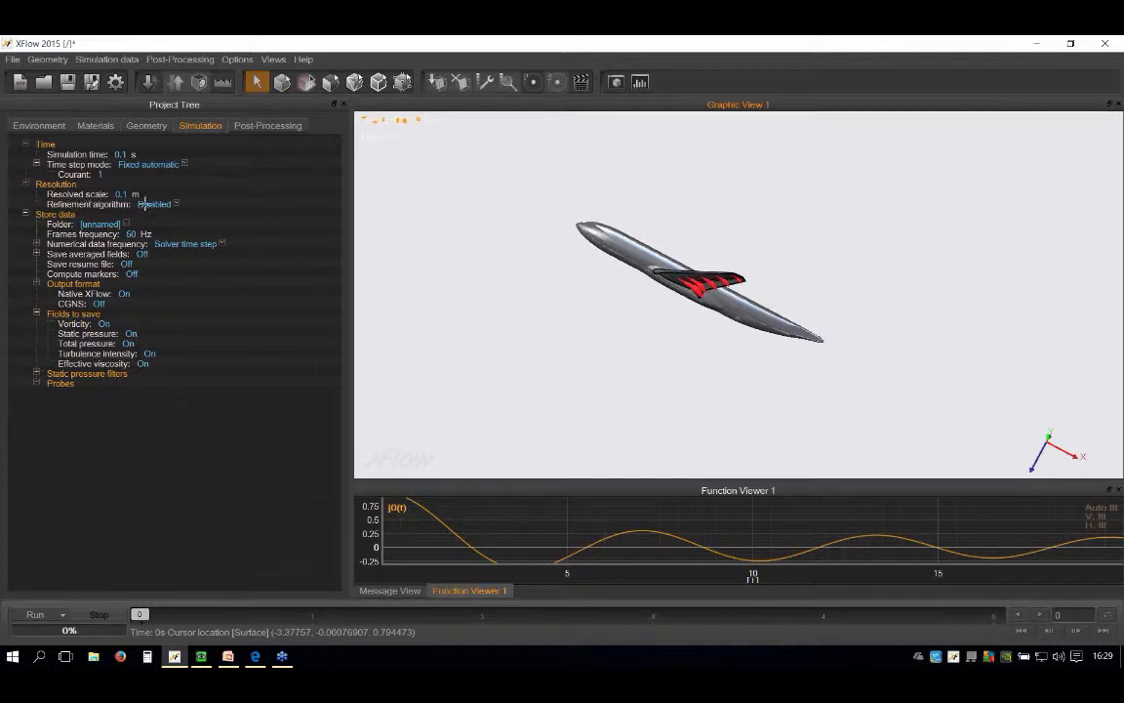
Step: Set the resolution's refinement algorithm to Near static walls
scroll(629, 284, down, 5)
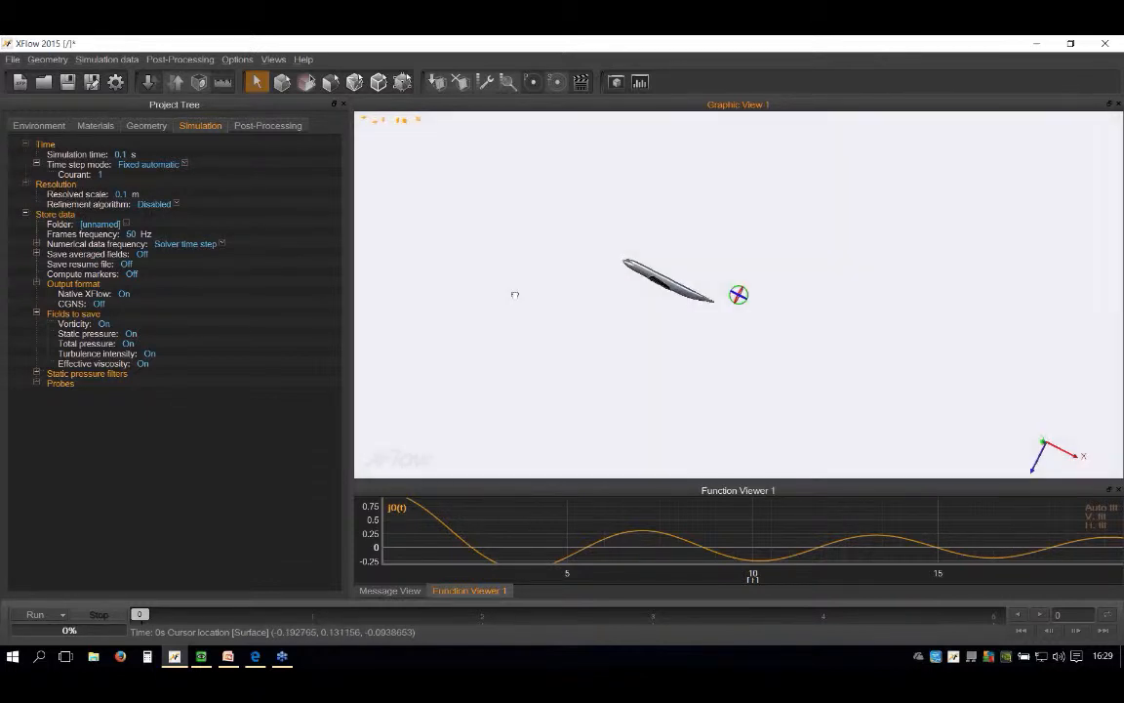
alt+drag(515, 294, 478, 294)
scroll(667, 281, down, 4)
scroll(713, 310, down, 4)
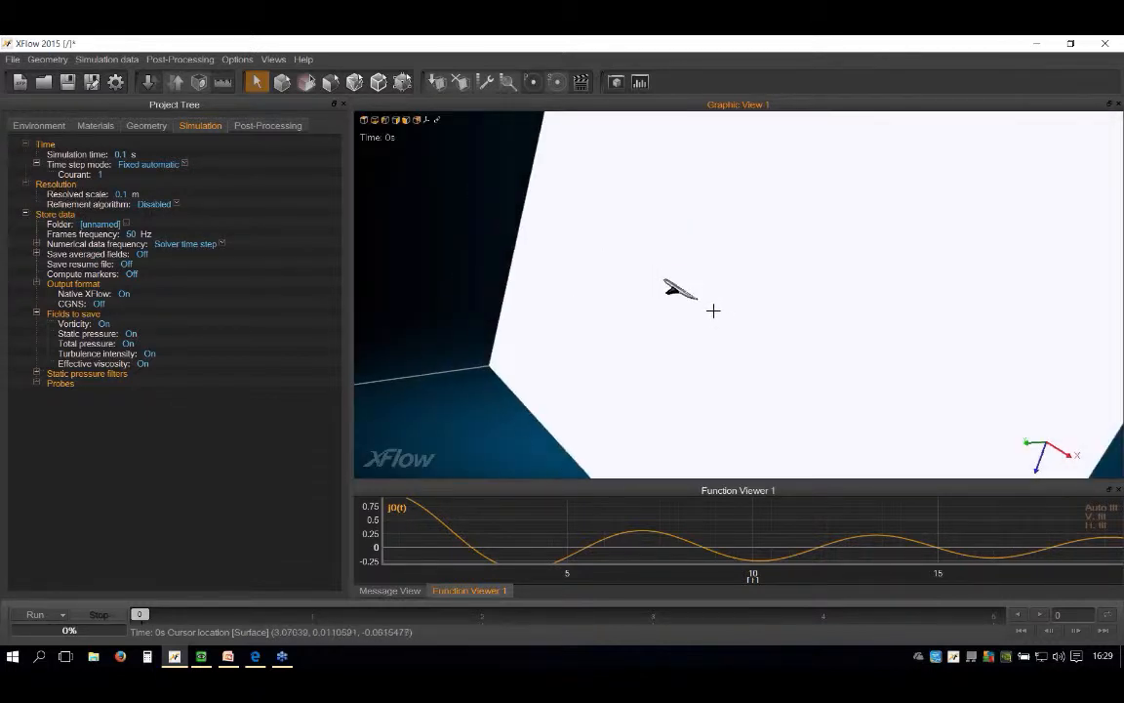
scroll(713, 310, up, 6)
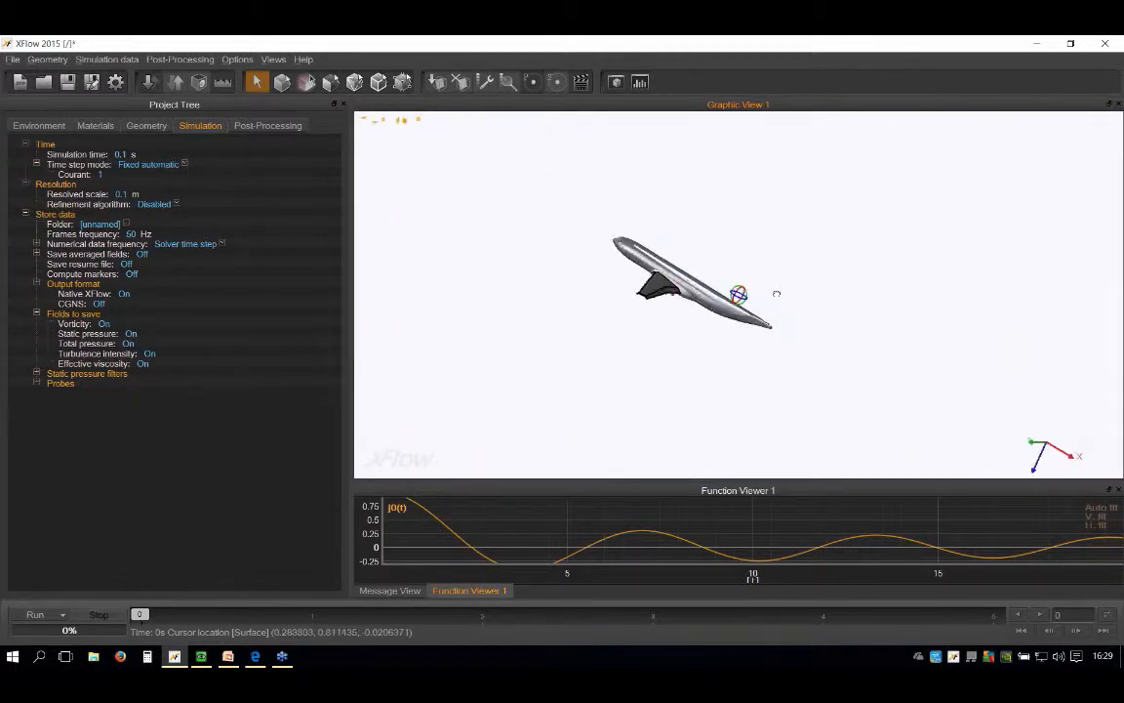
click(176, 207)
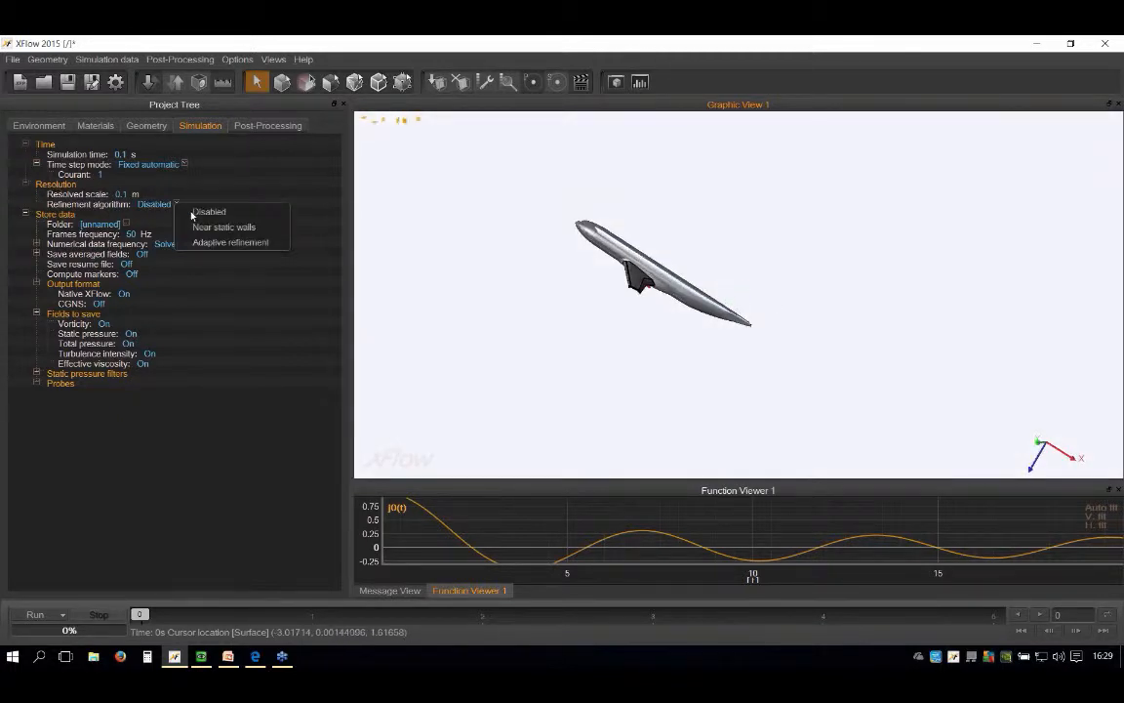
click(195, 219)
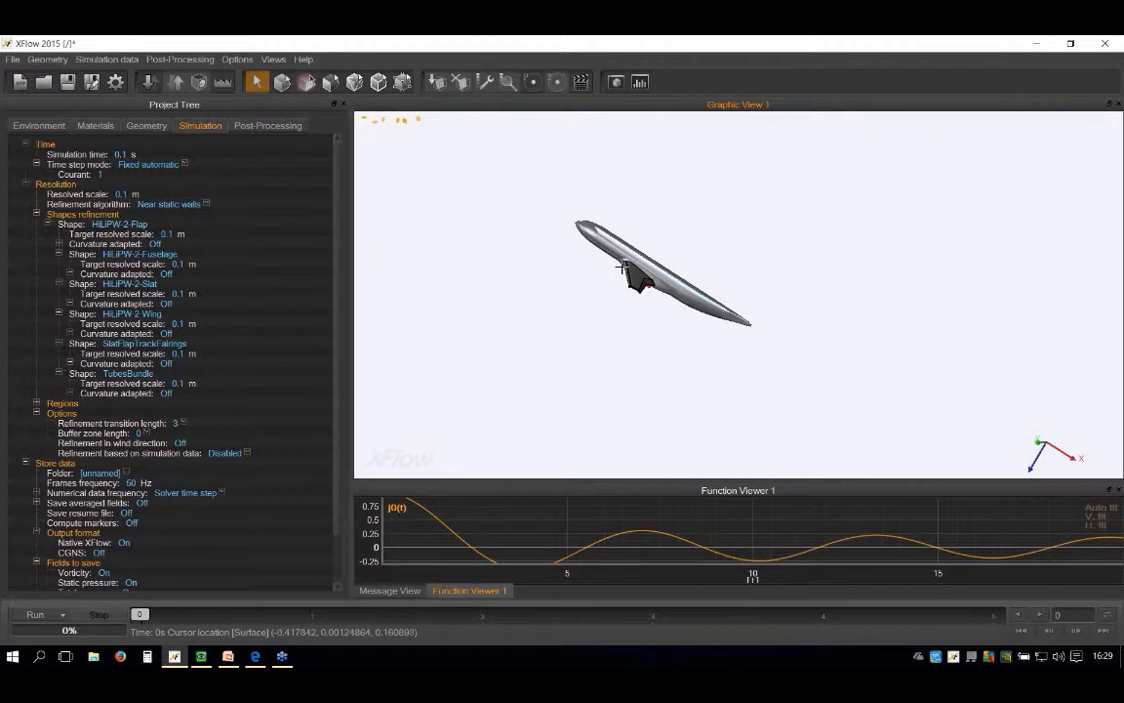
Step: Set the global resolved scale to 0.256 m
scroll(665, 251, up, 2)
scroll(607, 334, up, 2)
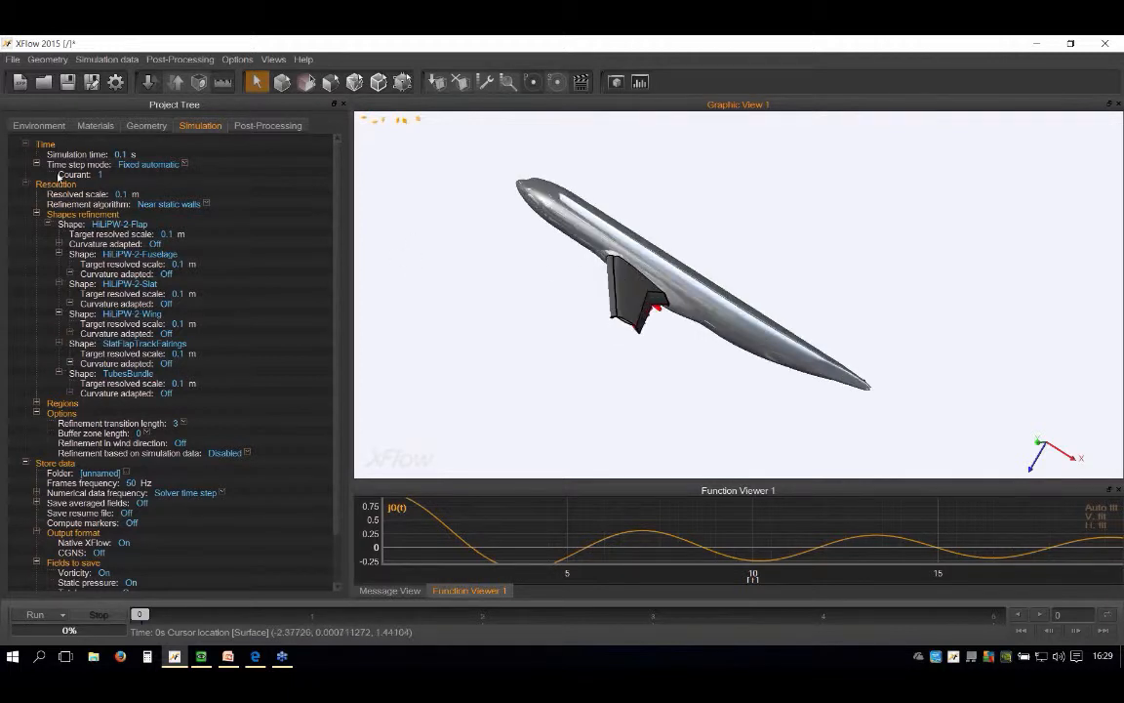
double_click(121, 195)
text(0.256)
key(Return)
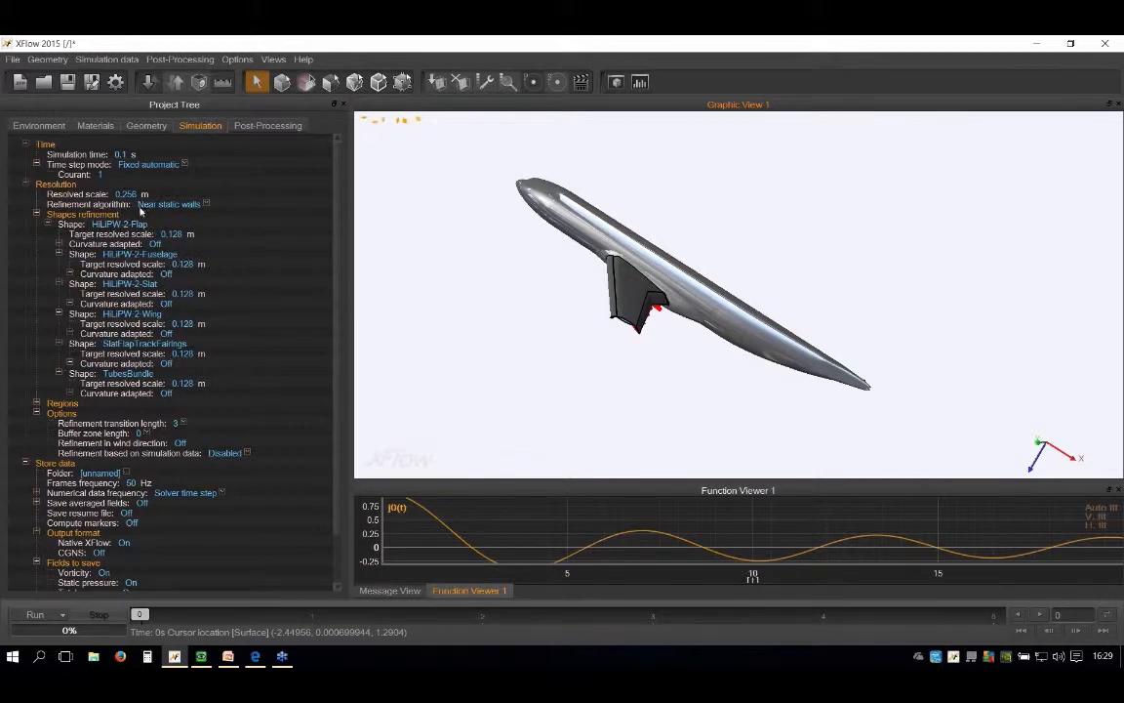
Step: Set the target resolved scale of the HiLiPW-2-Flap shape to 0.0005 m
scroll(625, 295, down, 4)
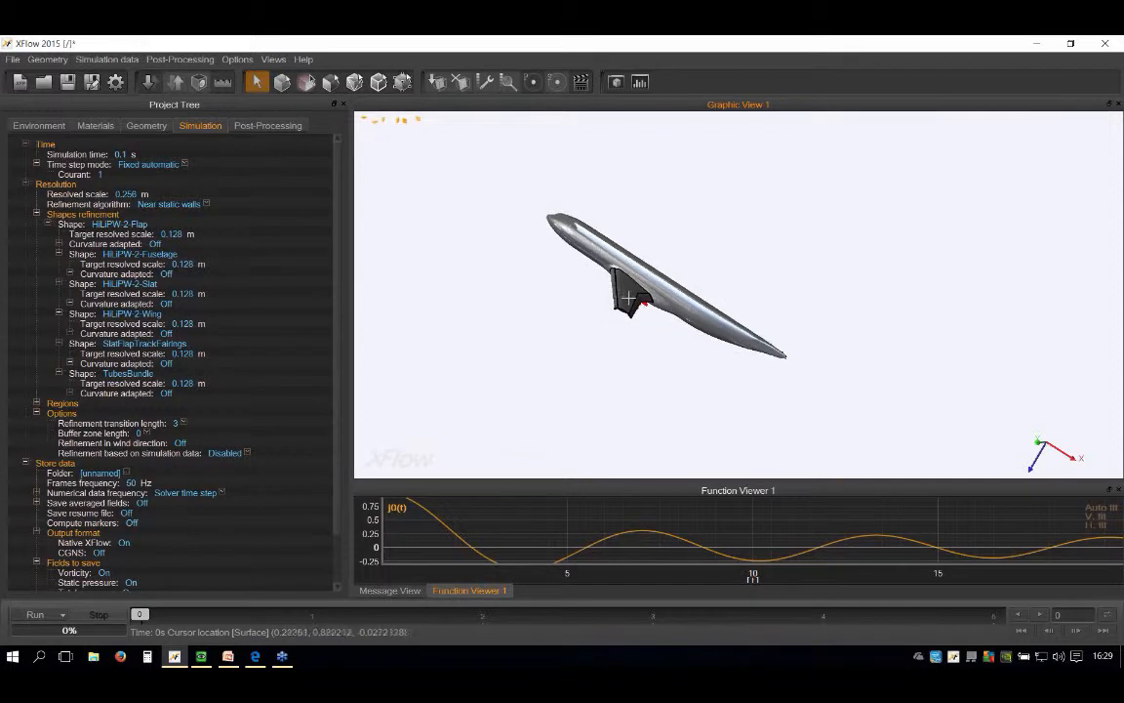
middle_drag(739, 289, 562, 283)
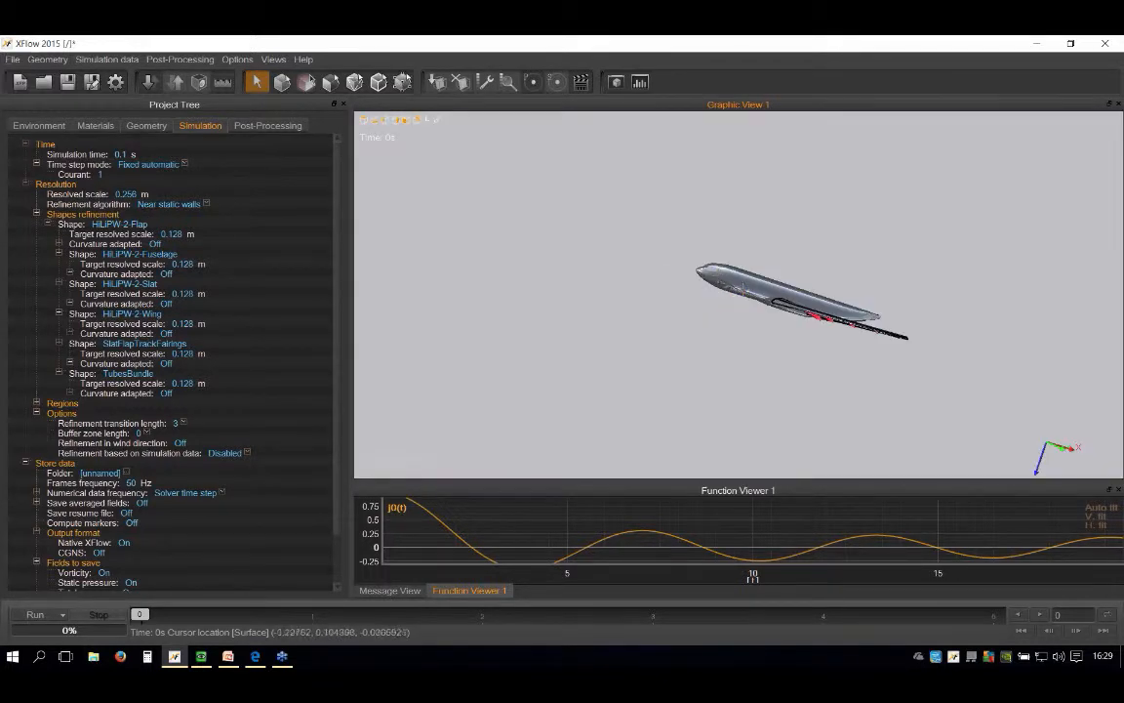
scroll(561, 273, up, 4)
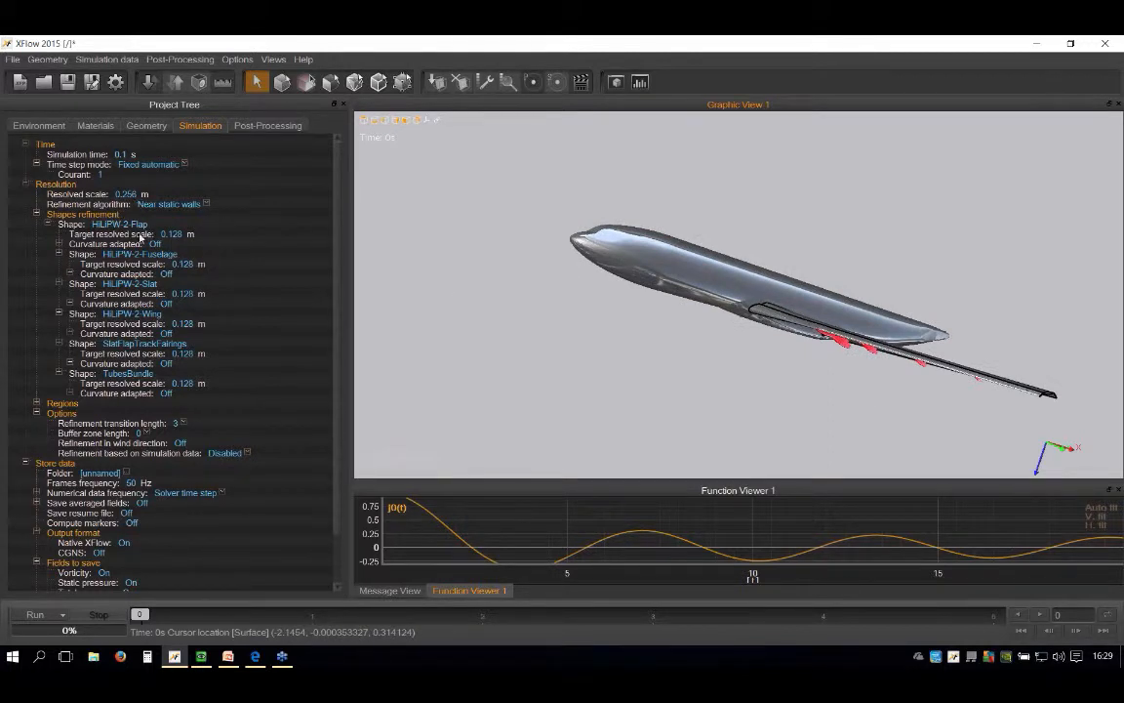
scroll(718, 304, up, 2)
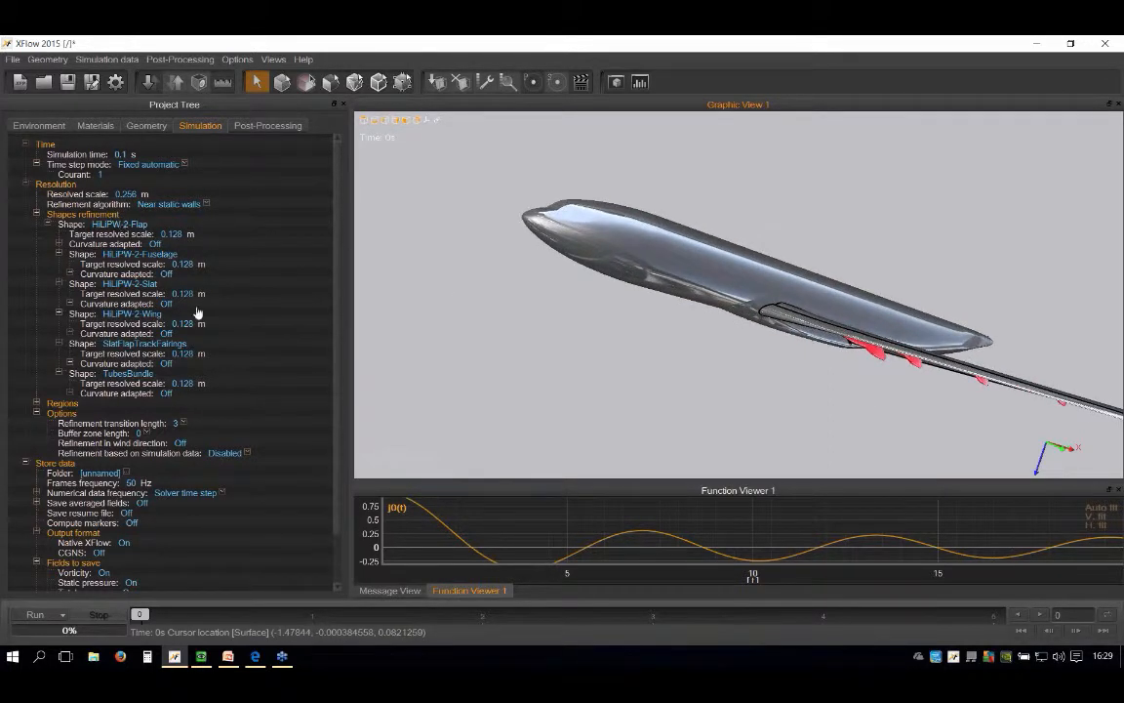
double_click(172, 234)
text(0.0005)
key(Return)
click(176, 235)
click(179, 239)
Step: Set the target resolved scale of the HiLiPW-2-Fuselage shape to 0.002 m
click(183, 265)
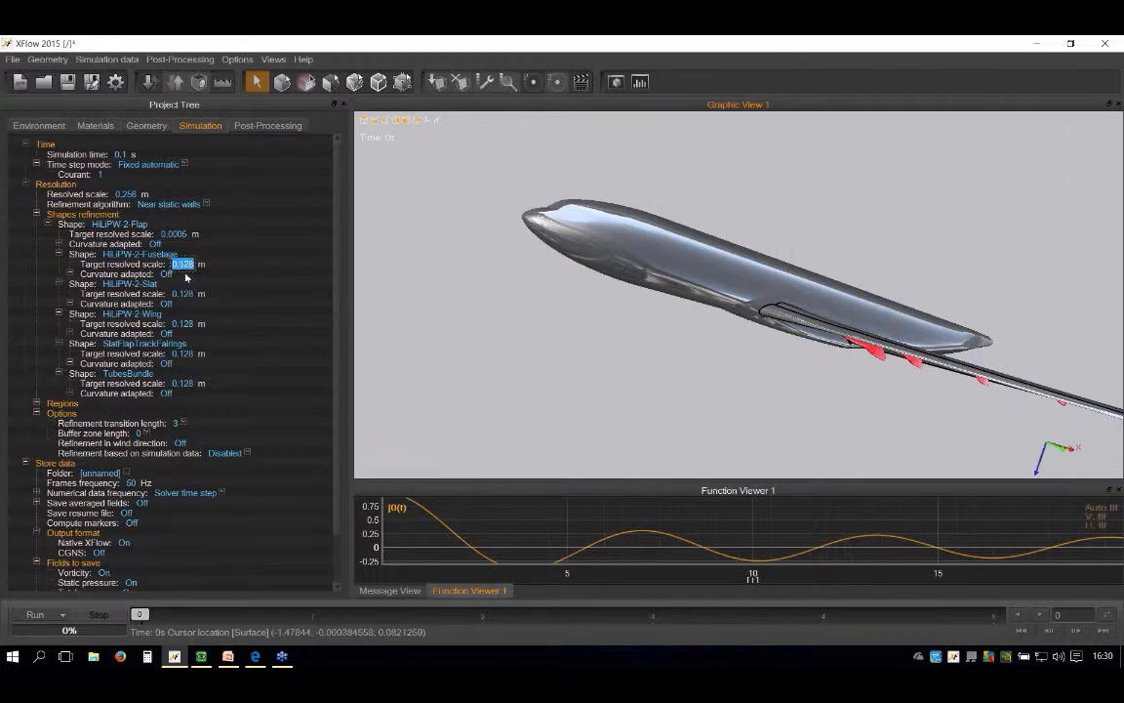
text(0.002)
key(Return)
Step: Set the target resolved scale of the HiLiPW-2-Slat shape to 0.0005 m
click(186, 299)
text(0.0005)
key(Return)
Step: Copy the slat's 0.0005 m target resolved scale to the HiLiPW-2-Wing, SlatFlapTrackFairings and TubesBundle shapes
click(185, 301)
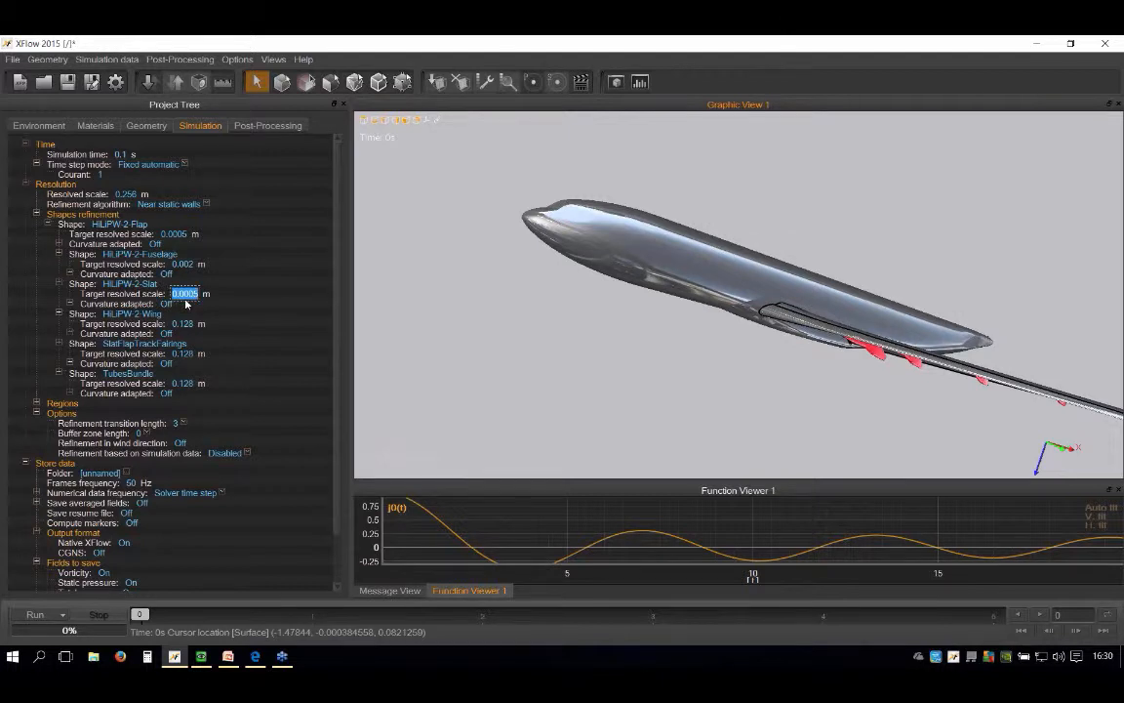
key(ctrl+c)
click(188, 326)
key(ctrl+v)
key(Return)
click(190, 356)
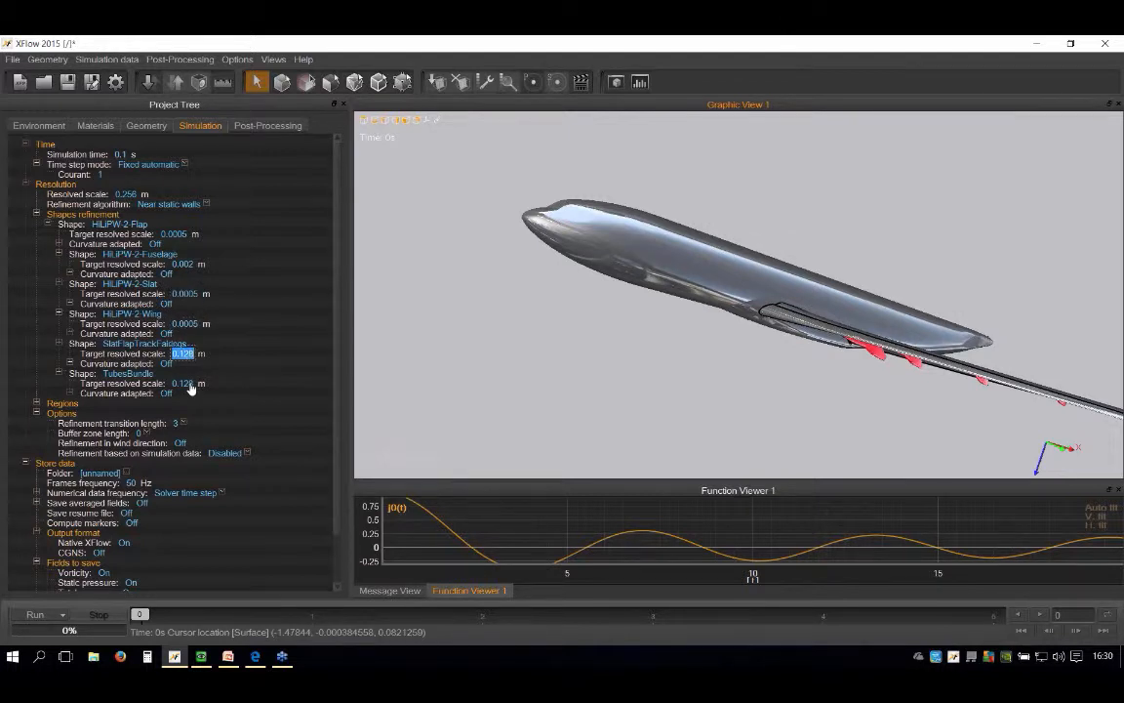
key(ctrl+v)
key(Return)
click(184, 384)
key(ctrl+v)
key(Return)
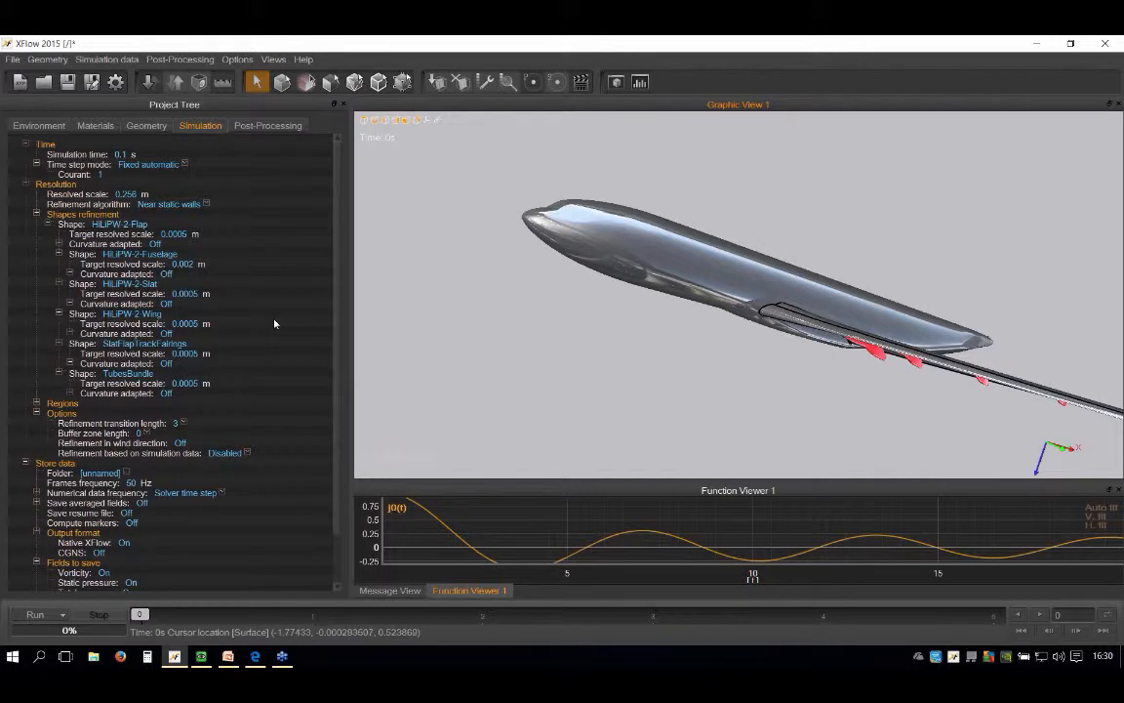
Step: Set the refinement transition length to 8 in the resolution options
scroll(276, 332, down, 2)
scroll(278, 343, up, 2)
scroll(503, 302, down, 3)
mouse_move(582, 284)
middle_down()
mouse_move(623, 301)
mouse_move(689, 279)
mouse_move(661, 263)
mouse_move(637, 318)
middle_up()
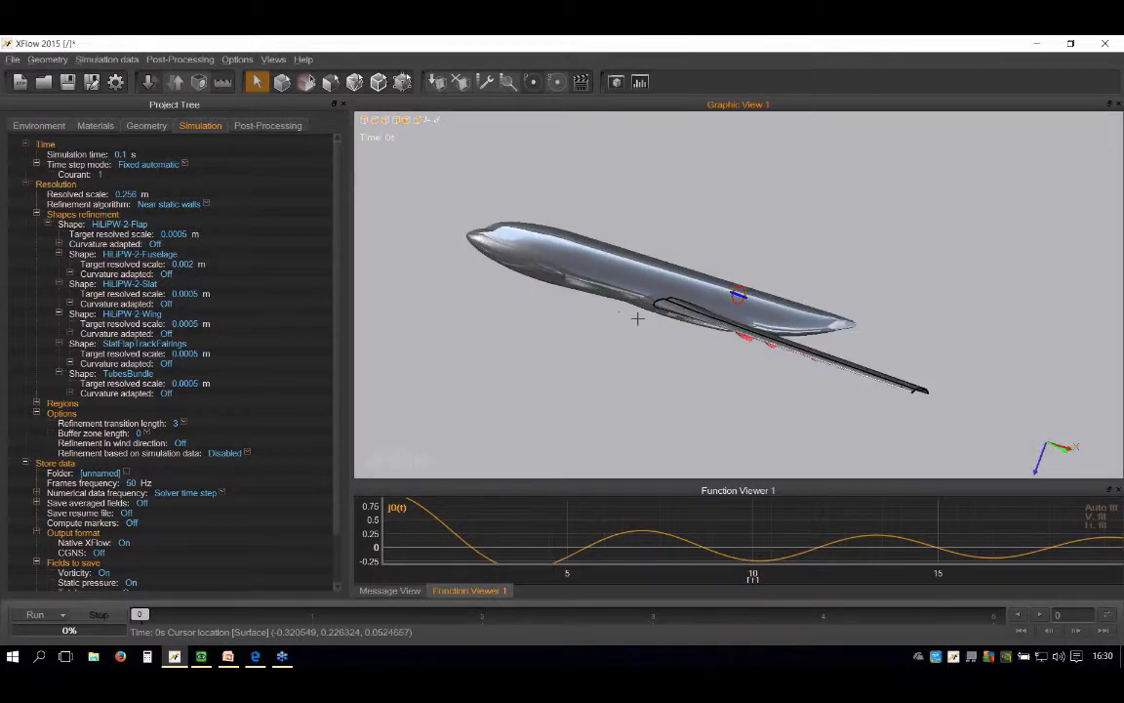
click(184, 426)
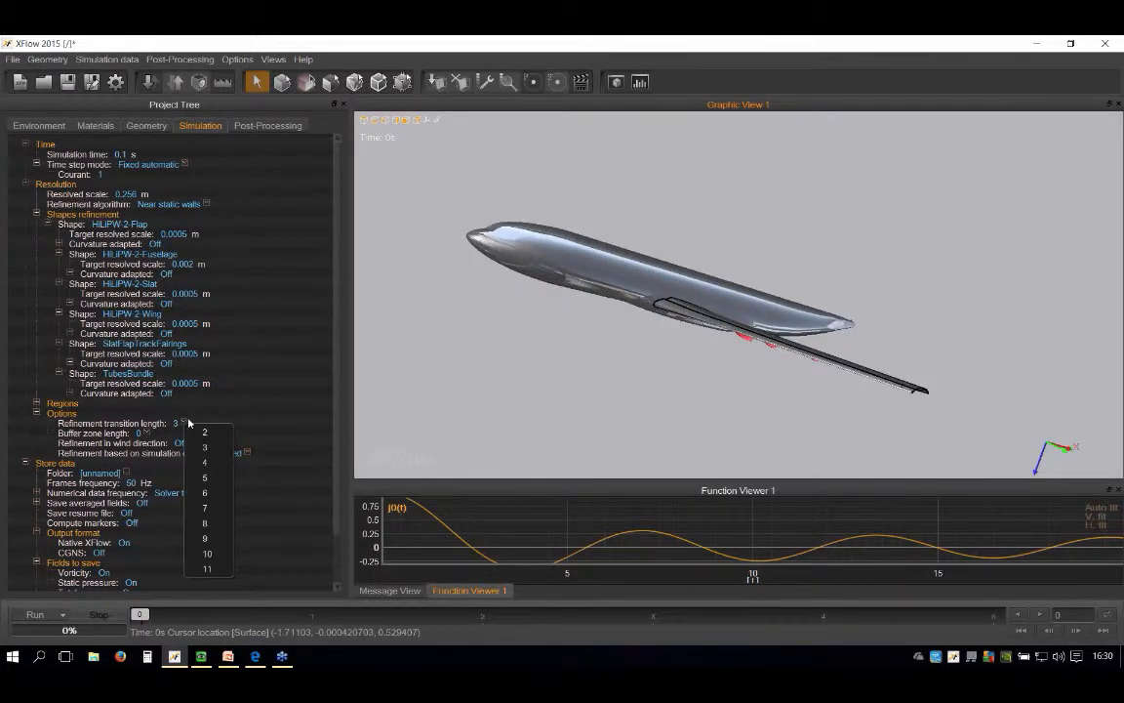
click(190, 503)
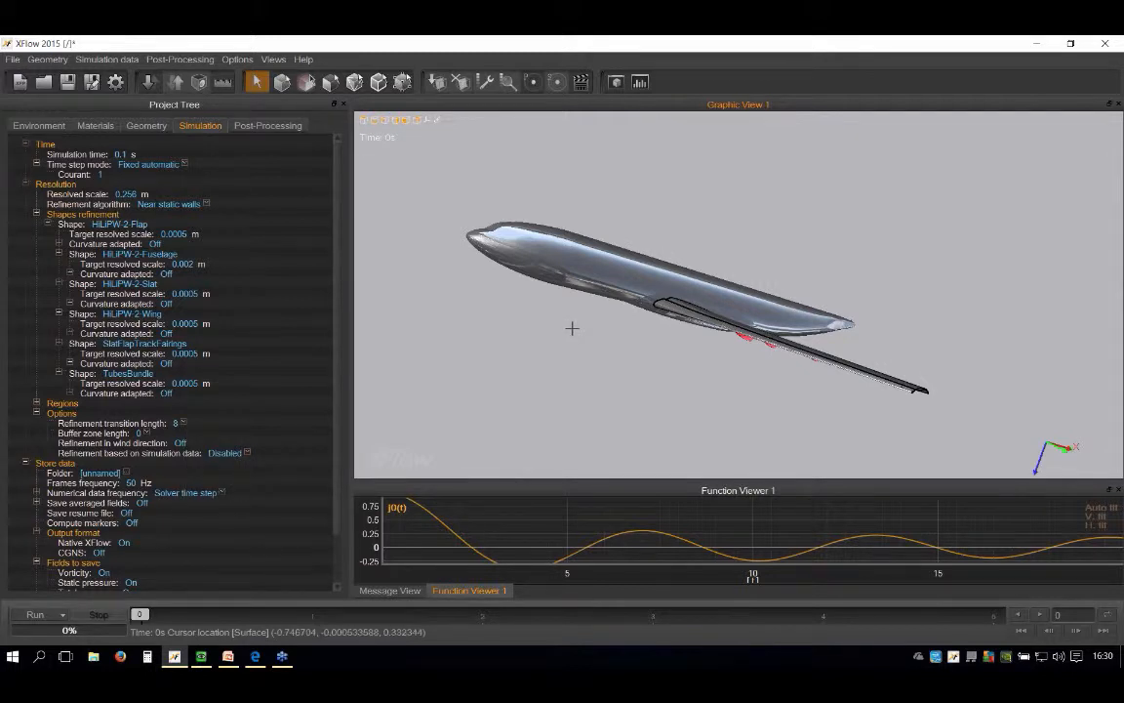
Step: Set the buffer zone length to 2 in the resolution options
scroll(572, 327, down, 5)
middle_drag(572, 327, 586, 294)
scroll(576, 283, up, 2)
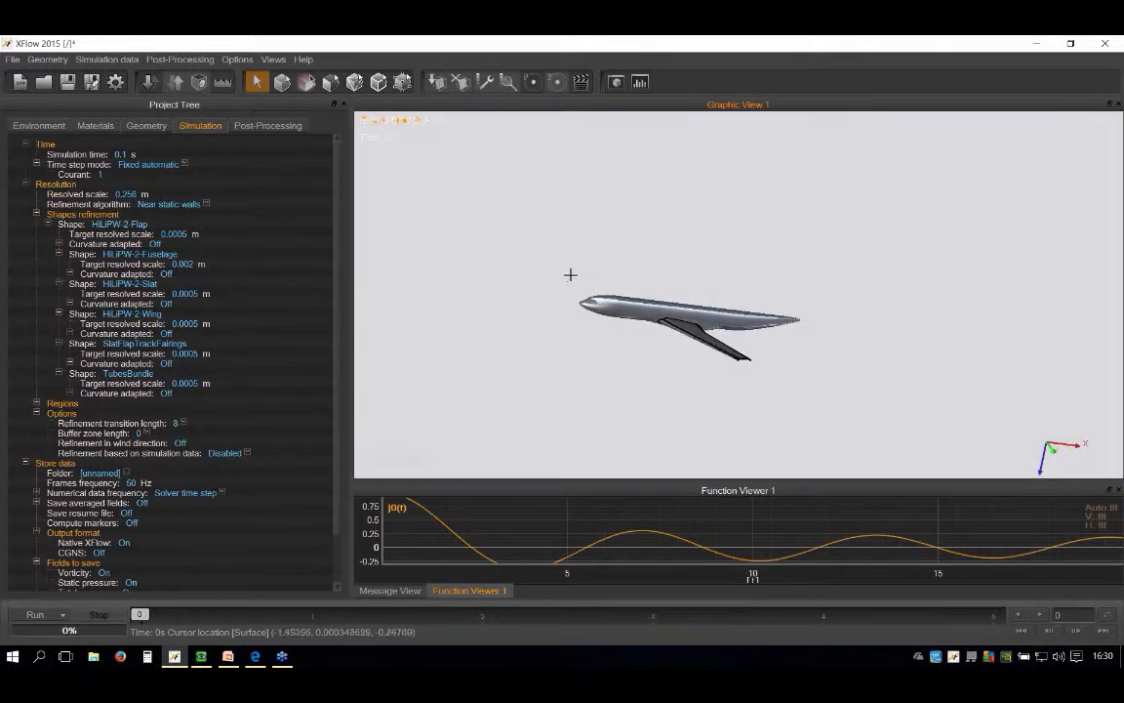
scroll(546, 283, up, 2)
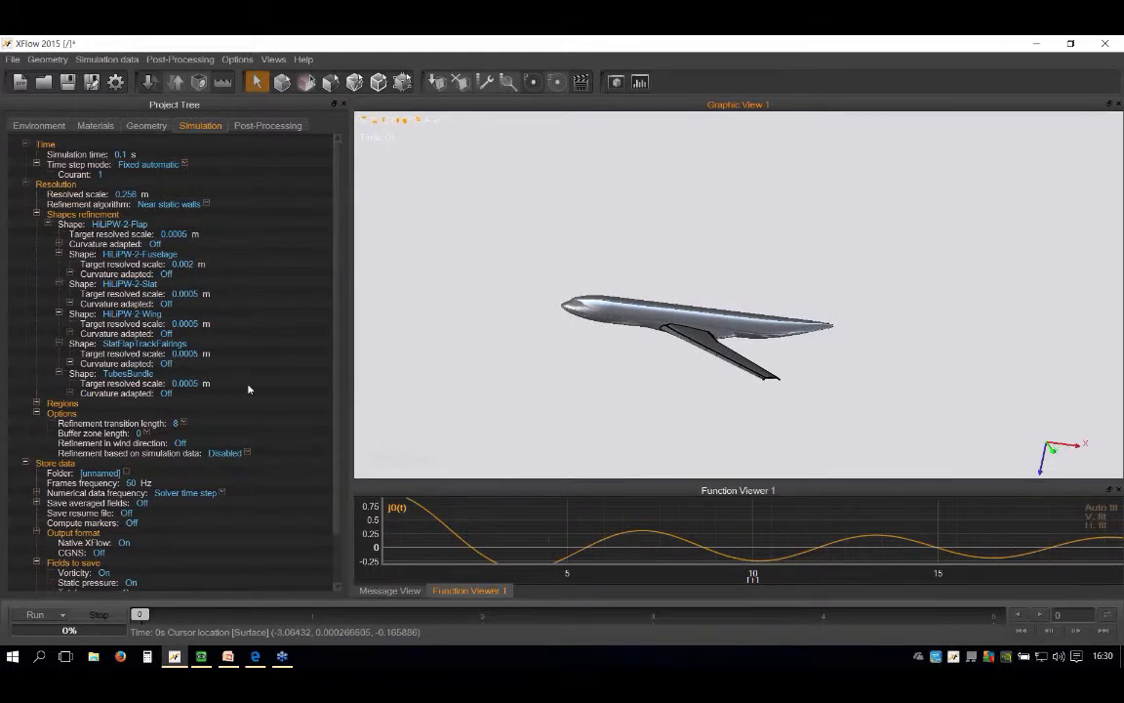
click(146, 433)
click(175, 472)
Step: Examine the aircraft's fuselage and wing from several angles and distances
drag(561, 315, 693, 325)
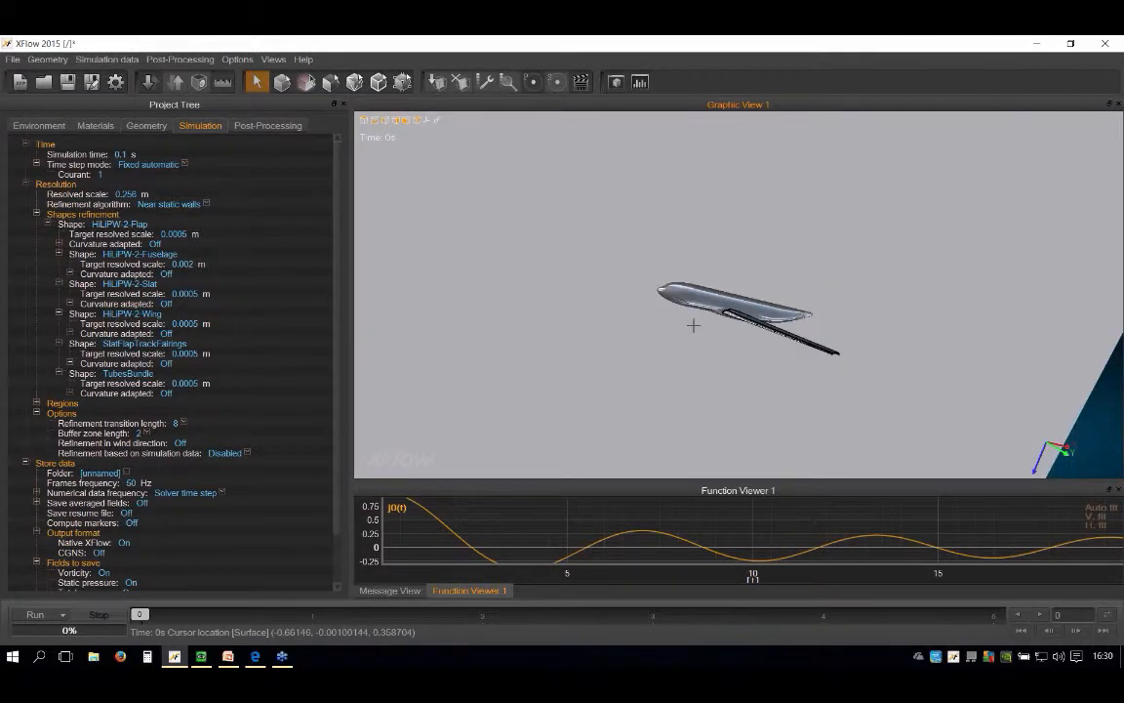
drag(747, 315, 695, 281)
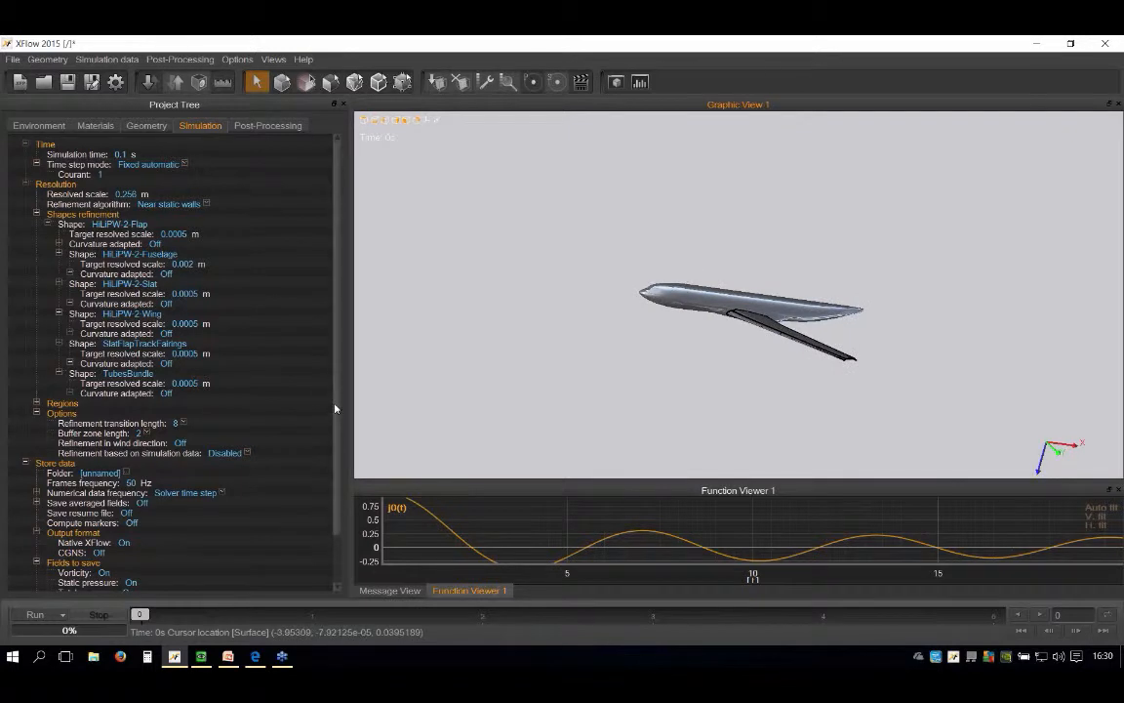
scroll(335, 440, down, 2)
scroll(742, 306, up, 3)
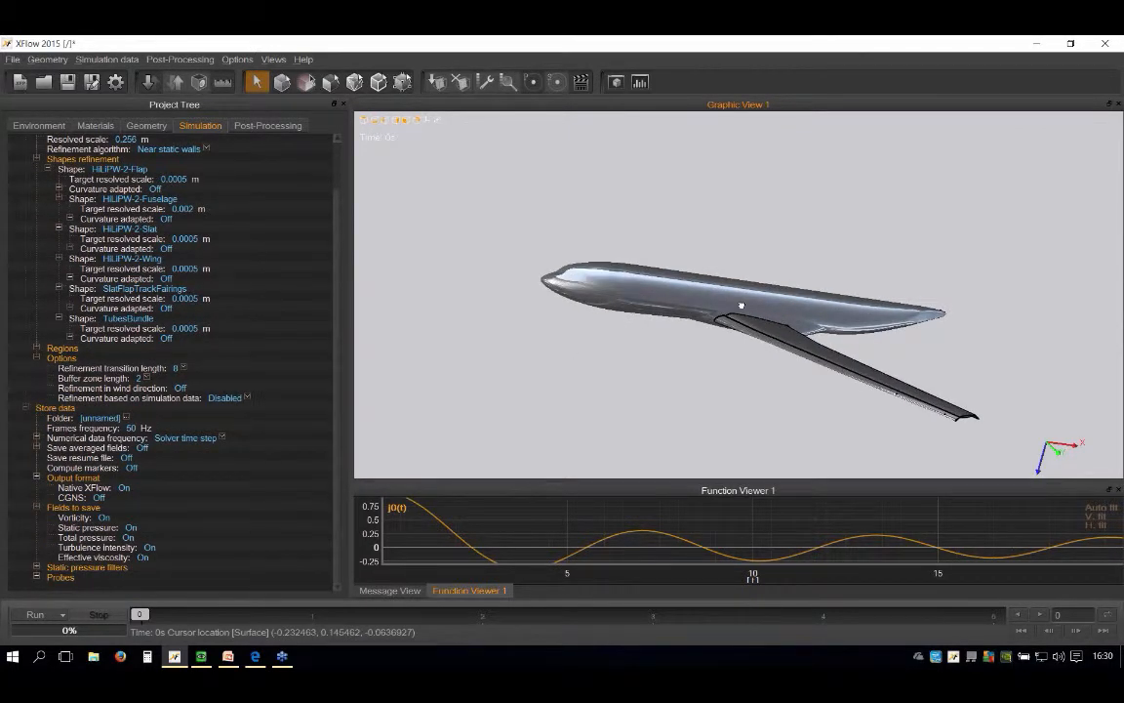
drag(727, 285, 735, 261)
scroll(738, 293, up, 3)
drag(739, 353, 644, 326)
scroll(703, 312, down, 3)
mouse_move(746, 268)
mouse_down()
mouse_move(751, 308)
mouse_move(734, 268)
mouse_up()
scroll(735, 327, up, 3)
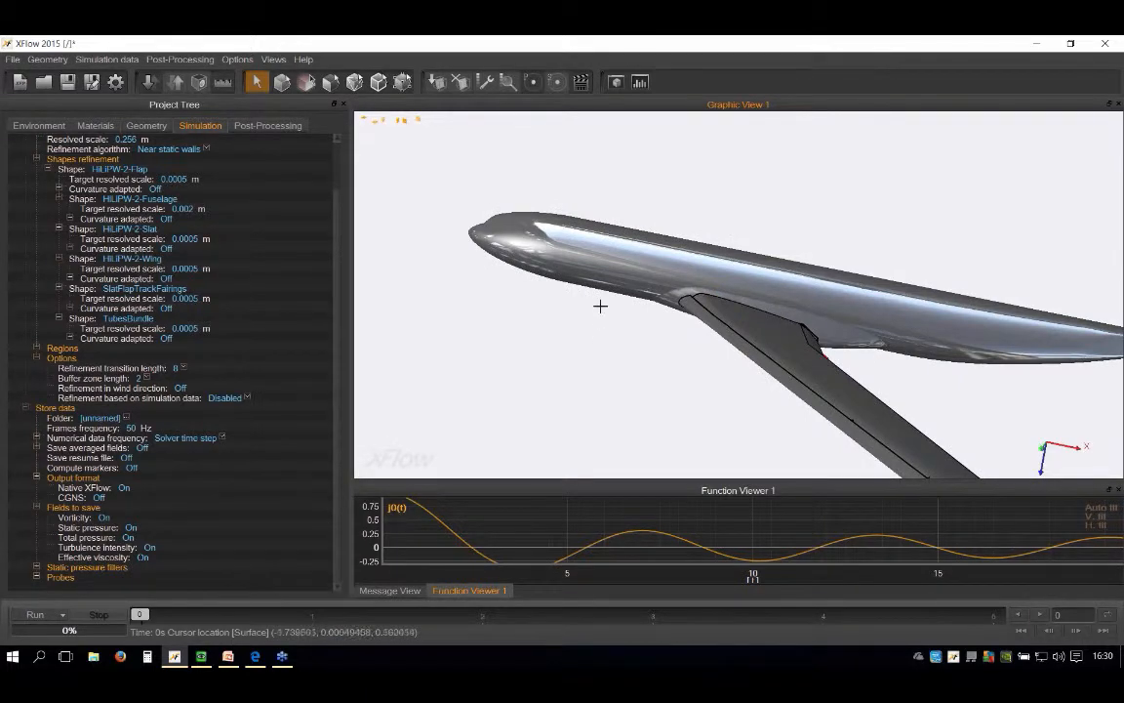
scroll(559, 308, down, 3)
drag(658, 334, 627, 295)
scroll(622, 295, up, 3)
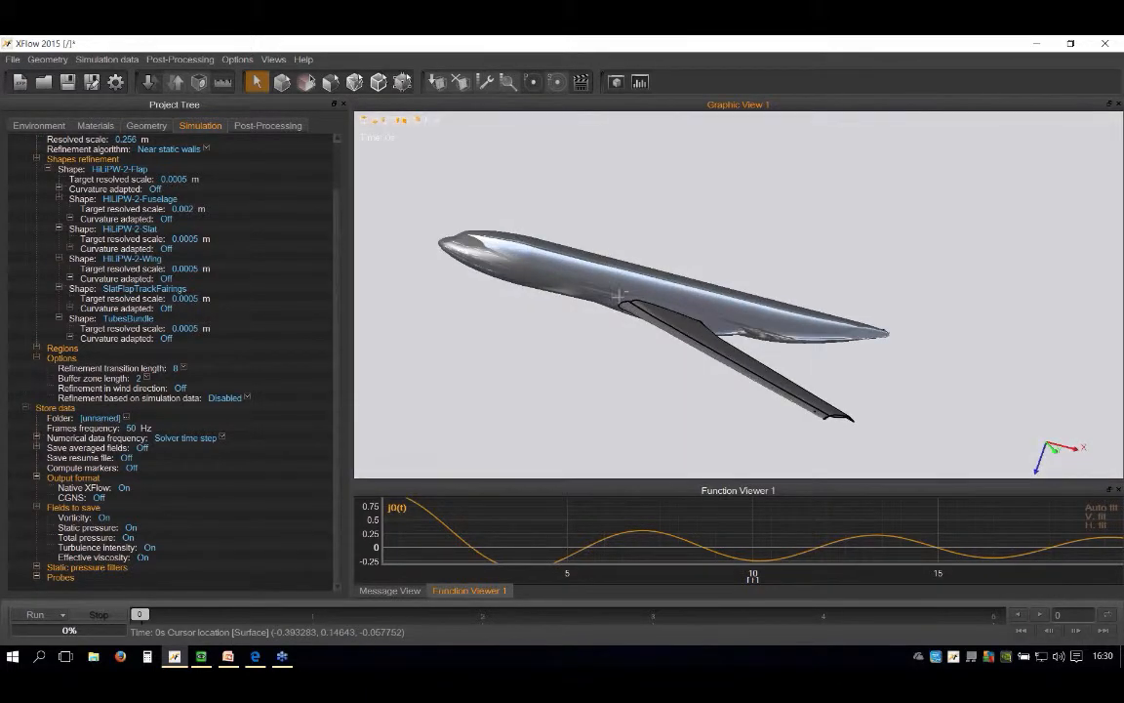
drag(402, 358, 617, 355)
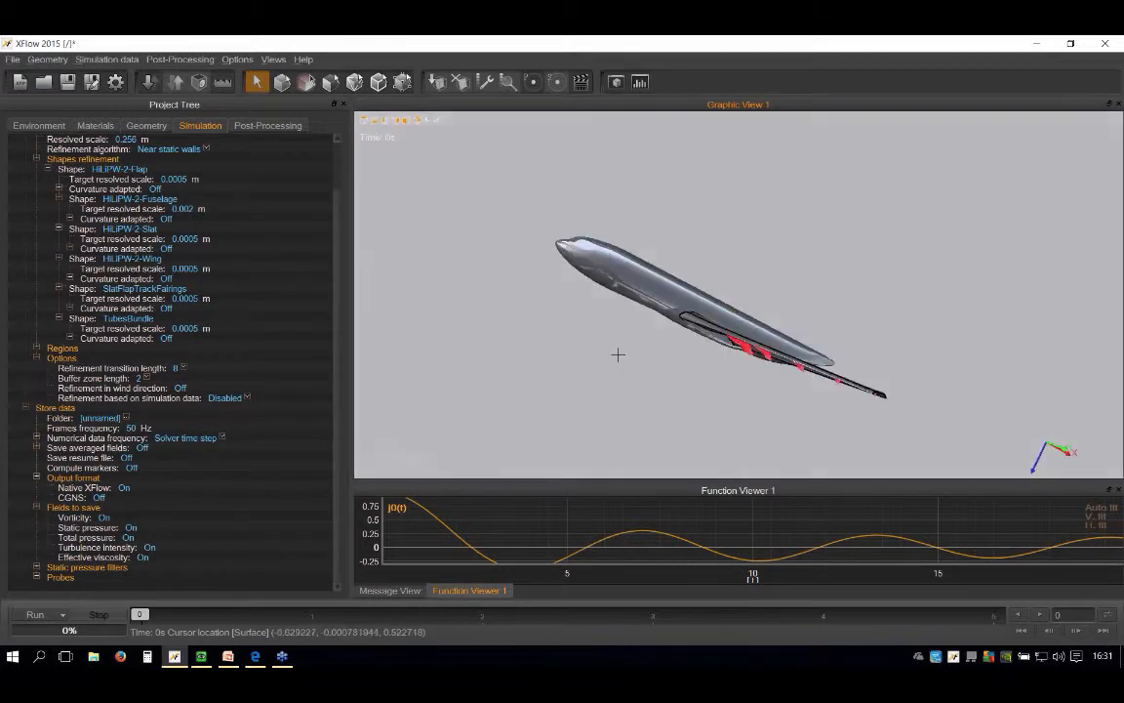
scroll(618, 354, down, 3)
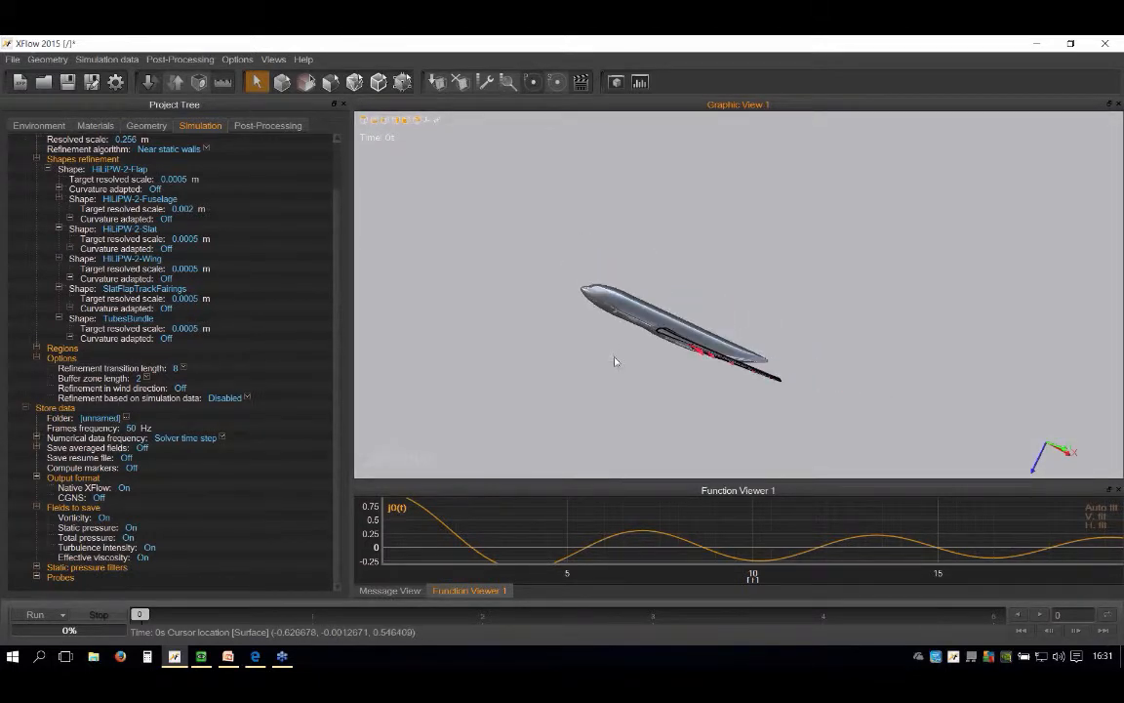
Step: Name the folder for the stored simulation data HLPW2_Case3_AoA24
double_click(97, 418)
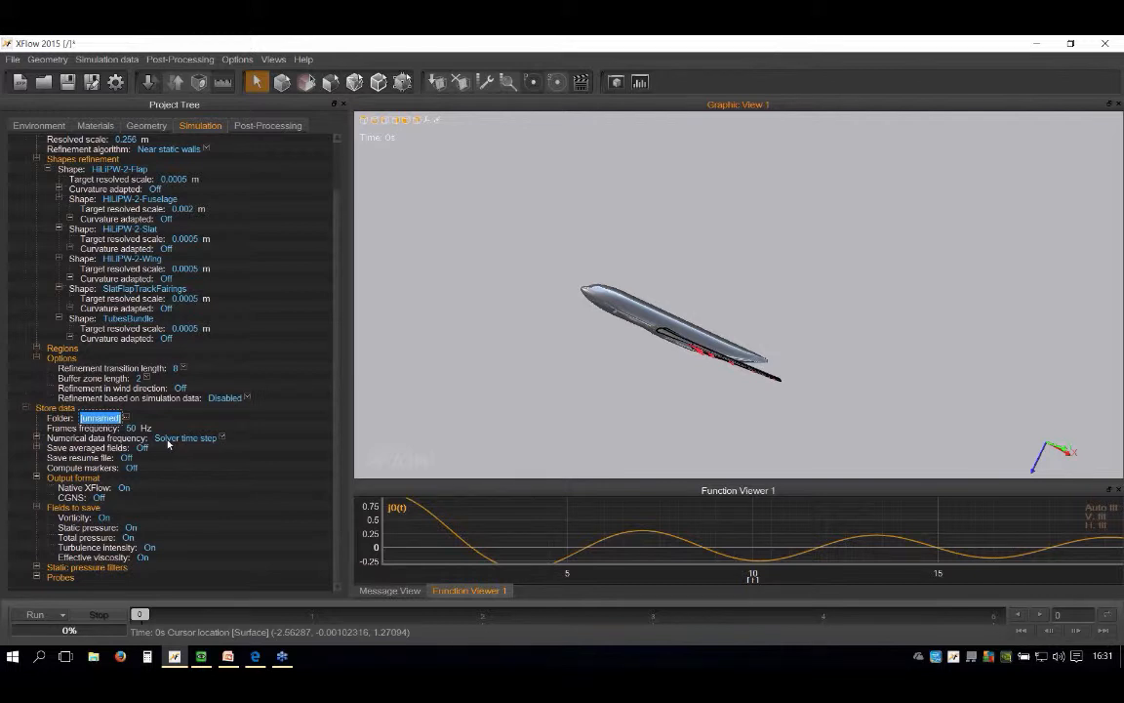
text(HLPW2_Case3)
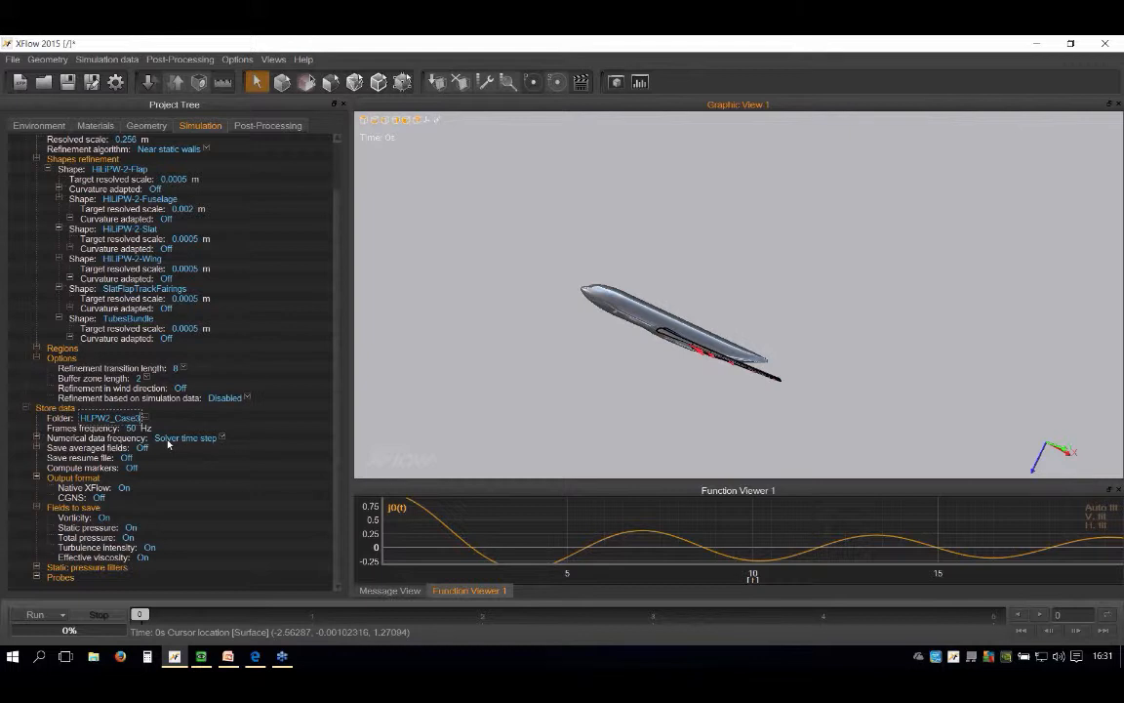
text(_AoA24)
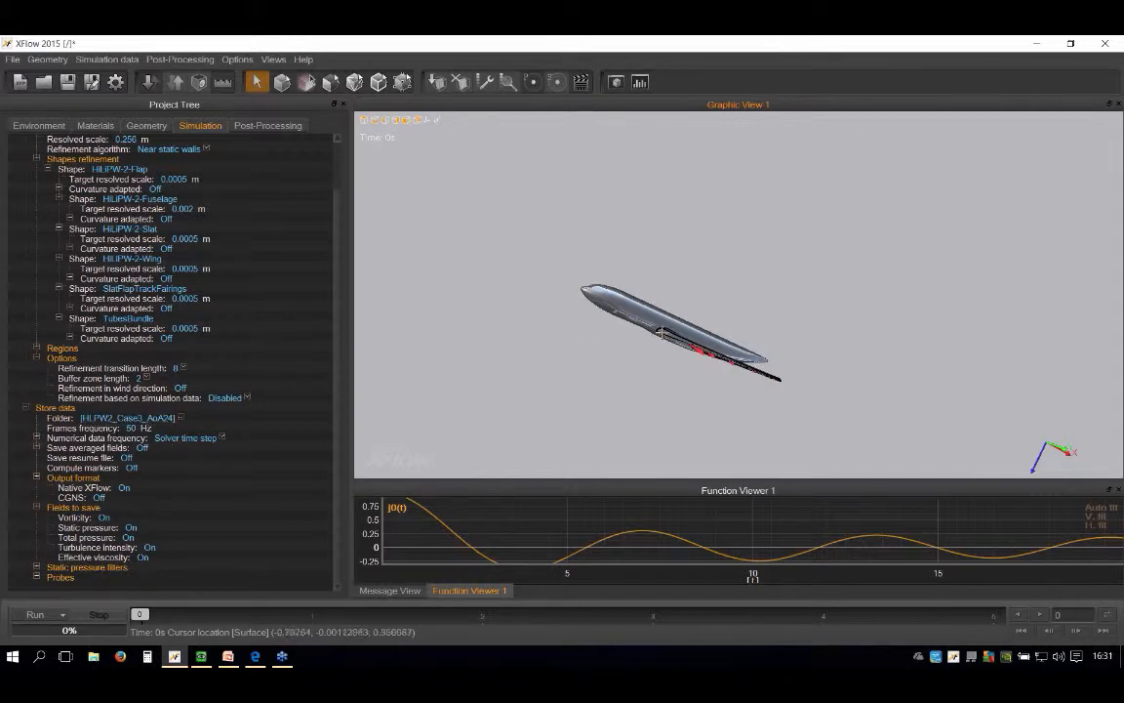
Step: Set the frames frequency of the stored data to 200 Hz
scroll(658, 328, up, 1)
click(131, 428)
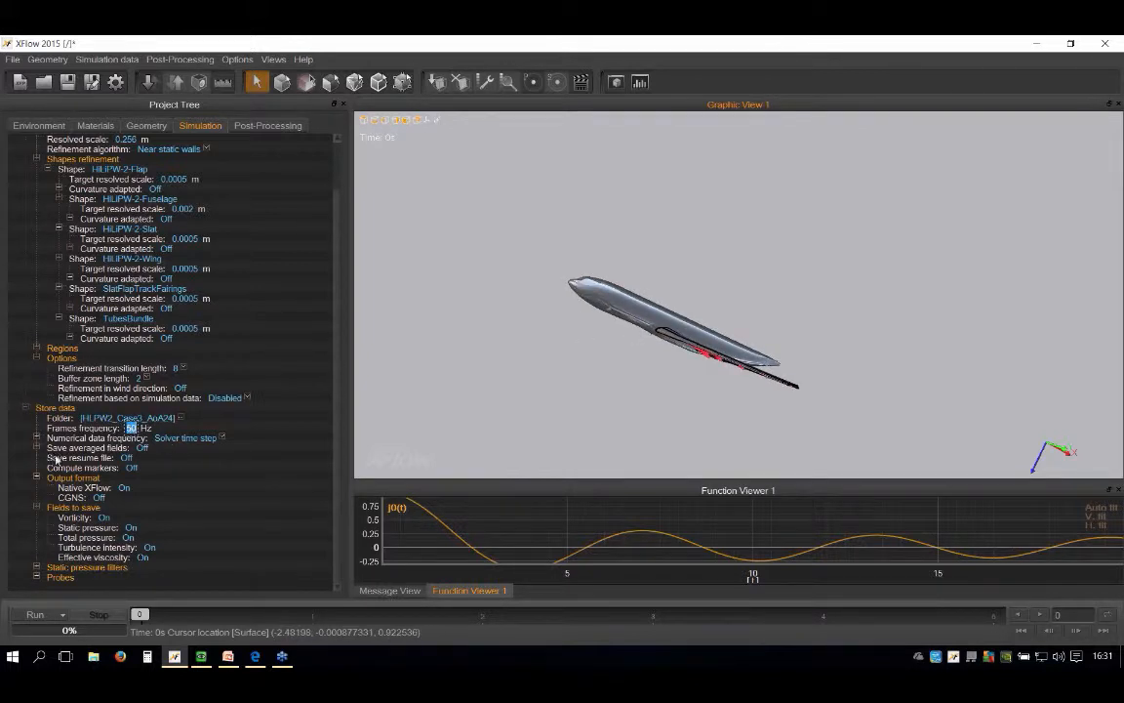
scroll(139, 190, up, 2)
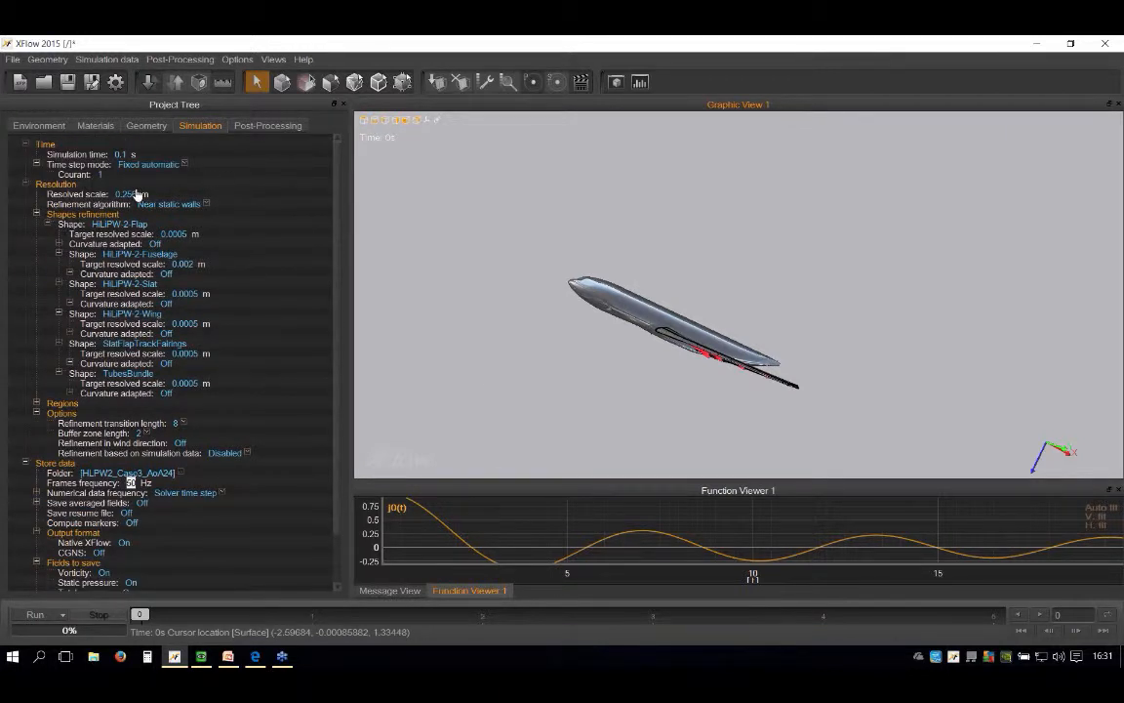
scroll(136, 224, down, 2)
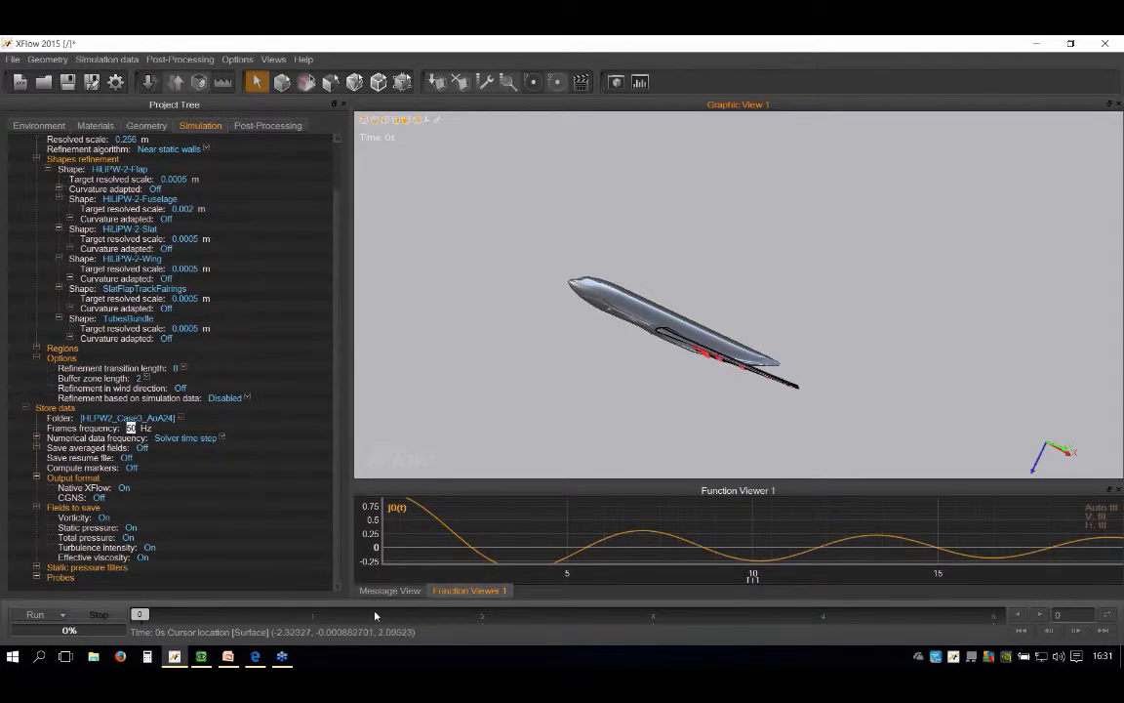
click(130, 429)
key(BackSpace)
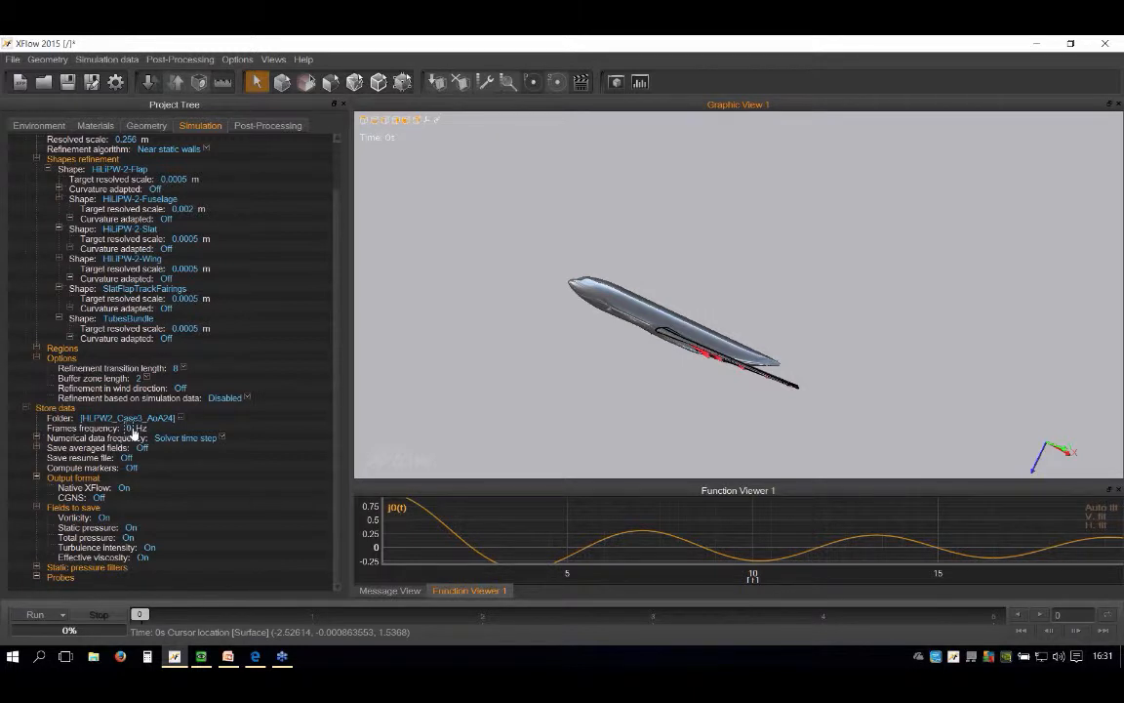
text(200)
key(Return)
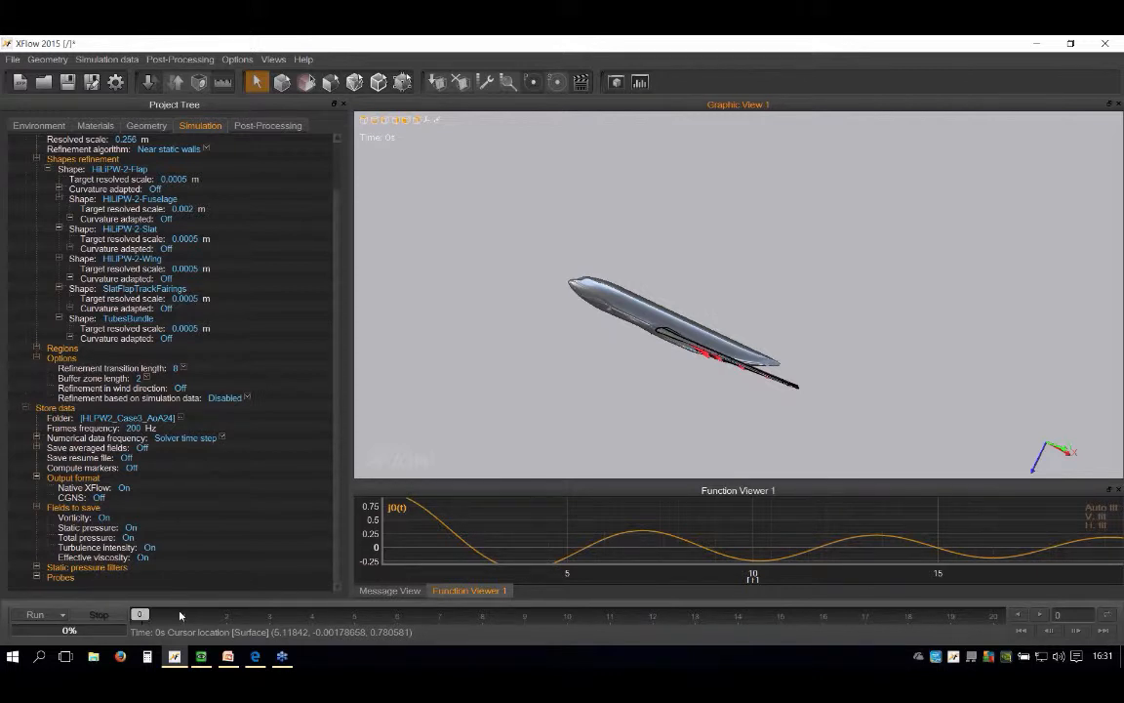
Step: Turn on saving of averaged fields and set the initial time for averaging to 0.05 s
mouse_move(180, 615)
mouse_down()
mouse_move(619, 644)
mouse_move(1002, 635)
mouse_move(137, 625)
mouse_move(949, 624)
mouse_move(138, 621)
mouse_up()
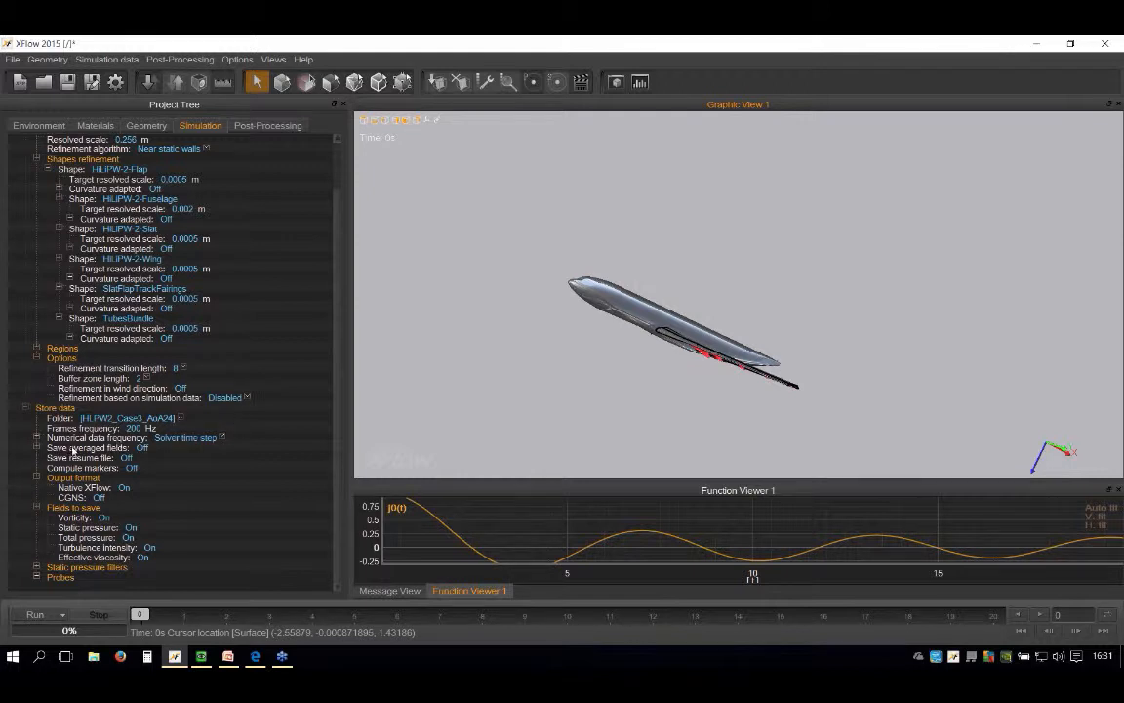
click(140, 448)
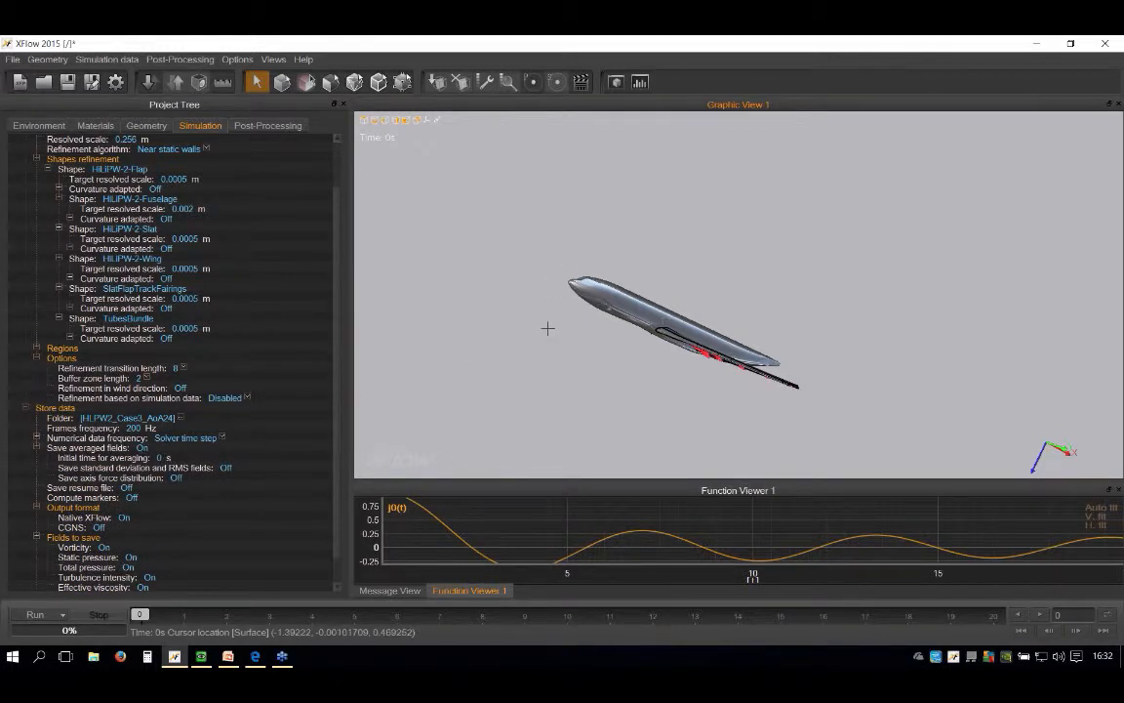
scroll(609, 317, up, 2)
middle_drag(562, 342, 670, 349)
double_click(634, 341)
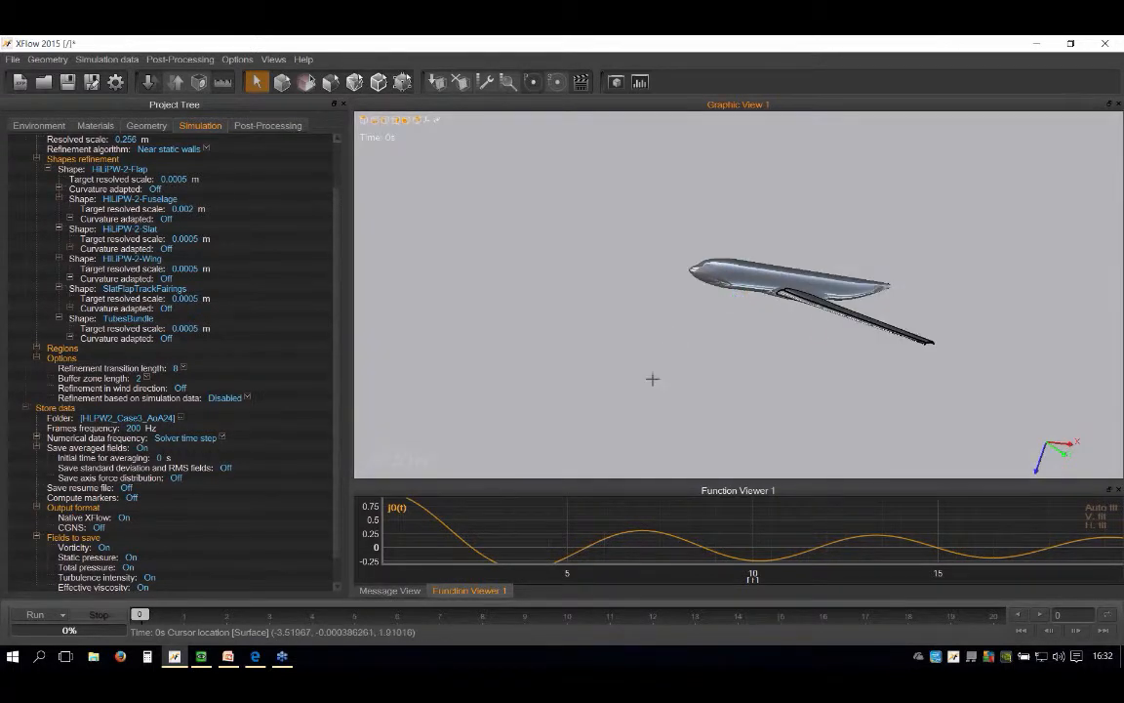
scroll(607, 311, up, 1)
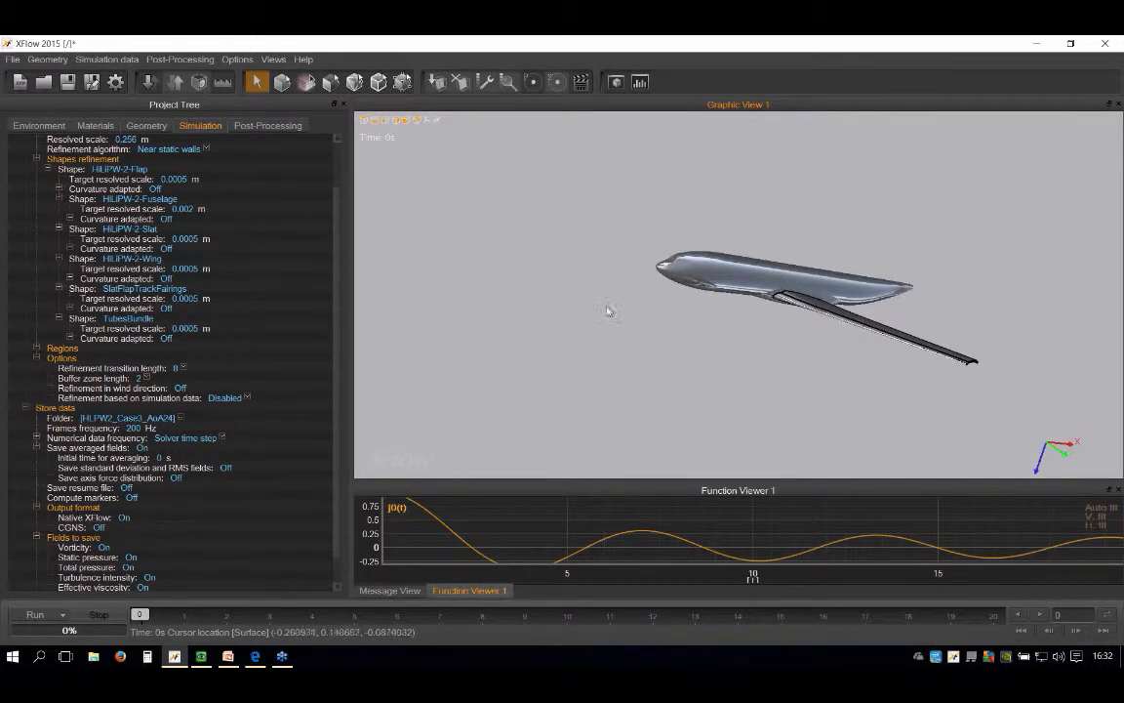
click(160, 458)
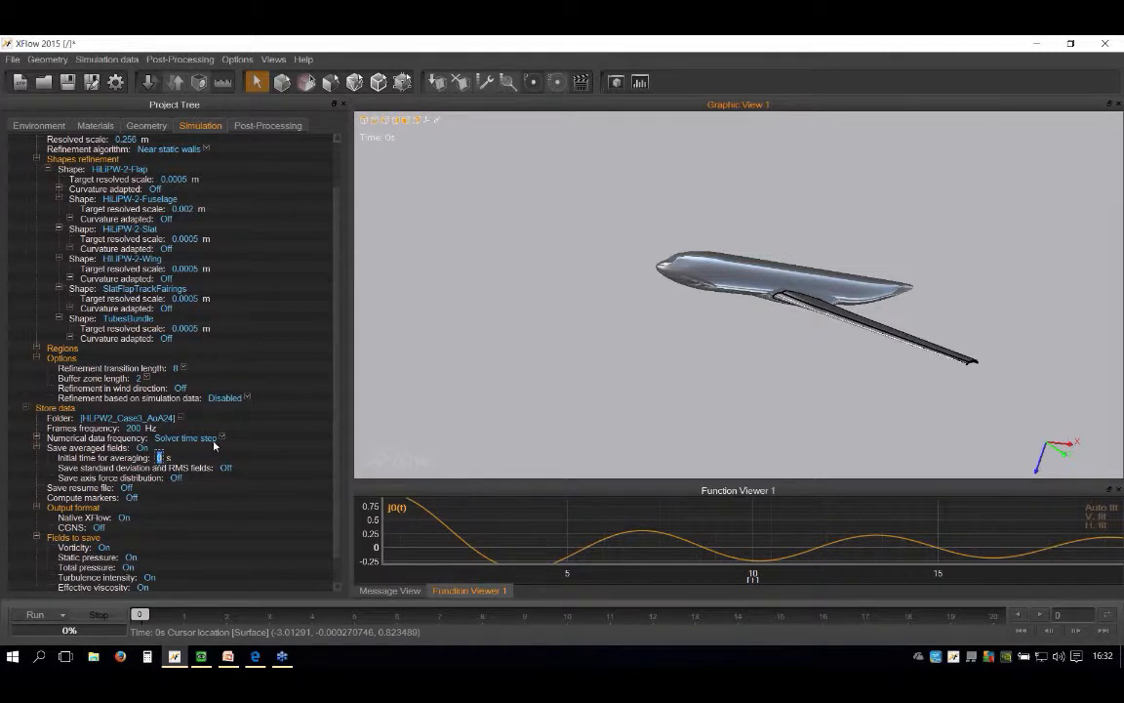
text(0.05)
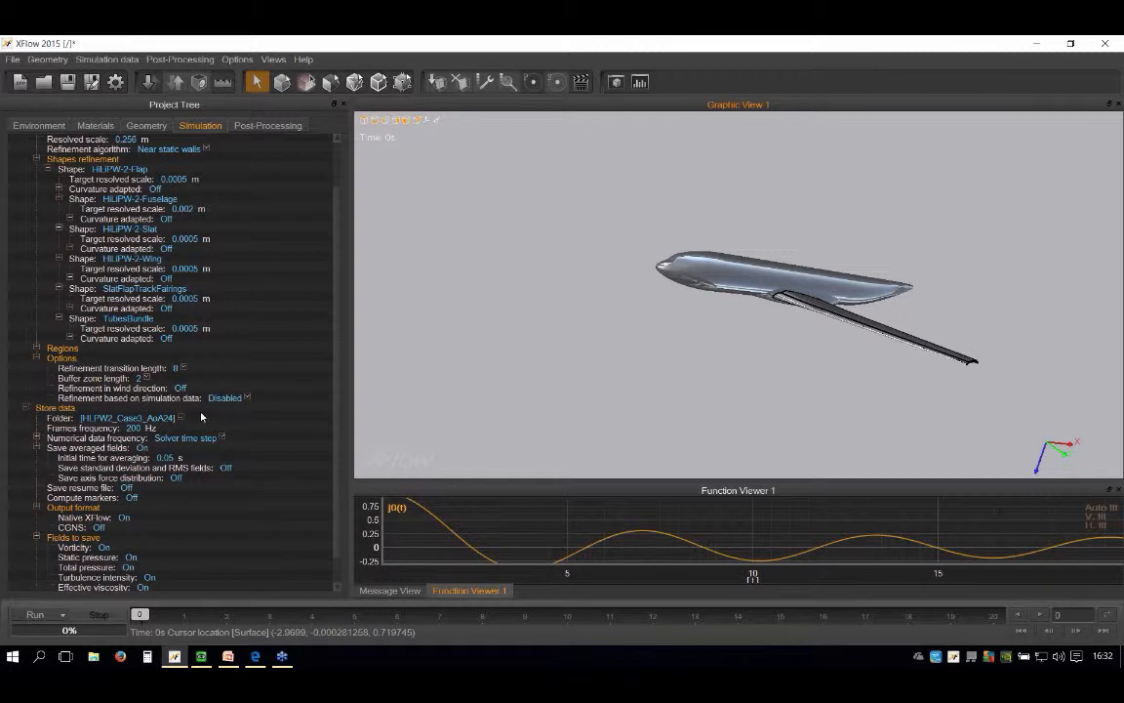
Step: Save the project as HLPW2_Case3_AoA24.xfp in the desktop folder HLPW2, overwriting the existing file
scroll(189, 408, down, 1)
scroll(188, 400, up, 3)
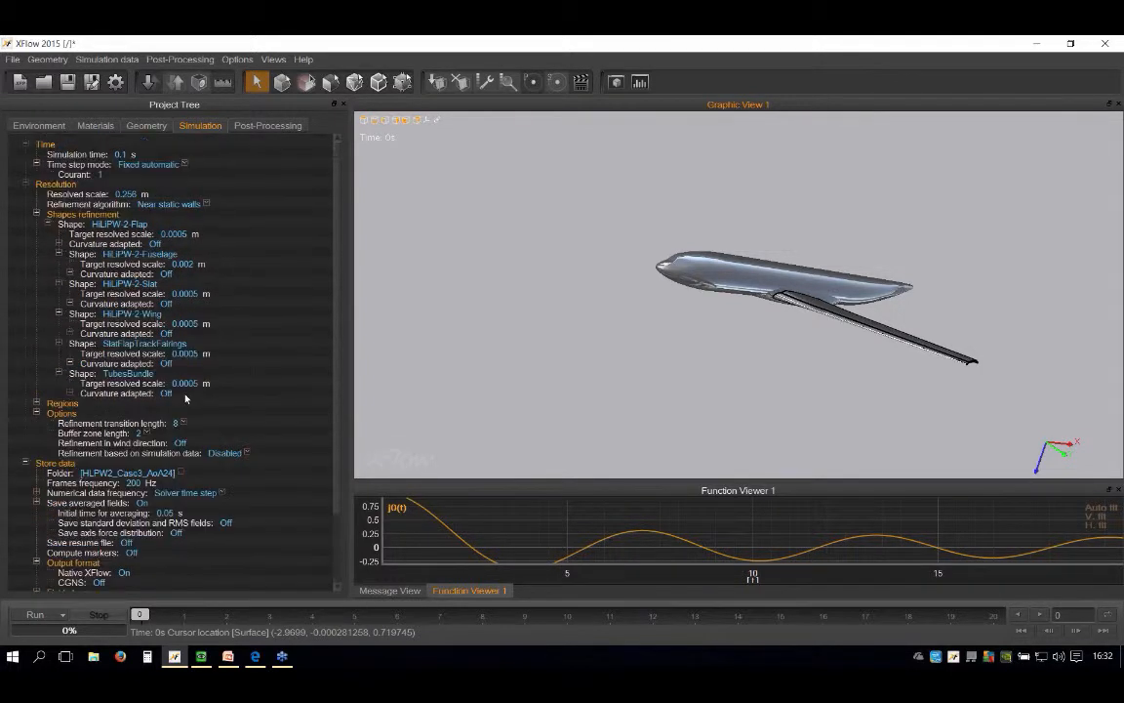
click(94, 80)
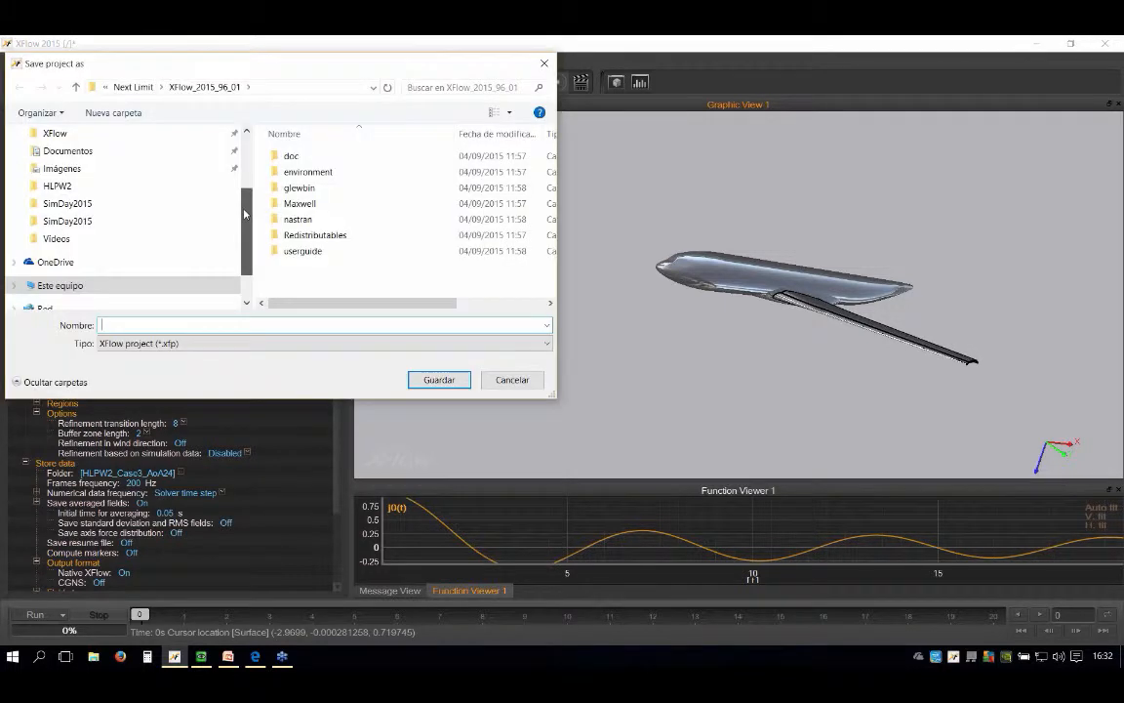
scroll(117, 146, up, 3)
click(61, 226)
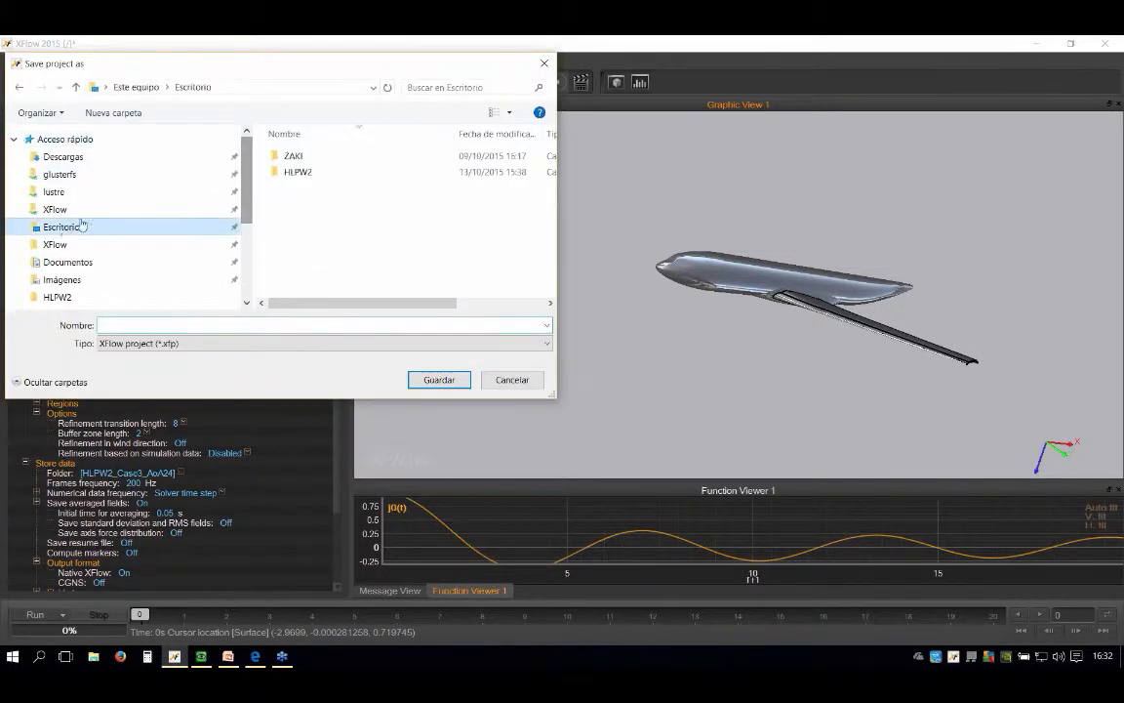
double_click(297, 172)
click(306, 162)
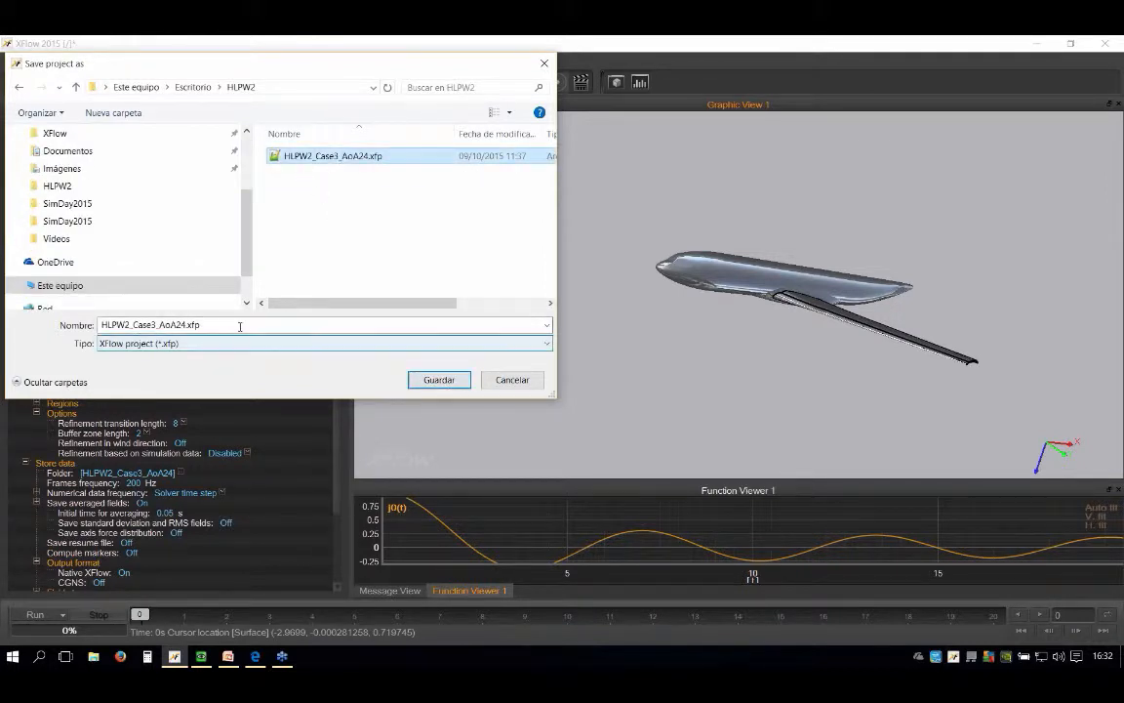
click(439, 380)
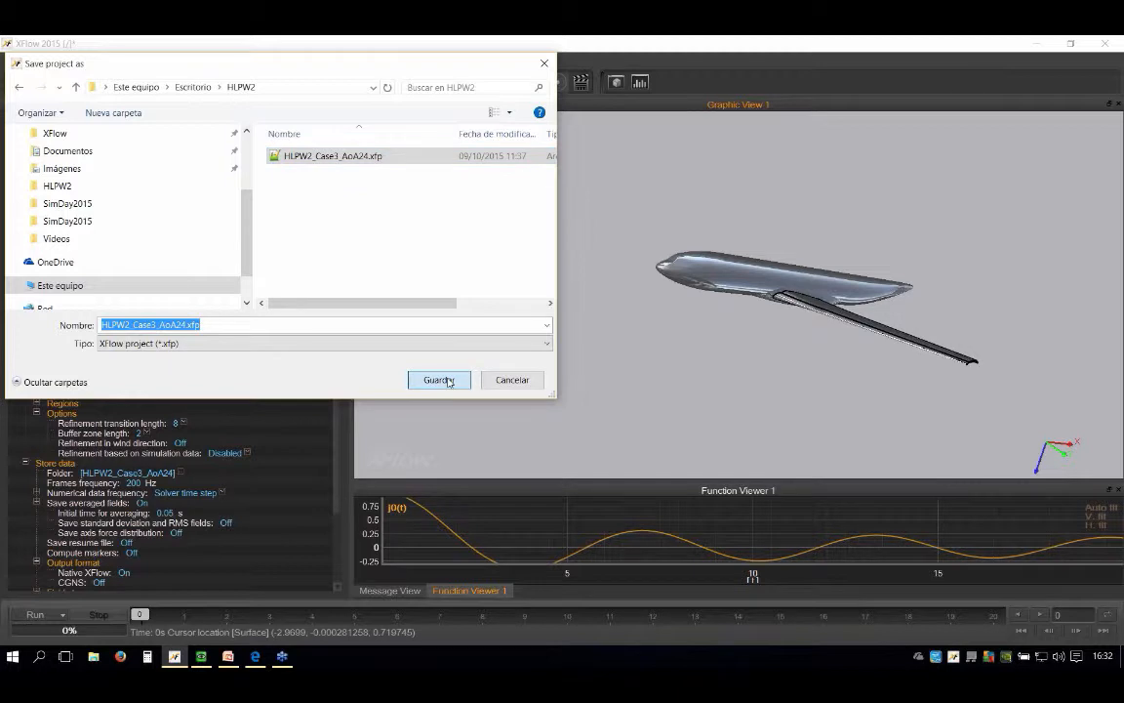
click(610, 349)
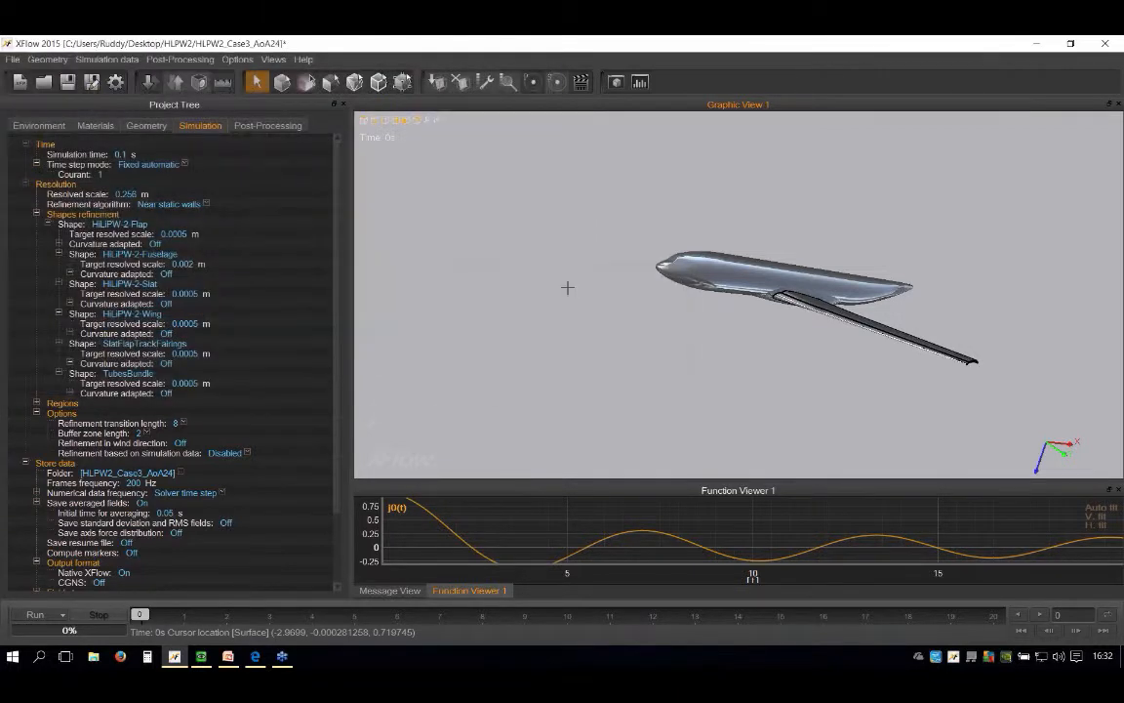
Step: Switch to the desktop's HLPW2 folder and examine the saved geometry, layout and project files
scroll(658, 283, up, 2)
scroll(582, 269, down, 3)
scroll(702, 293, up, 1)
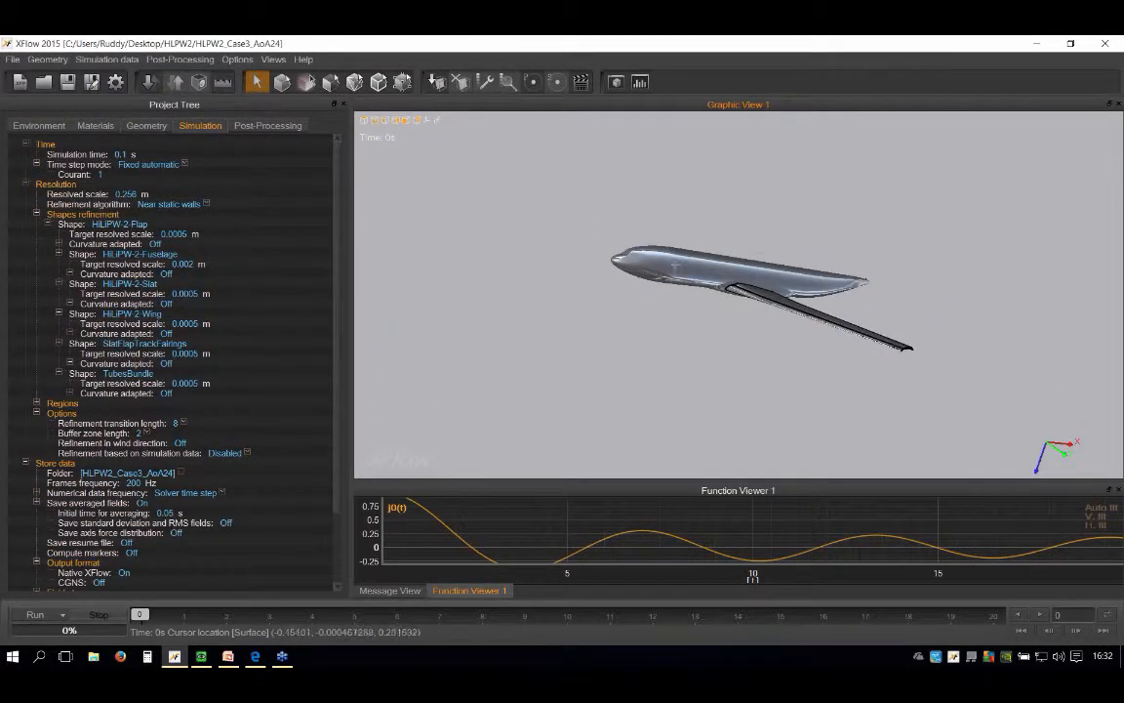
click(1037, 45)
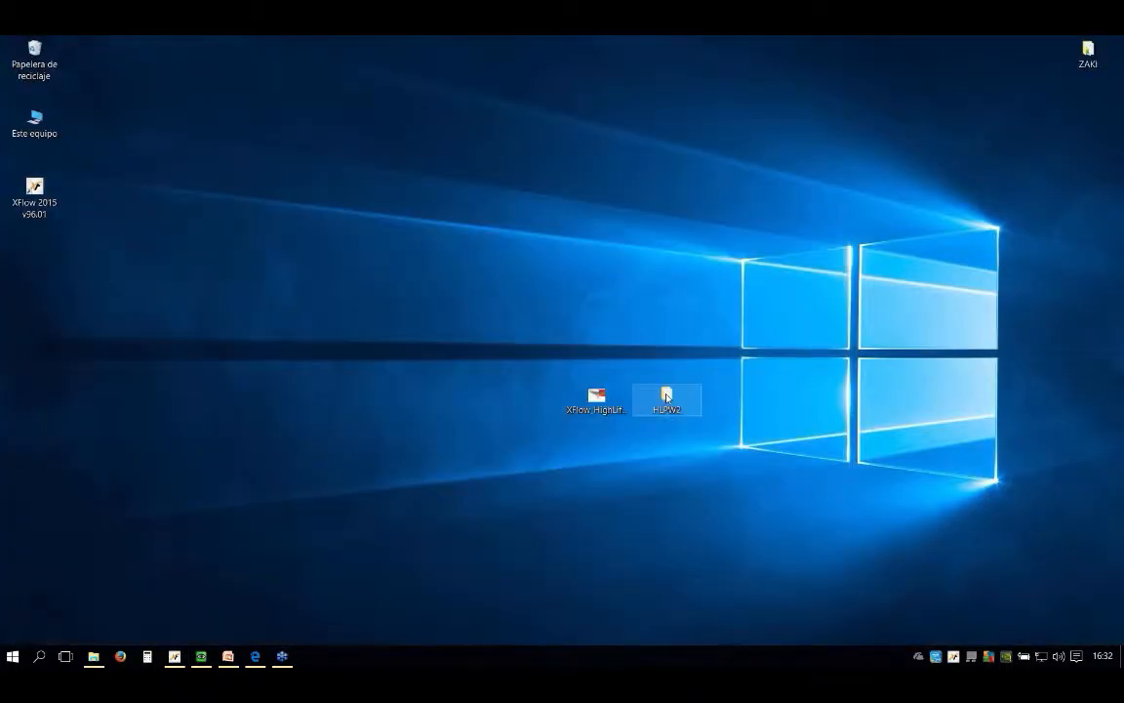
double_click(668, 396)
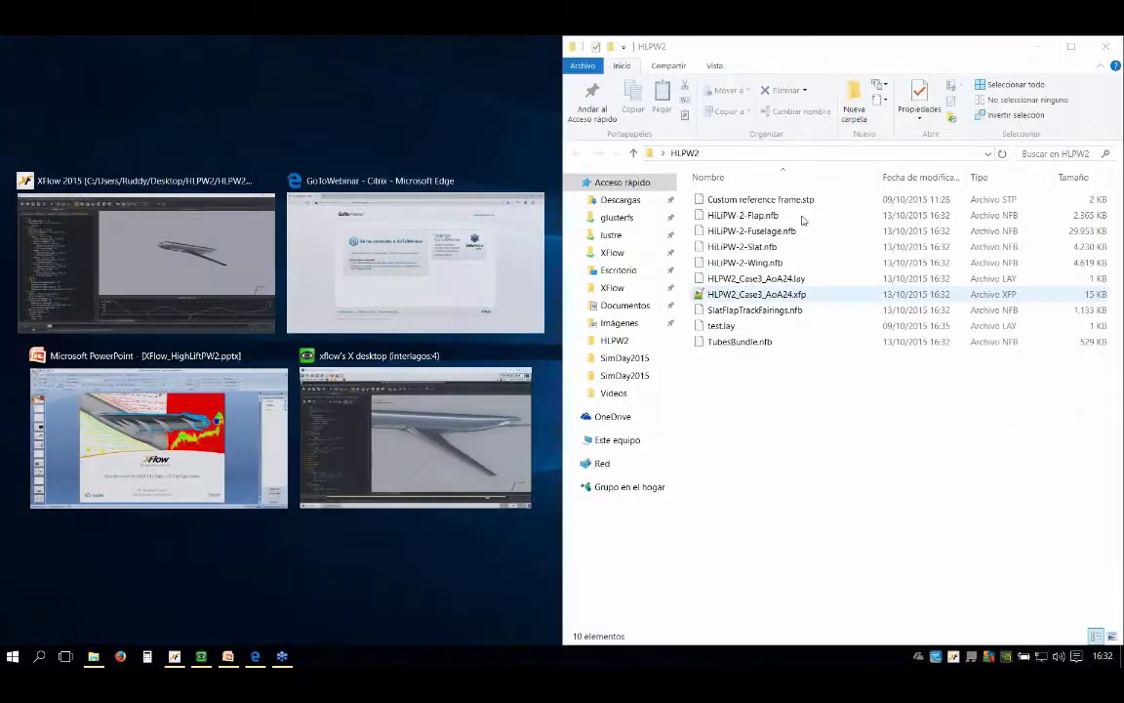
click(742, 214)
shift+click(739, 341)
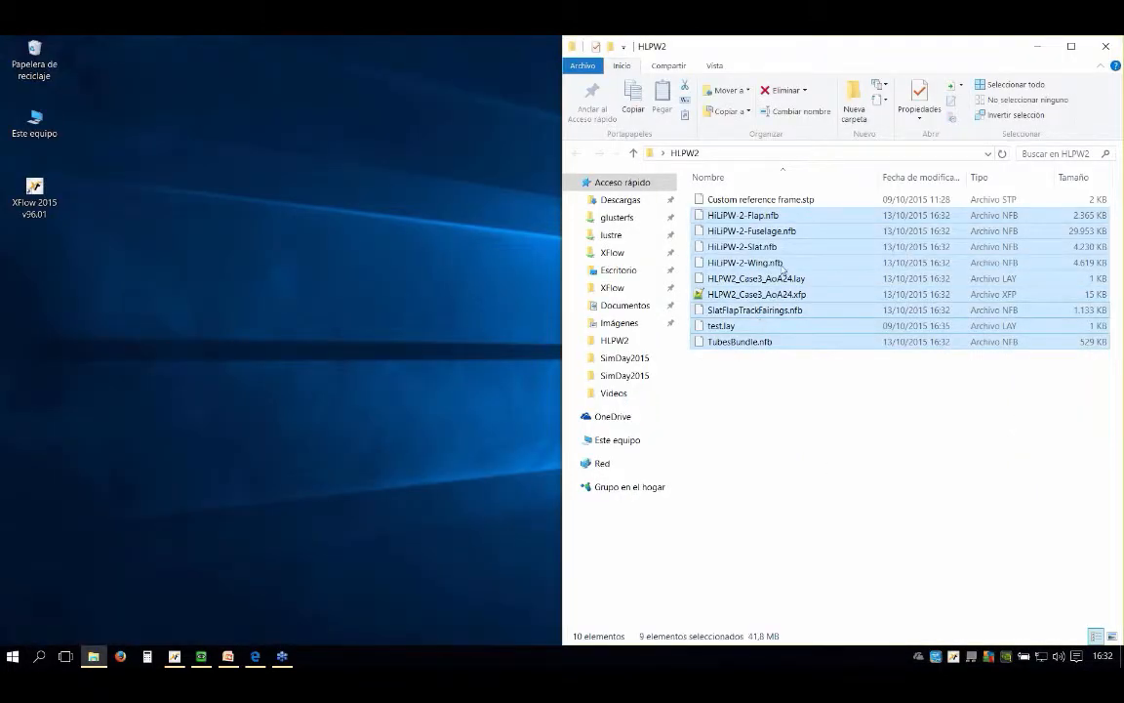
ctrl+click(771, 279)
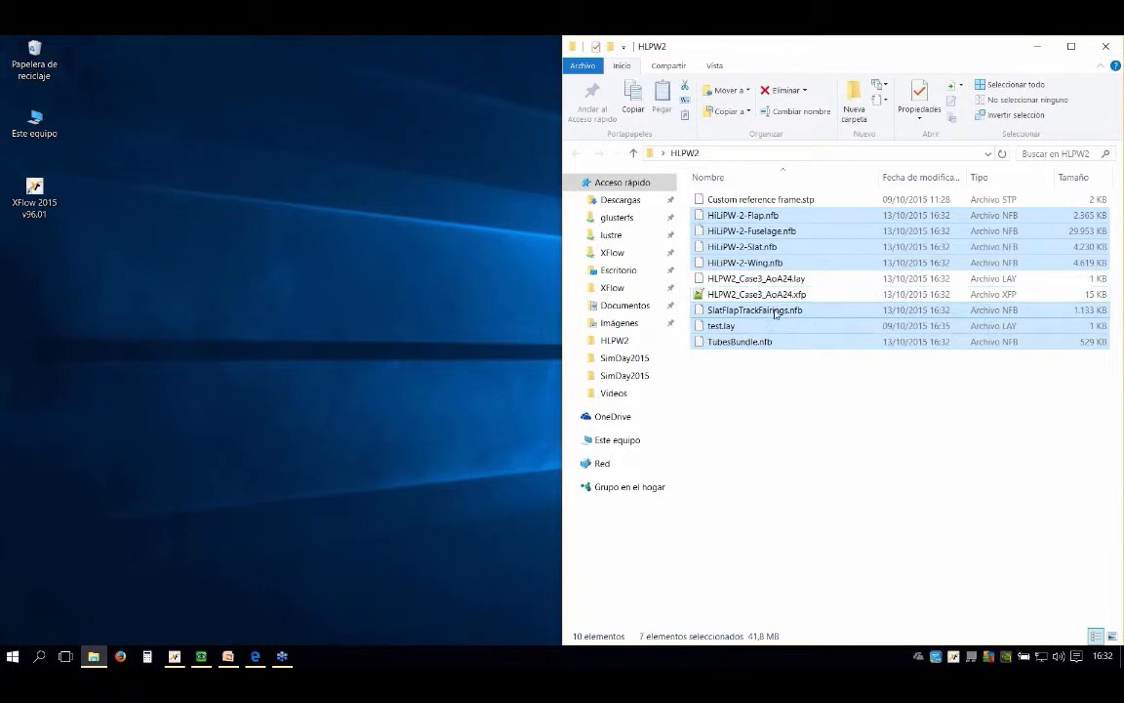
click(795, 294)
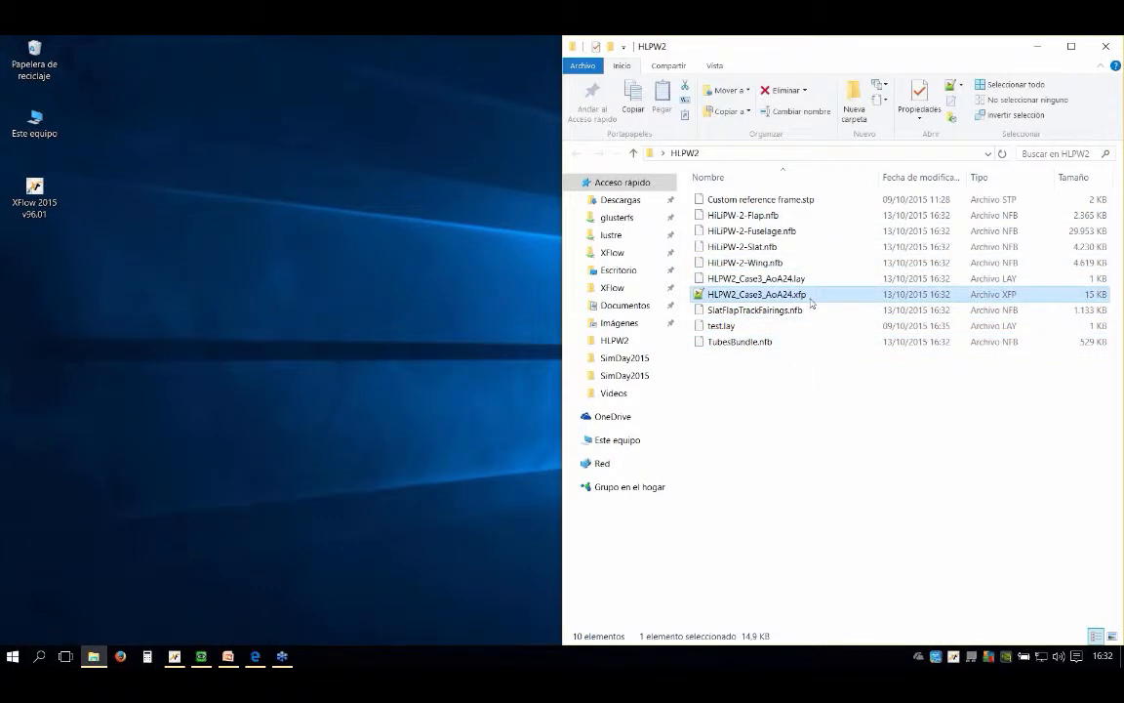
Step: Open HLPW2_Case3_AoA24.xfp in Notepad++ and review its environment, shape, resolution and data storage settings
double_click(809, 301)
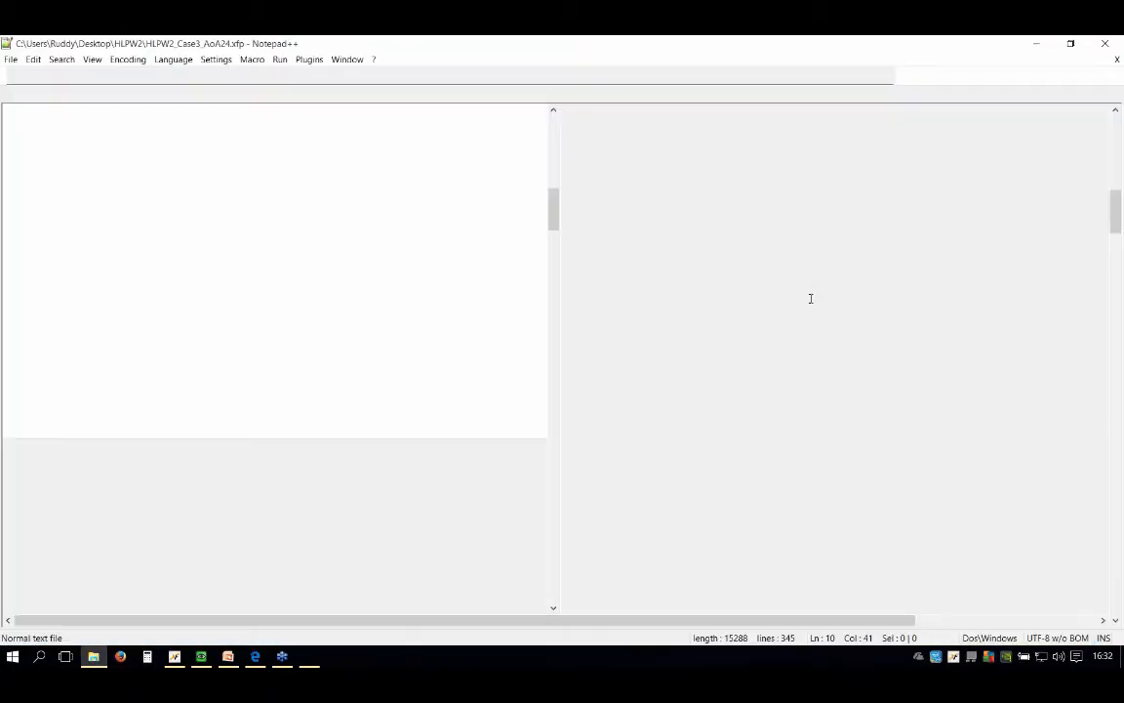
scroll(431, 193, down, 2)
scroll(401, 201, up, 11)
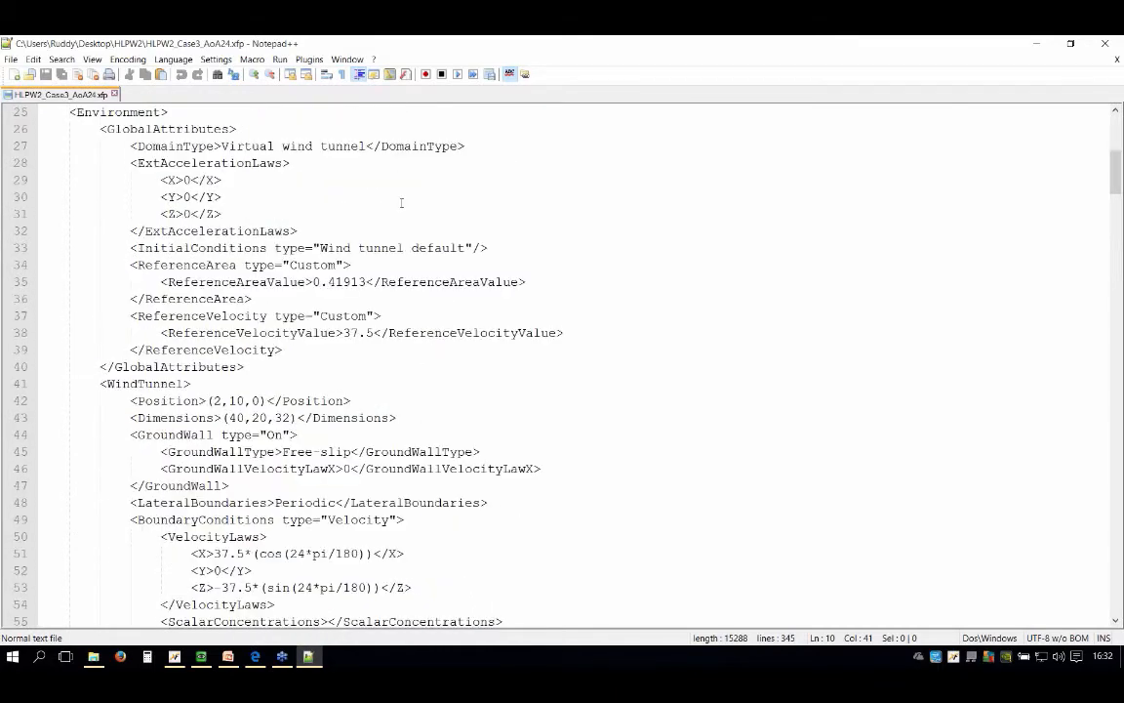
scroll(478, 259, down, 1)
scroll(479, 259, down, 20)
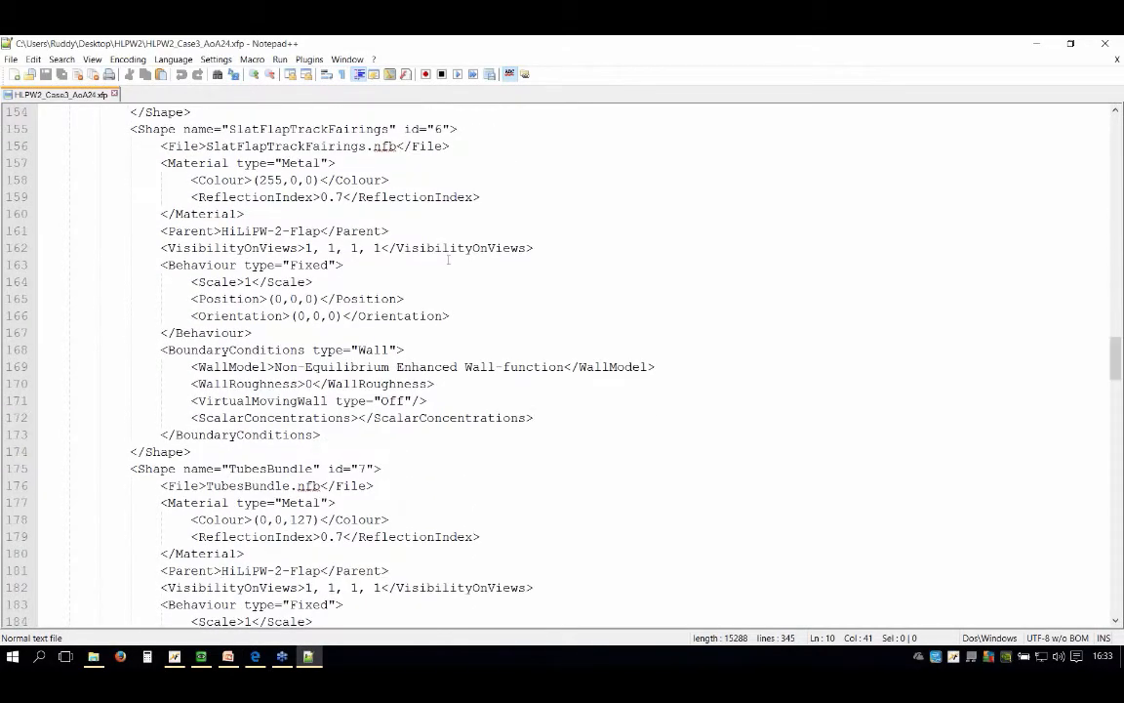
scroll(448, 259, down, 20)
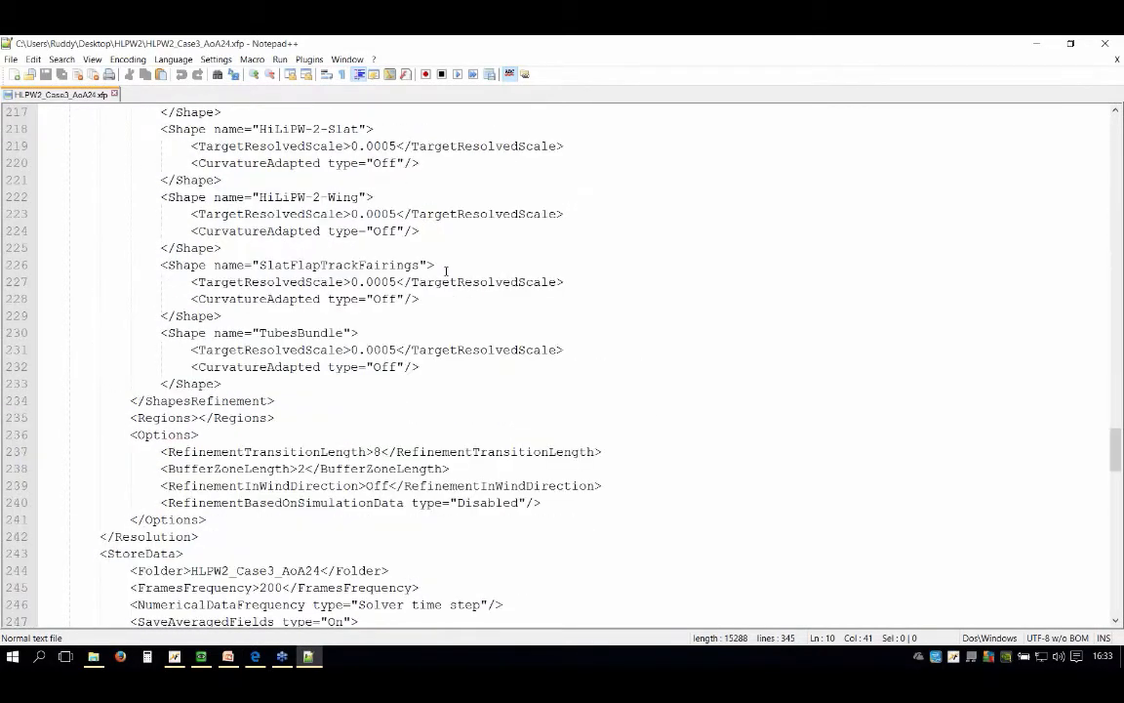
scroll(841, 318, up, 14)
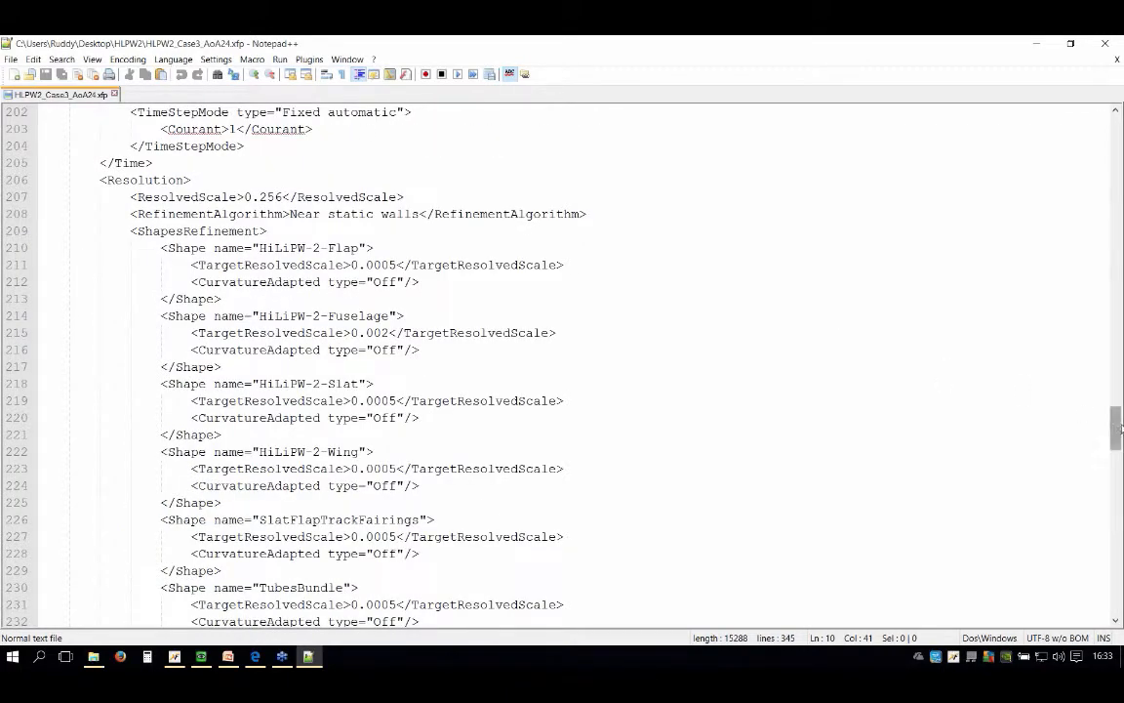
drag(1115, 427, 1113, 107)
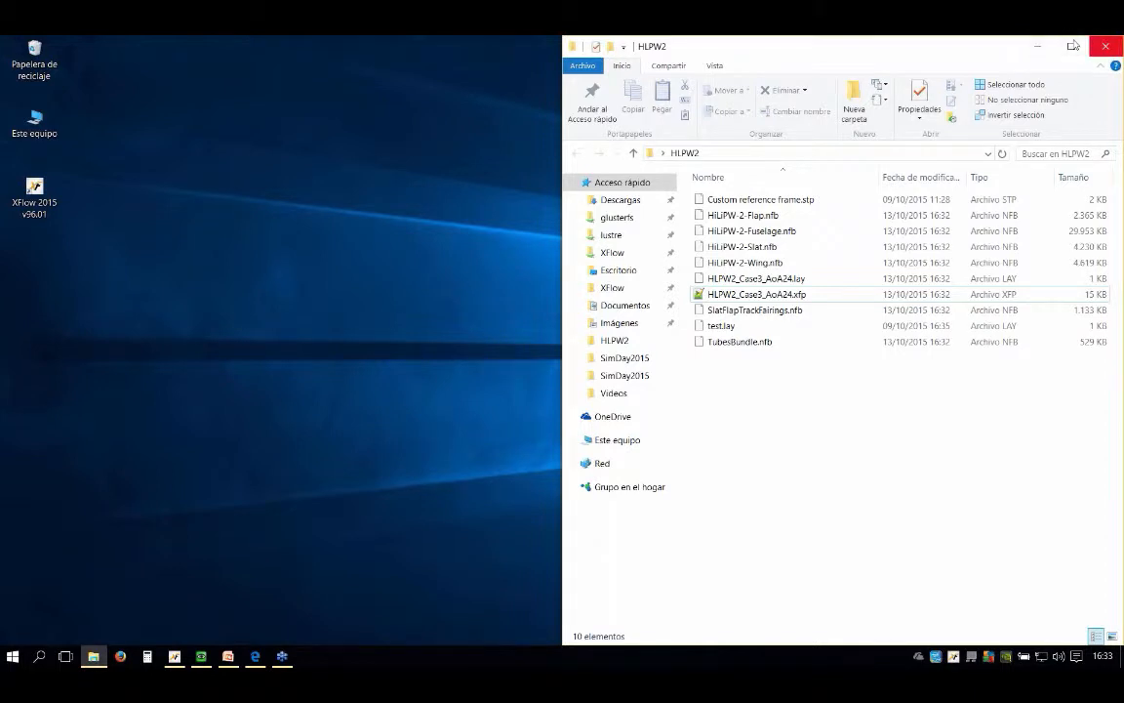
click(1039, 45)
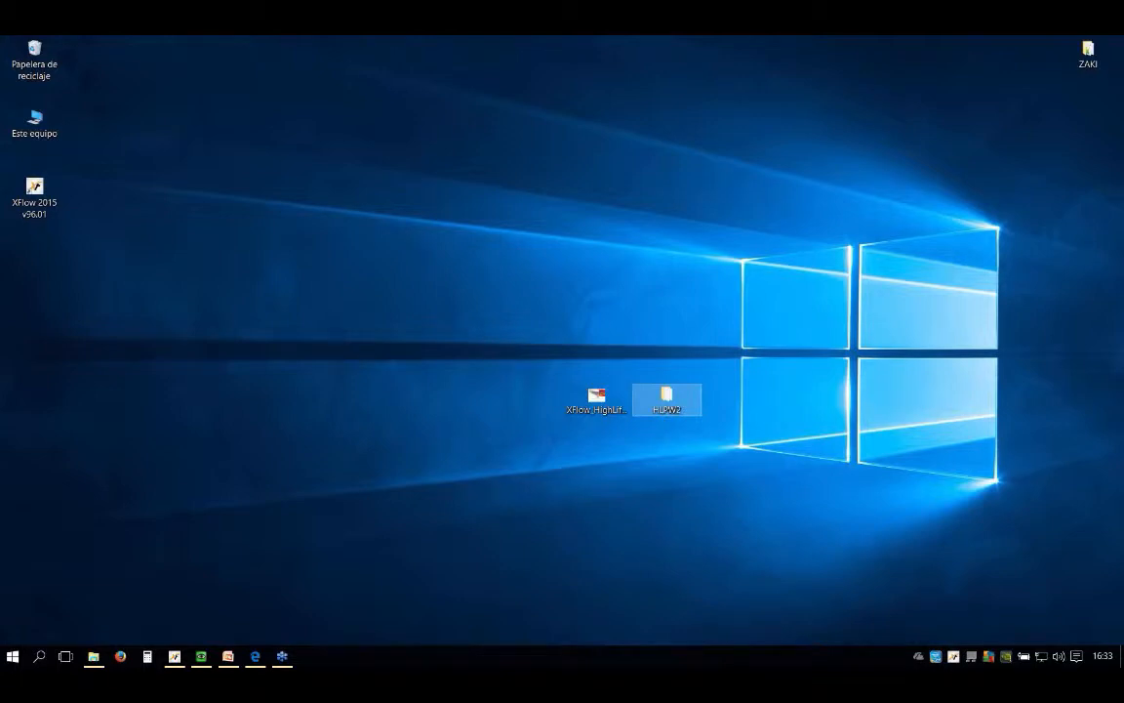
Step: Switch to the Rescale job list and view the active and saved jobs before showing all jobs again
click(1114, 94)
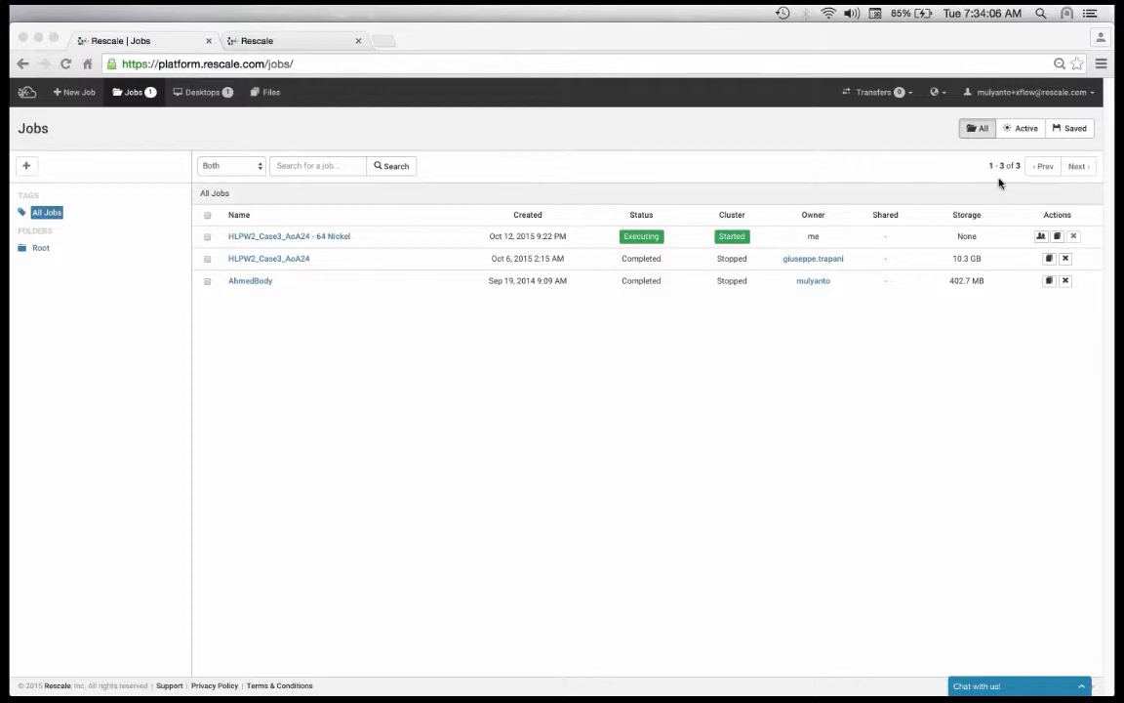
click(1023, 131)
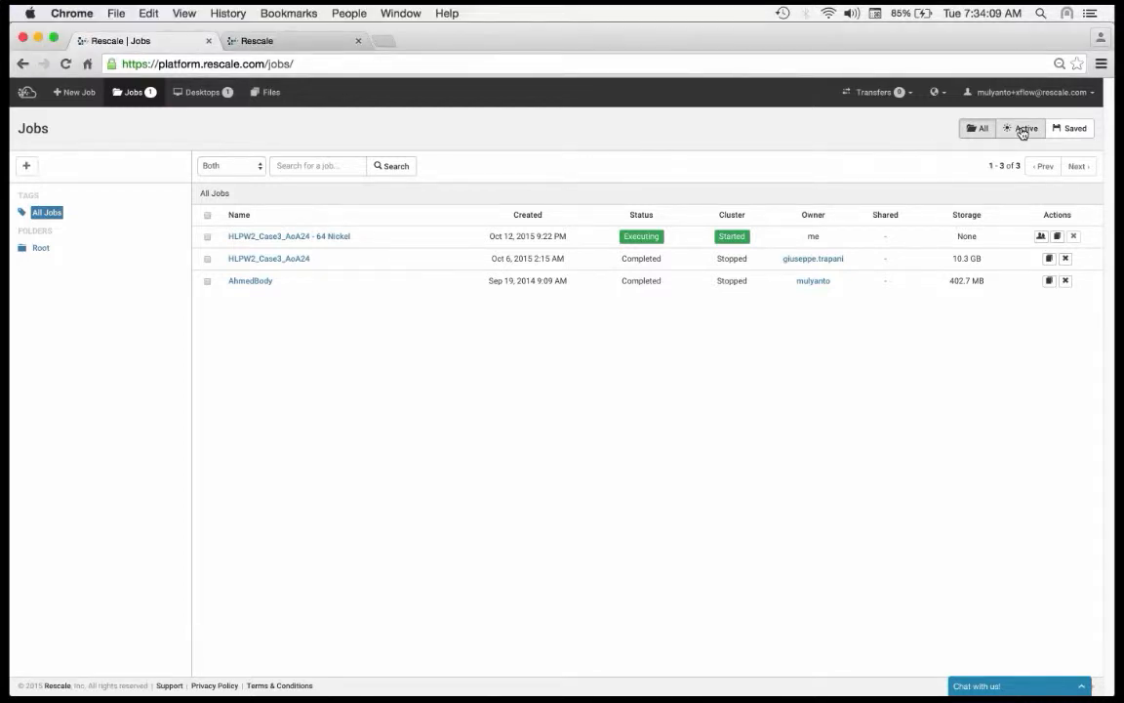
click(1022, 132)
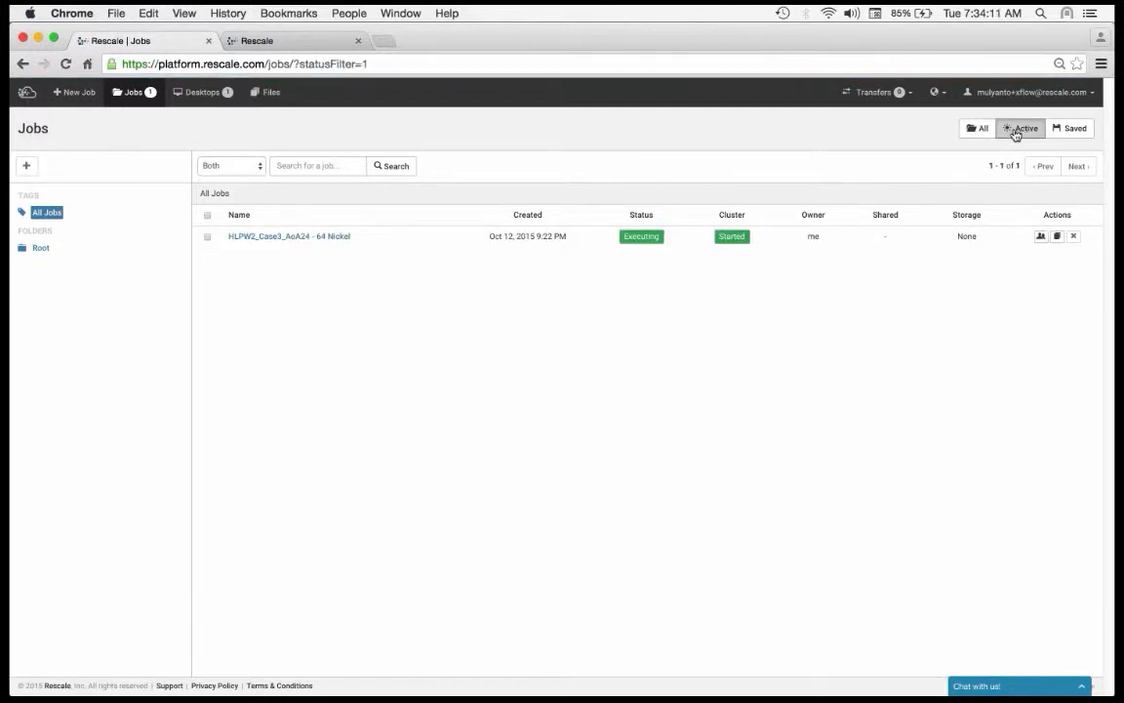
click(1052, 131)
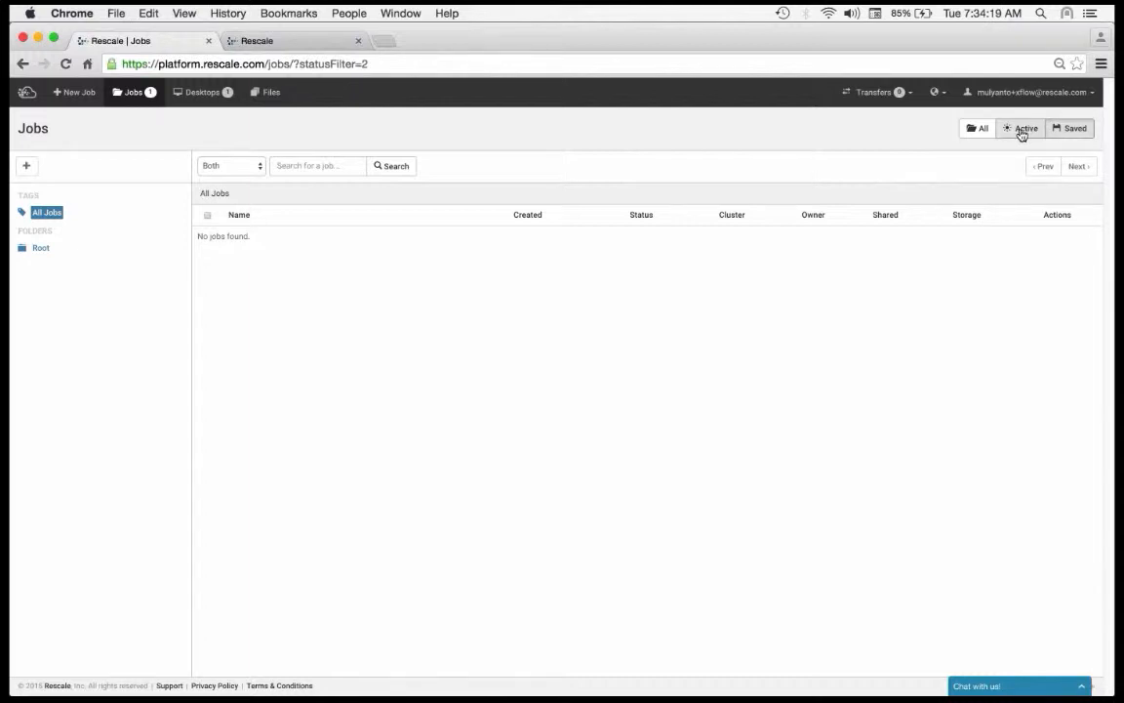
click(1022, 133)
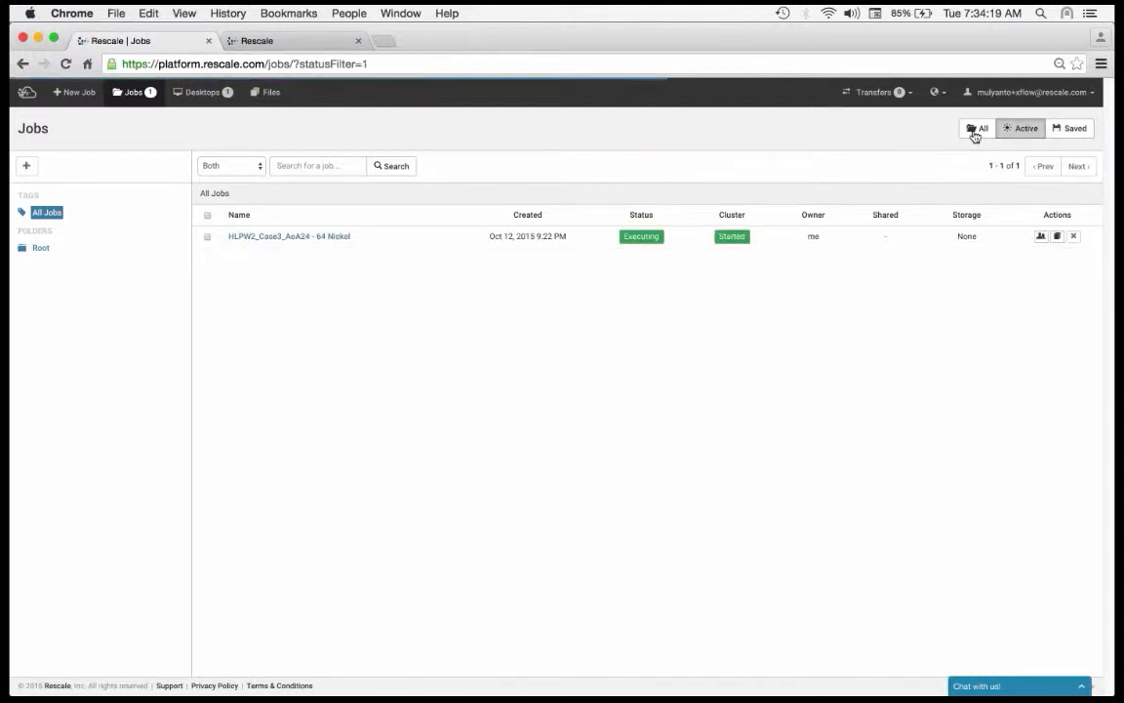
click(975, 130)
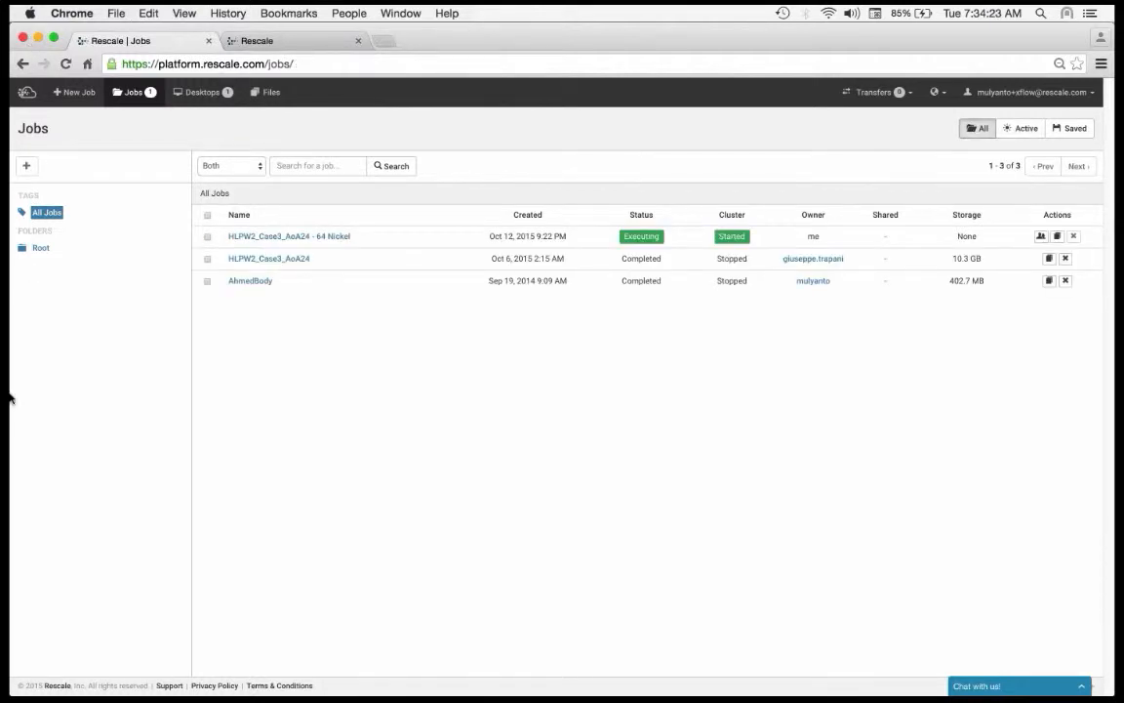
Step: Create a new job folder named XFlow Webinar under Root
click(28, 167)
click(43, 247)
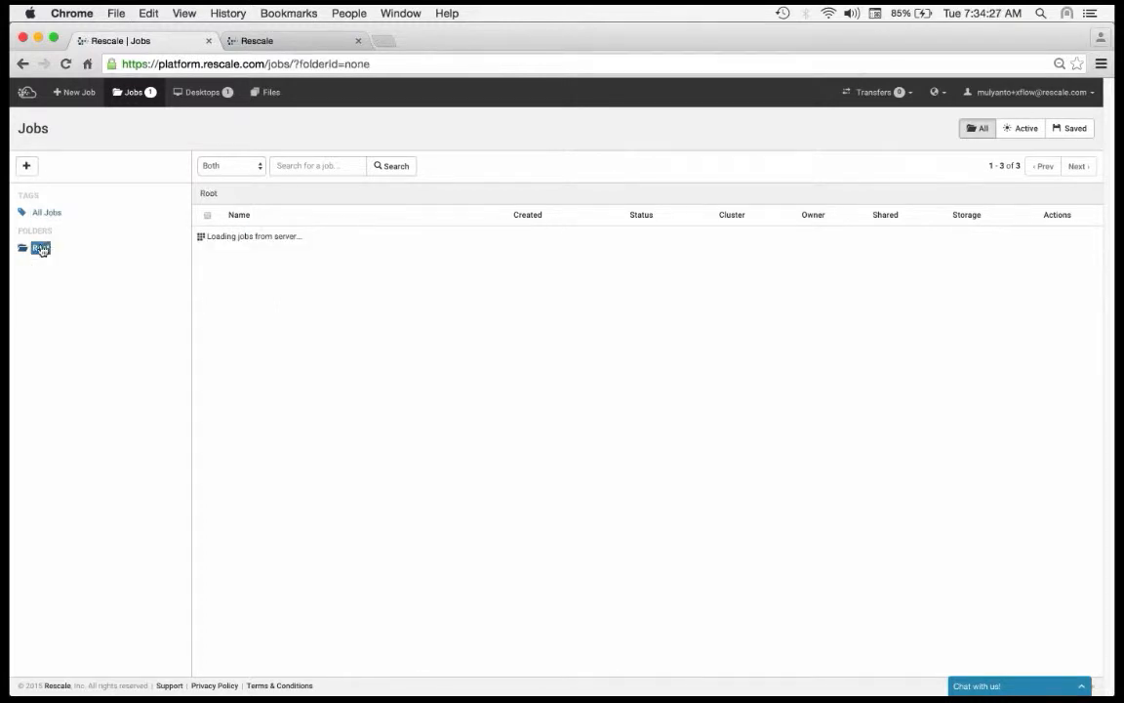
click(27, 167)
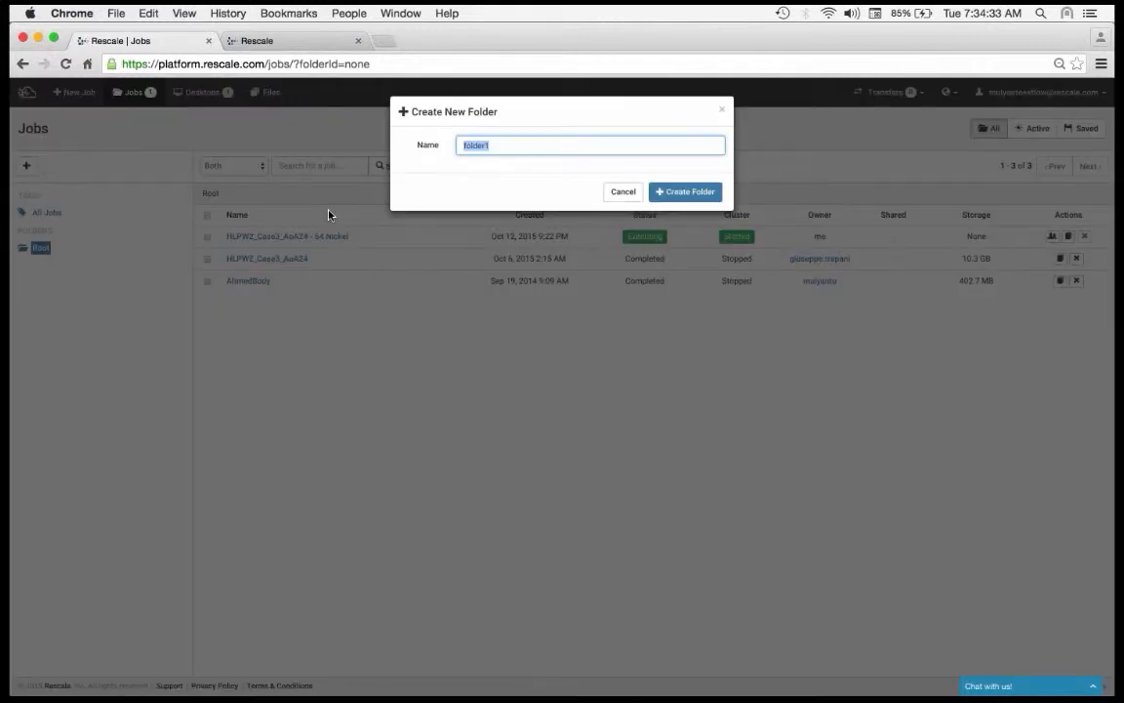
text(XFl)
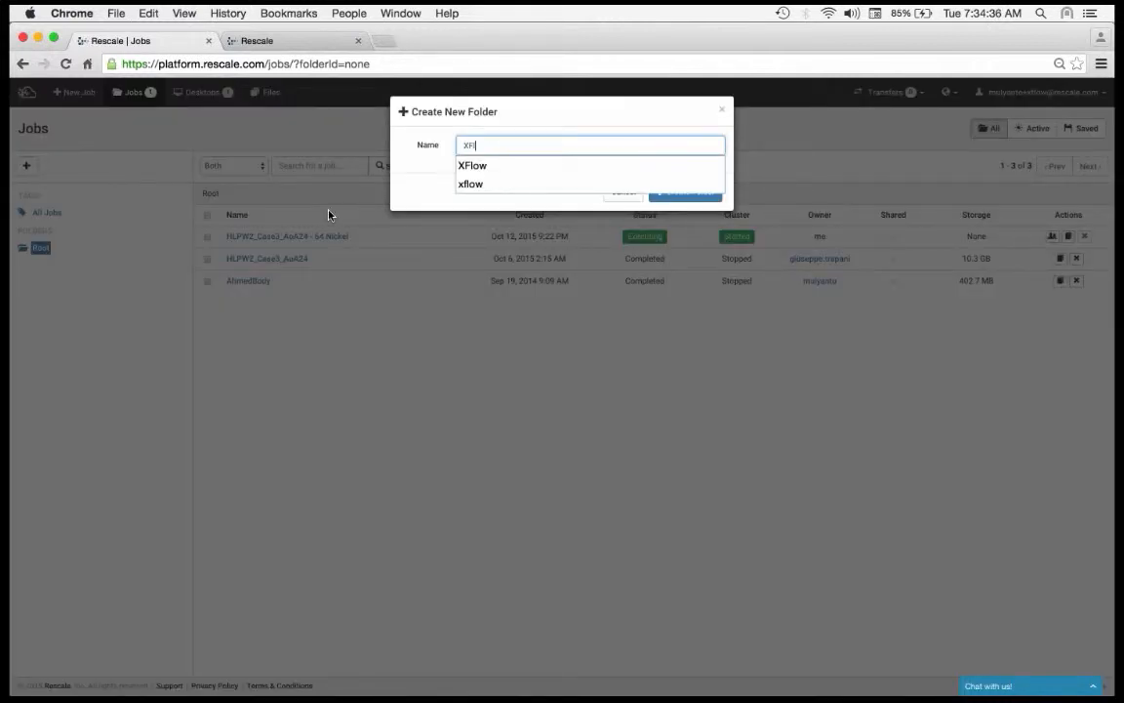
text(ow Webinar)
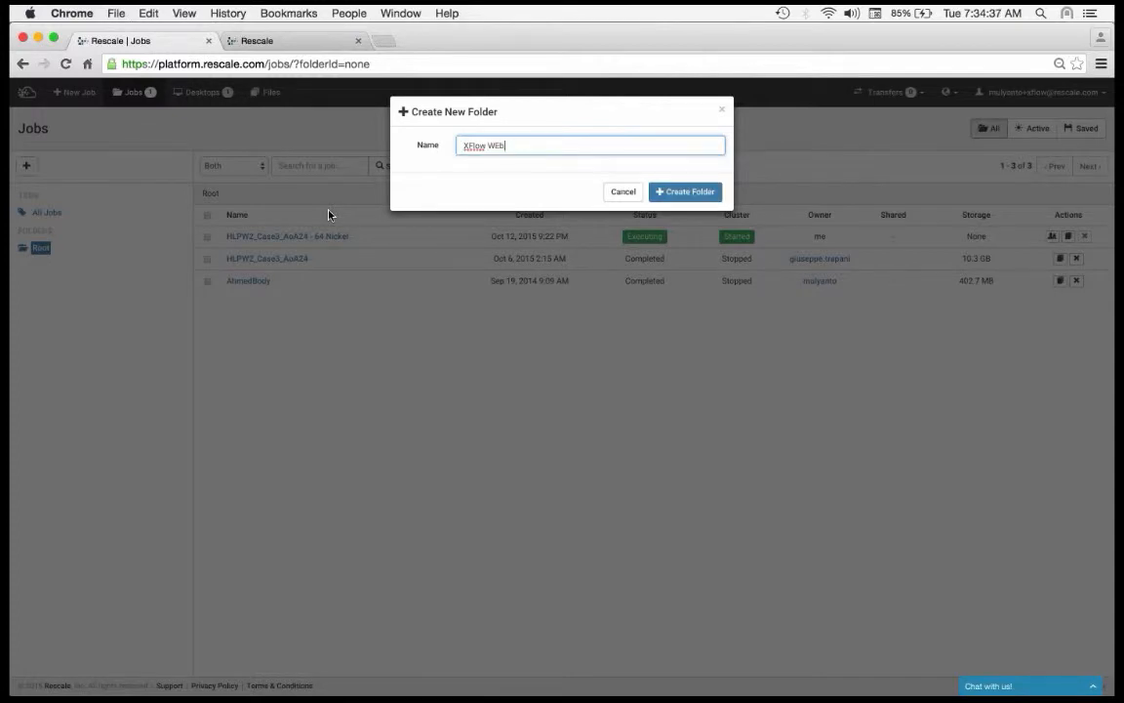
click(703, 196)
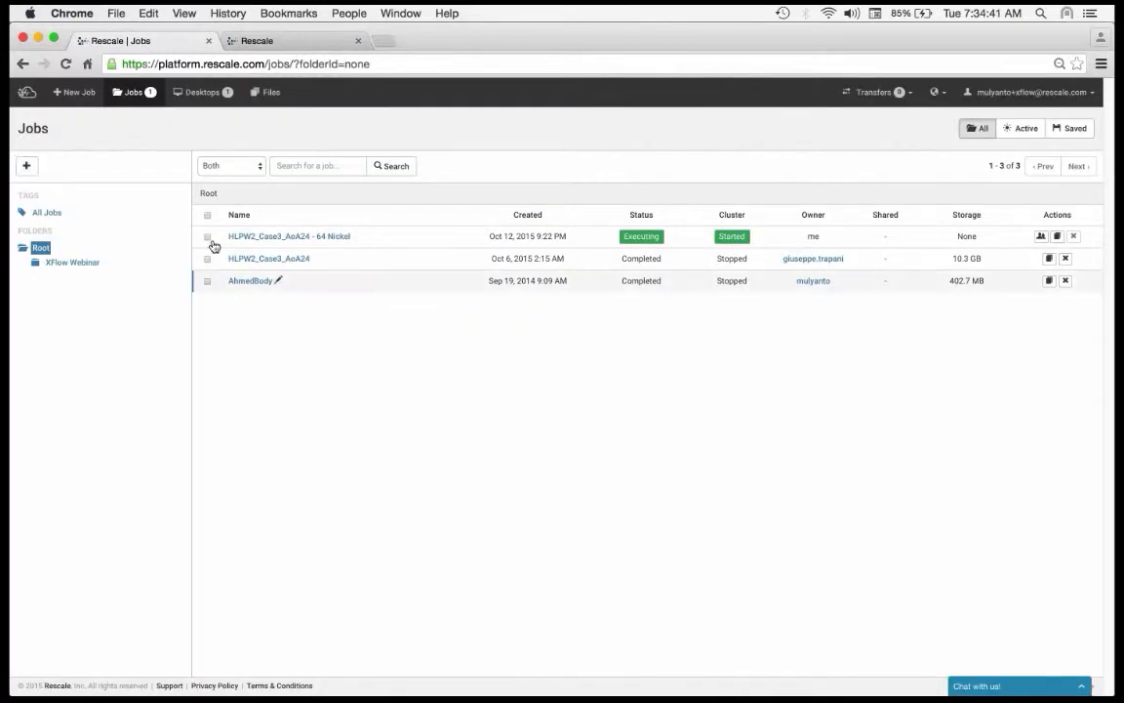
Step: Move HLPW2_Case3_AoA24 - 64 Nickel, HLPW2_Case3_AoA24 and AhmedBody into the XFlow Webinar folder and open that folder
click(207, 237)
click(207, 259)
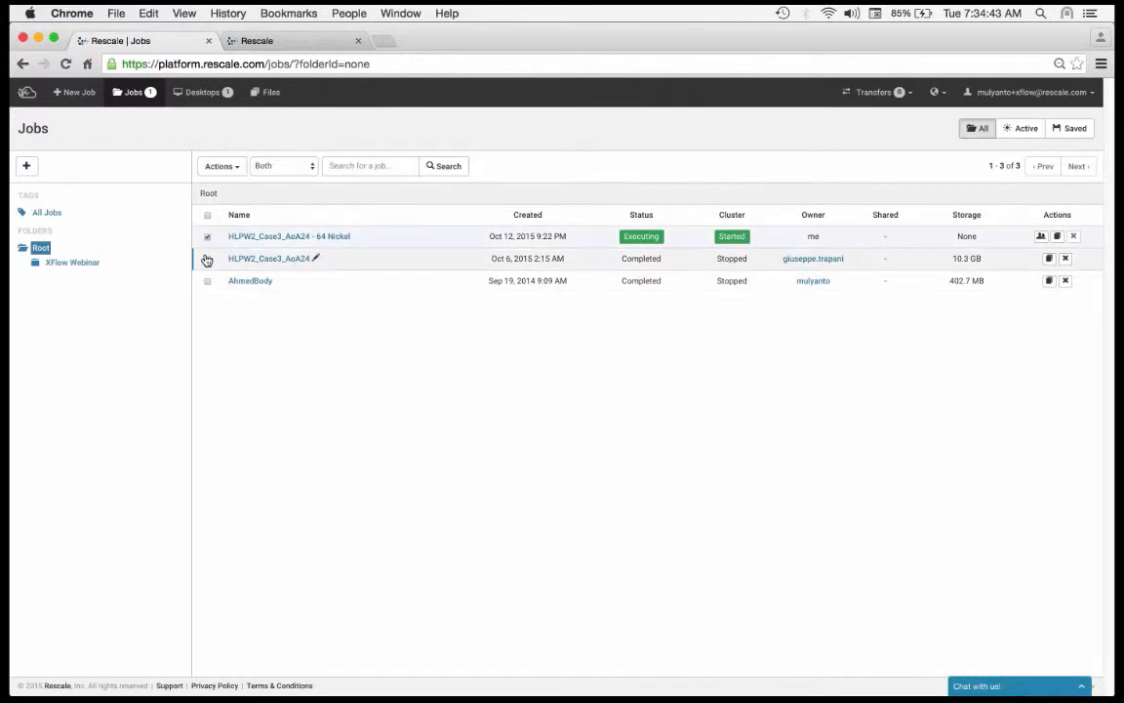
click(207, 281)
click(222, 166)
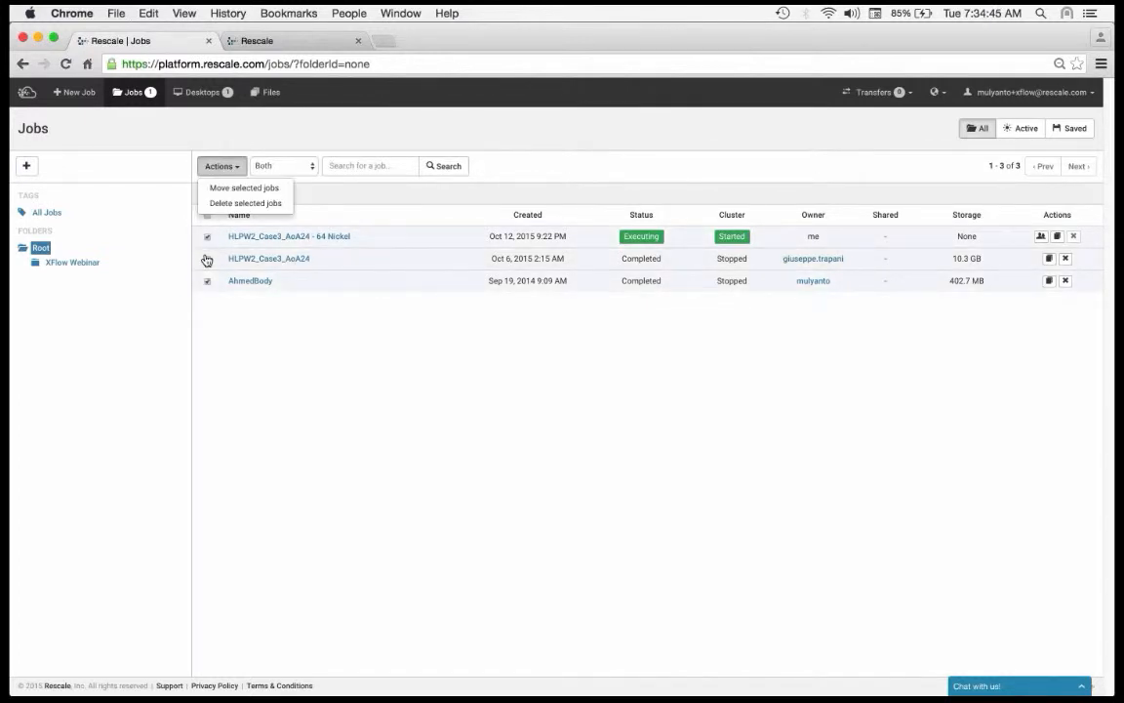
click(244, 187)
click(483, 166)
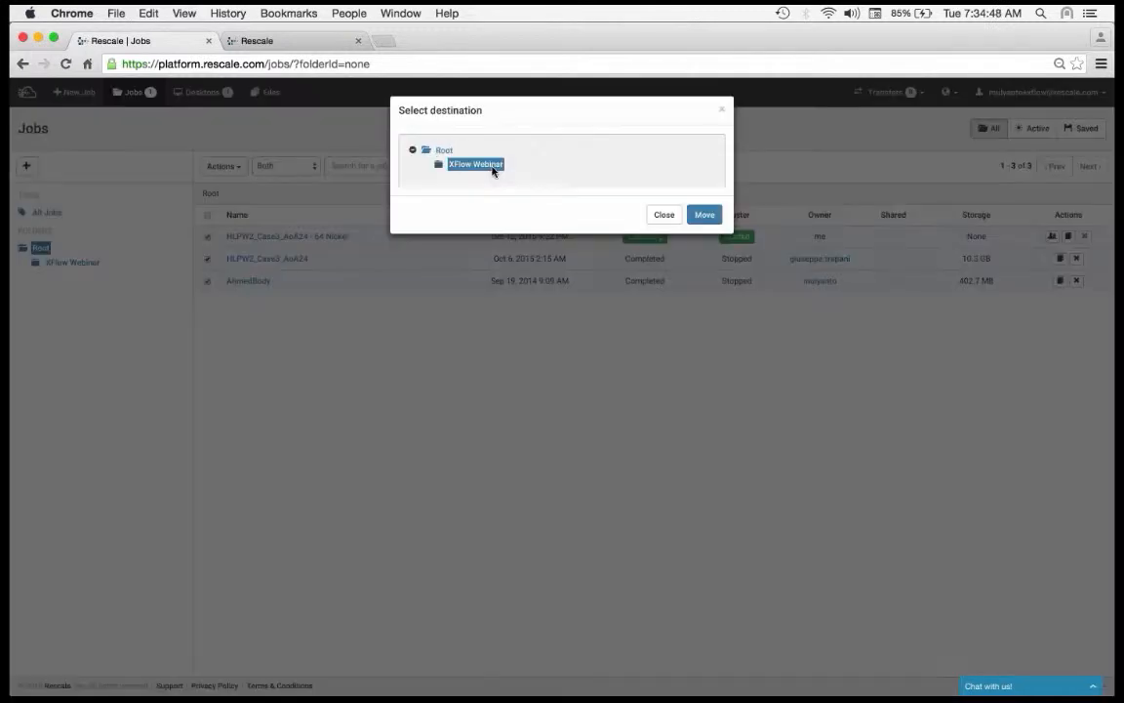
click(704, 215)
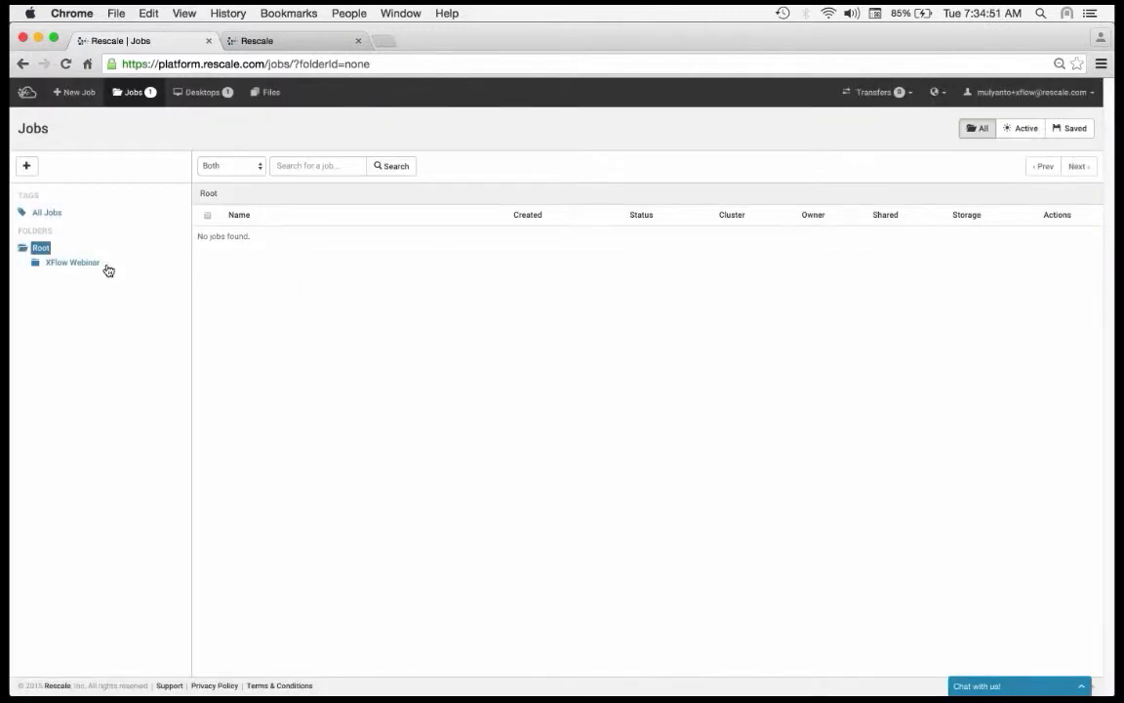
click(72, 262)
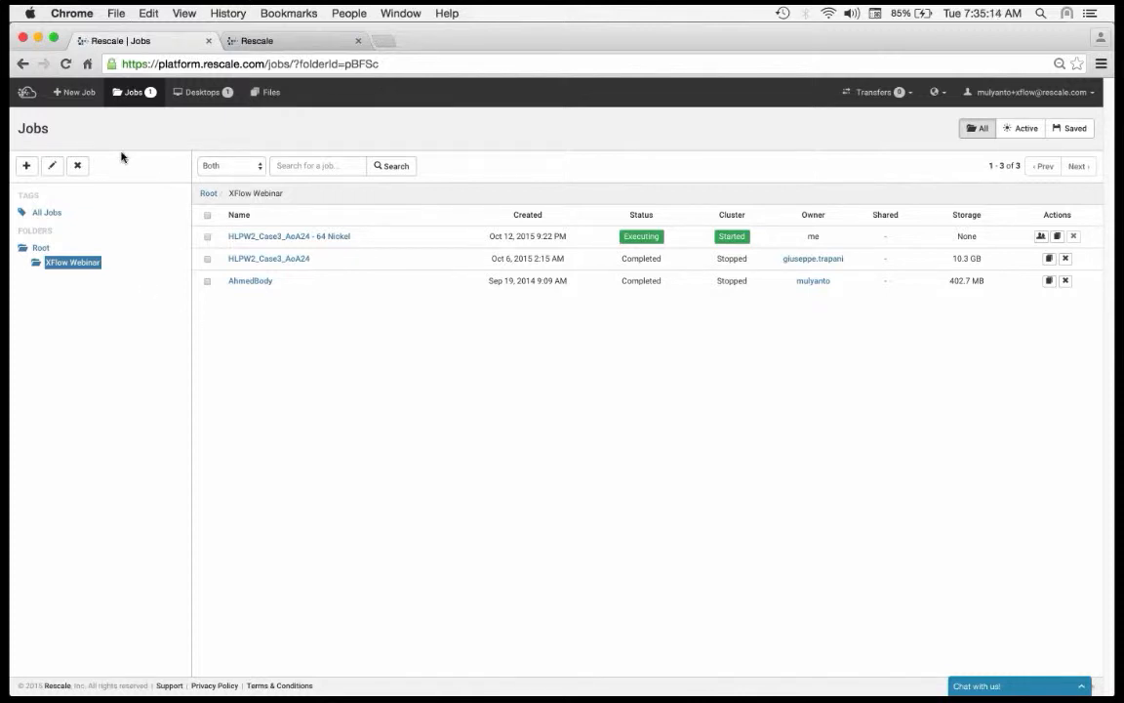
Step: Create a new job and name it XFlow Webinar
click(78, 92)
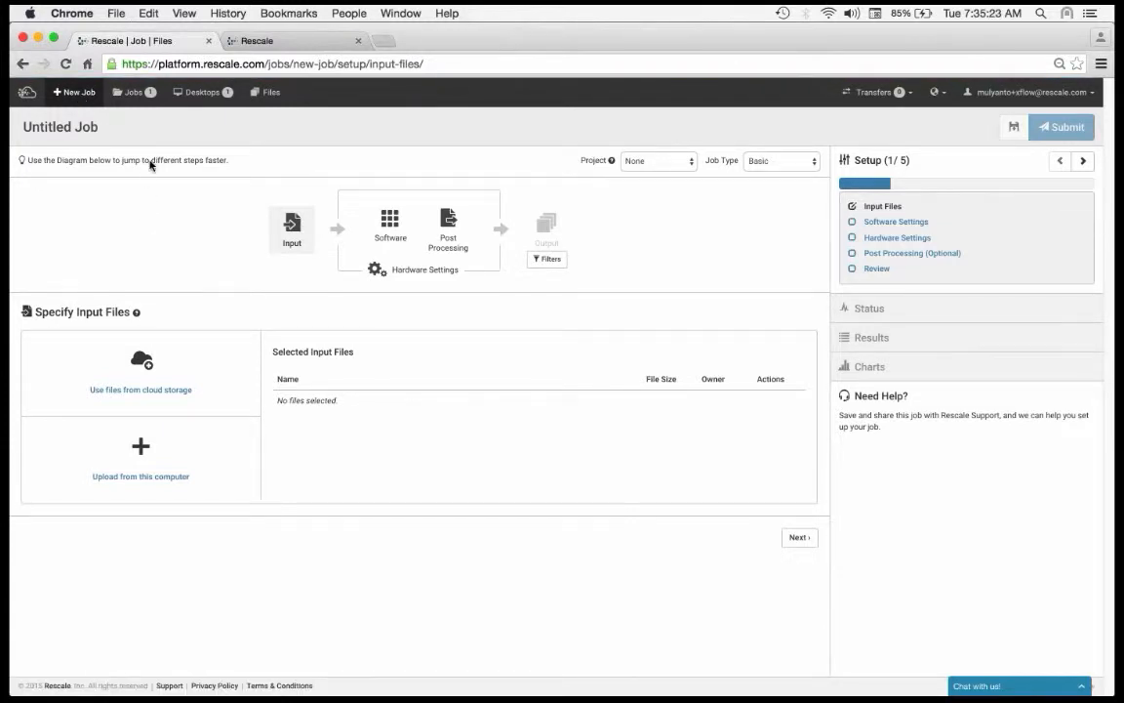
click(111, 124)
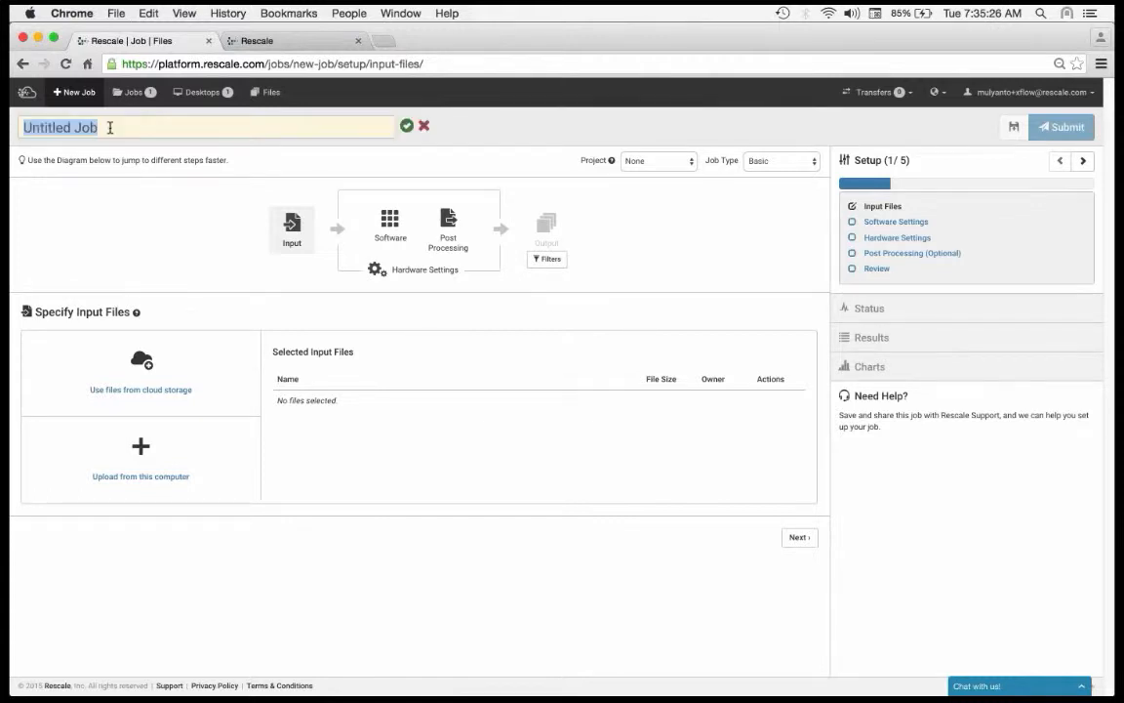
text(X)
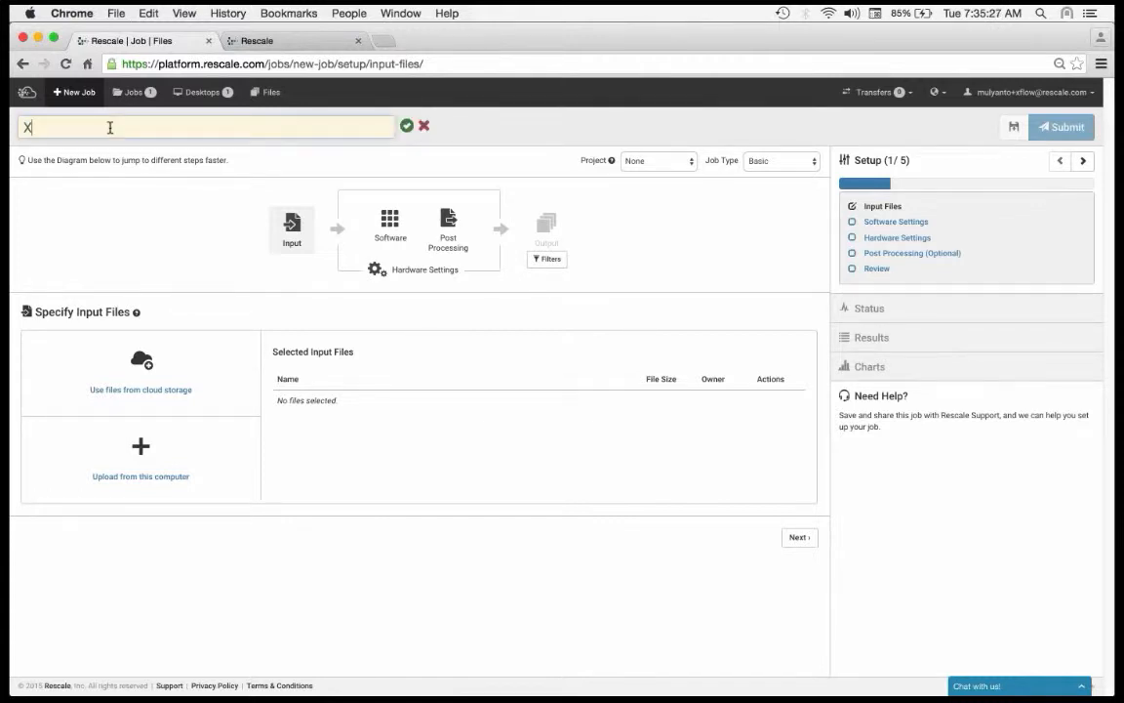
text(Flow Webinar)
click(166, 214)
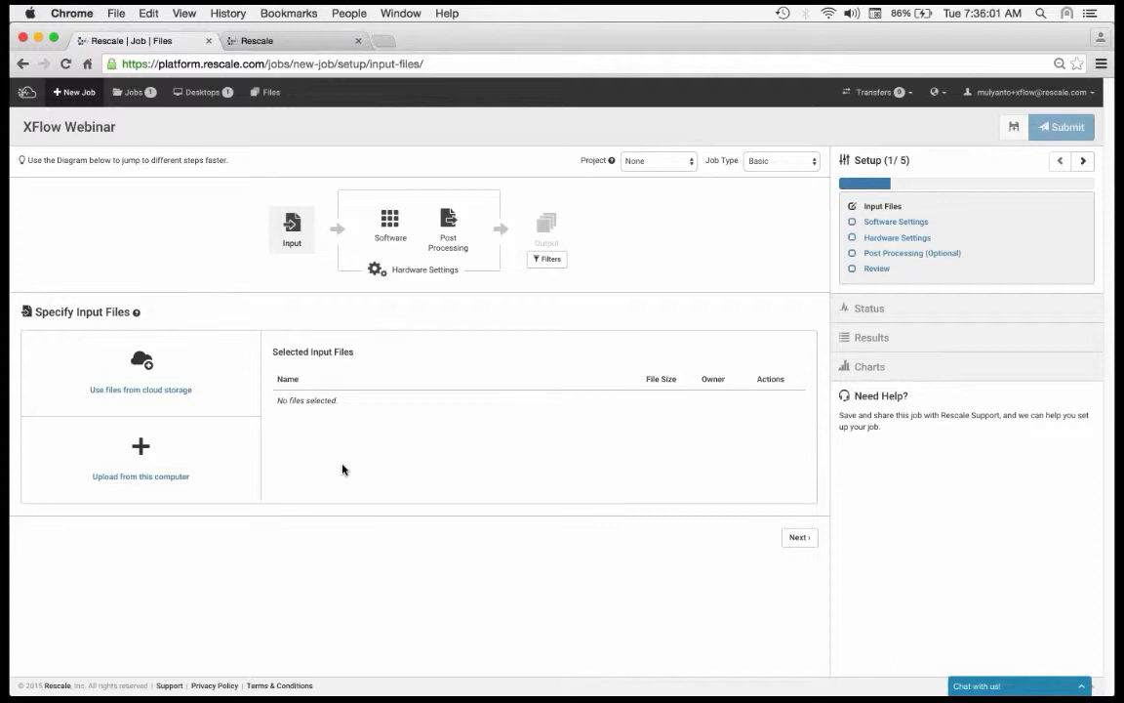
Step: Look through the cloud storage files, and upload all seven files of the local XFLOW Webinar folder as input files, checking their transfer progress
click(211, 368)
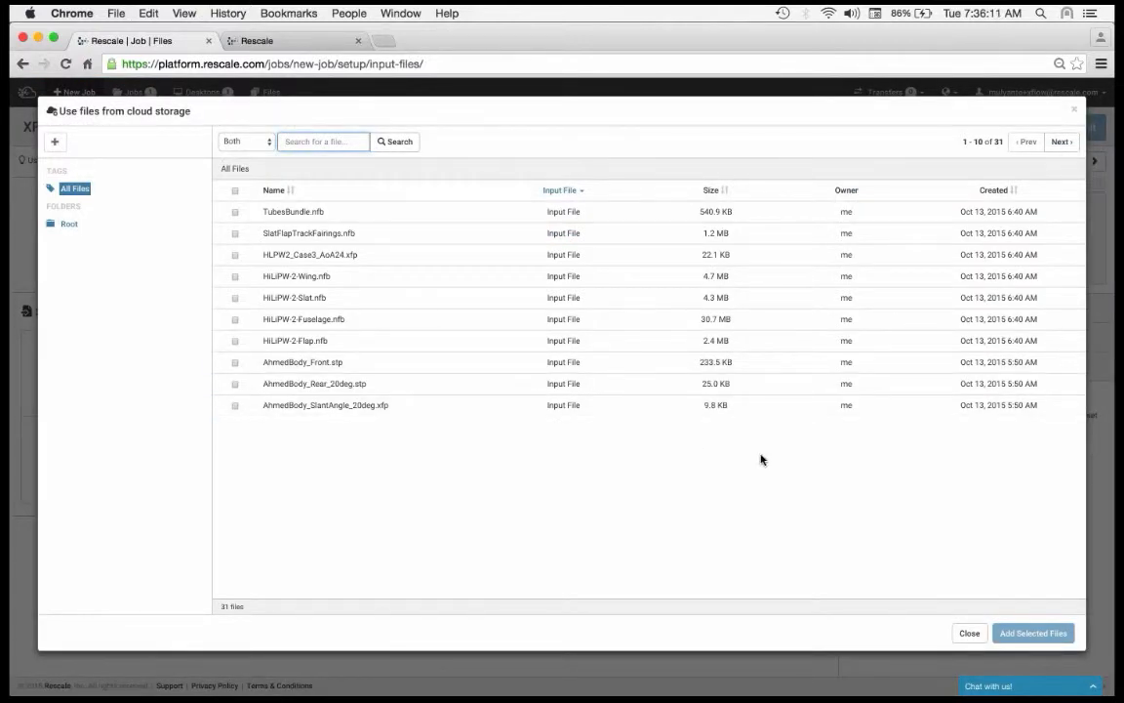
click(969, 634)
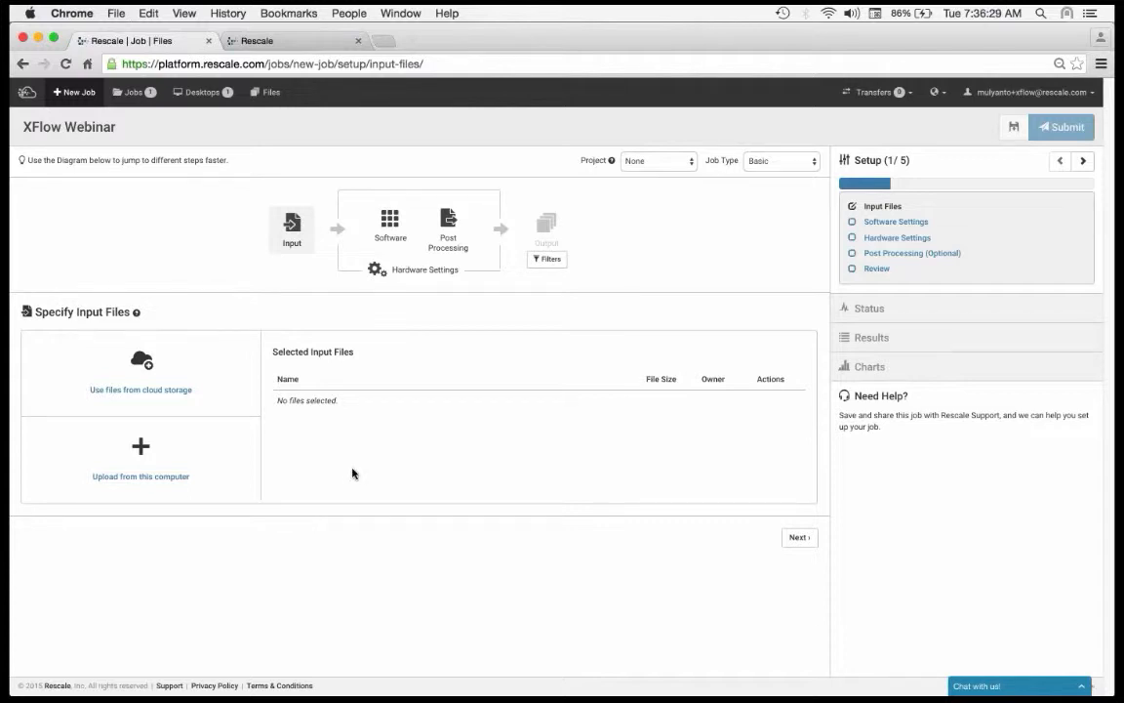
click(195, 456)
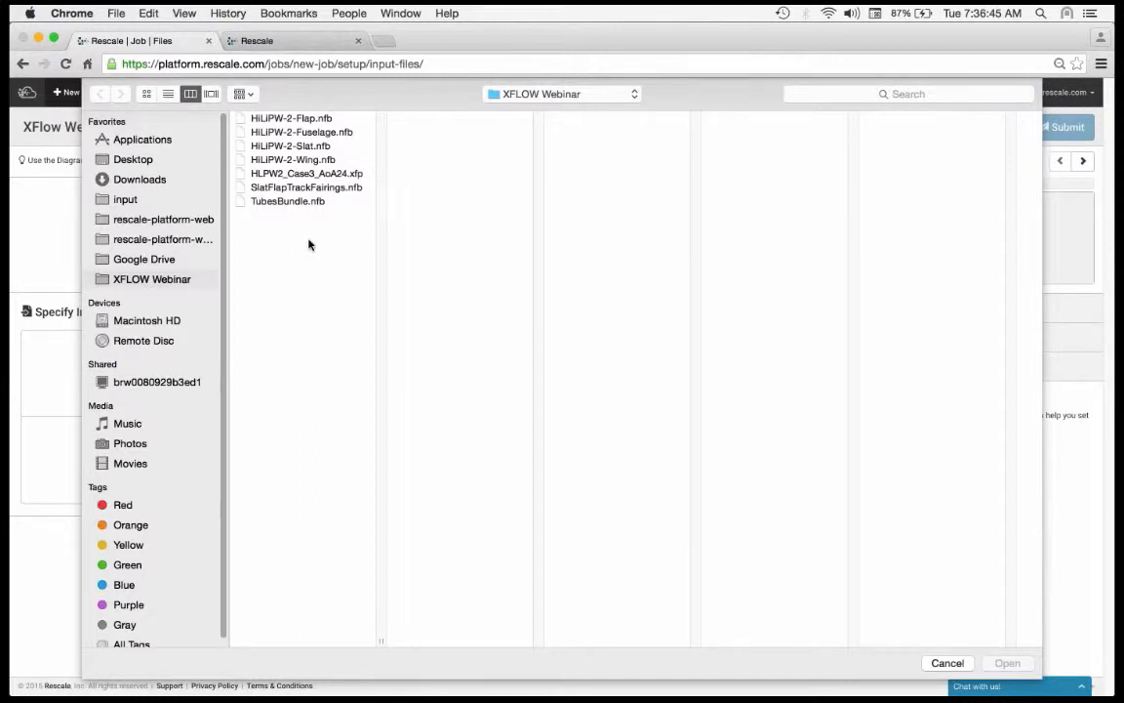
drag(308, 243, 315, 114)
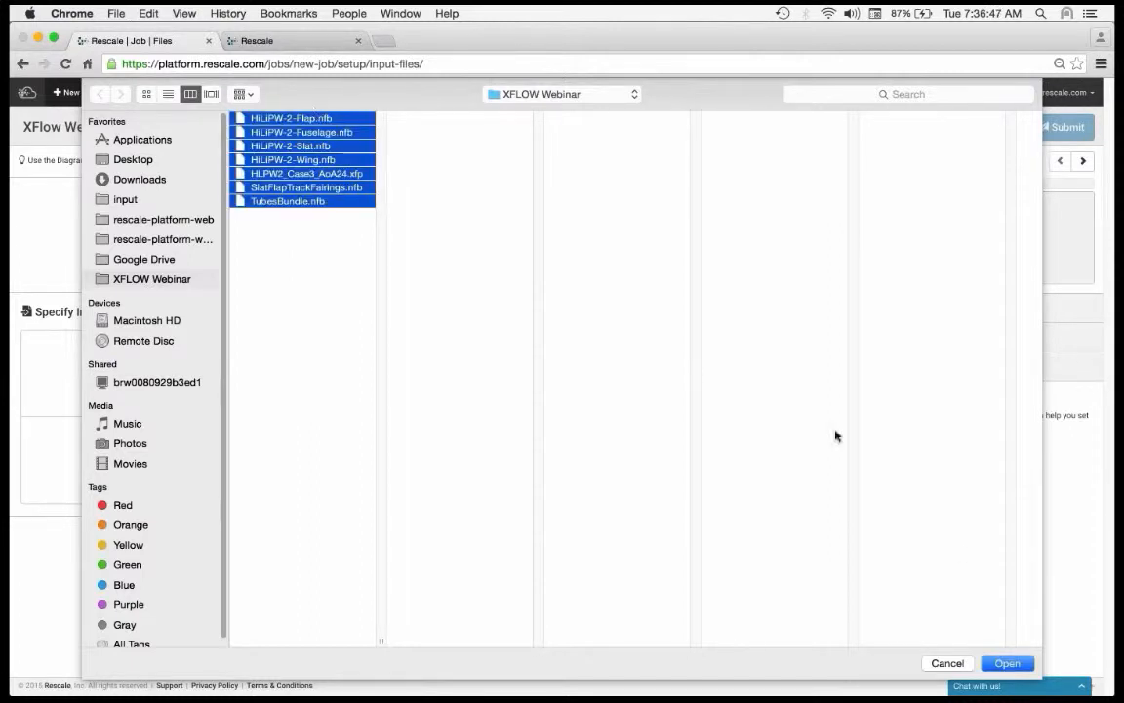
click(1025, 668)
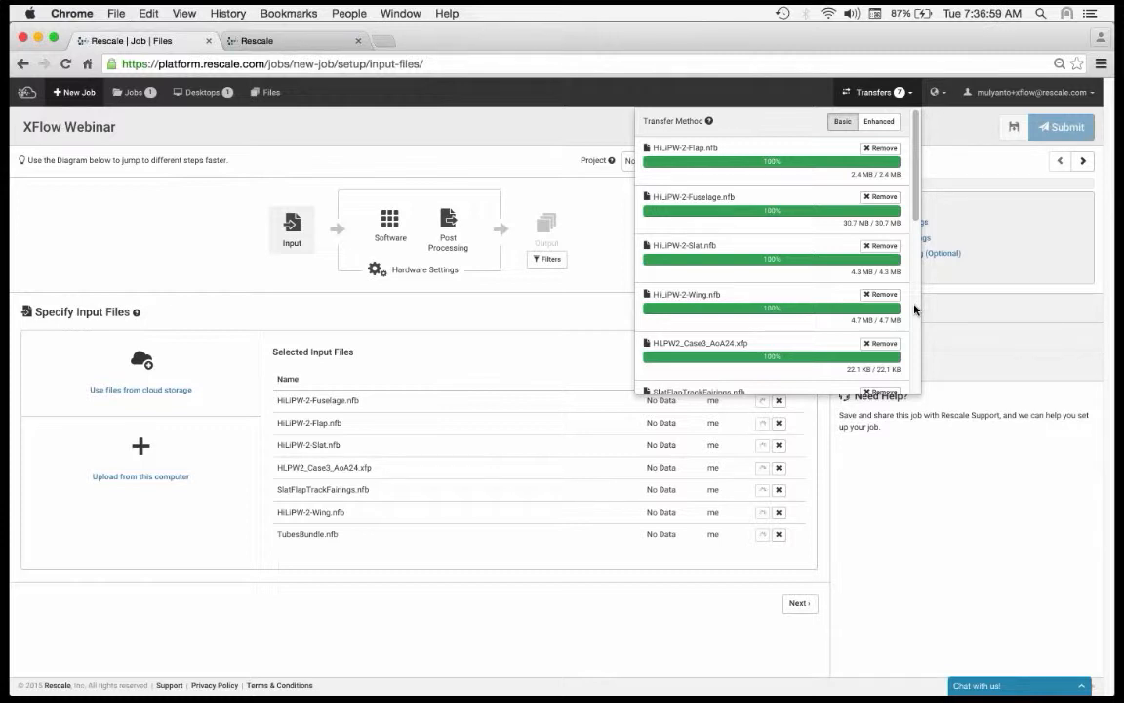
scroll(913, 307, down, 5)
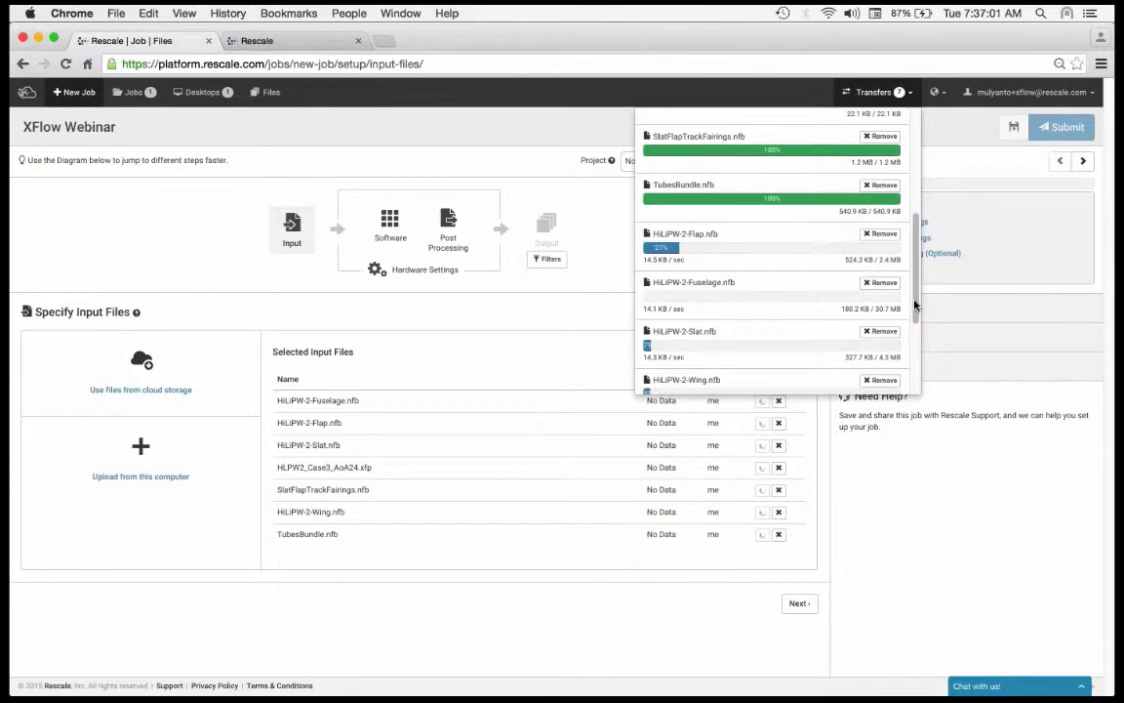
drag(916, 301, 917, 364)
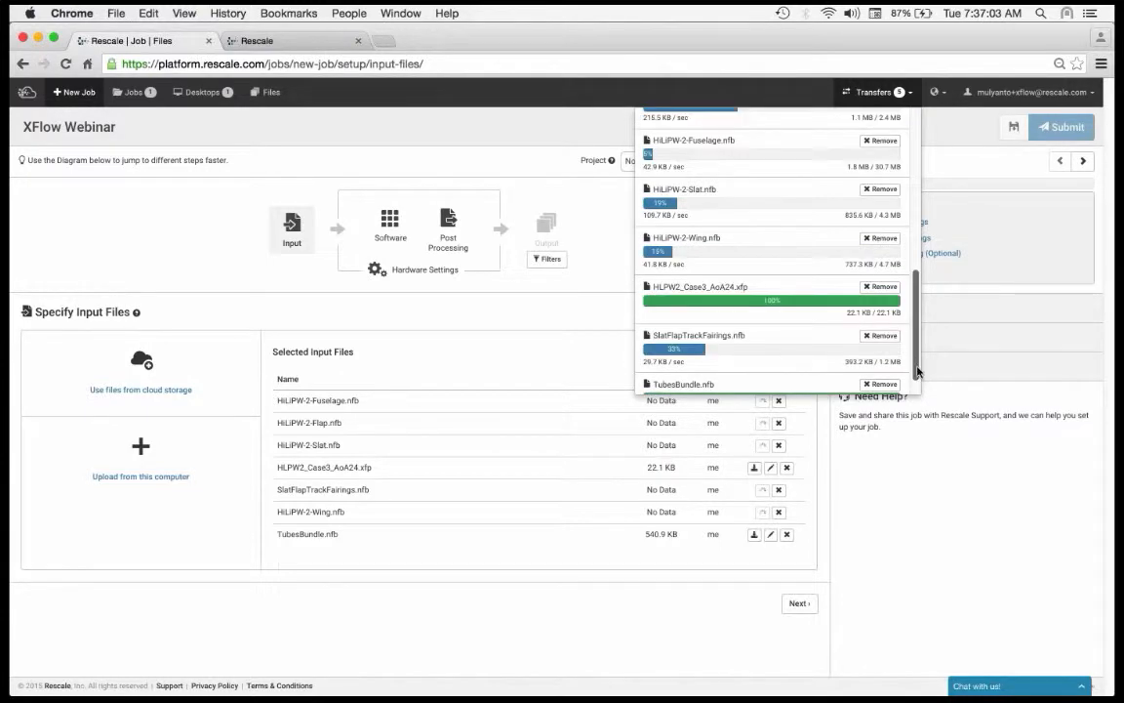
scroll(916, 371, down, 1)
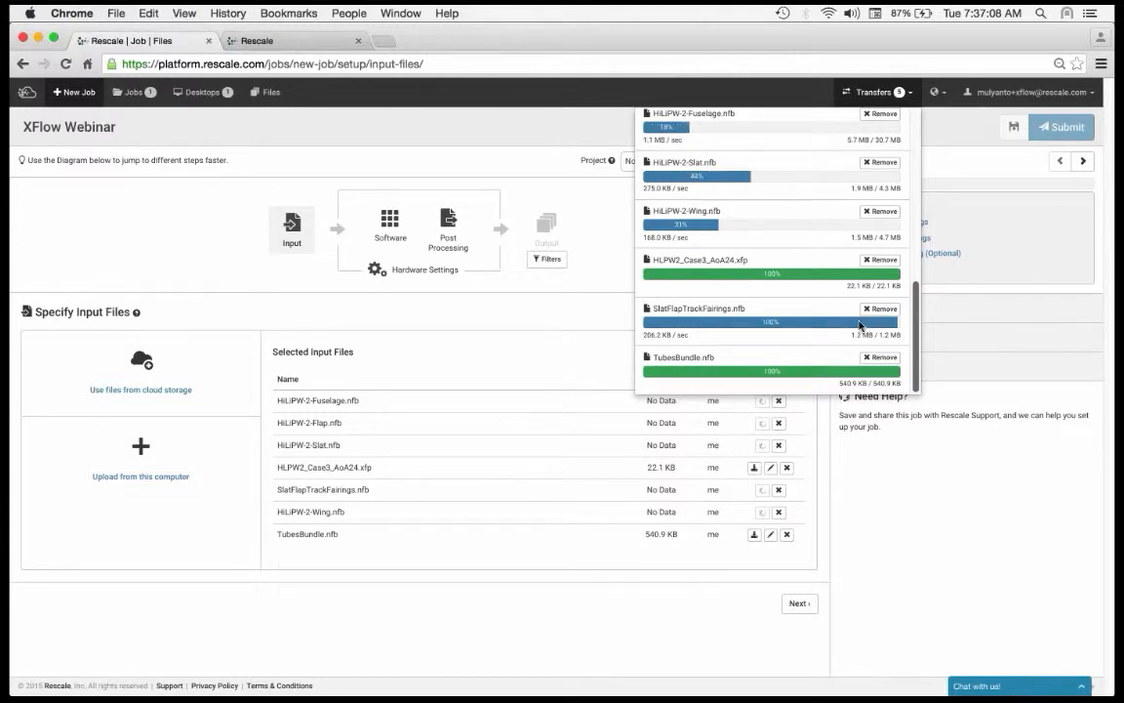
scroll(919, 332, up, 1)
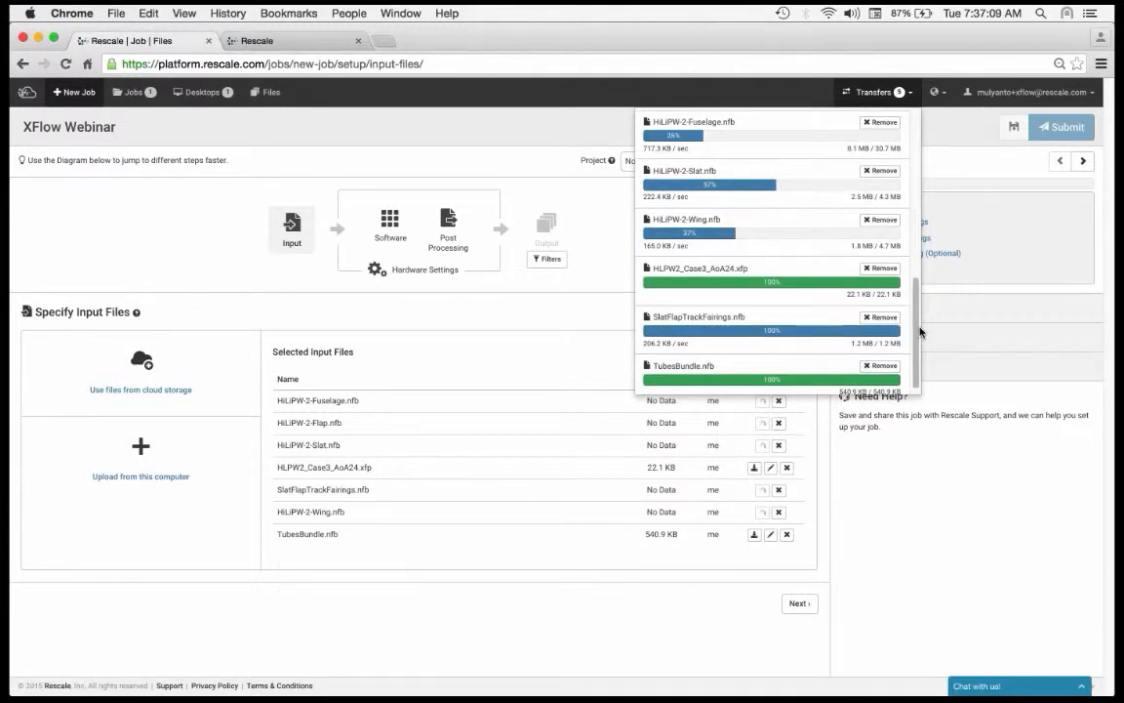
scroll(918, 322, up, 2)
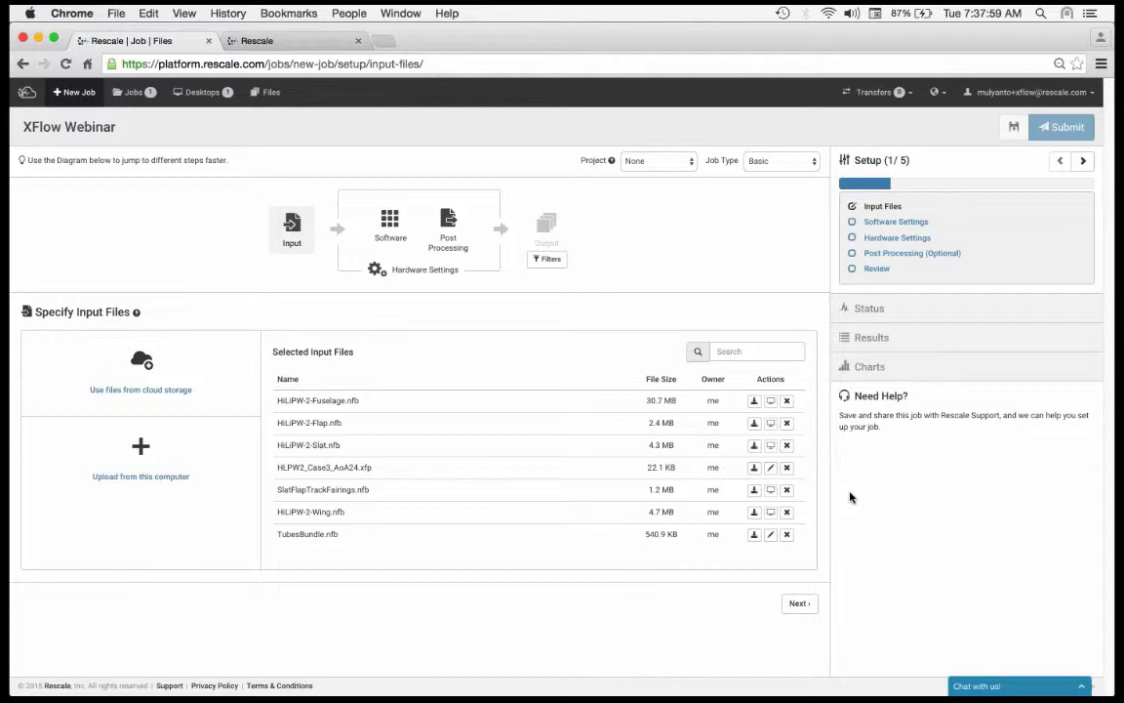
Step: Review the contents of the input file HLPW2_Case3_AoA24.xfp without changes and copy its file name from the input list
click(771, 467)
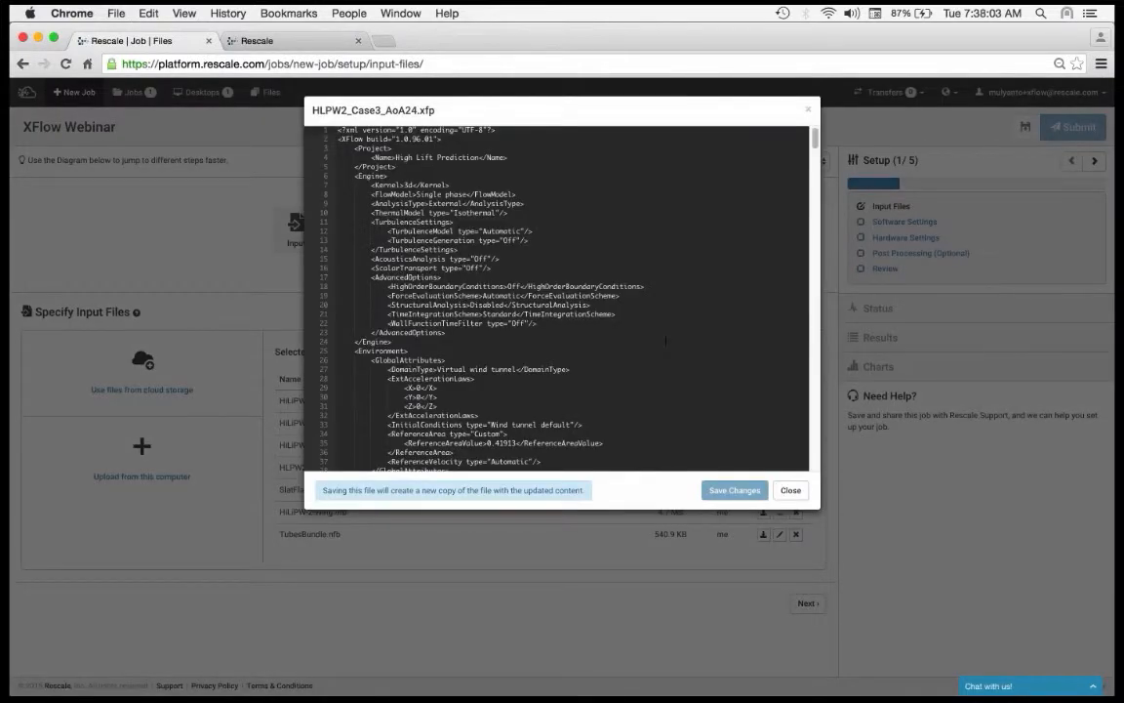
scroll(666, 339, down, 10)
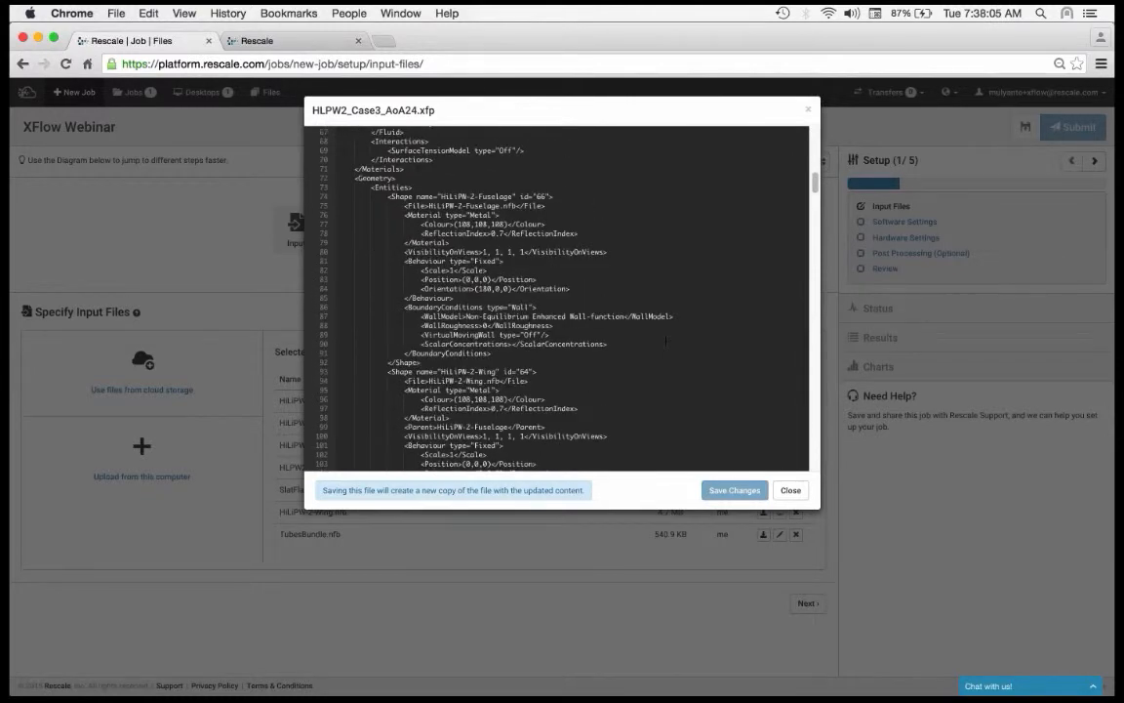
scroll(665, 339, down, 15)
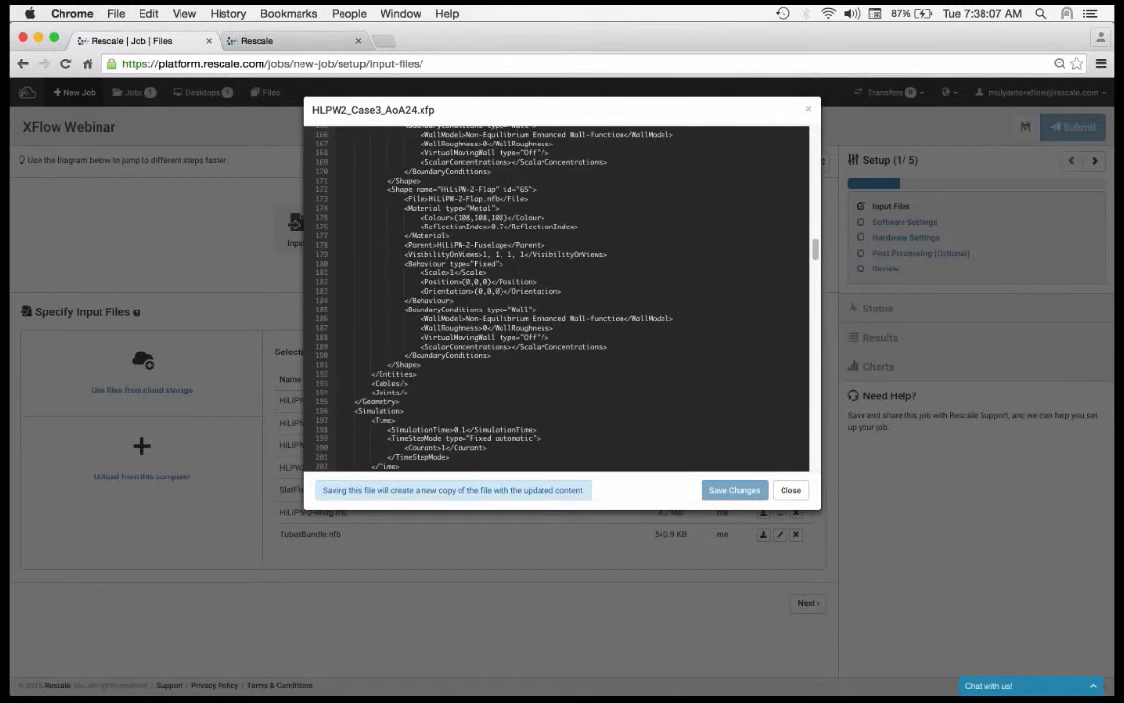
click(791, 491)
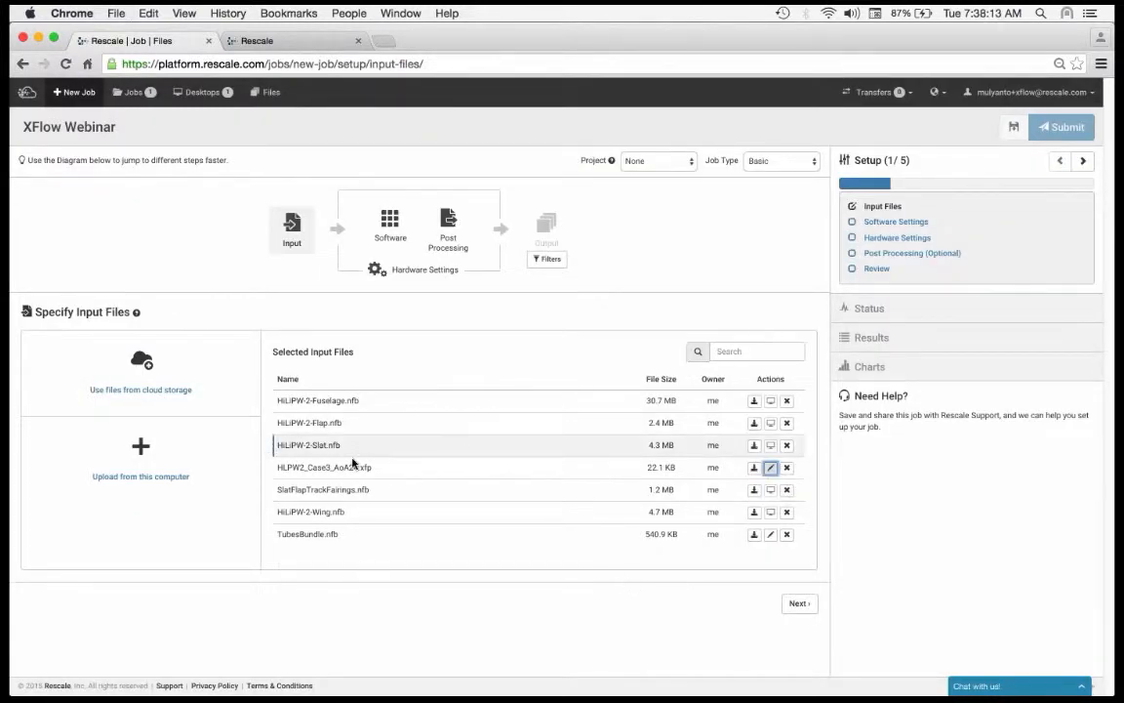
drag(380, 467, 274, 465)
key(super+c)
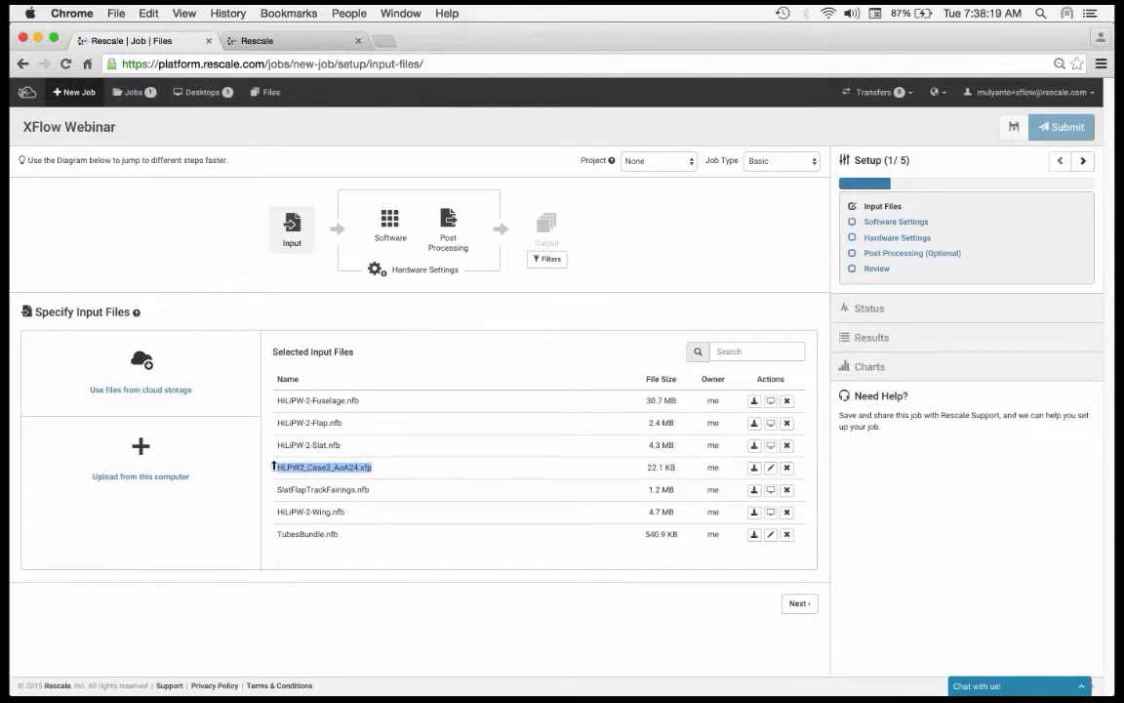
click(493, 308)
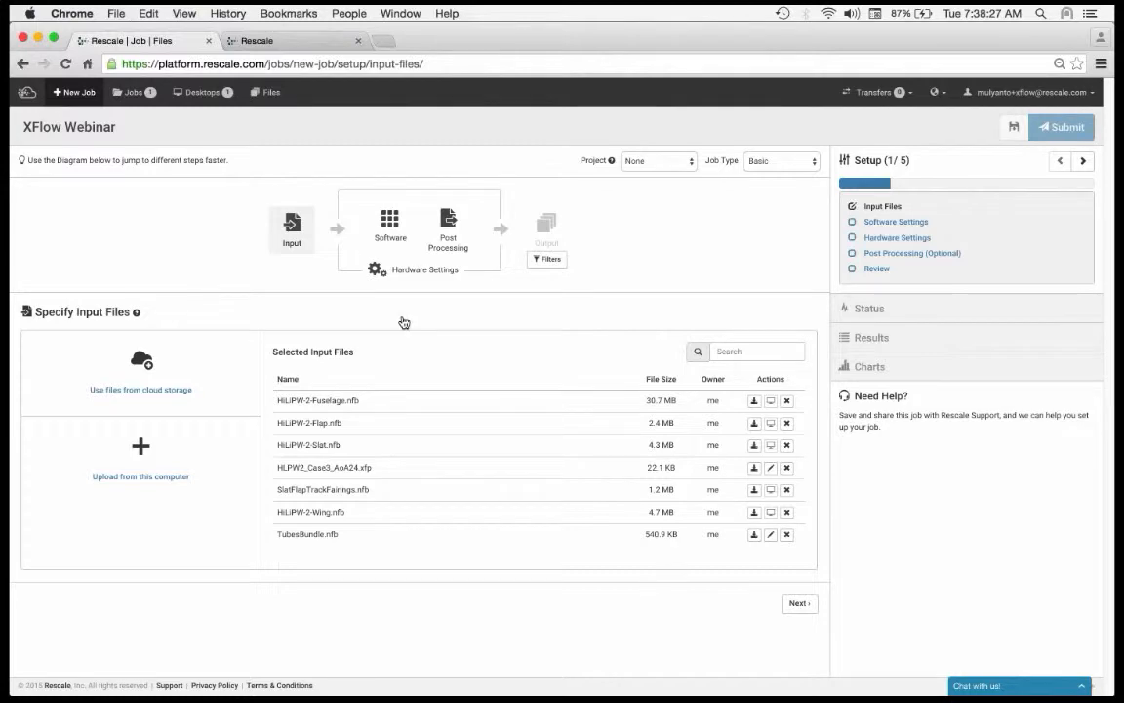
Step: Choose XFlow as the job's analysis software and select version 2015.96
click(391, 226)
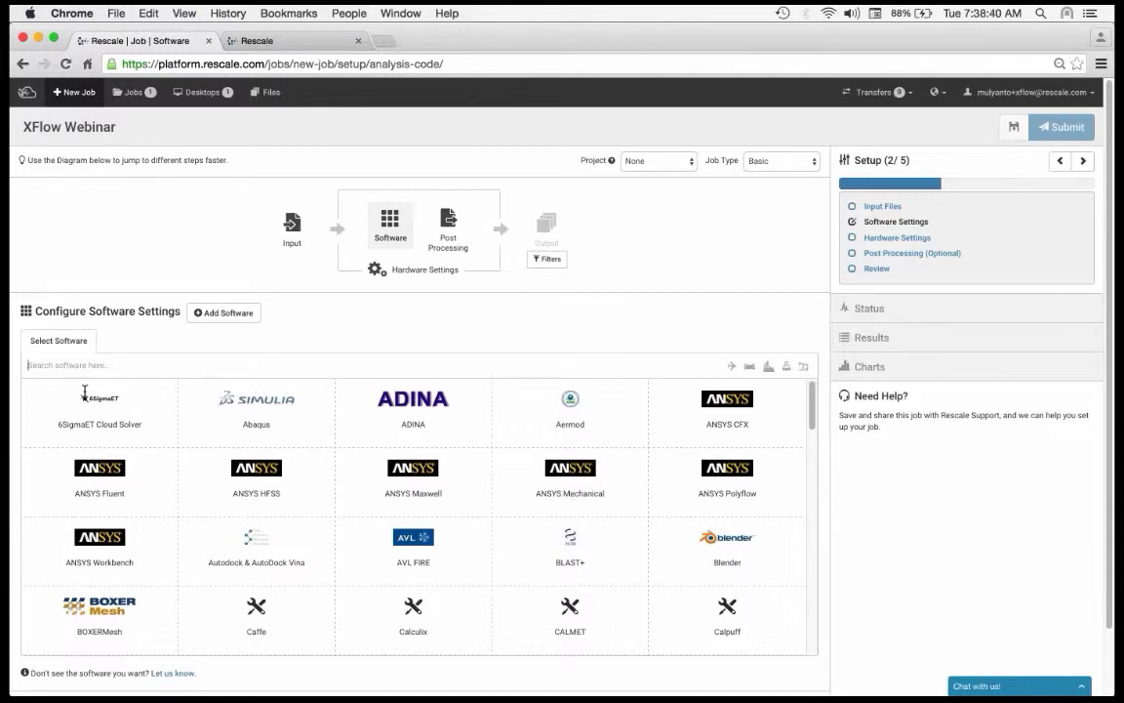
text(XFlow)
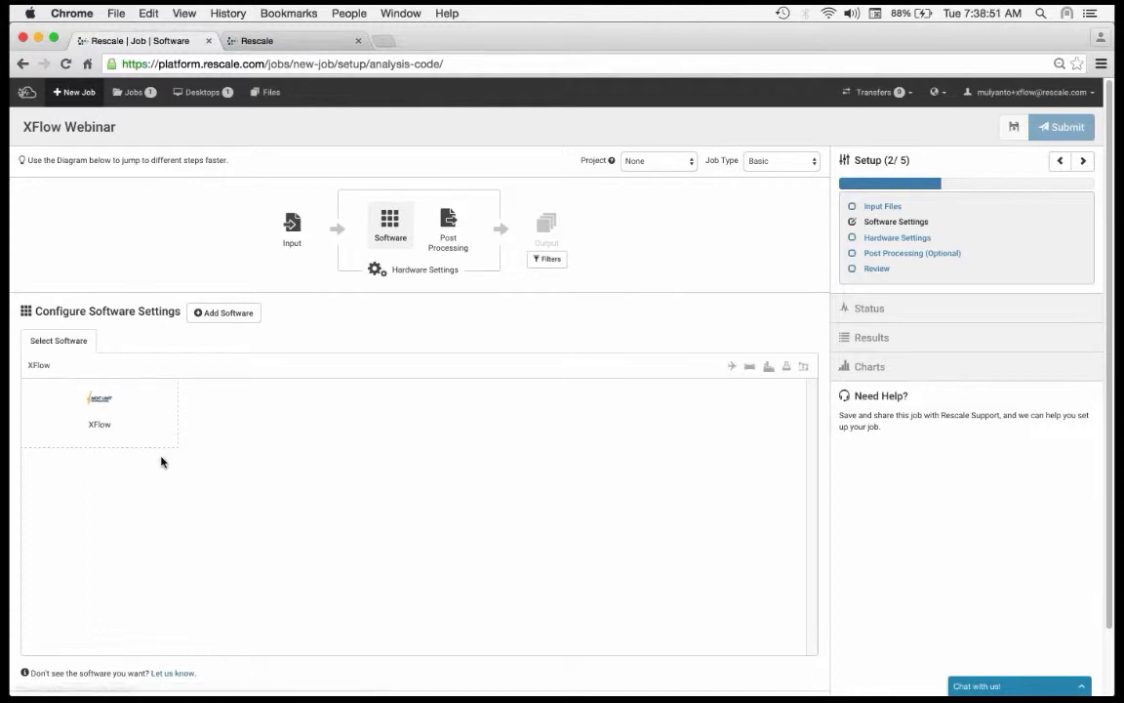
click(145, 406)
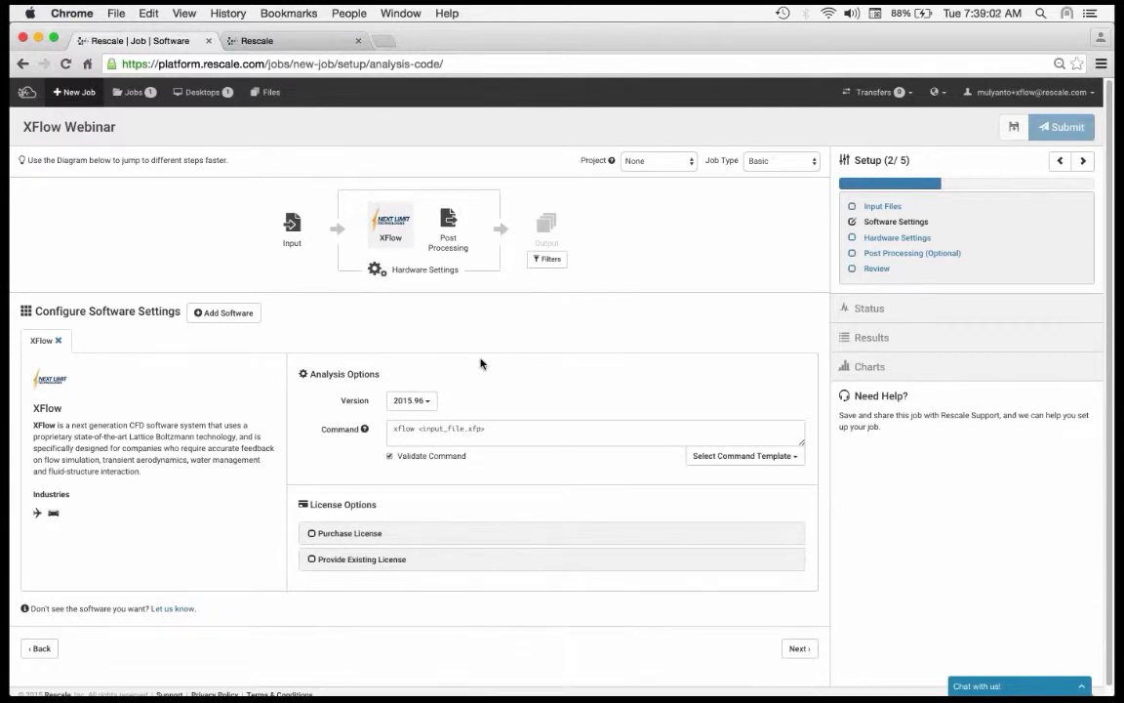
click(421, 404)
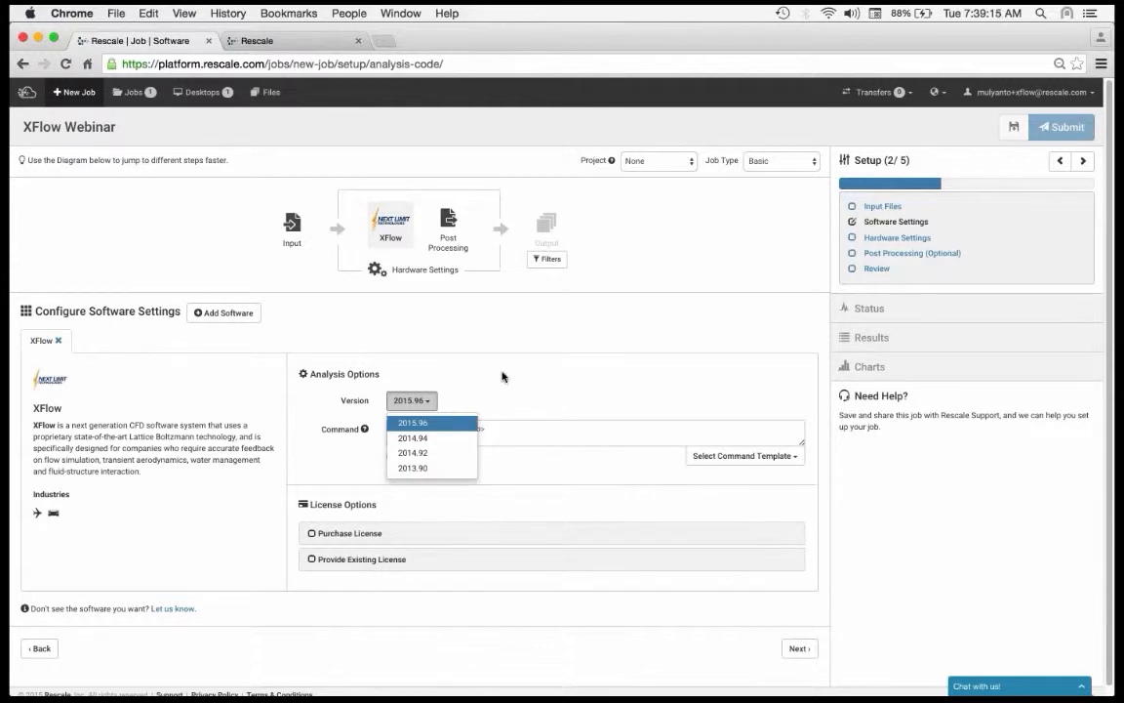
click(445, 415)
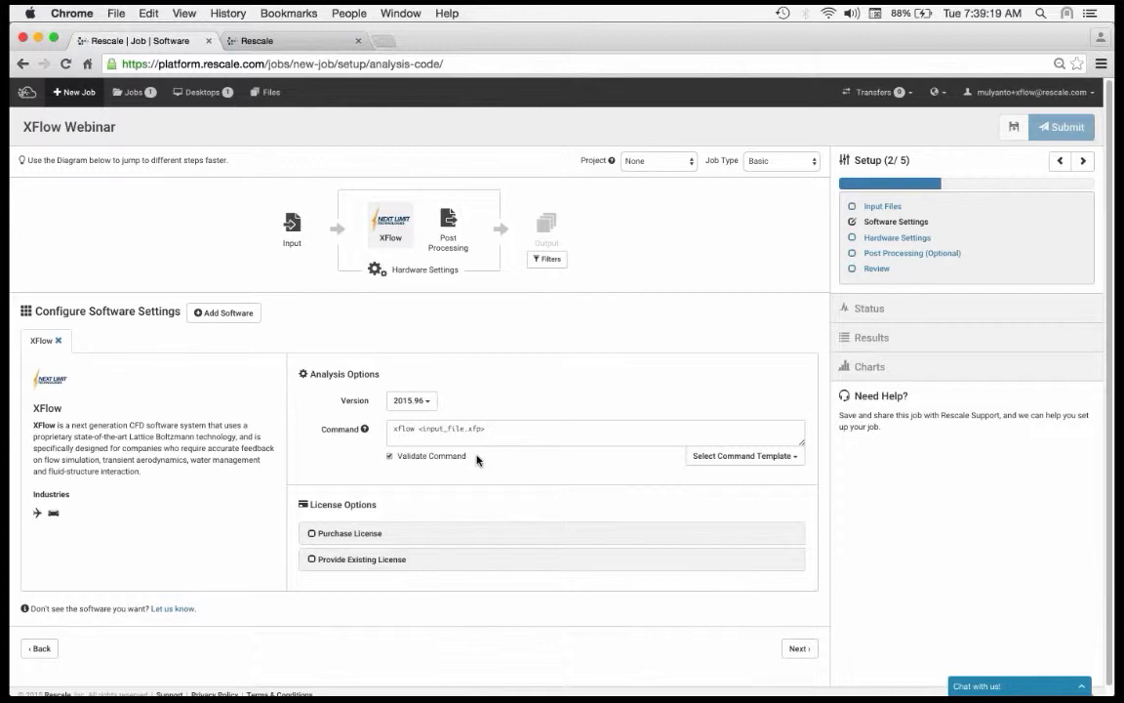
Step: Set the analysis command to xflow -n 8 HLPW2_Case3_AoA24.xfp
double_click(405, 429)
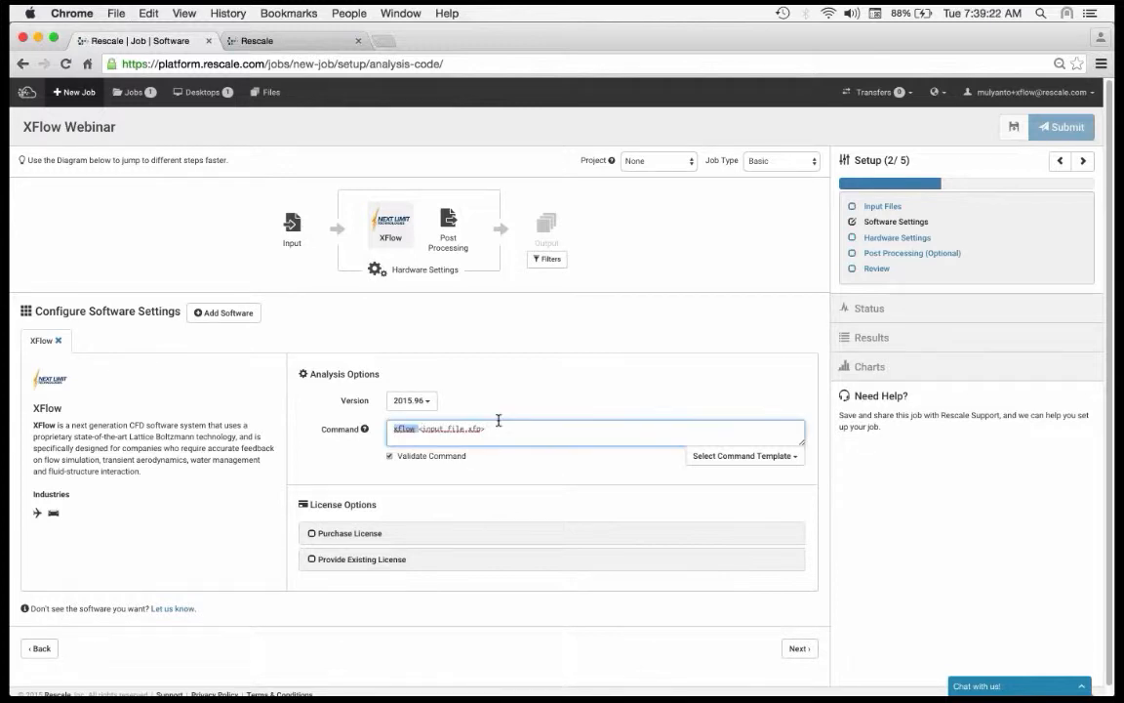
drag(499, 421, 507, 429)
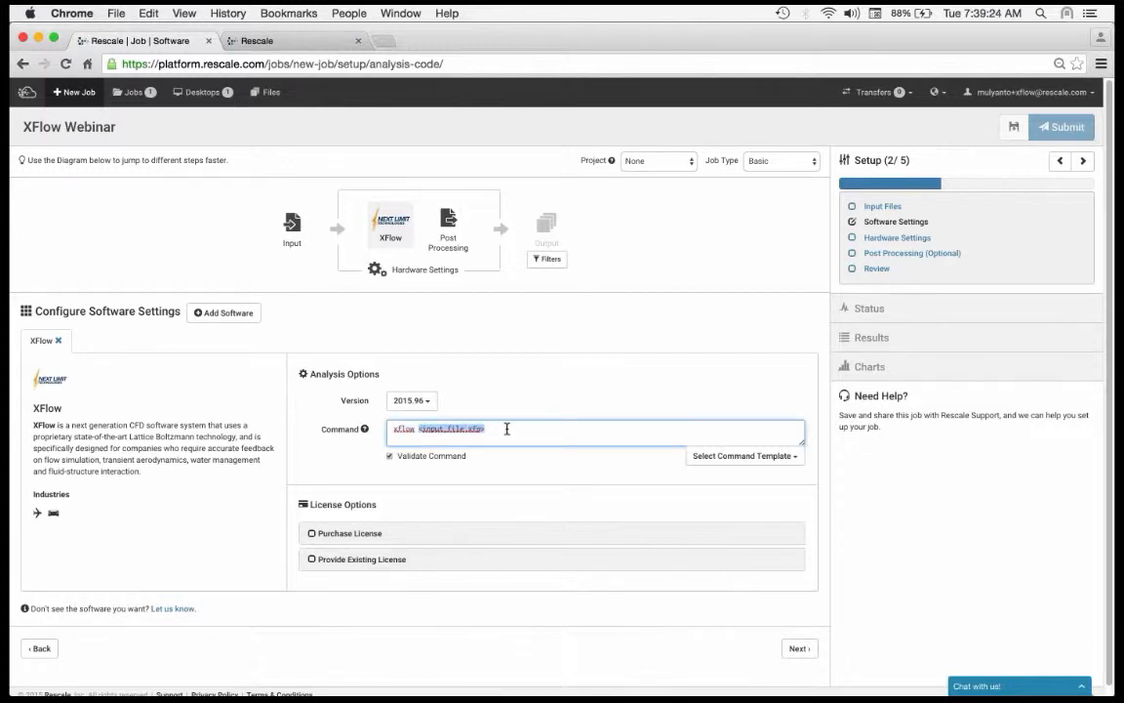
key(super+v)
click(420, 428)
text(-)
text(n)
text(8)
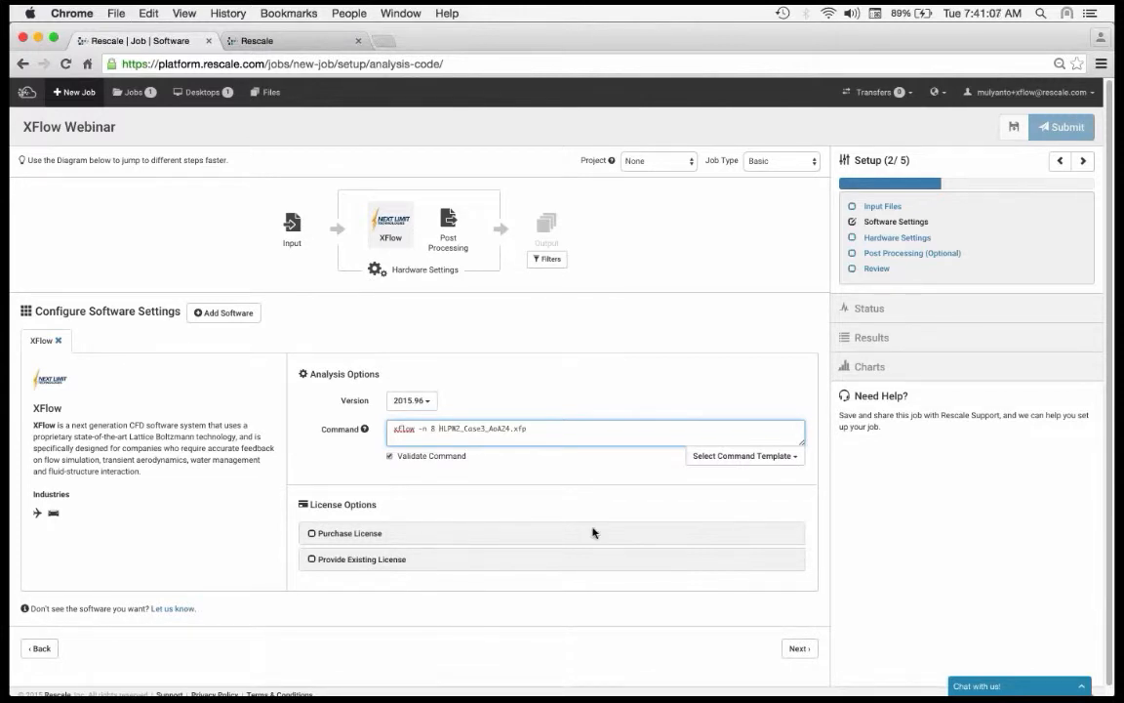
Step: Select purchasing a license as the XFlow license option, after checking the existing-license option, and review the per-core pricing table
scroll(417, 632, down, 1)
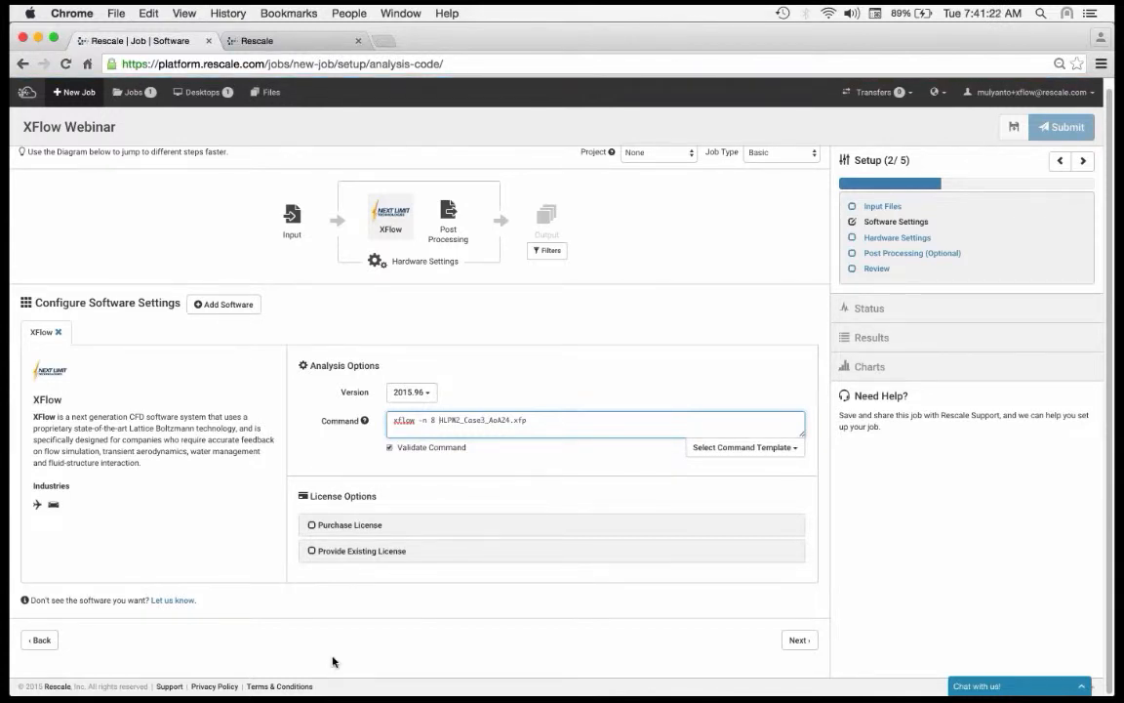
click(381, 557)
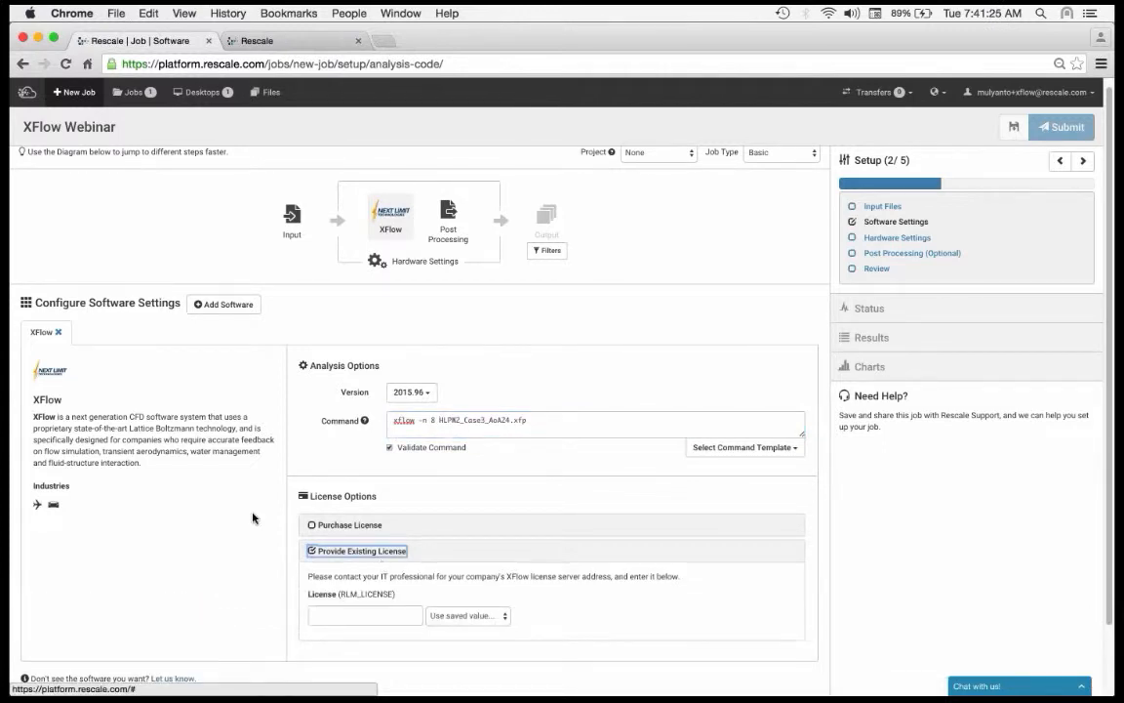
scroll(253, 519, down, 2)
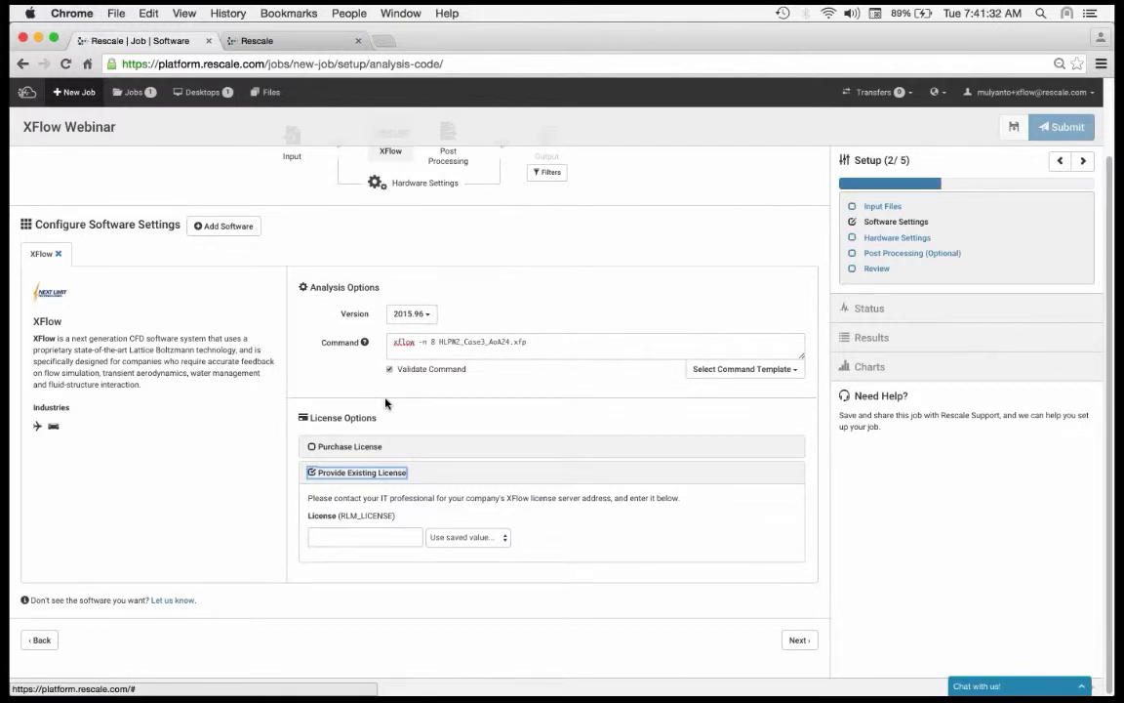
click(353, 447)
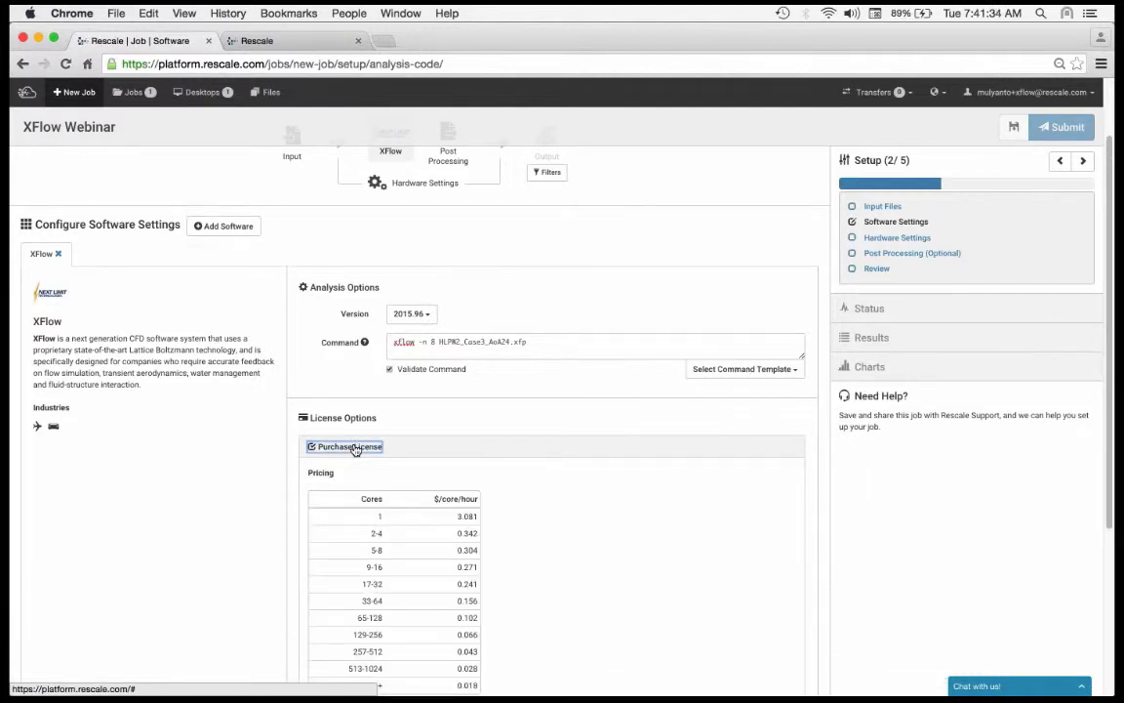
scroll(281, 468, down, 2)
scroll(281, 468, down, 3)
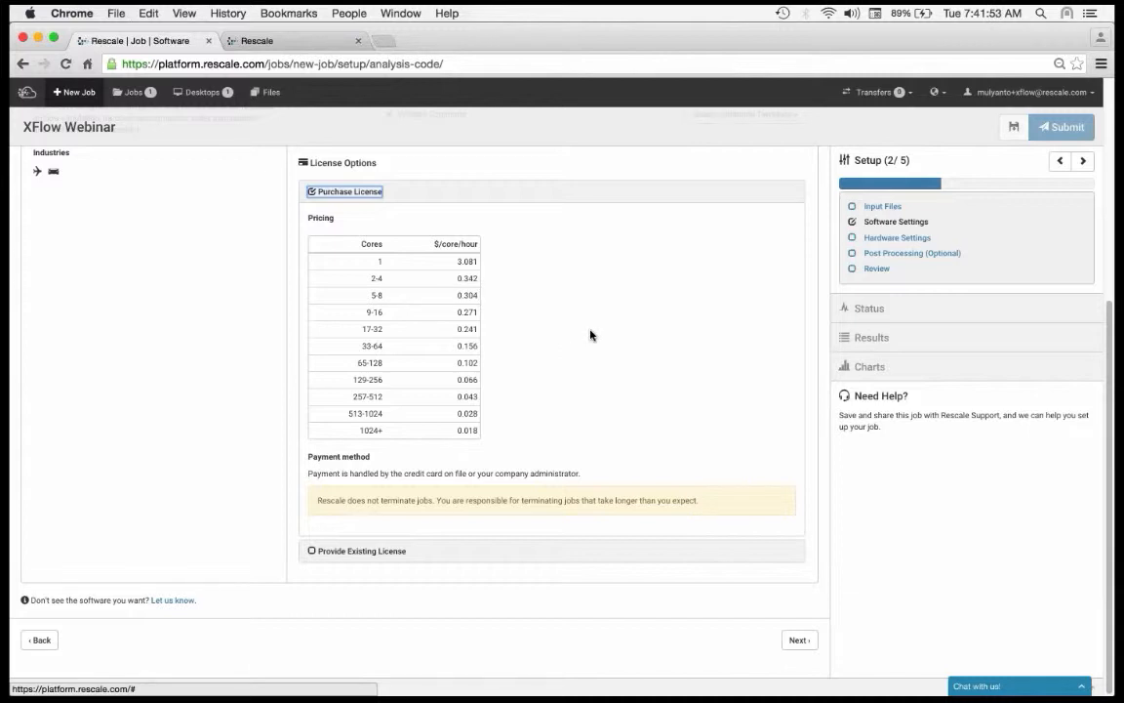
scroll(606, 283, up, 1)
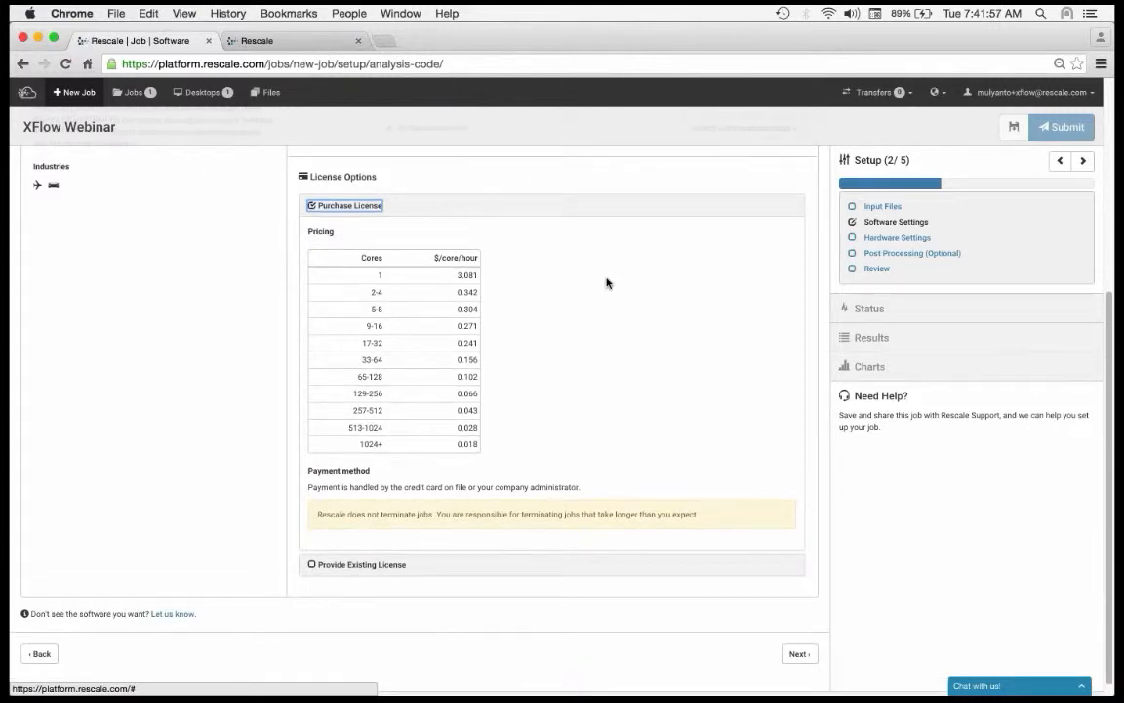
scroll(747, 444, up, 3)
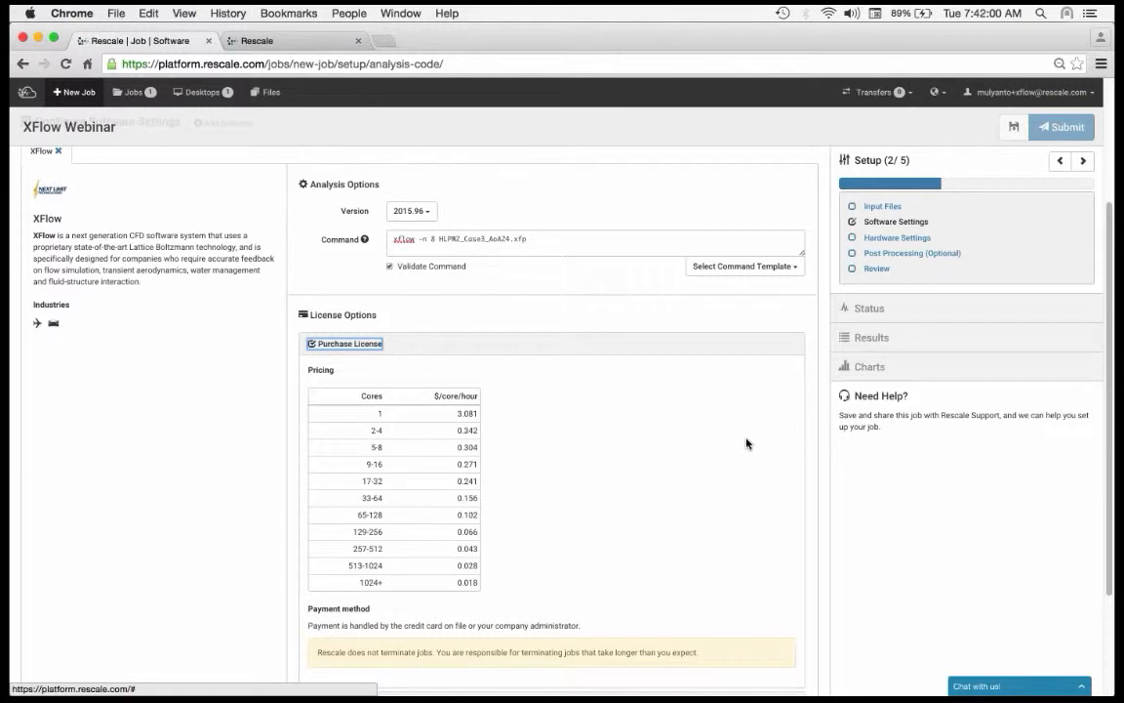
scroll(746, 444, up, 1)
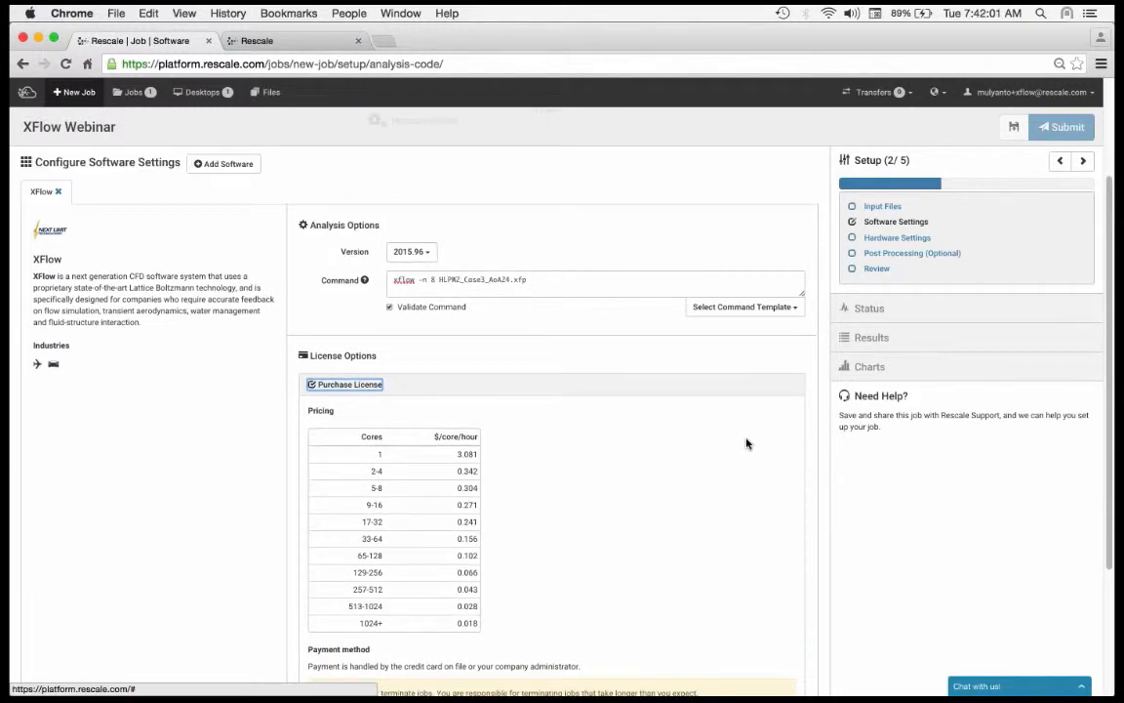
Step: Go on to the hardware settings and compare the primary and specialty core types, collapsing the specialty list again
click(795, 418)
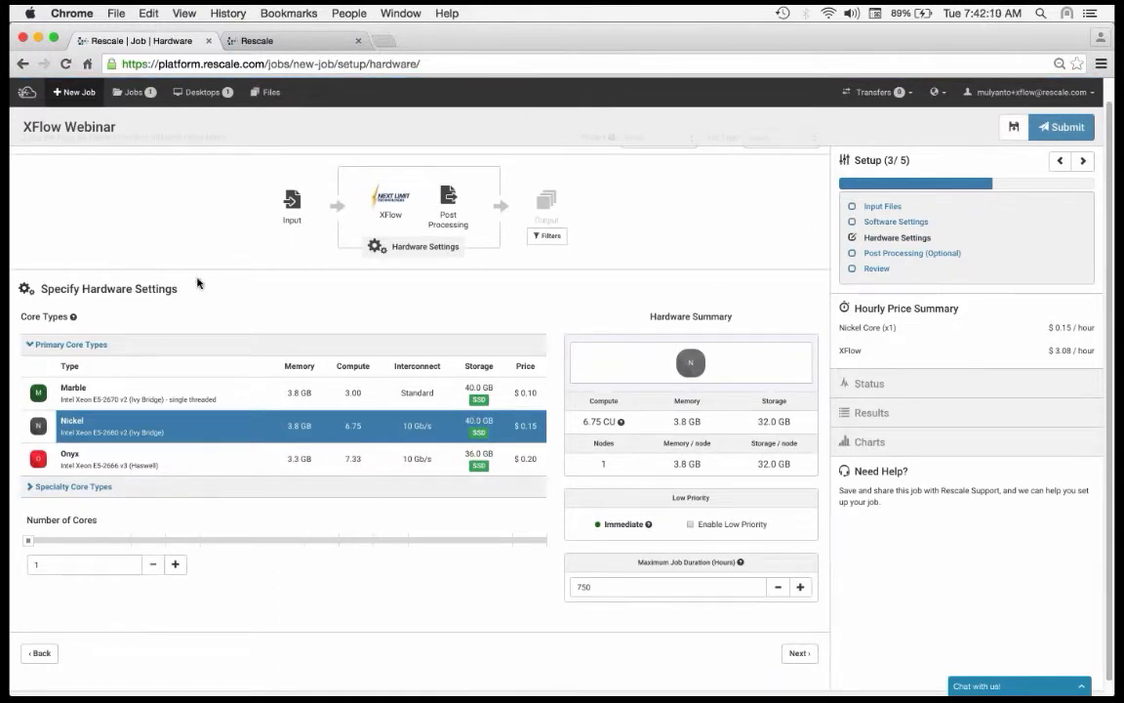
scroll(197, 283, down, 1)
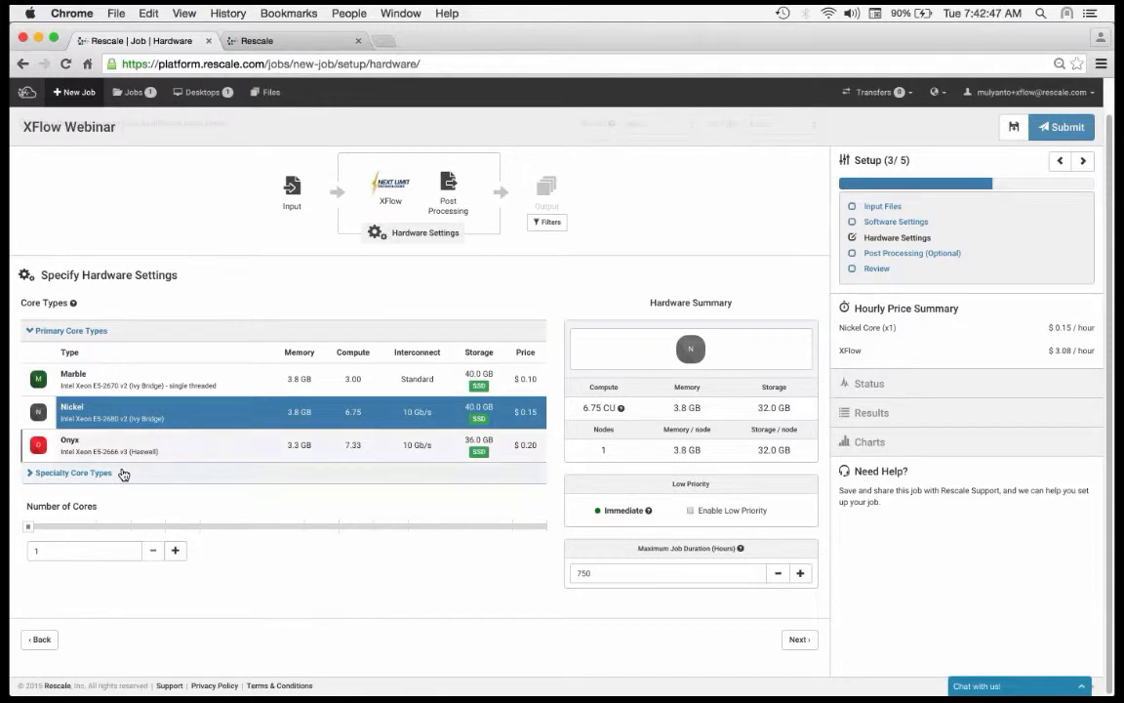
click(140, 475)
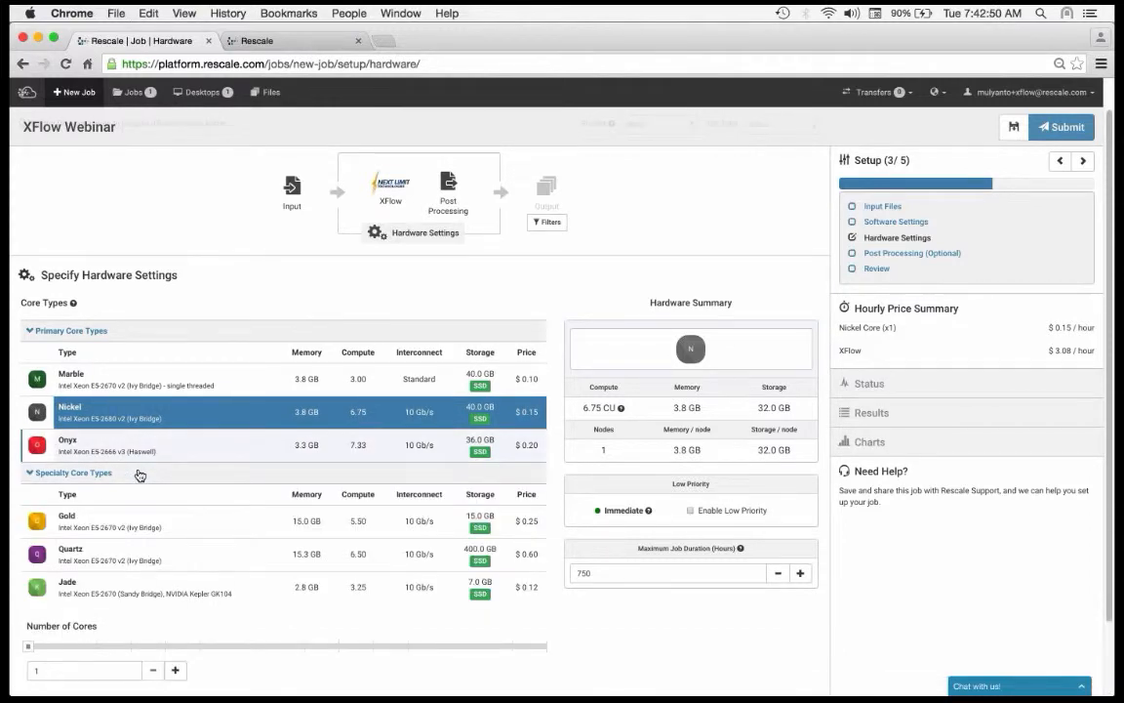
scroll(140, 475, down, 2)
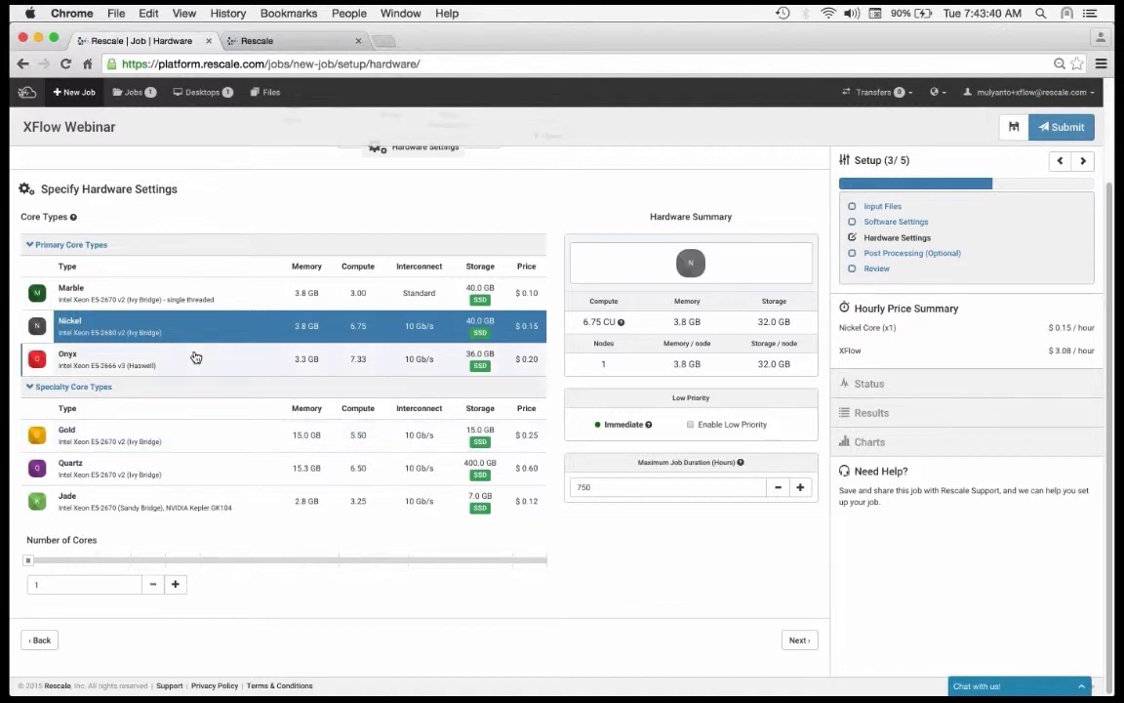
click(36, 387)
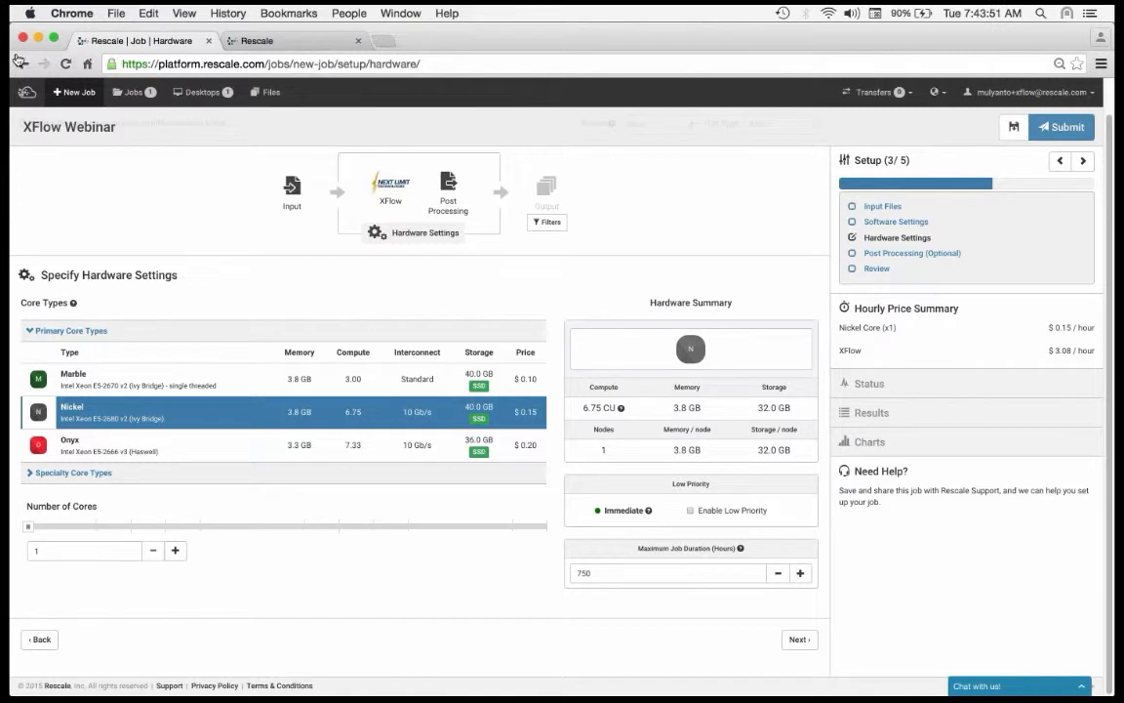
Step: Set the number of Nickel cores to 128 and check the hardware summary
click(176, 553)
click(175, 552)
click(175, 553)
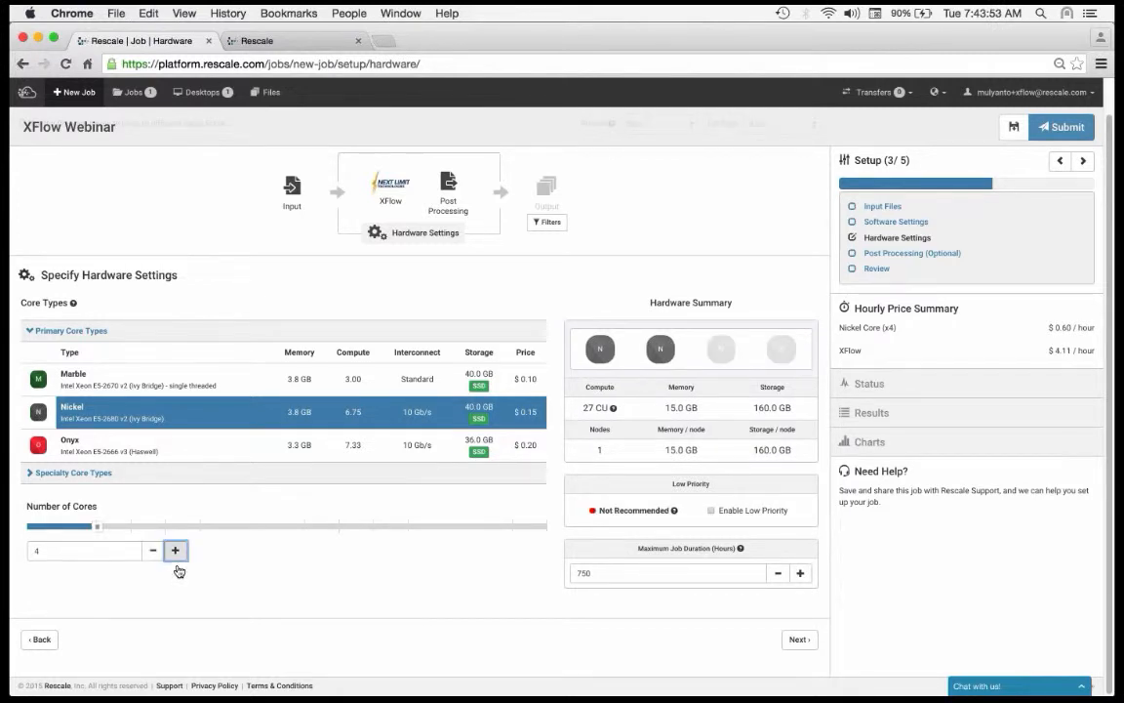
click(176, 552)
click(175, 552)
click(176, 553)
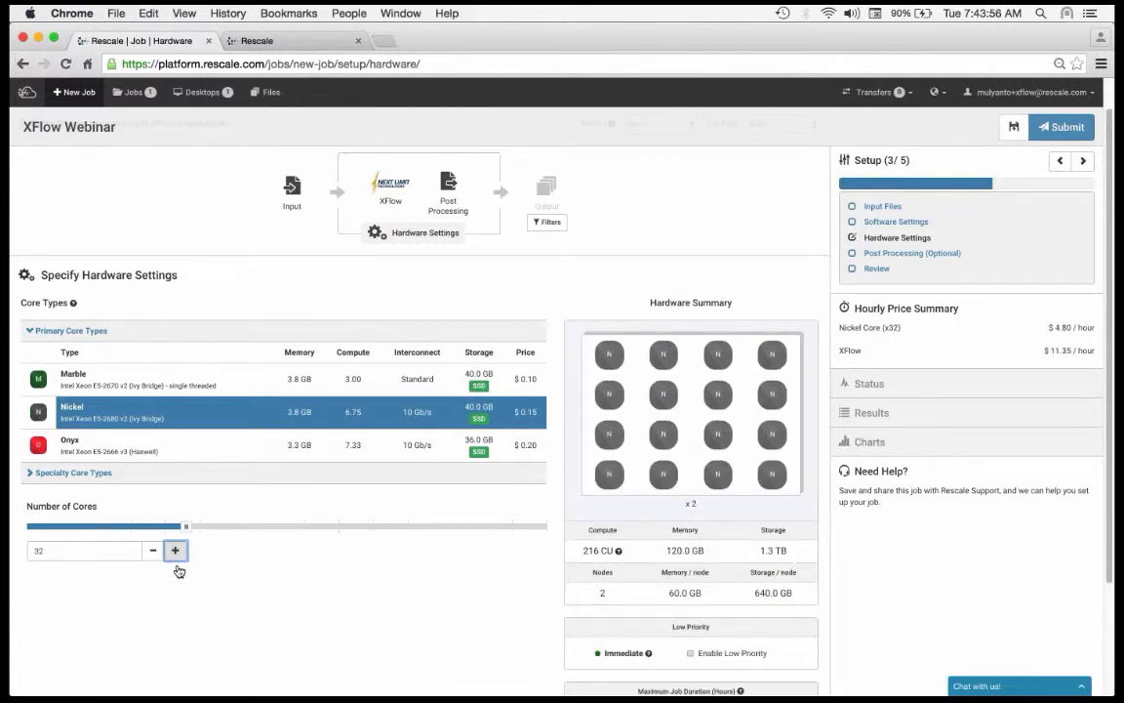
click(175, 551)
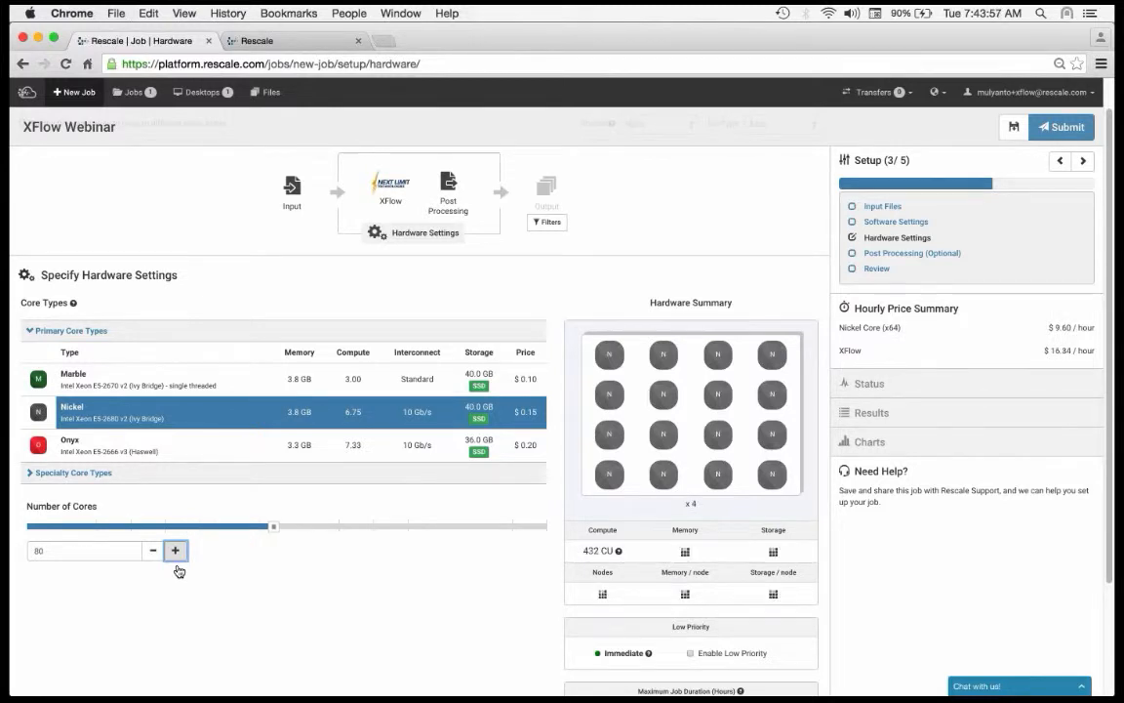
click(176, 551)
click(176, 551)
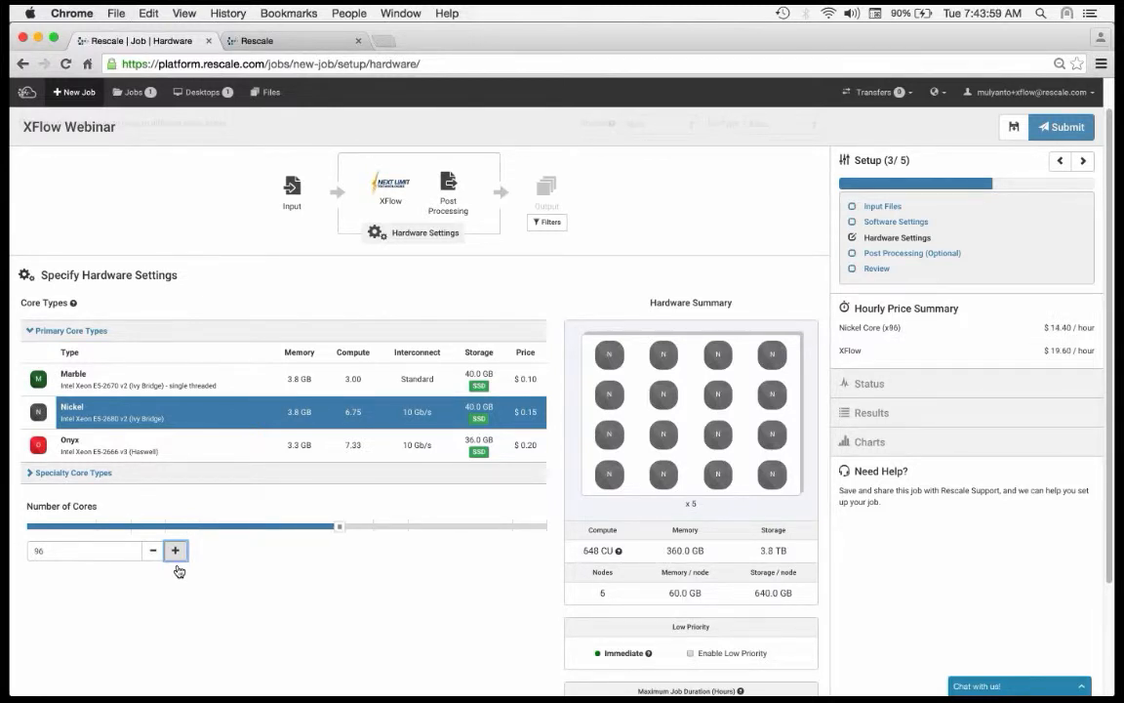
click(176, 551)
click(176, 550)
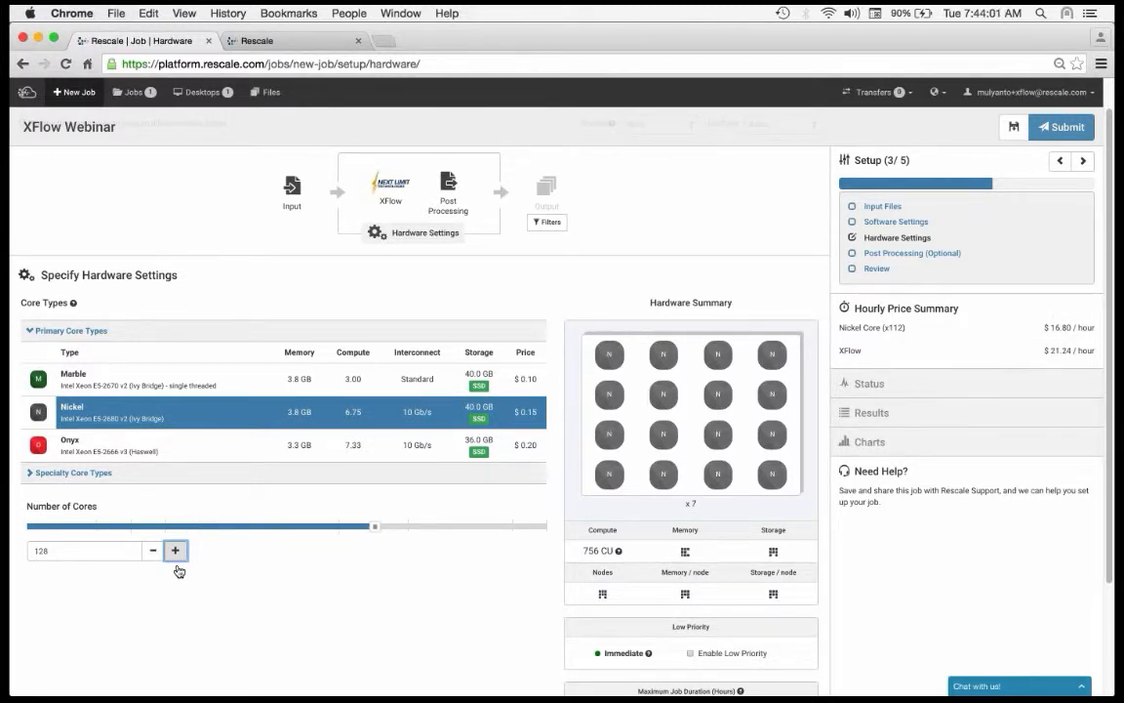
scroll(328, 594, down, 2)
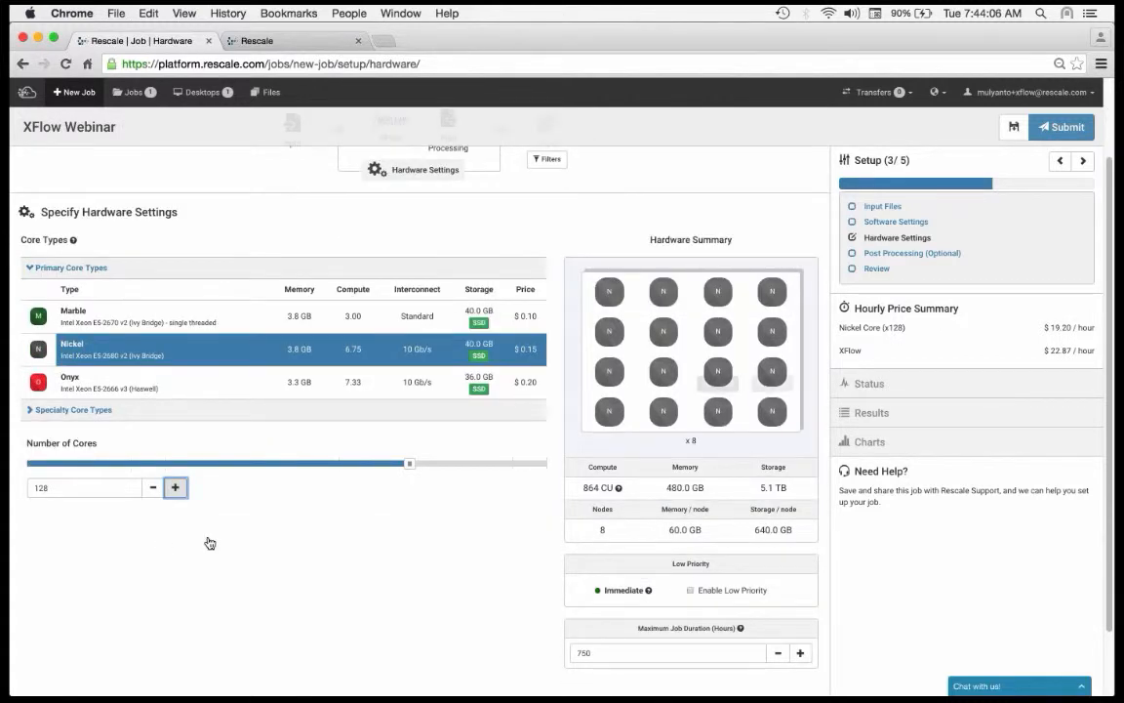
mouse_move(607, 485)
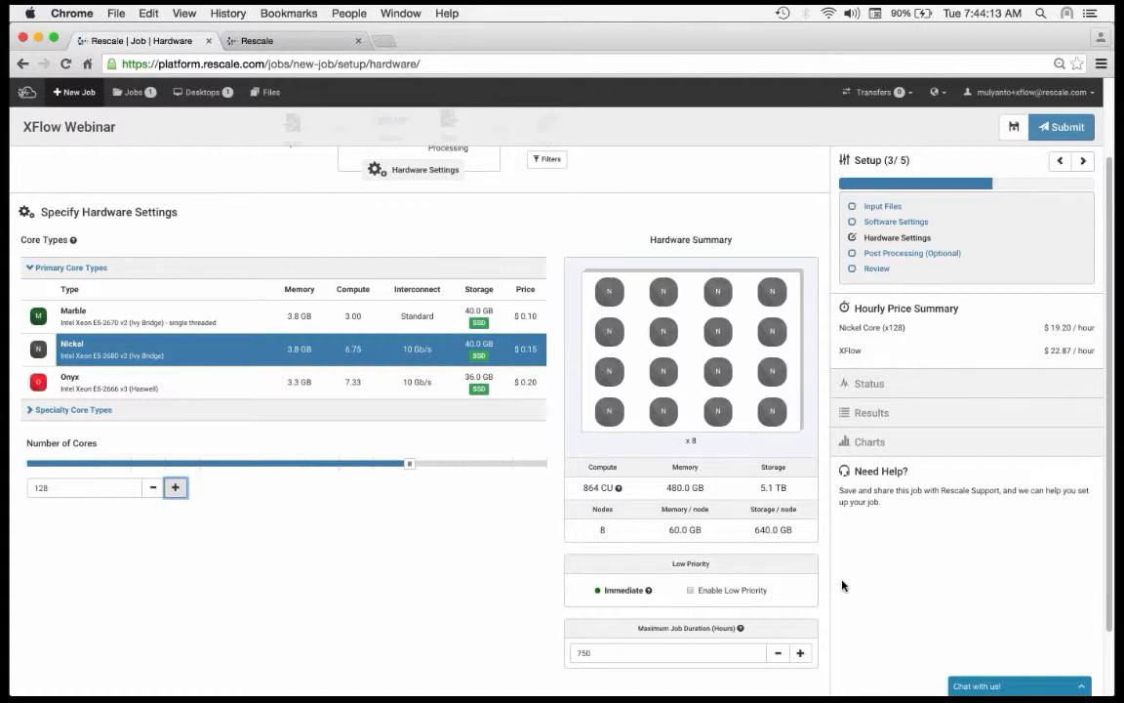
Step: Enable low priority for the job to compare its hourly price, and disable it again
scroll(621, 510, down, 1)
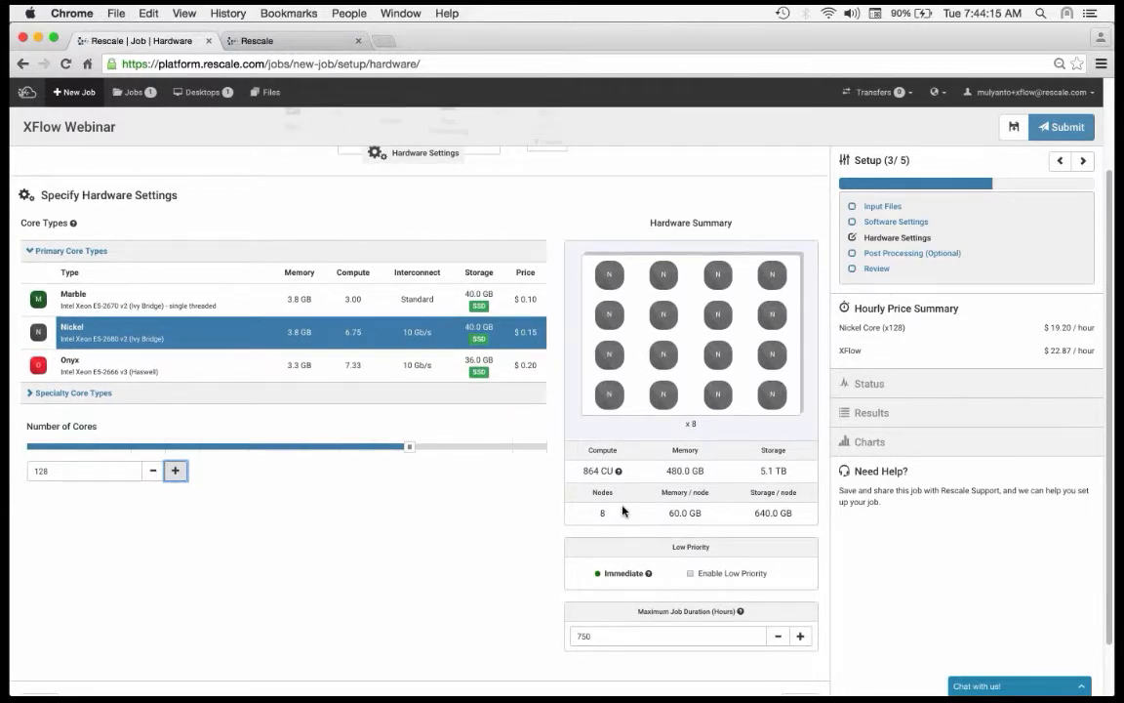
scroll(918, 585, down, 4)
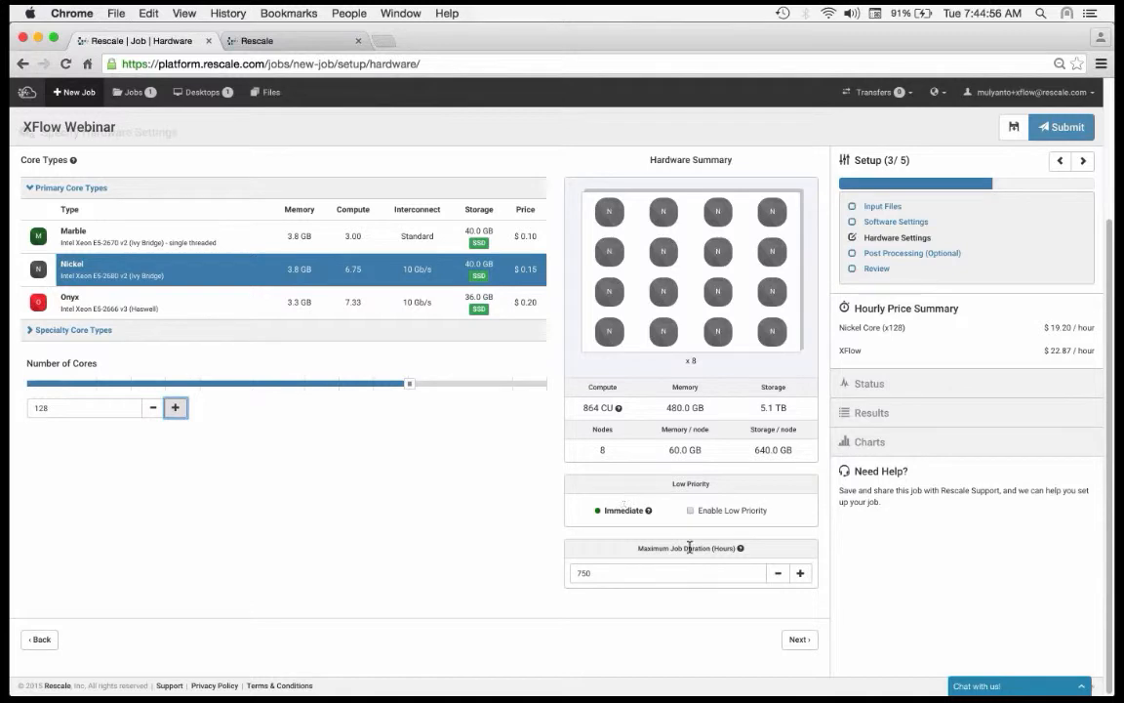
click(714, 518)
mouse_move(715, 525)
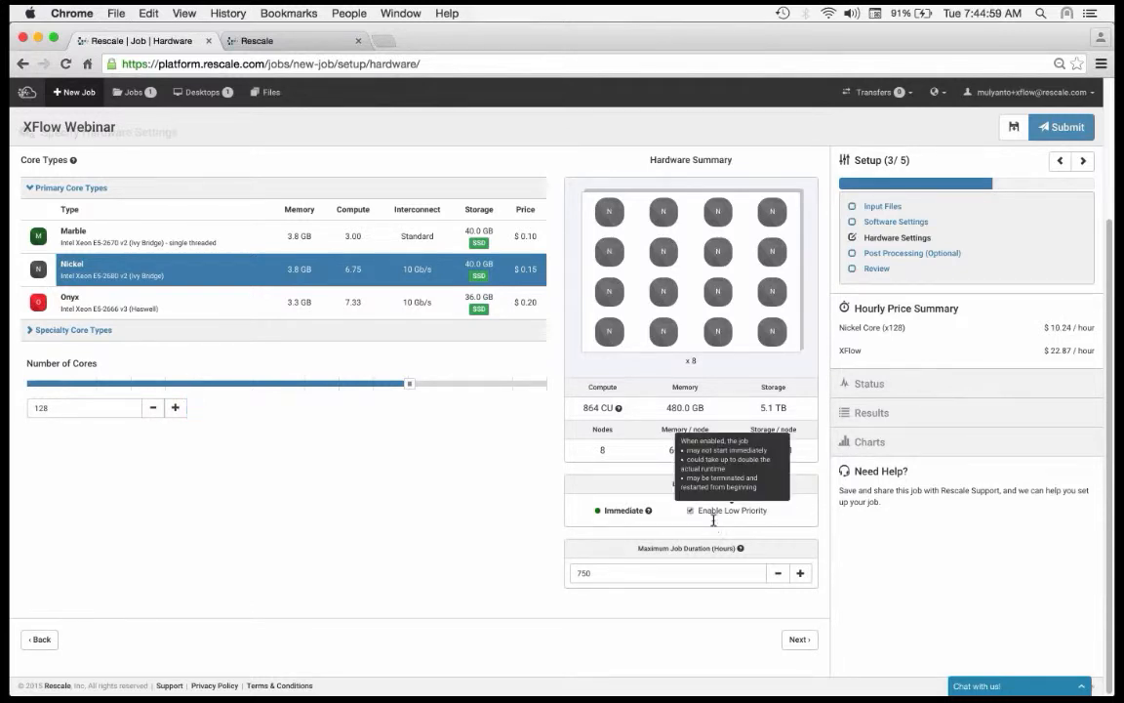
click(690, 512)
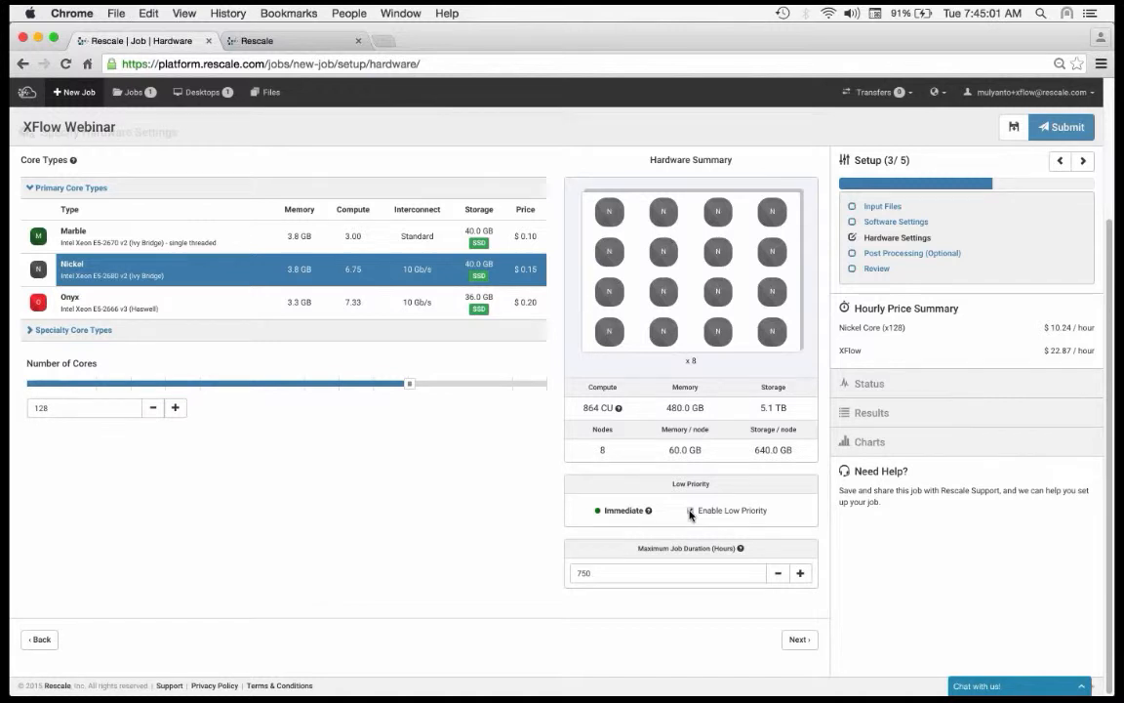
click(690, 512)
Step: Review the job summary and submit the XFlow Webinar job
click(883, 268)
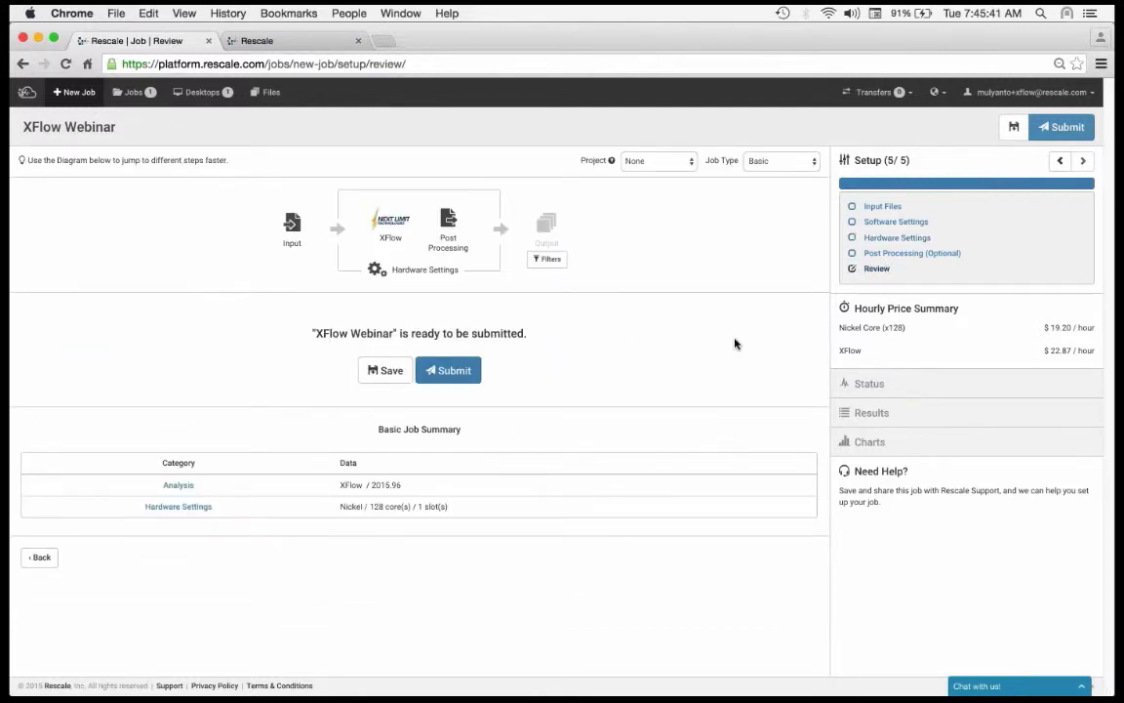
click(1066, 129)
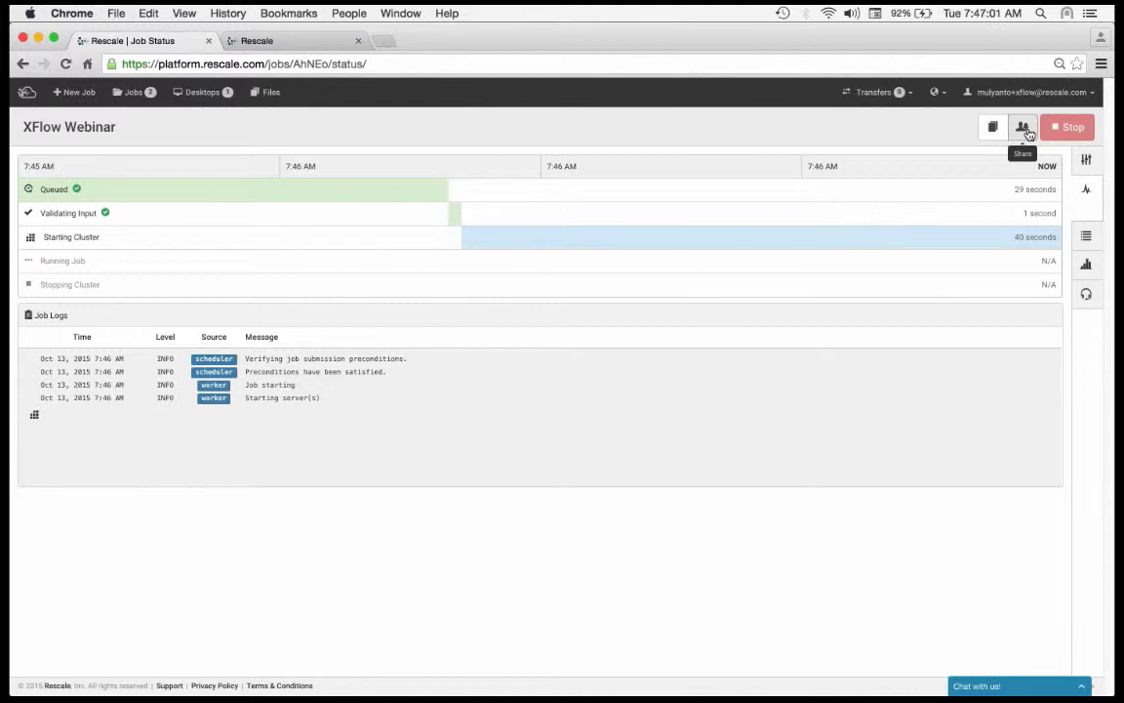
Step: Select Rescale Support as recipient in the job's sharing options, close them without sharing, and clone the job
click(1024, 130)
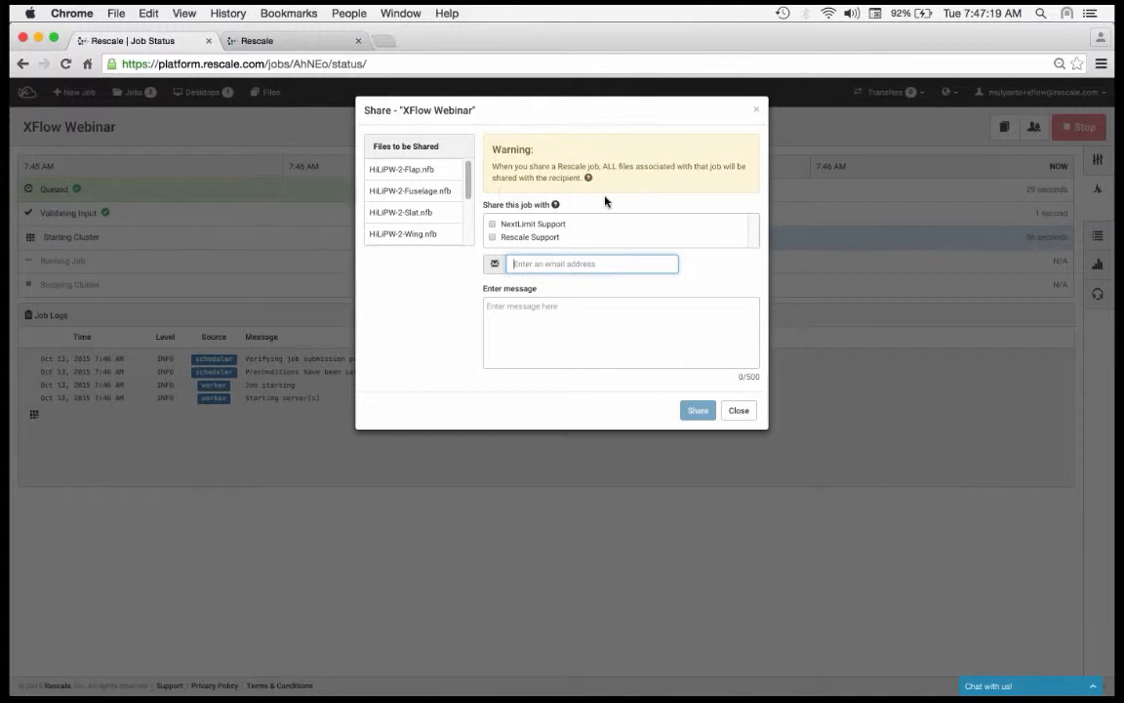
click(525, 246)
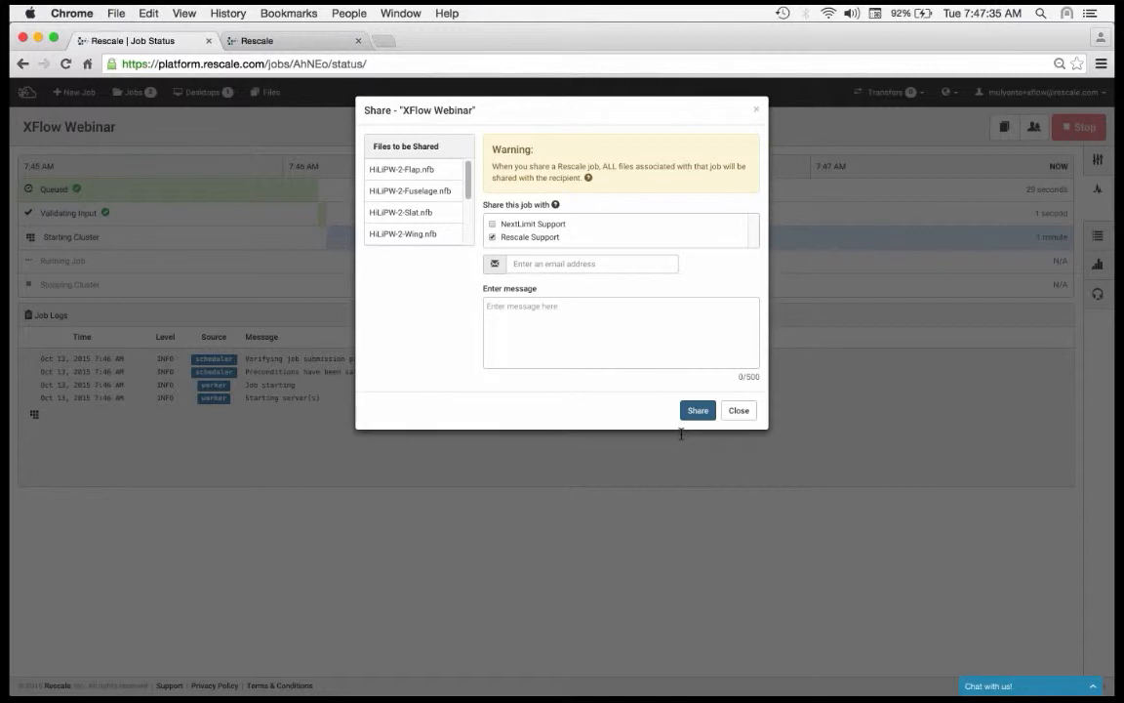
click(655, 337)
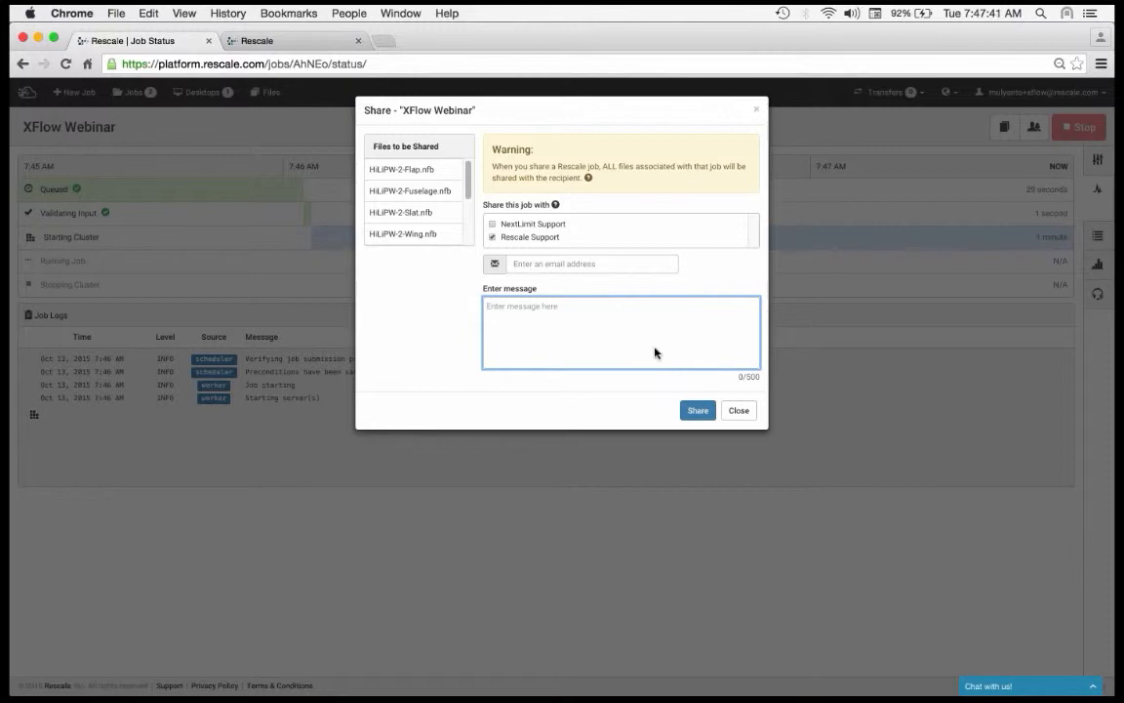
click(744, 412)
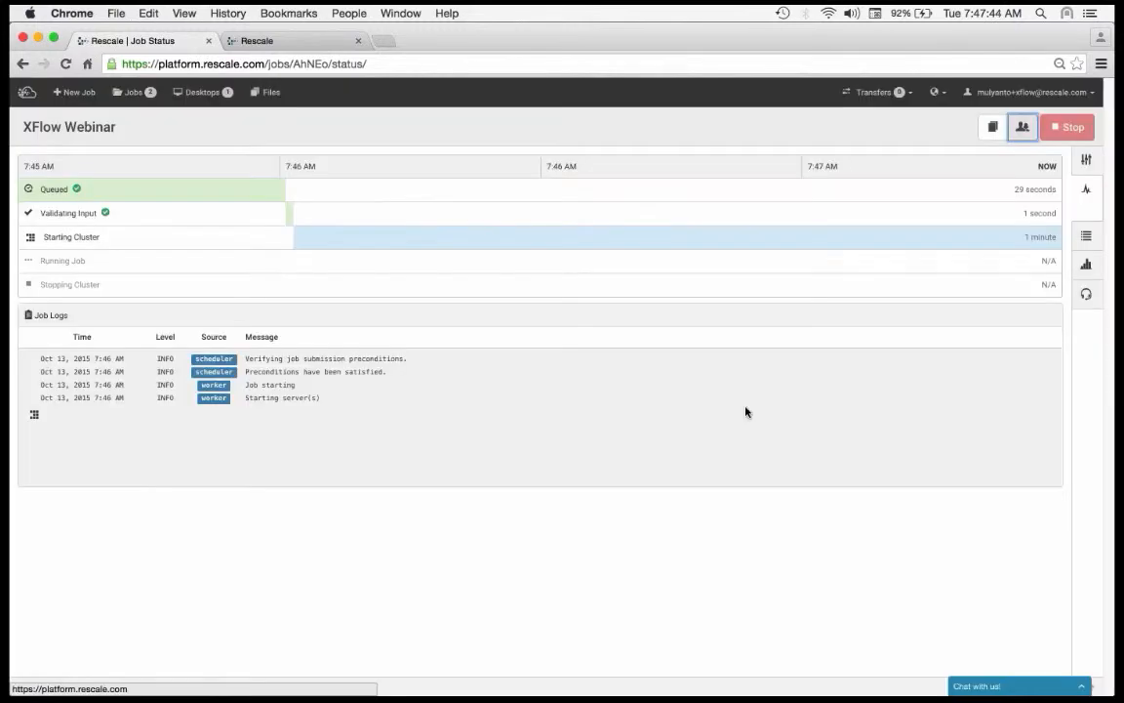
click(992, 139)
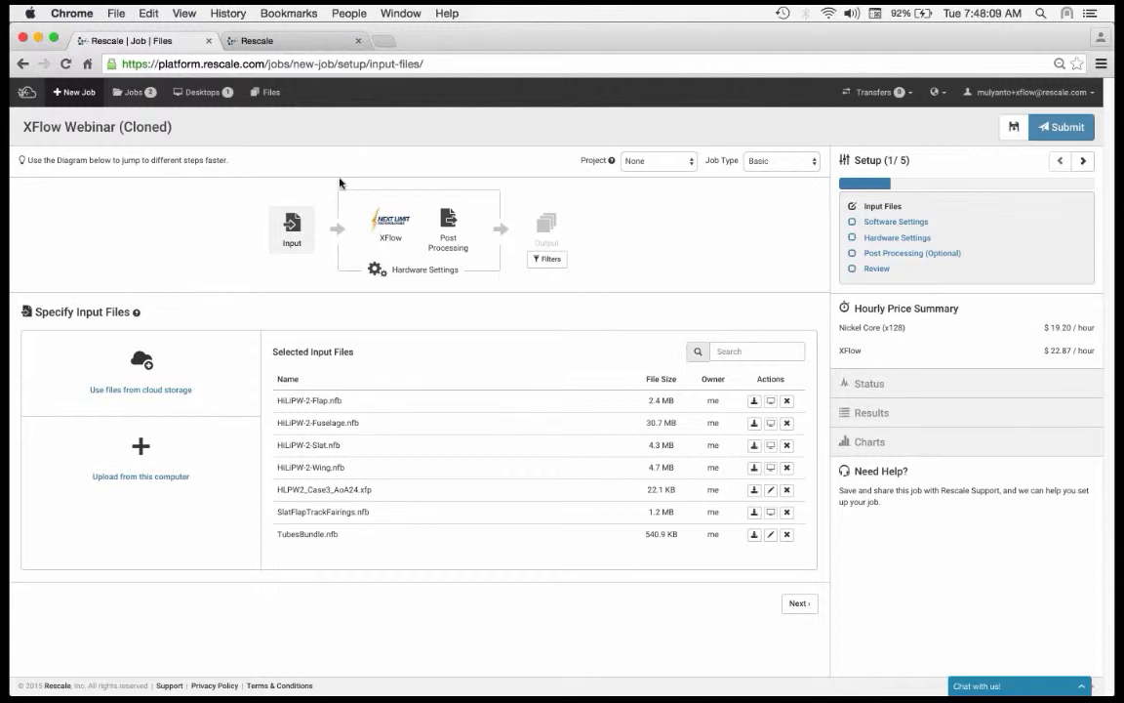
Step: Open the running job HLPW2_Case3_AoA24 - 64 Nickel from the jobs list and examine its process_output.log in live tailing
click(127, 98)
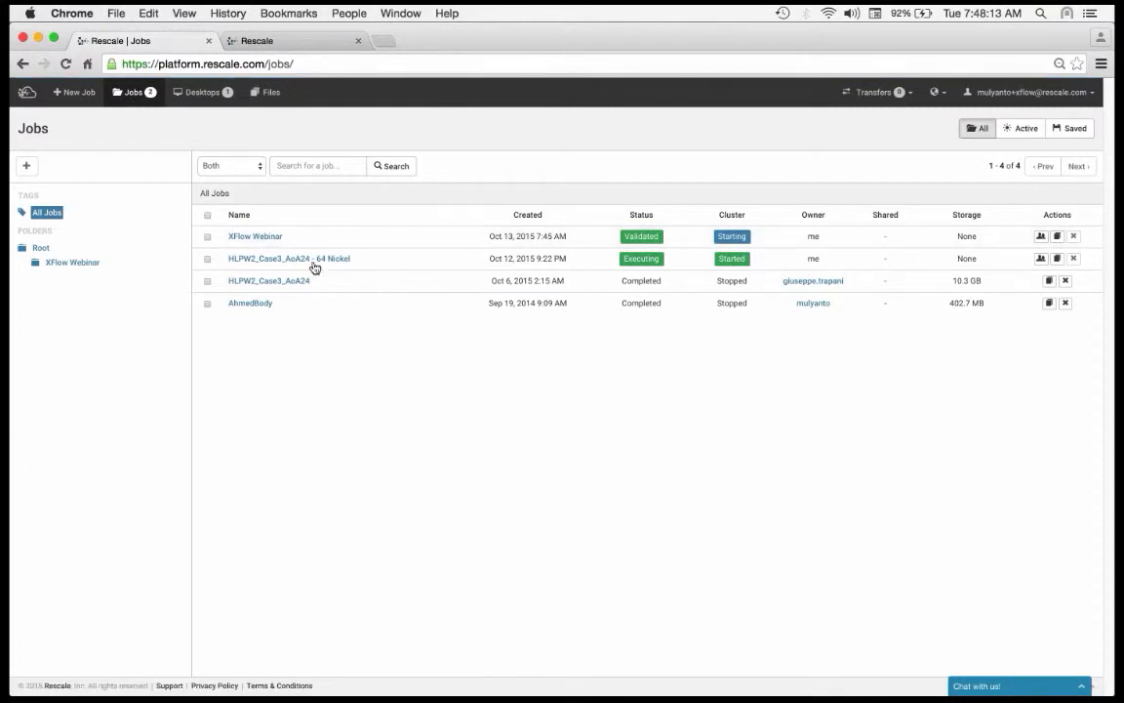
click(310, 259)
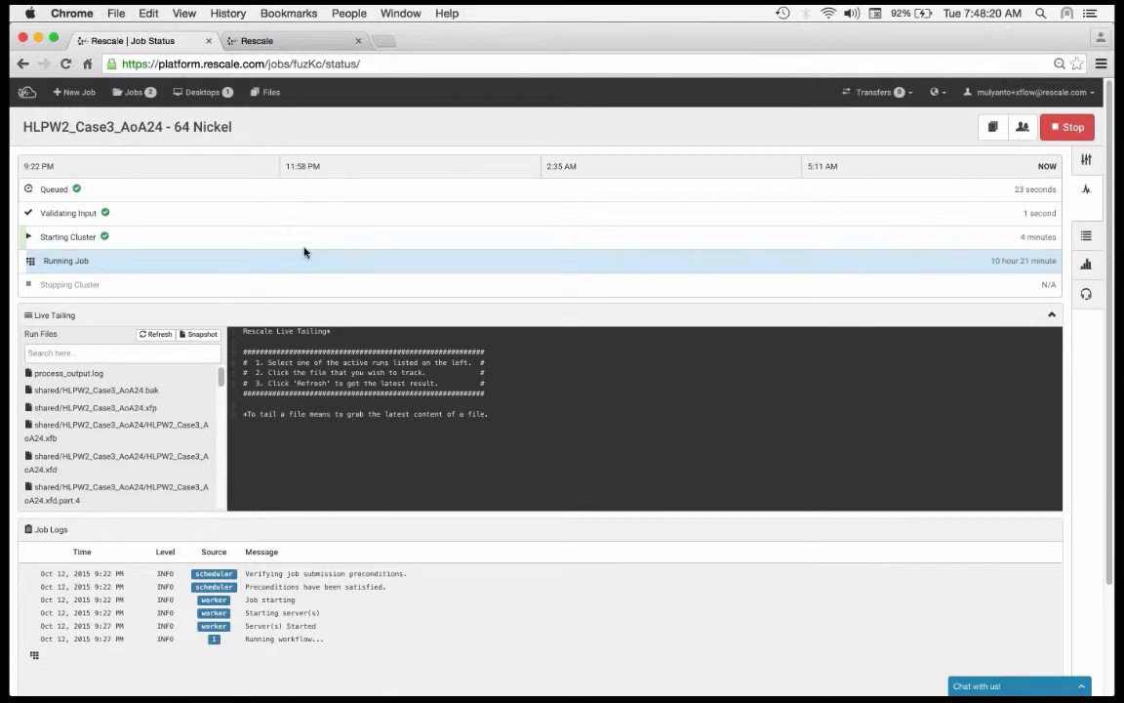
click(168, 368)
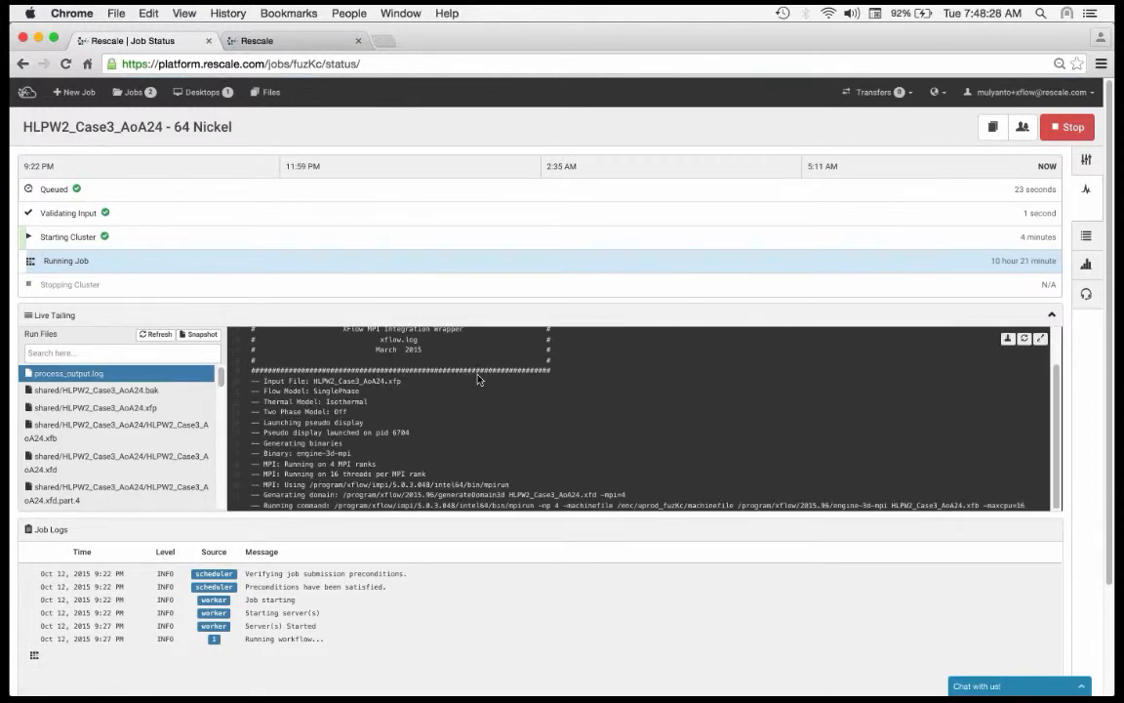
scroll(479, 379, down, 1)
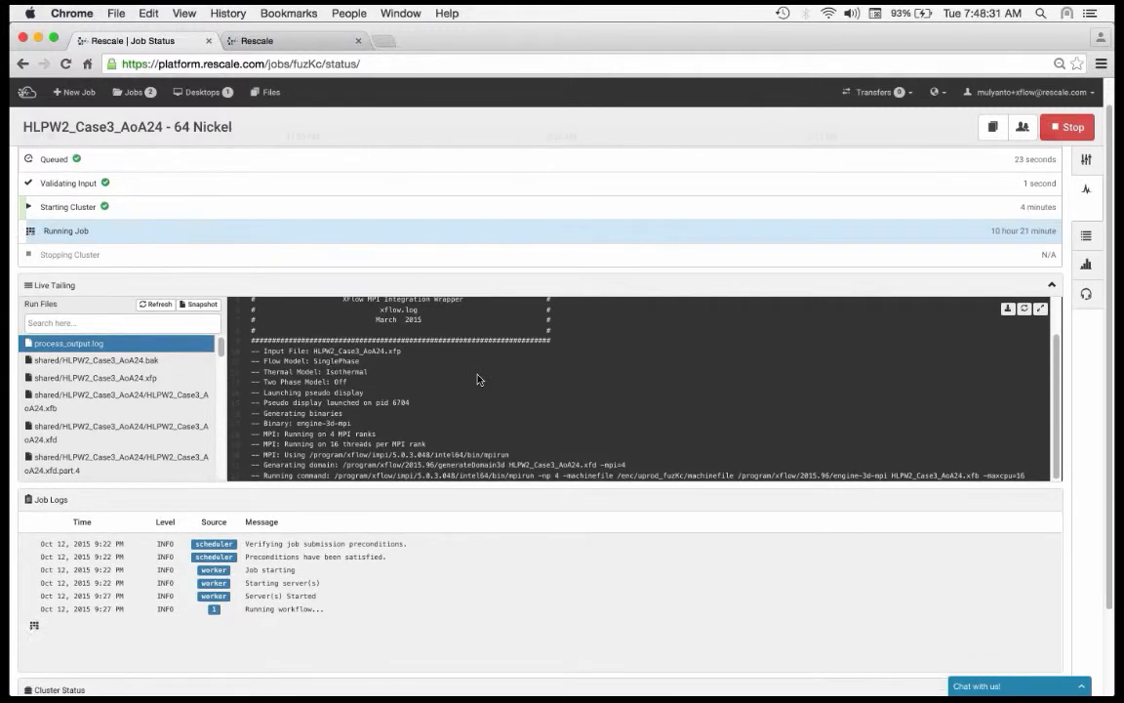
Step: Filter the live tailing run files of the running job by "log"
scroll(478, 379, up, 3)
scroll(478, 378, down, 3)
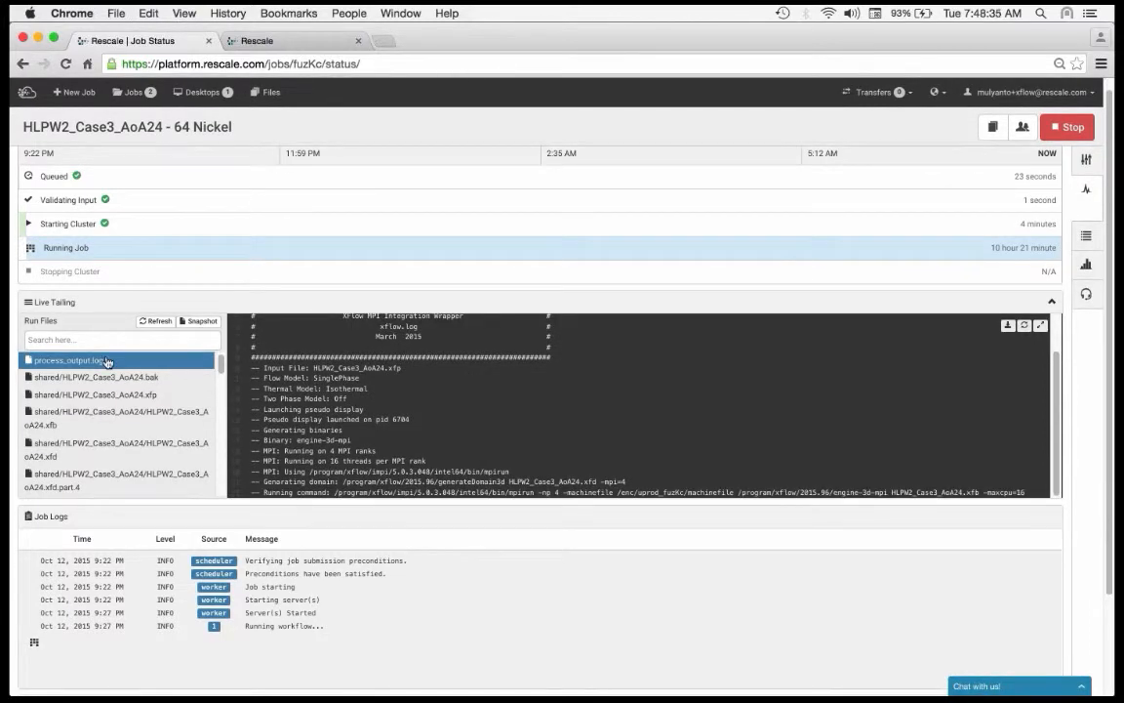
click(113, 342)
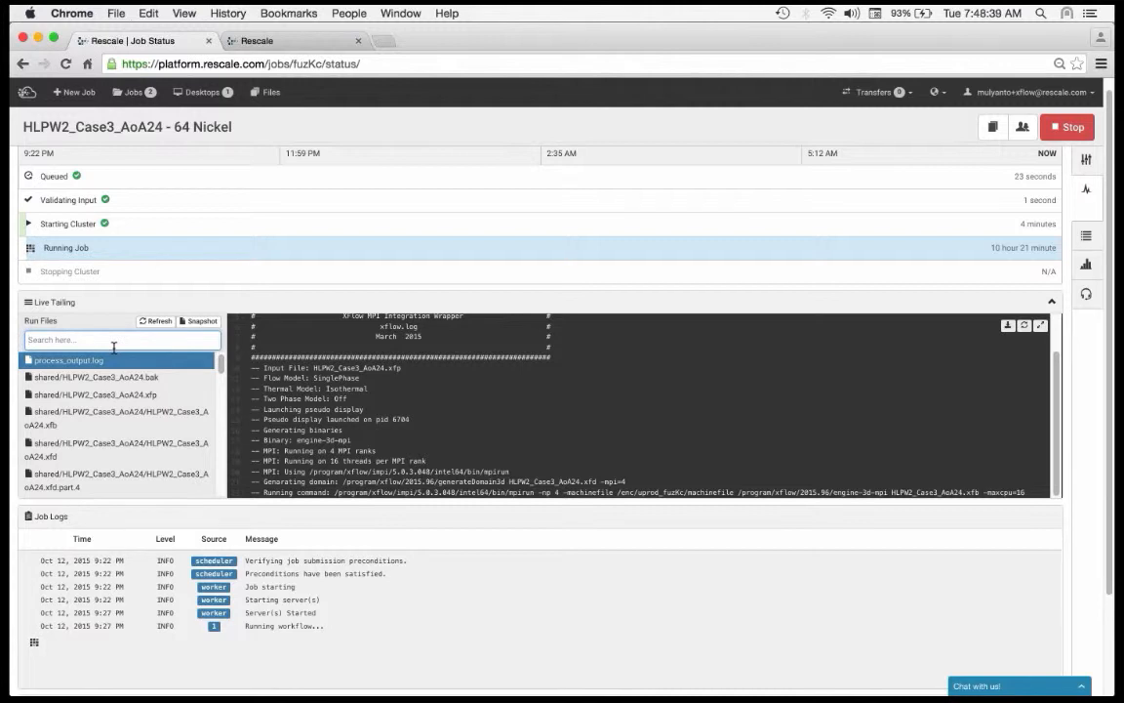
text(x)
text(og)
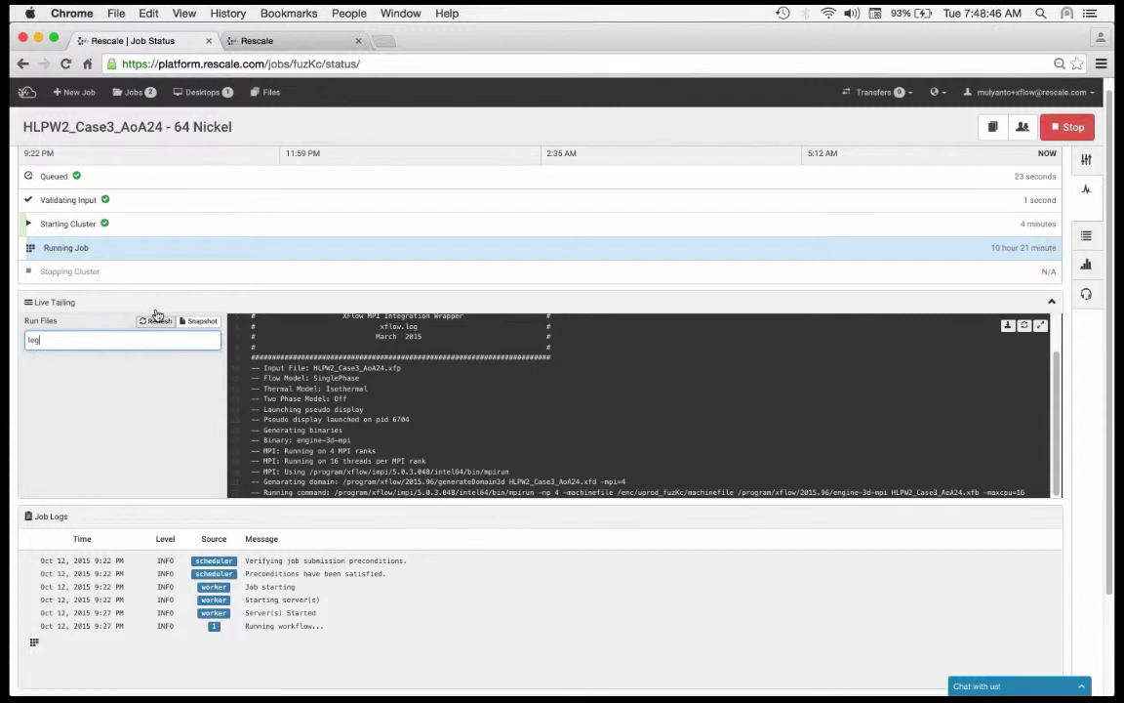
click(141, 325)
click(140, 333)
key(BackSpace)
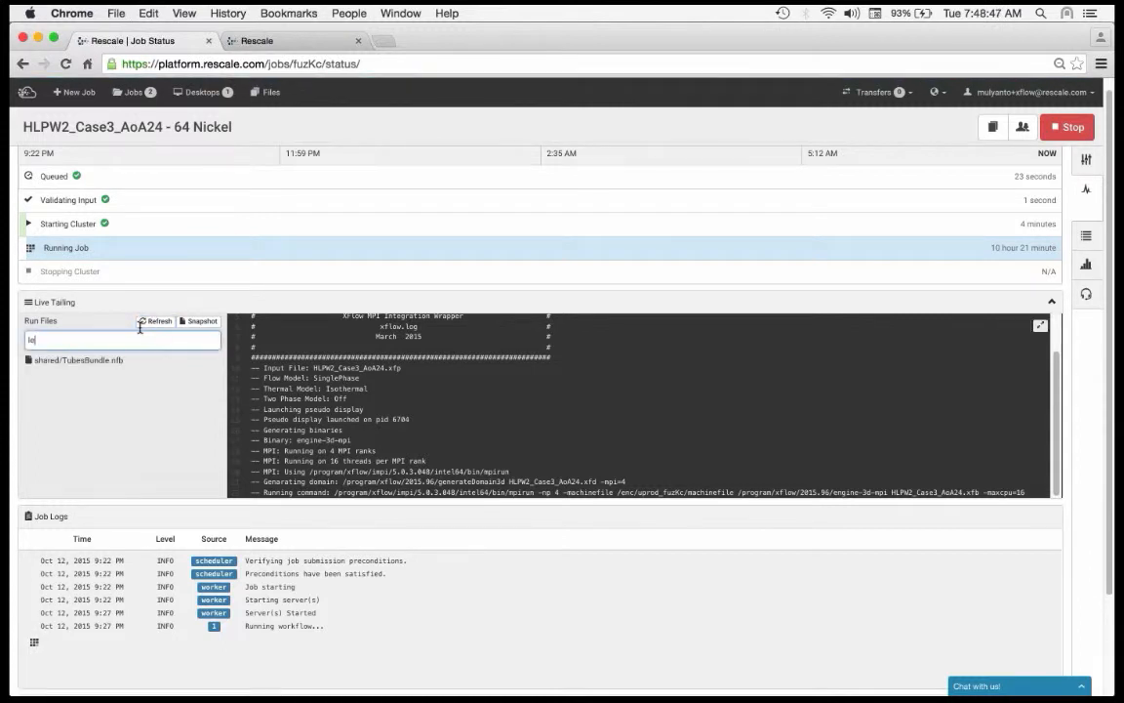
text(g)
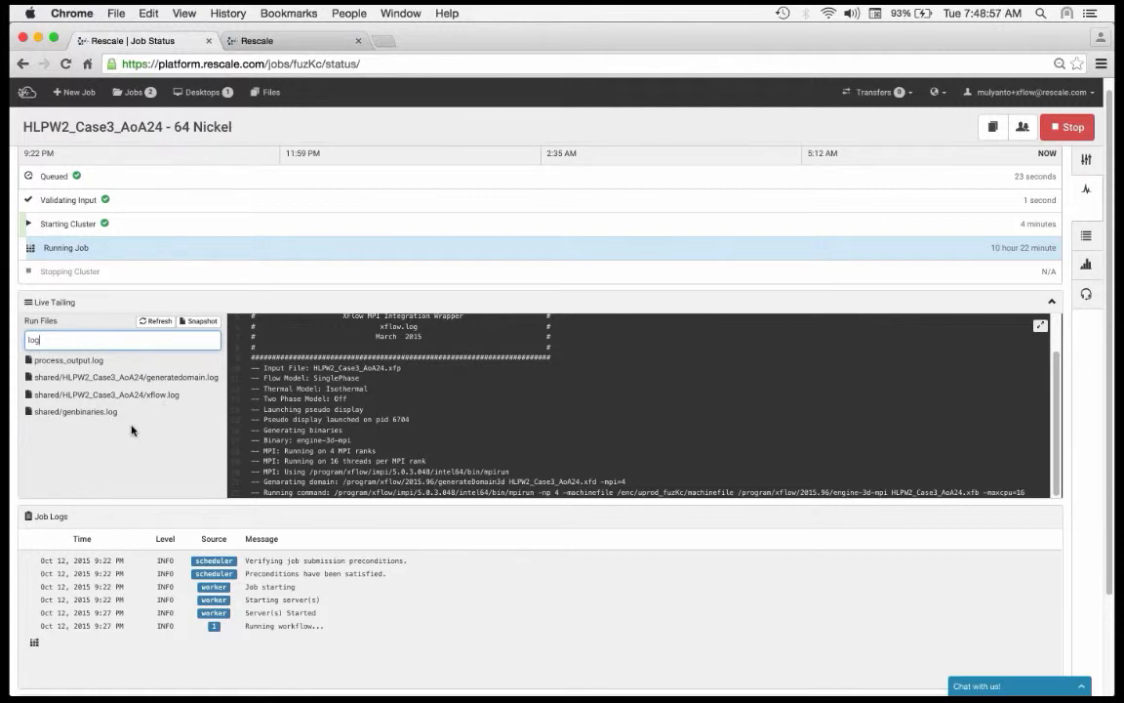
Step: Examine the contents of genbinaries.log and generatedomain.log in live tailing
click(164, 378)
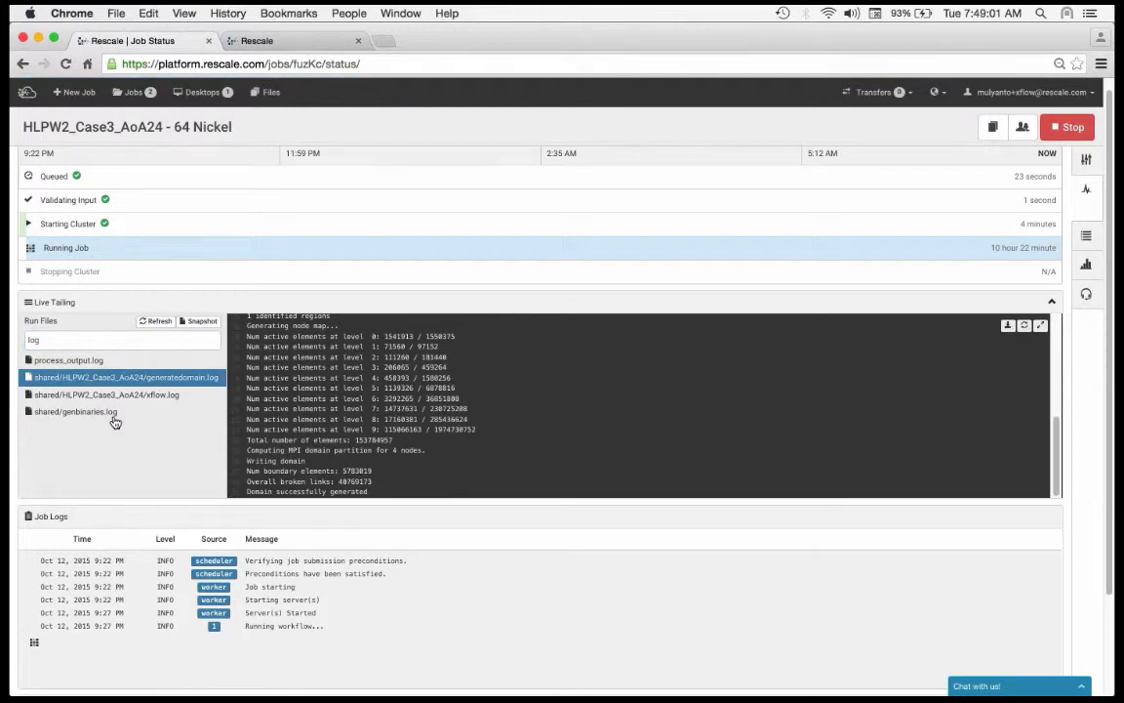
click(182, 414)
scroll(420, 428, up, 5)
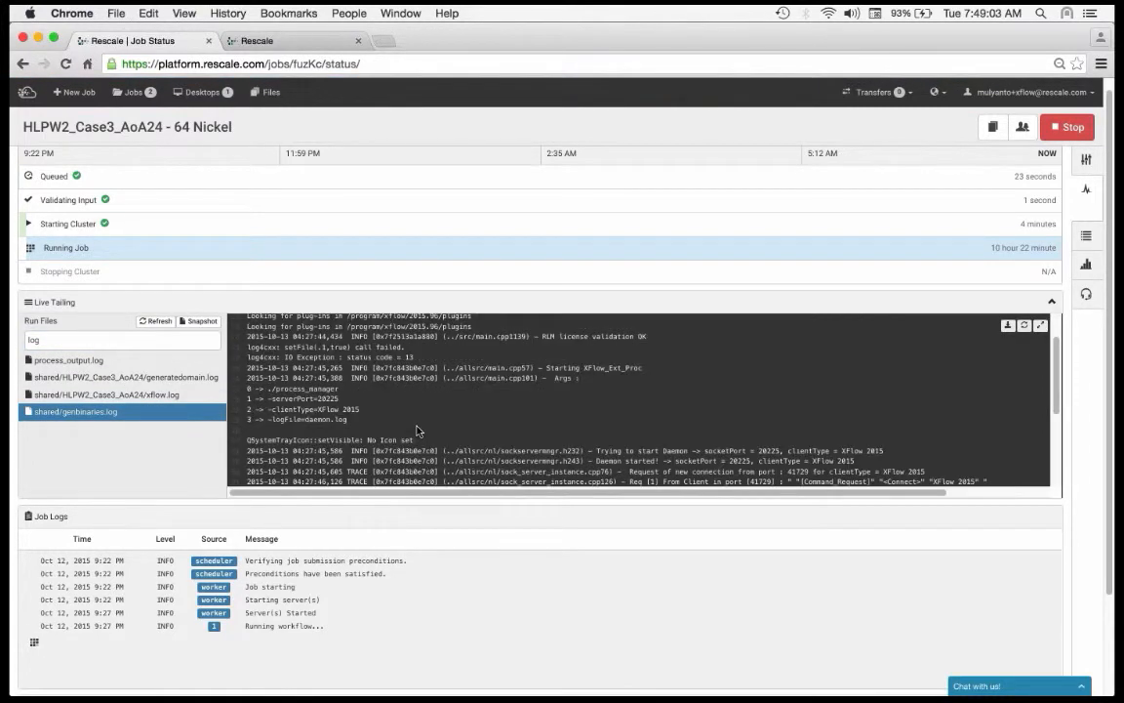
scroll(420, 428, down, 10)
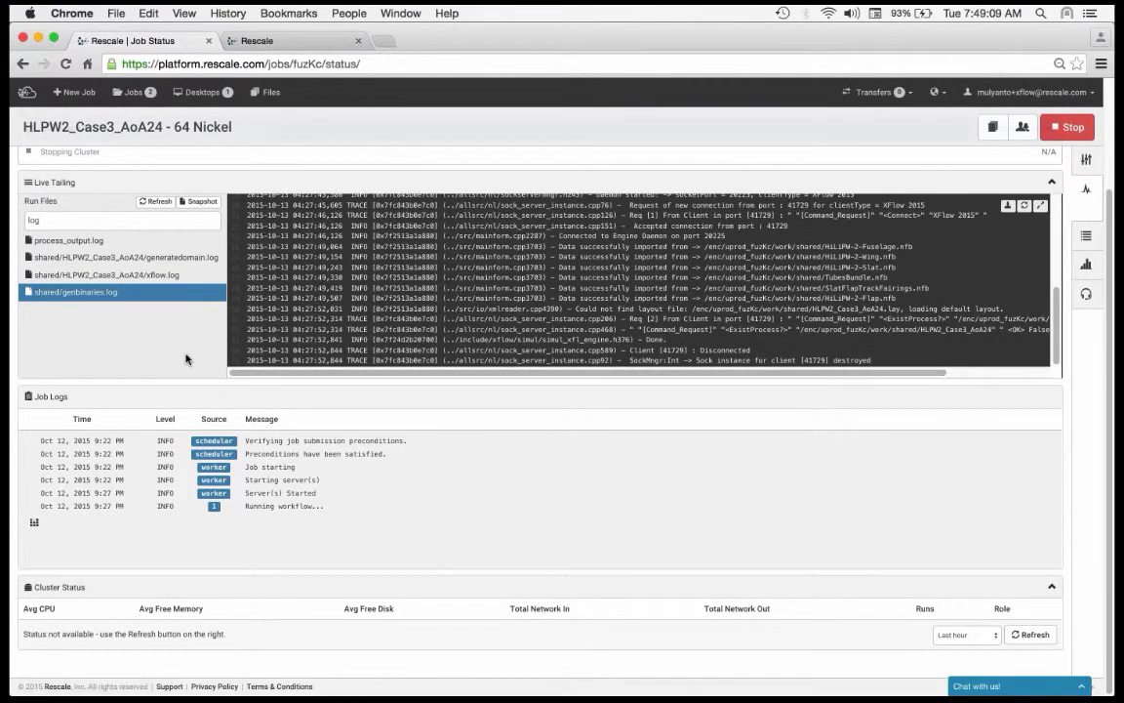
click(177, 259)
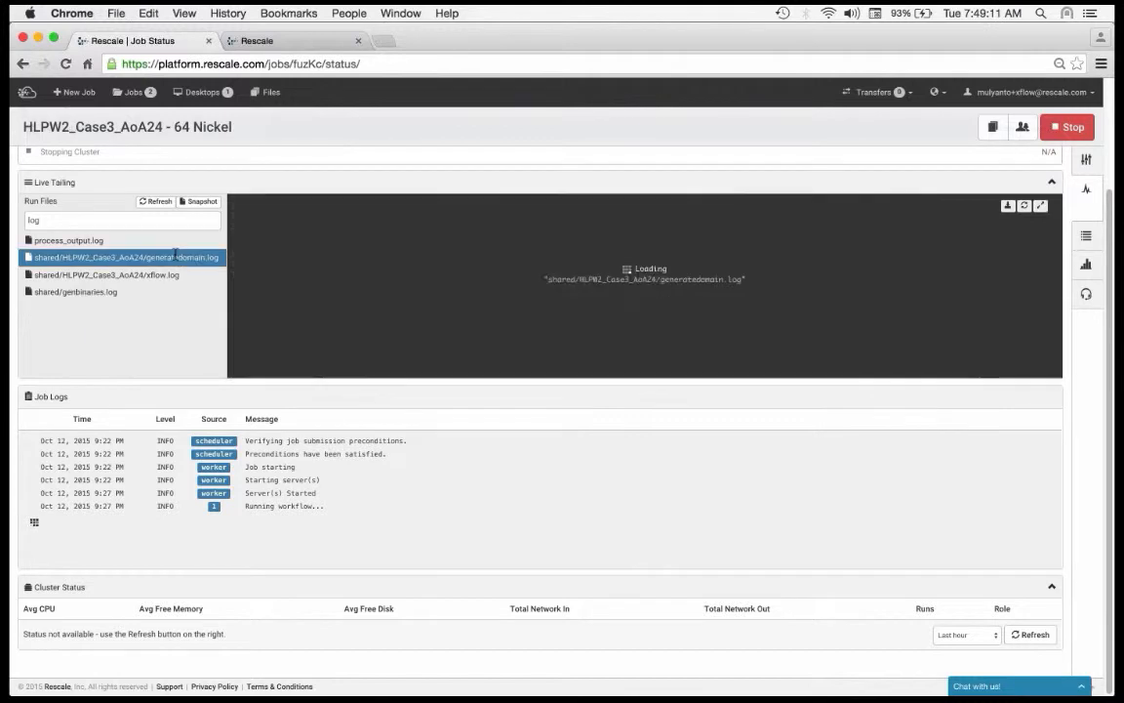
scroll(368, 296, up, 4)
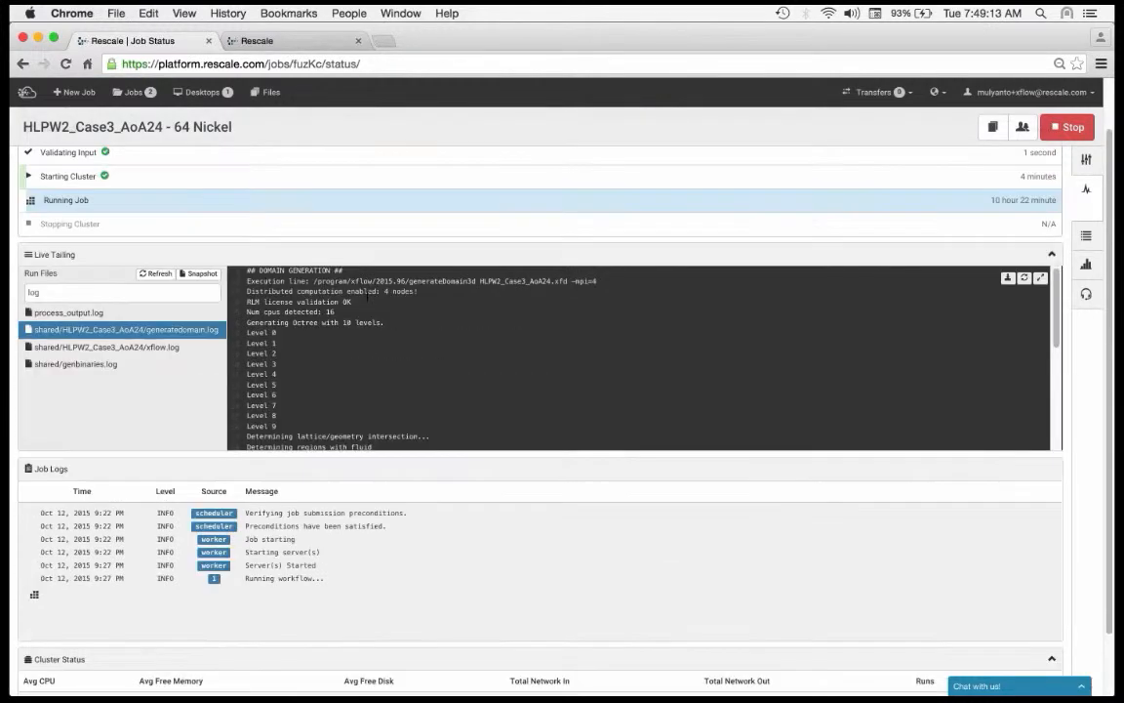
scroll(368, 297, down, 5)
scroll(367, 297, down, 1)
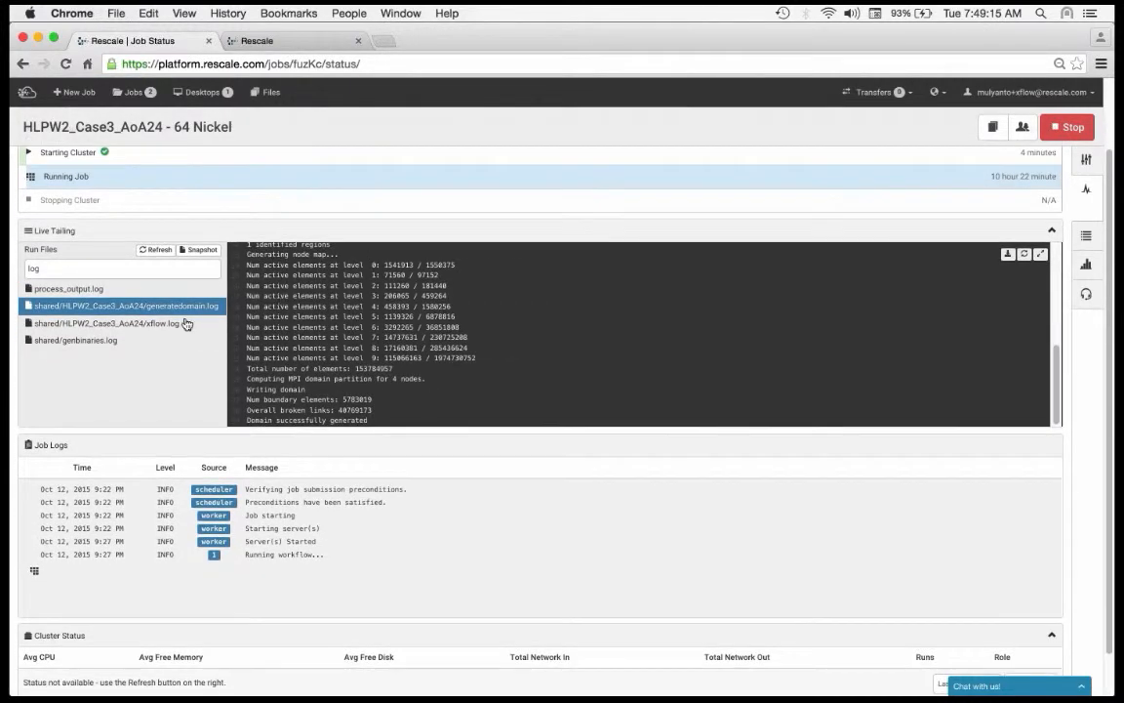
Step: Examine the solver progress in xflow.log from the element levels down to the latest time steps
click(185, 322)
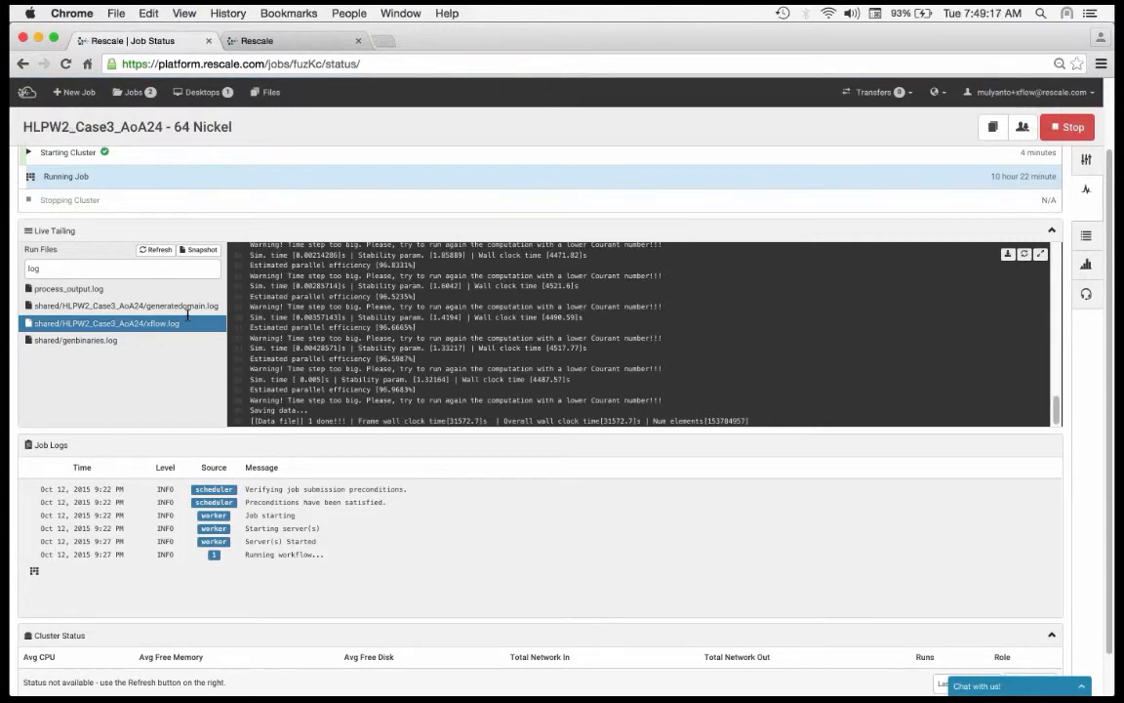
scroll(187, 314, down, 2)
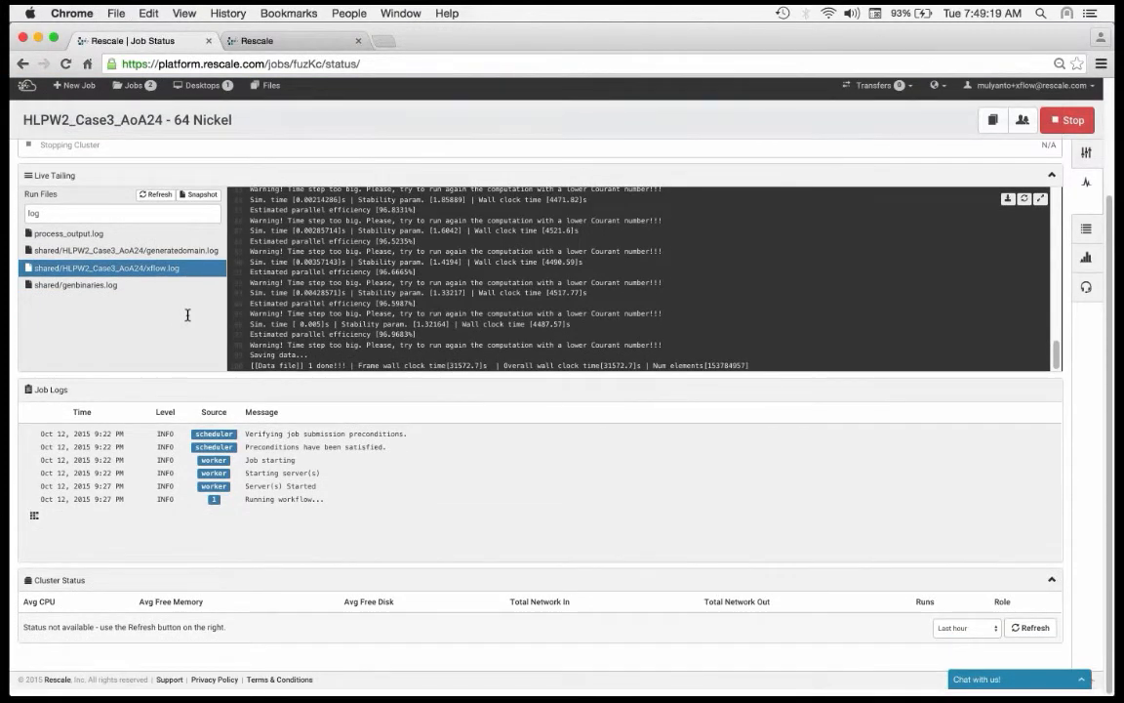
scroll(188, 316, up, 5)
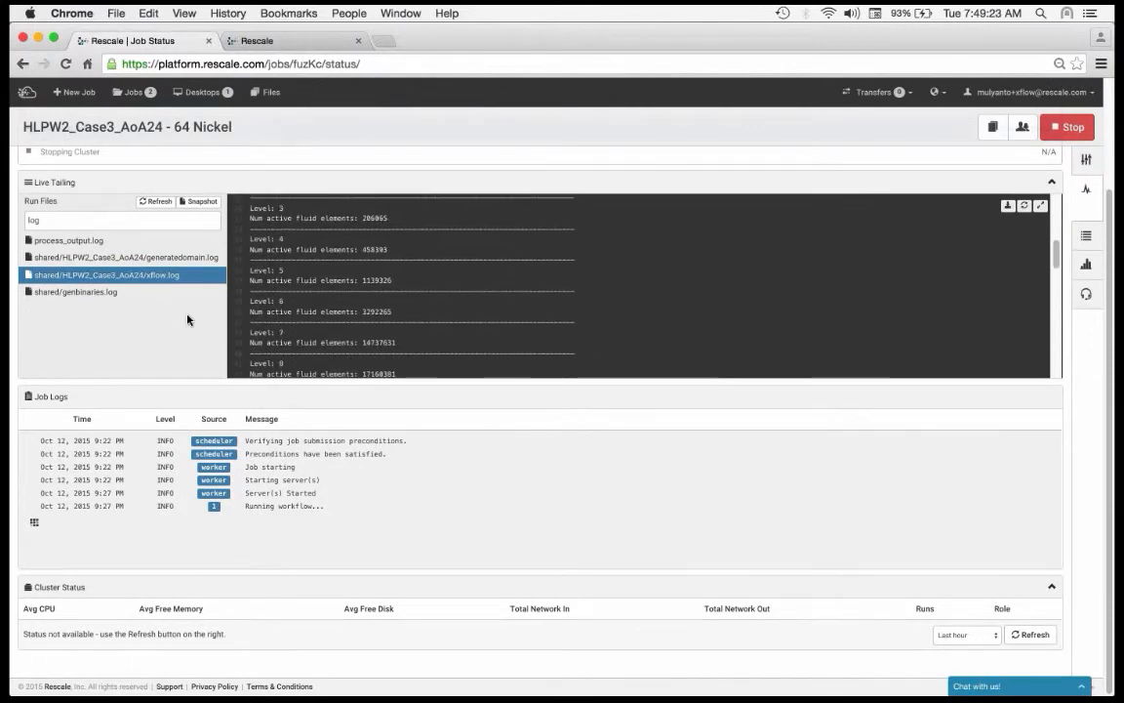
scroll(188, 319, up, 2)
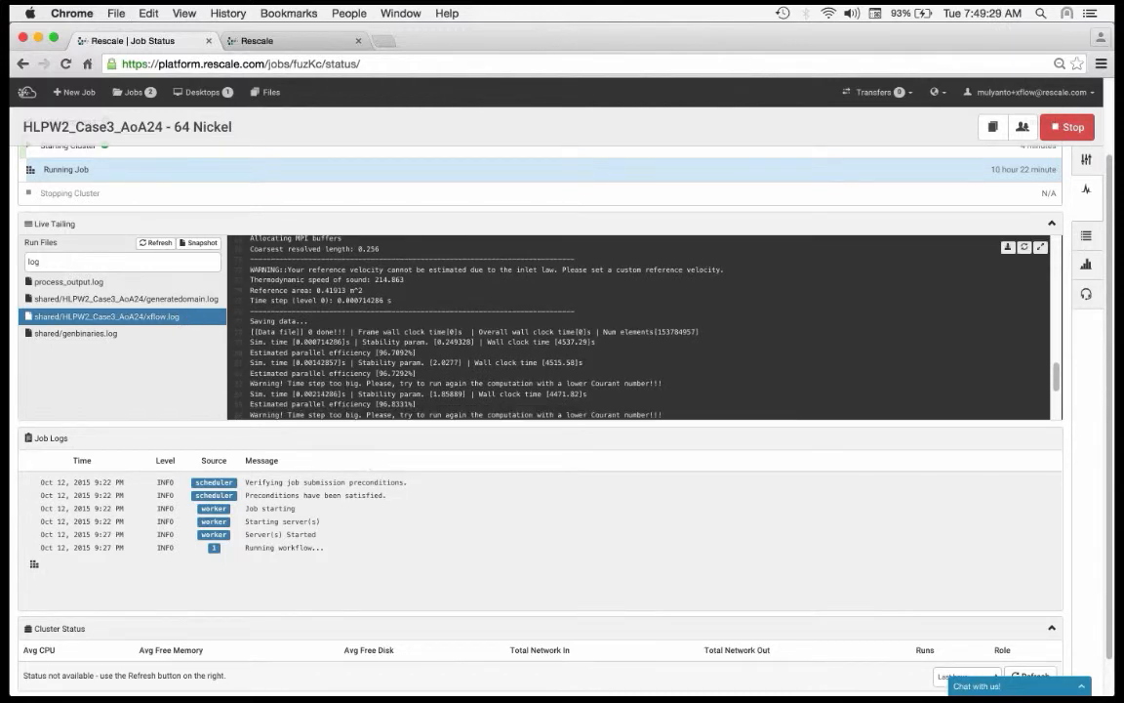
scroll(137, 382, down, 2)
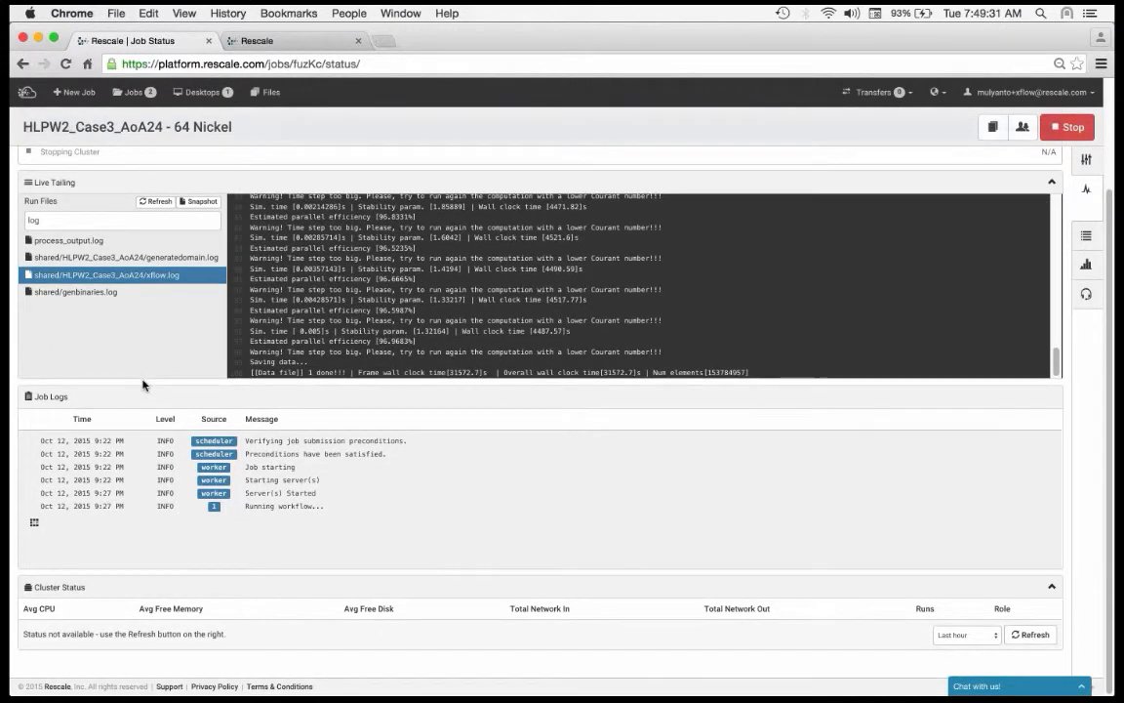
Step: Refresh the cluster status and review the CPU, memory, disk and network usage of the nodes
click(1040, 631)
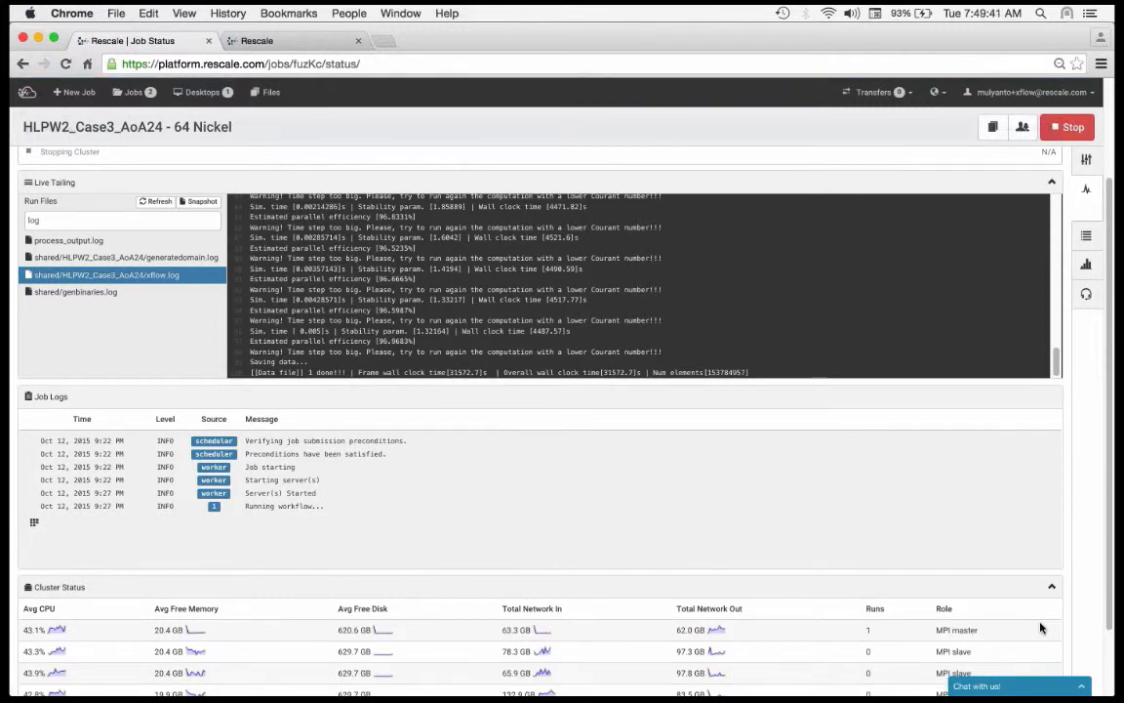
scroll(1042, 627, down, 2)
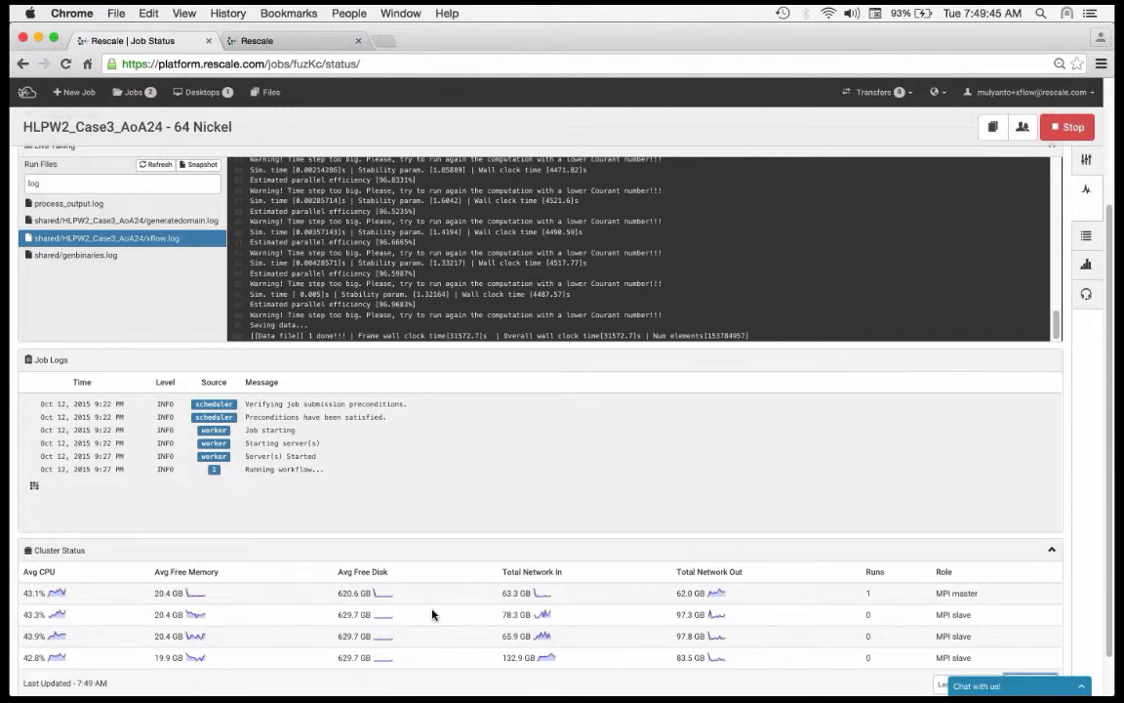
scroll(432, 615, up, 2)
scroll(432, 615, up, 3)
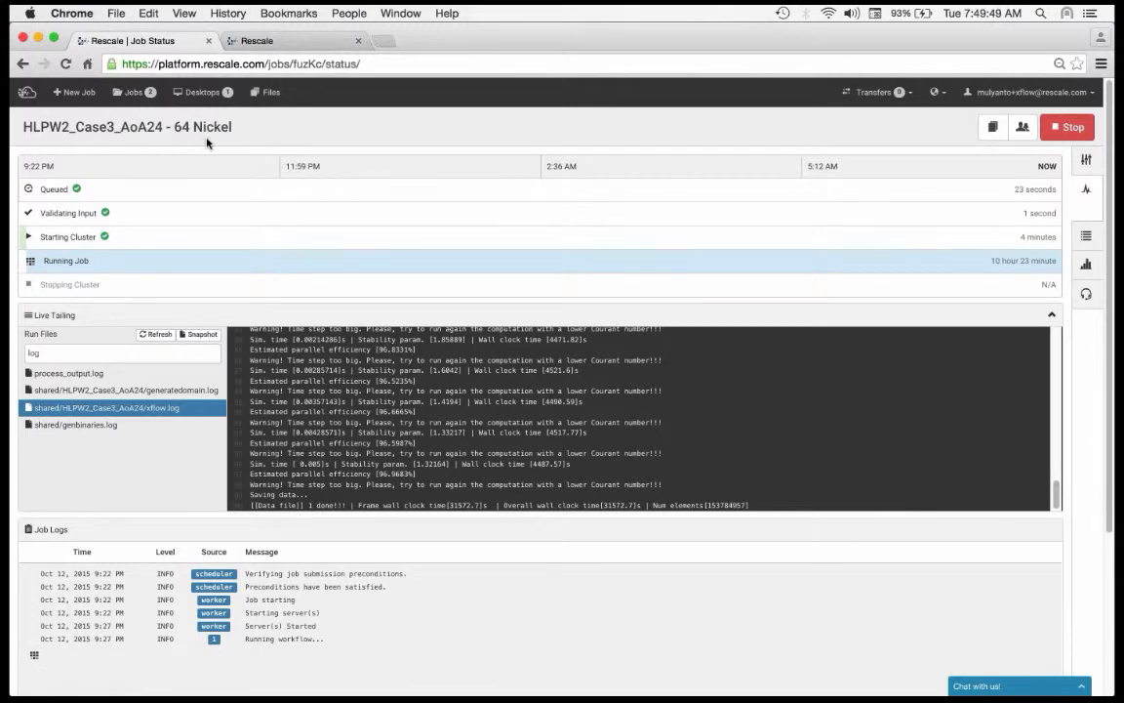
scroll(39, 73, down, 1)
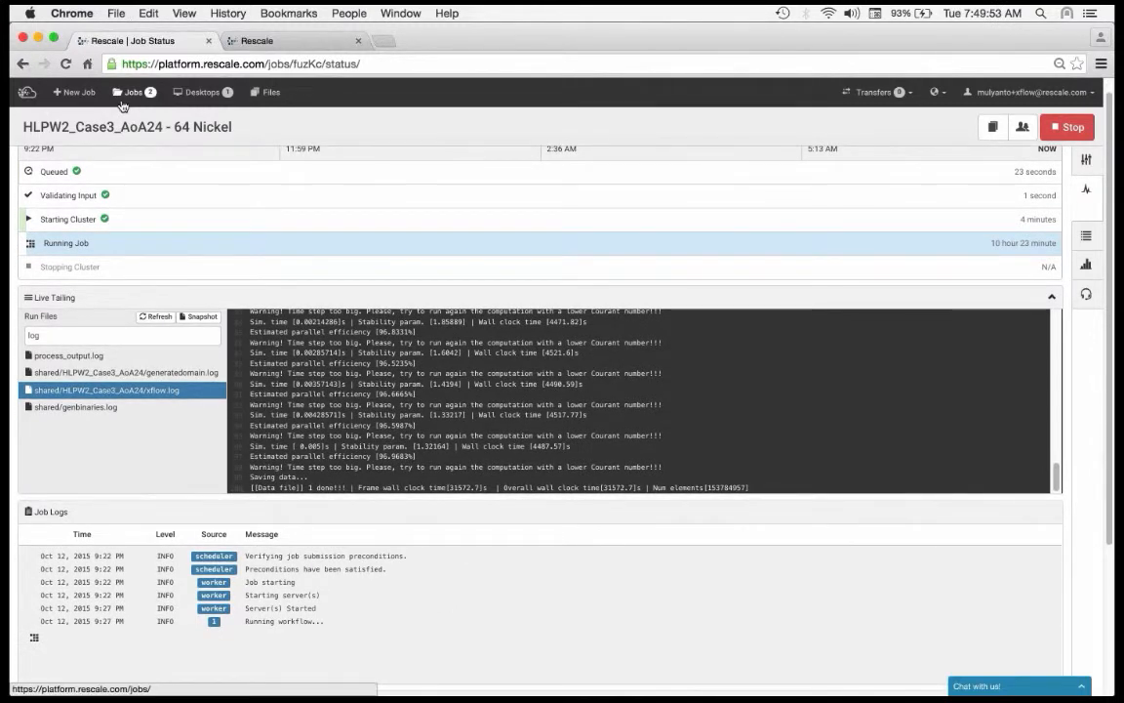
Step: Open the results of the completed job HLPW2_Case3_AoA24 and search its files for "log"
click(123, 104)
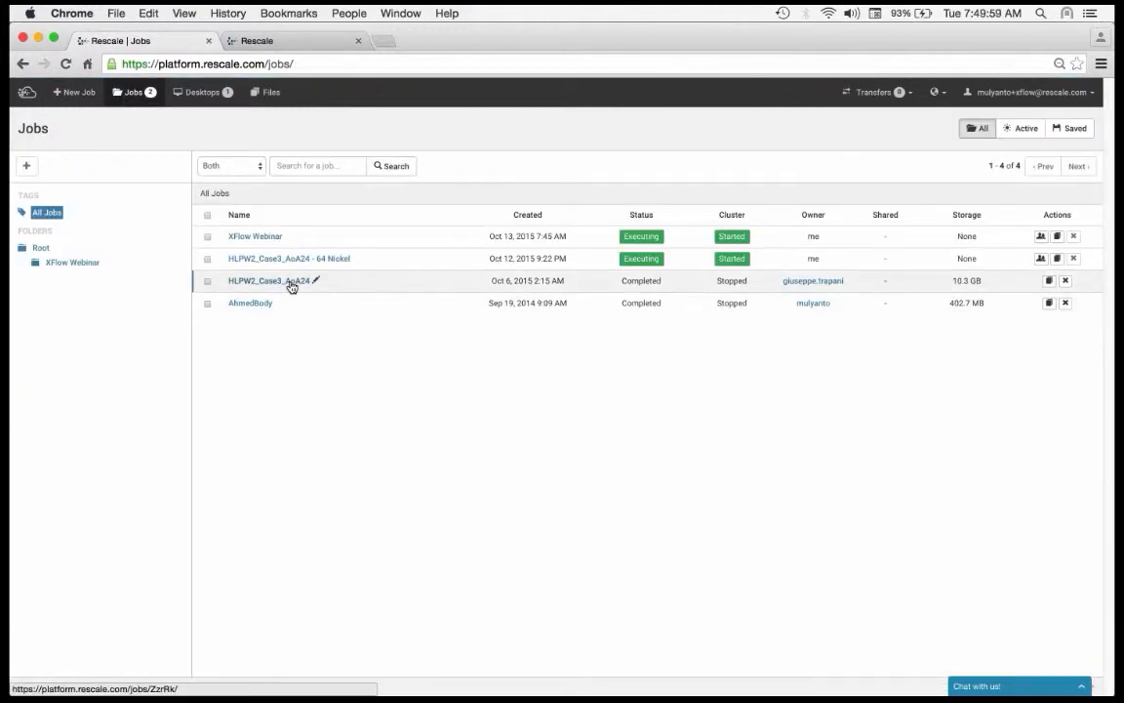
click(290, 282)
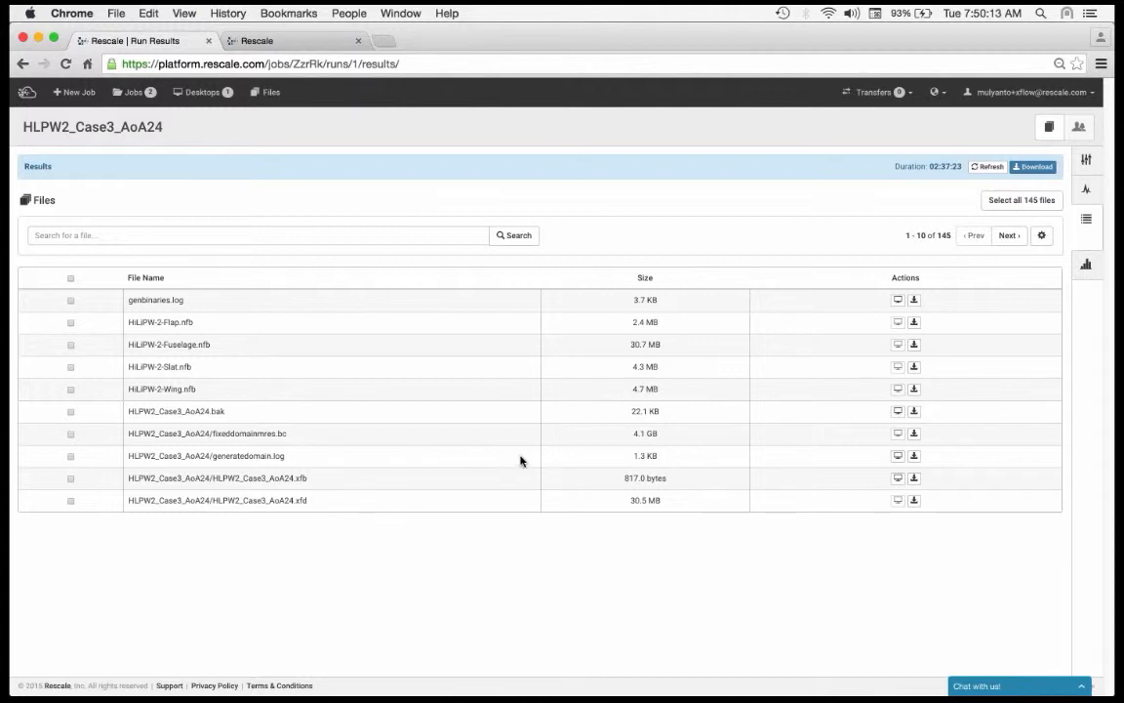
click(323, 257)
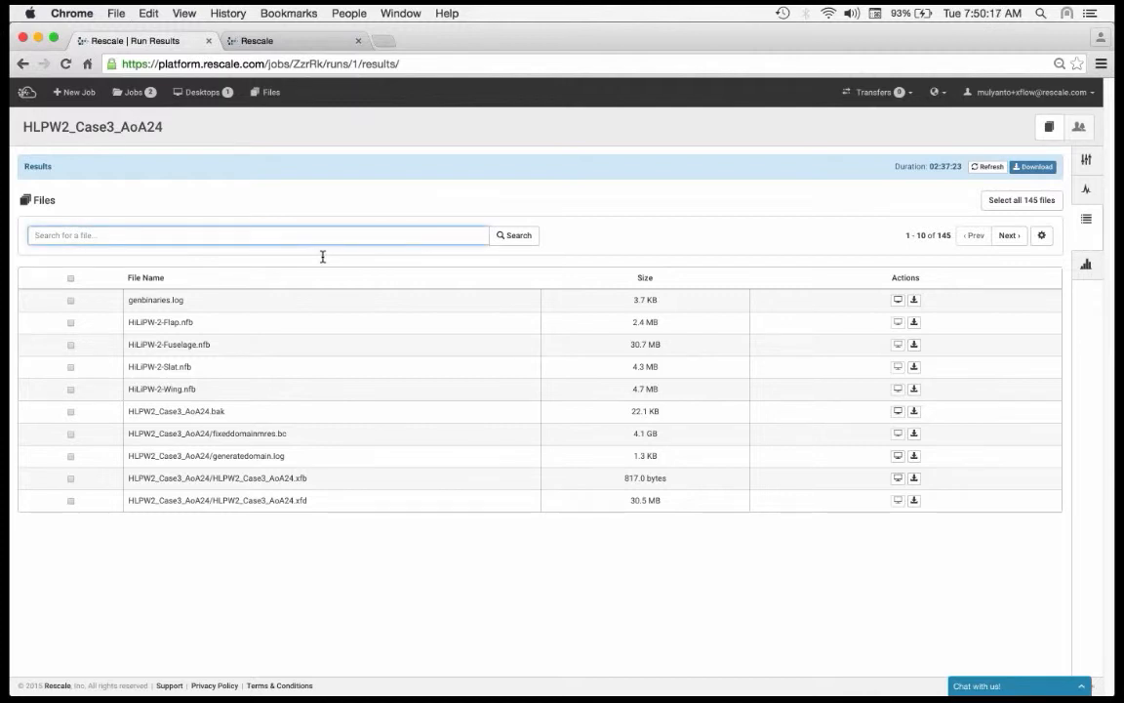
text(log)
key(Return)
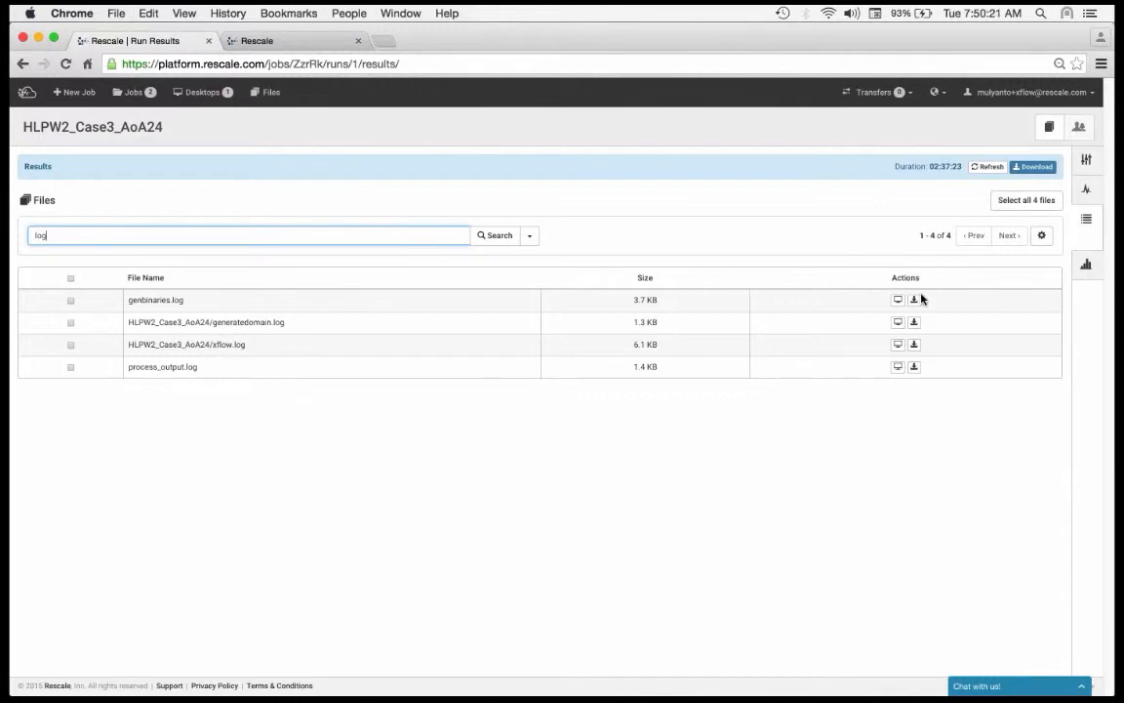
Step: Download genbinaries.log from the job results and clear the file search
click(914, 299)
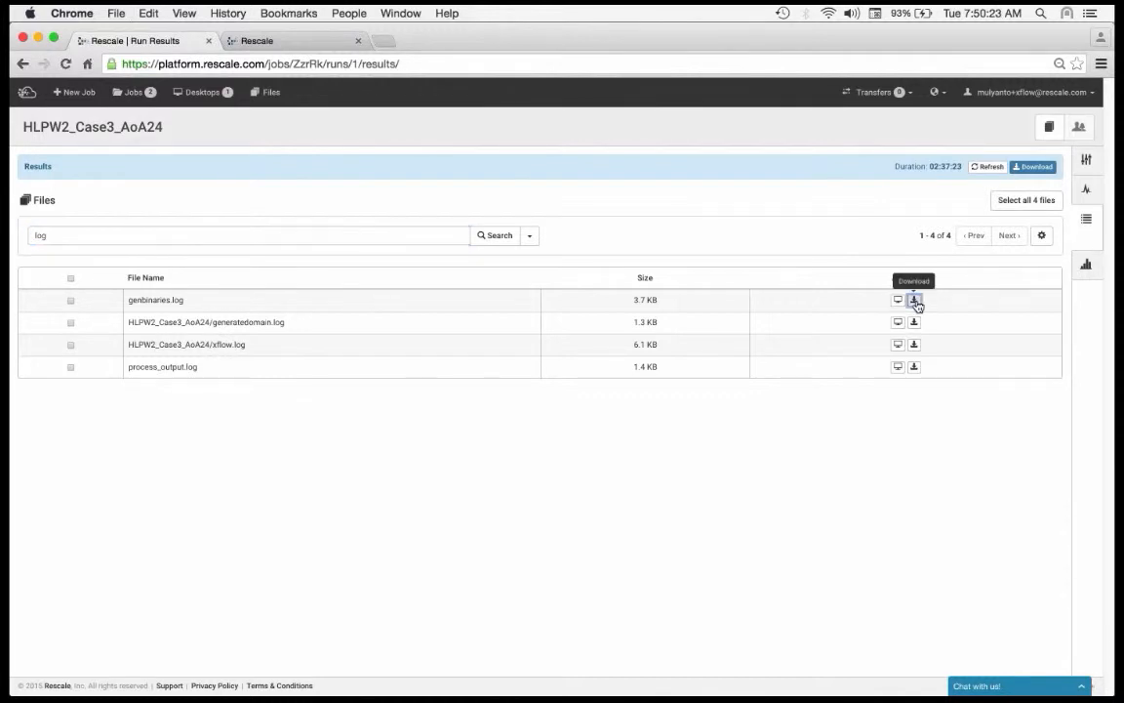
double_click(198, 244)
key(BackSpace)
key(Return)
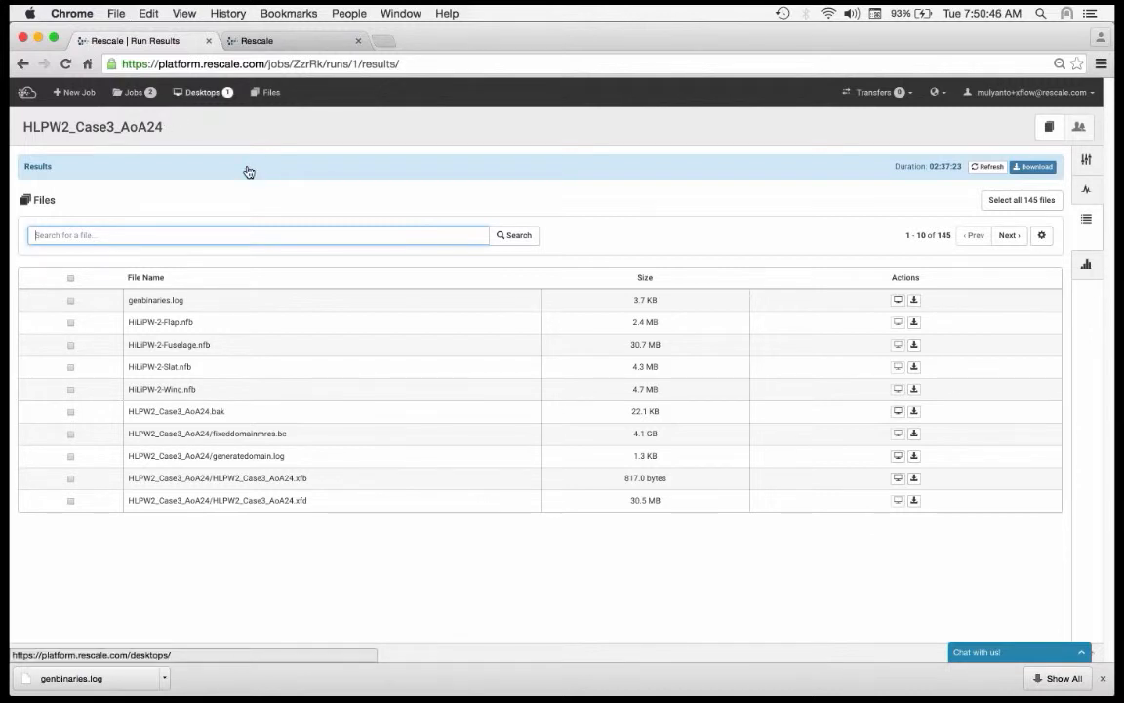
Step: Create a new remote desktop named XFlow Desktop with the Windows configuration, submit it and close its status window
click(178, 98)
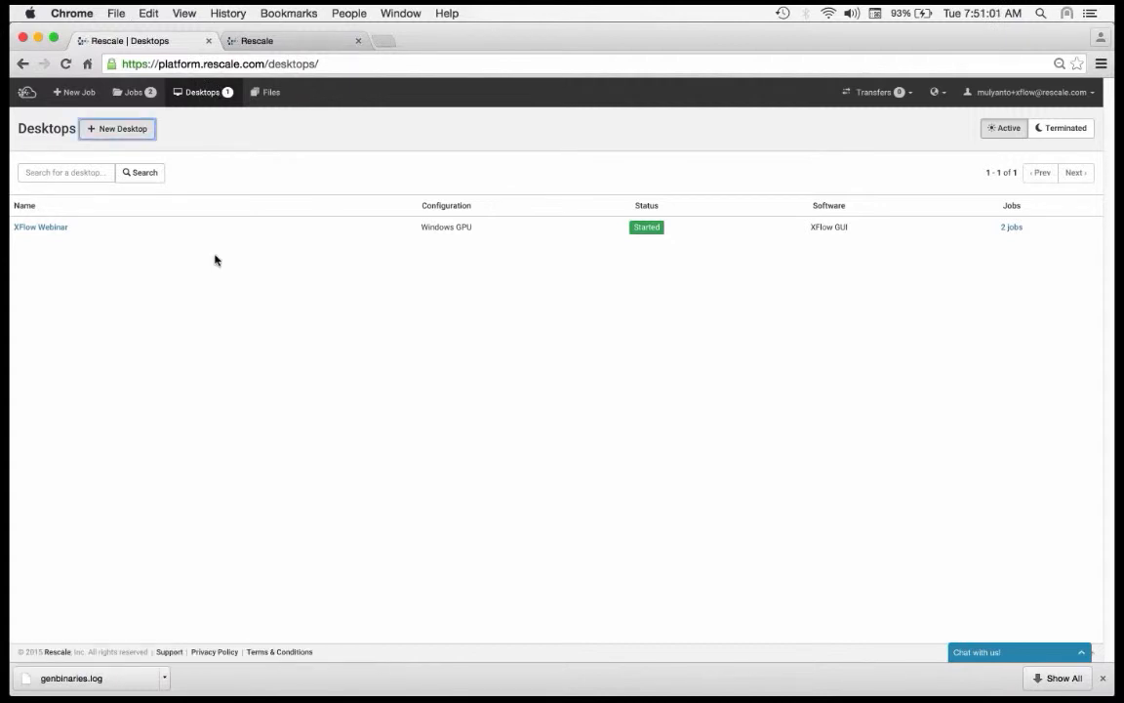
click(138, 130)
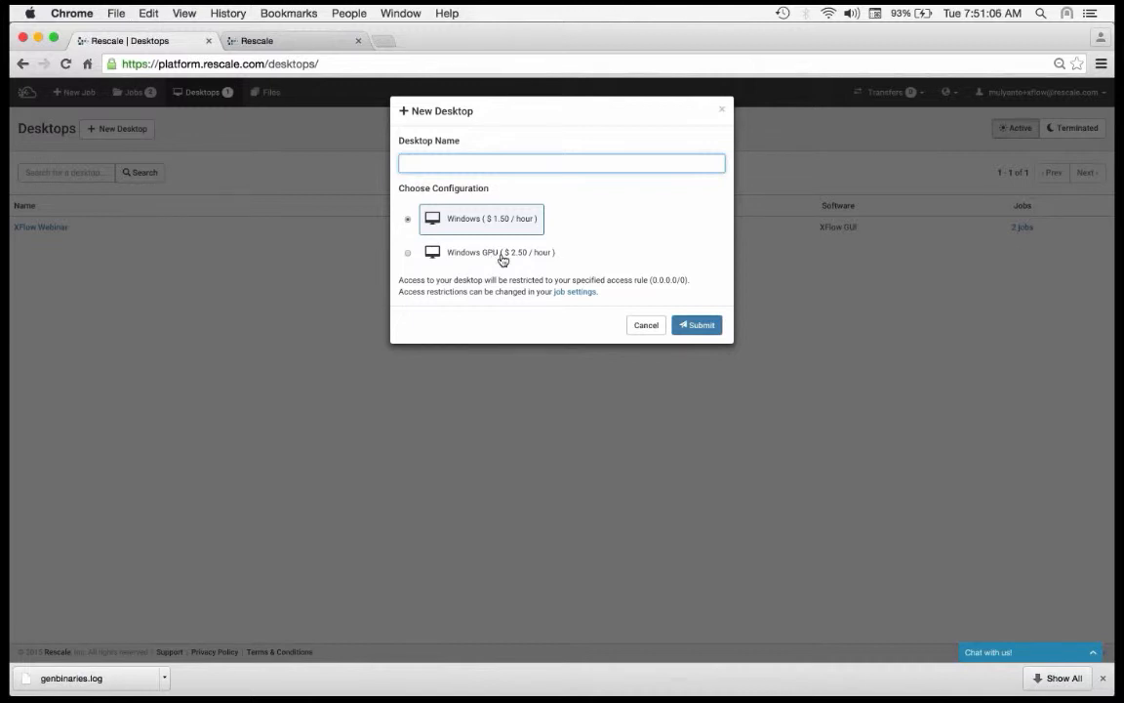
text(xflow)
key(super+a)
text(Xf)
text(low Deskto)
text(p)
click(701, 329)
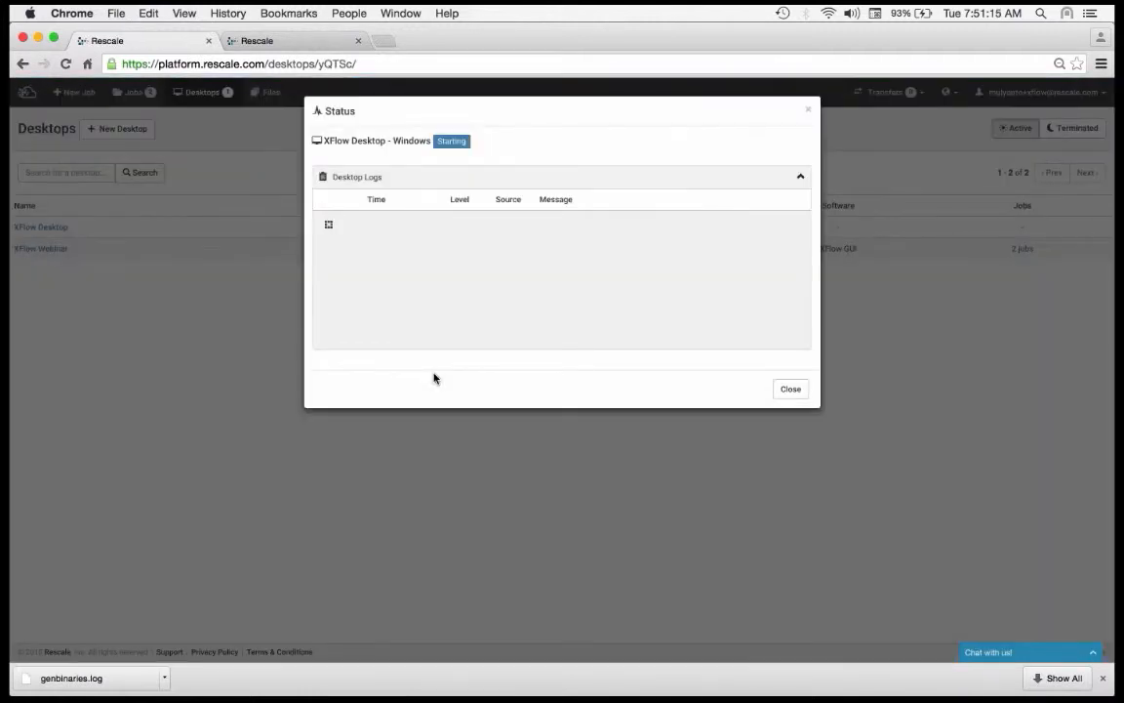
click(793, 389)
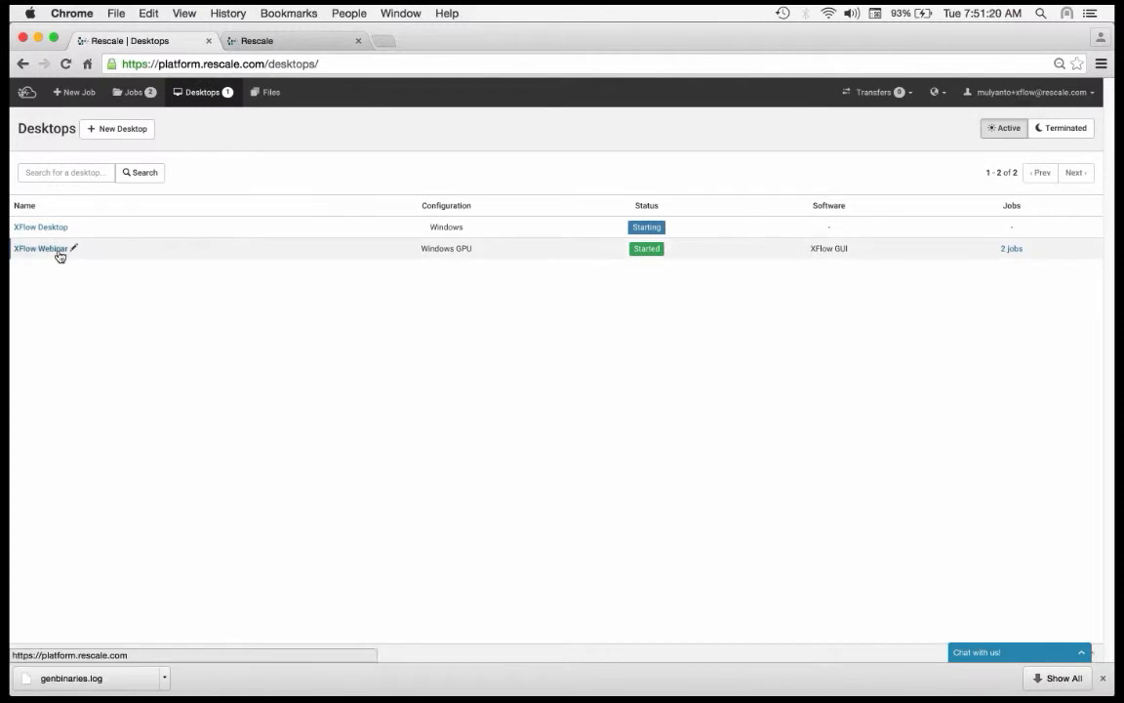
Step: Open the status of the XFlow Webinar desktop and review its software selection and attached jobs
click(57, 250)
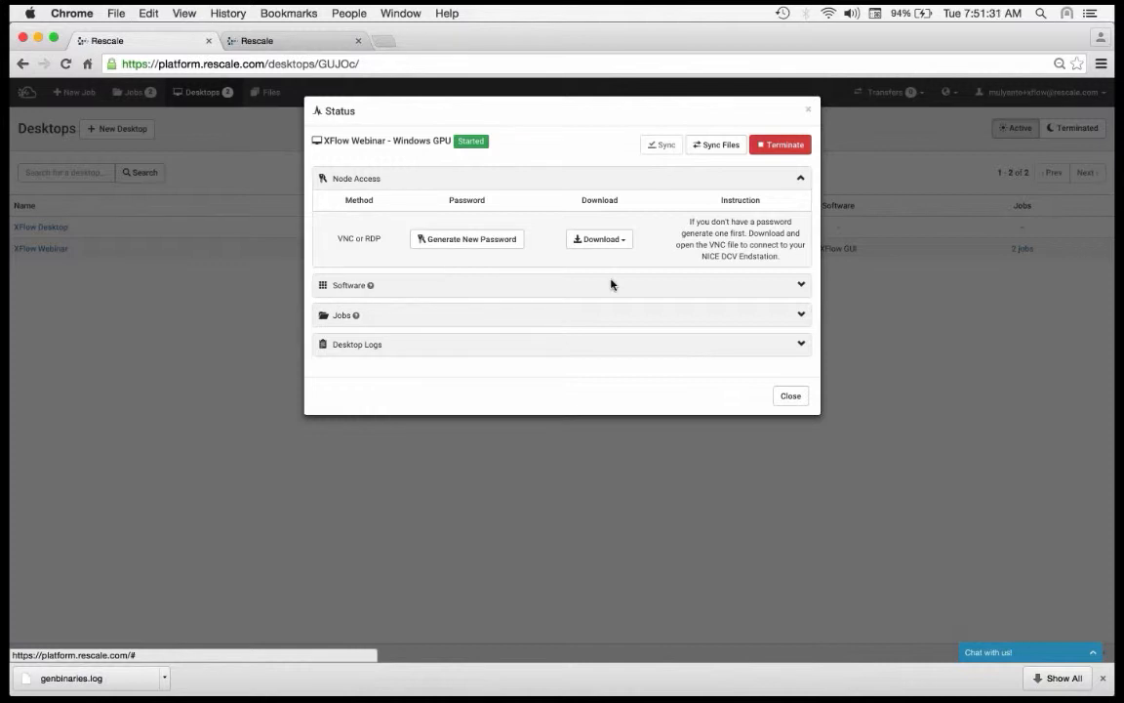
click(389, 275)
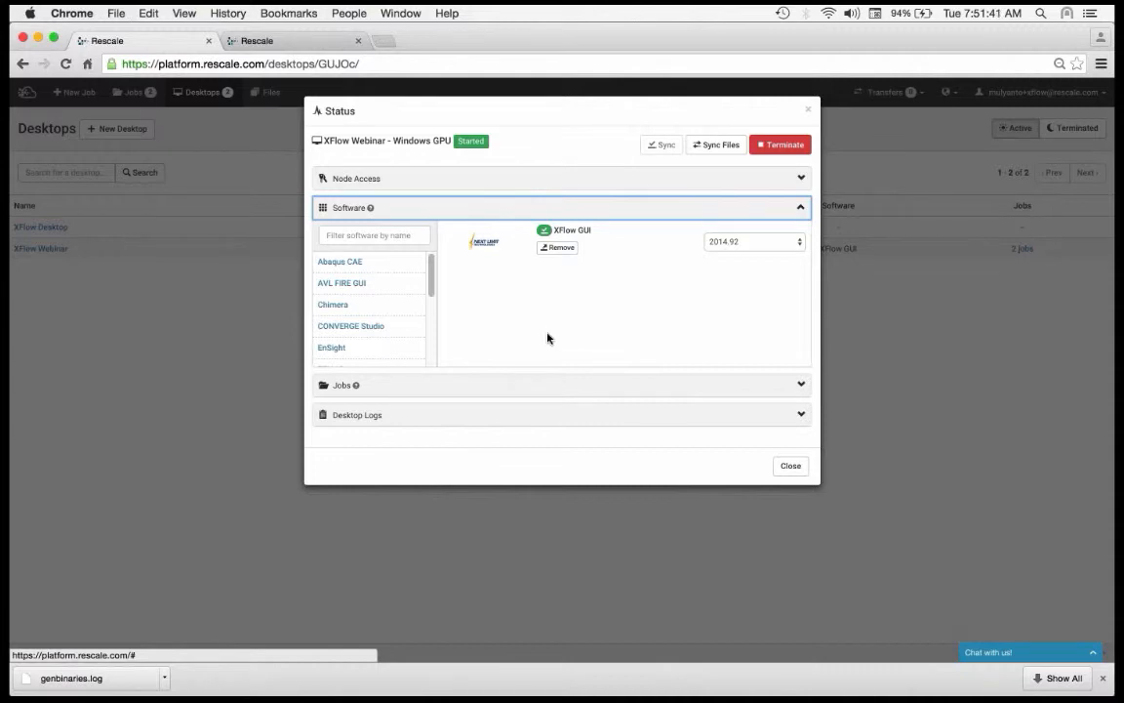
click(507, 385)
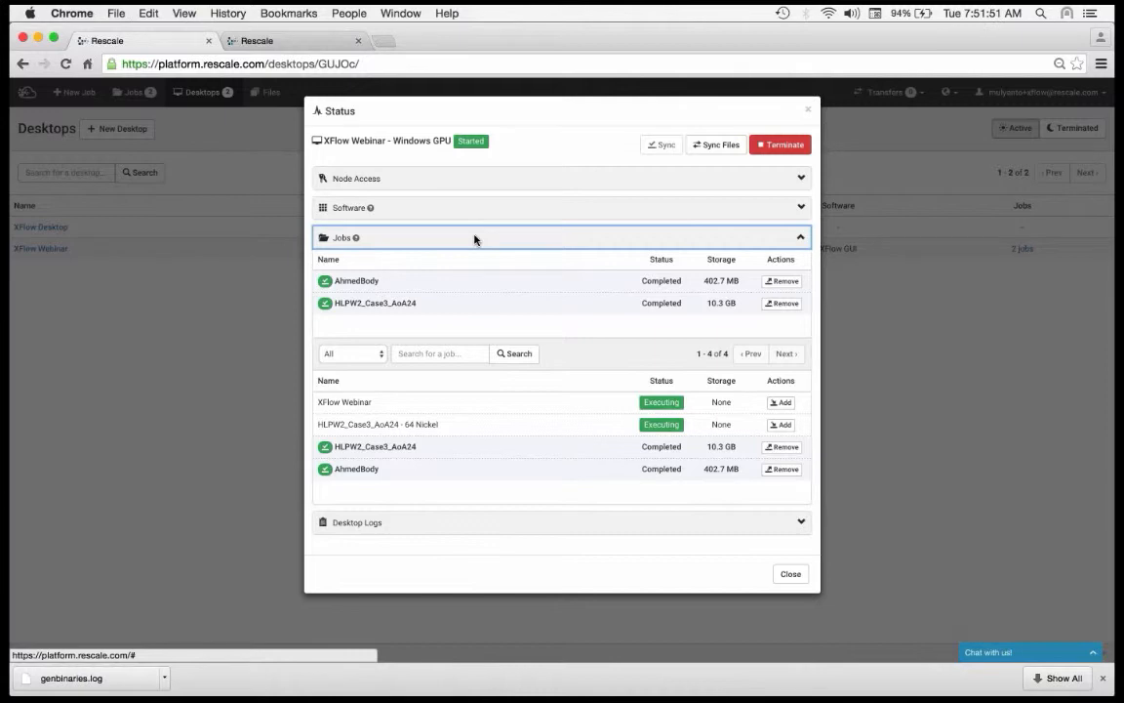
click(489, 208)
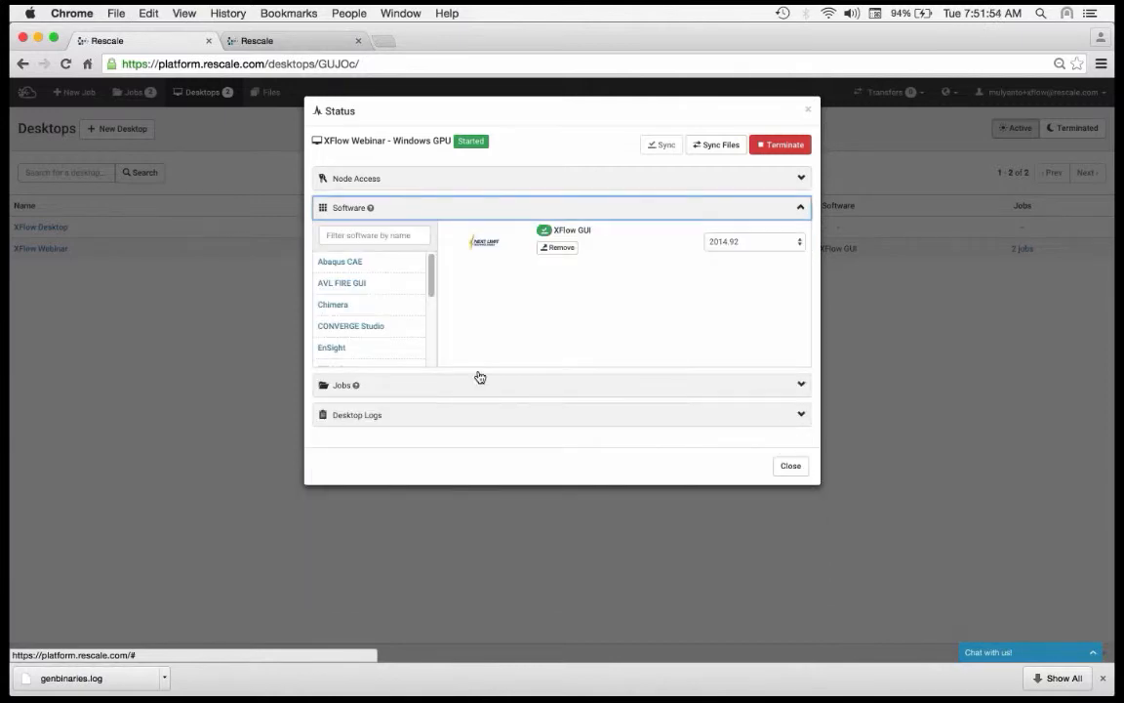
click(479, 382)
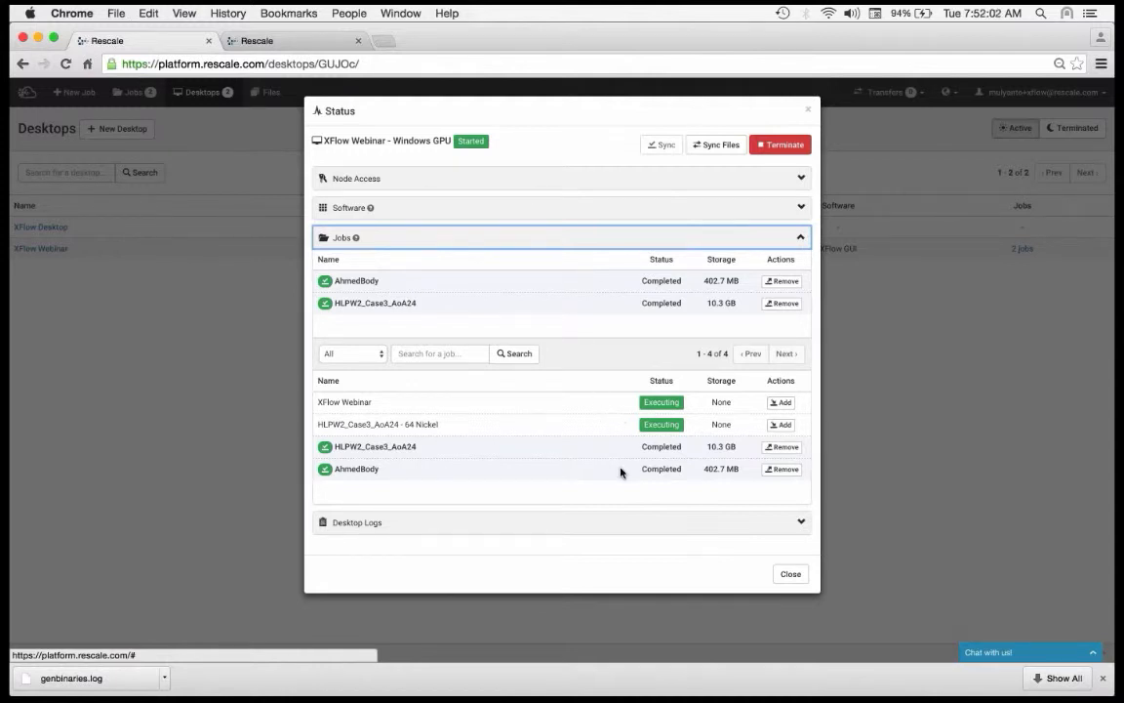
Step: Attach the job HLPW2_Case3_AoA24 - 64 Nickel to the XFlow Webinar desktop and sync the change
click(786, 419)
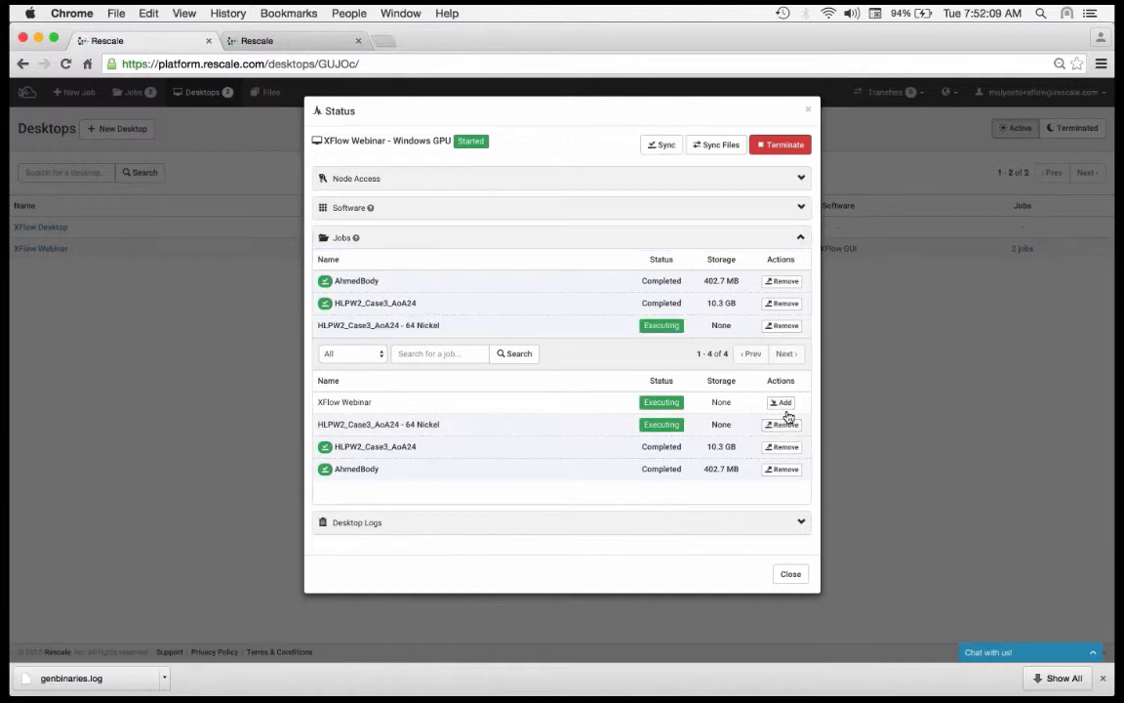
click(662, 144)
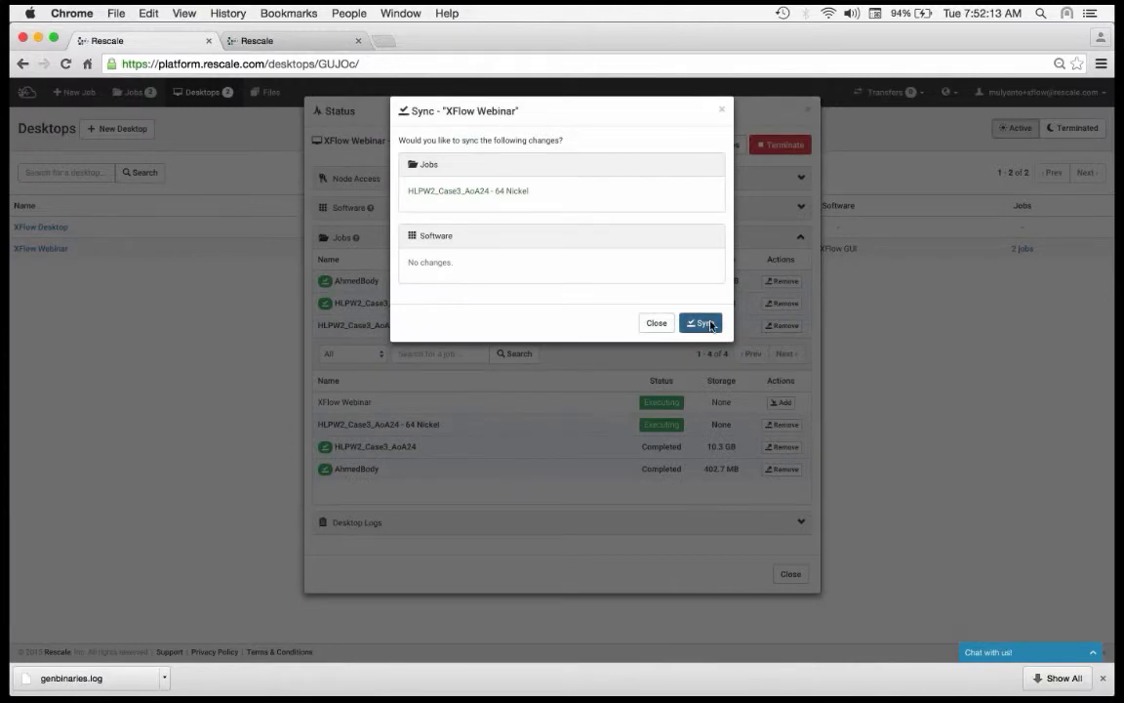
click(705, 322)
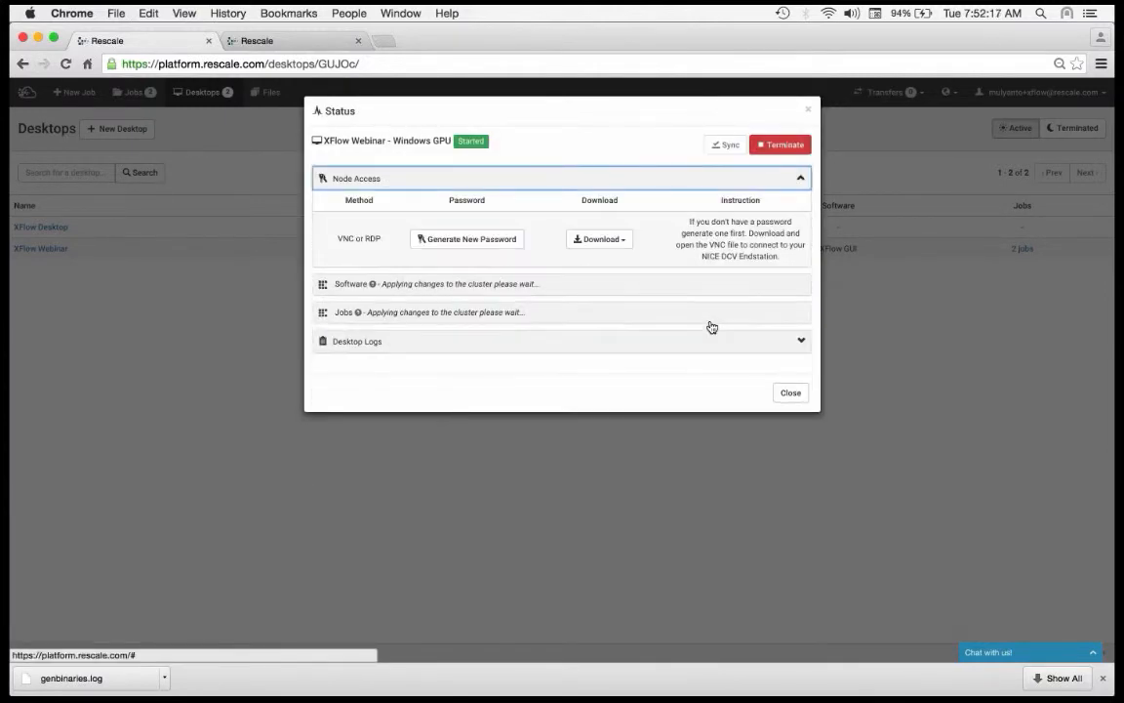
Step: Download the RDP connection file for the XFlow Webinar desktop and switch to Microsoft Remote Desktop
click(622, 246)
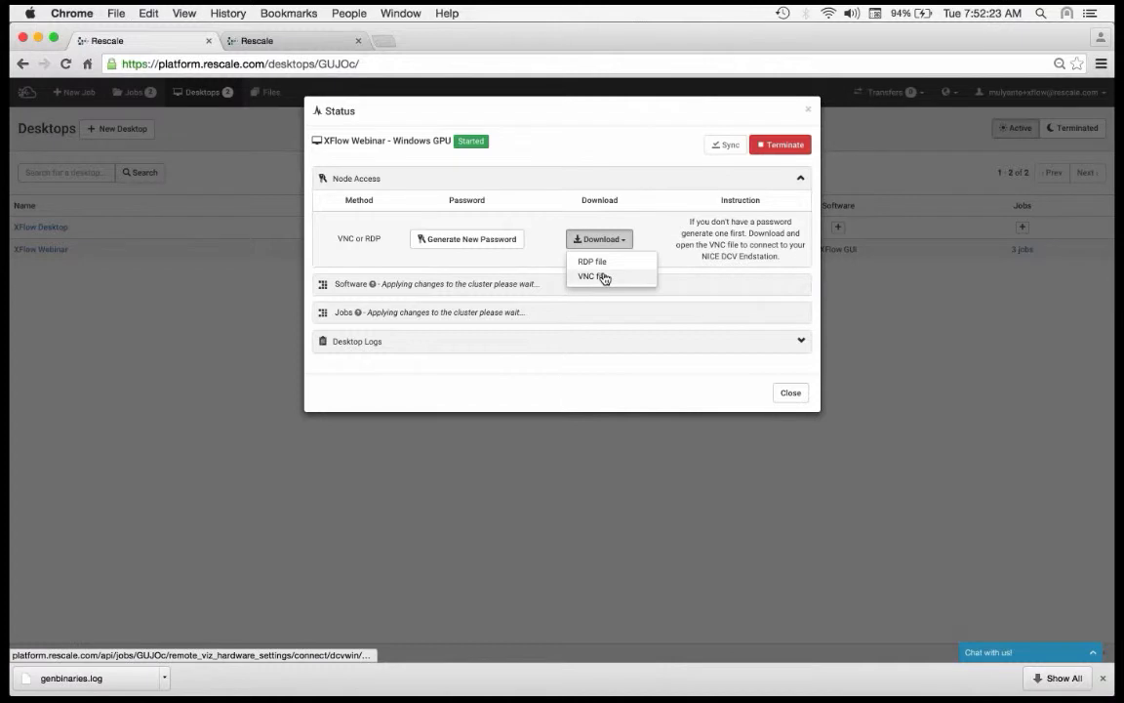
click(605, 262)
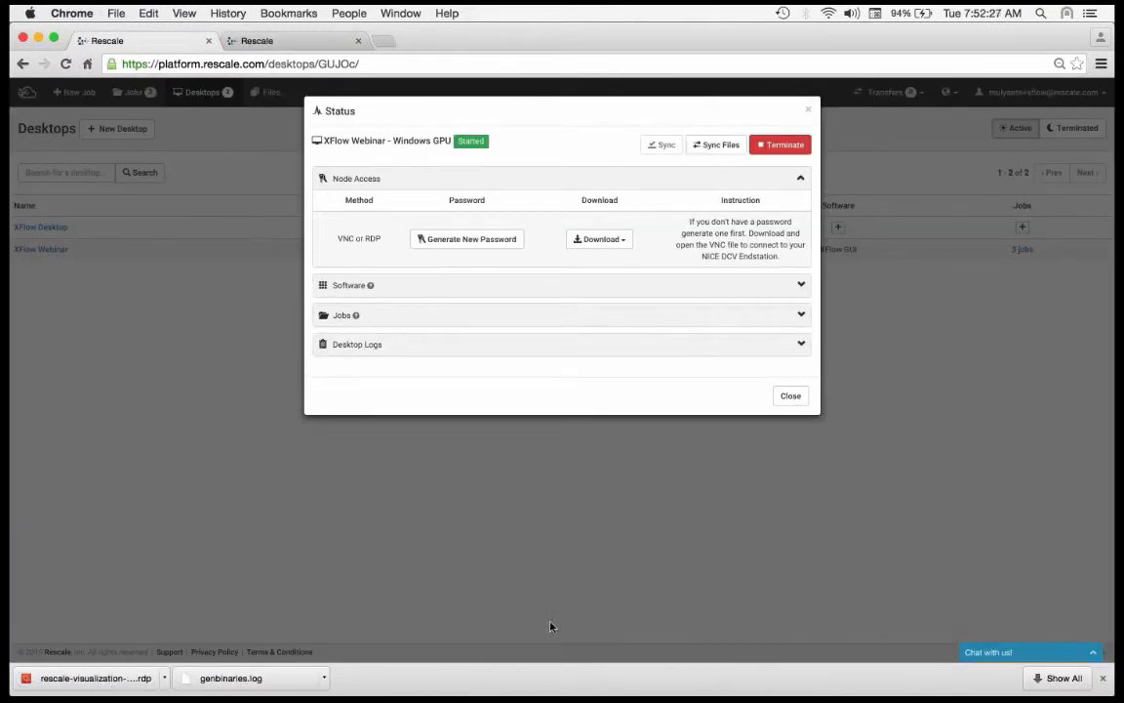
mouse_move(1114, 578)
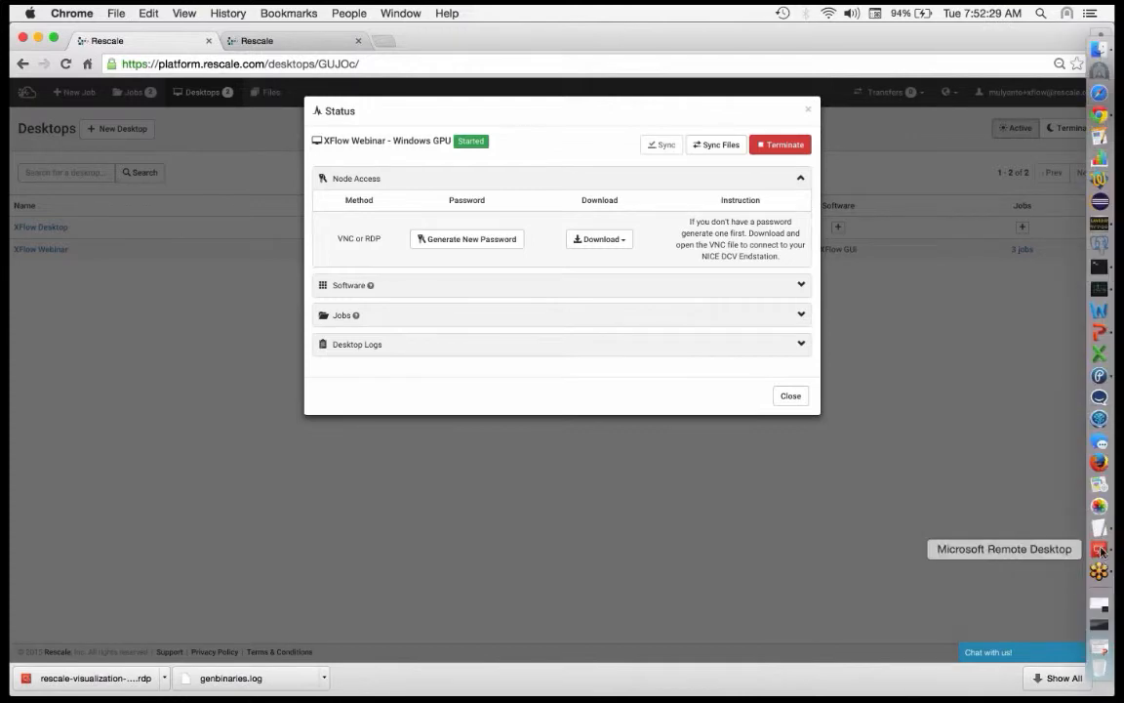
click(1100, 550)
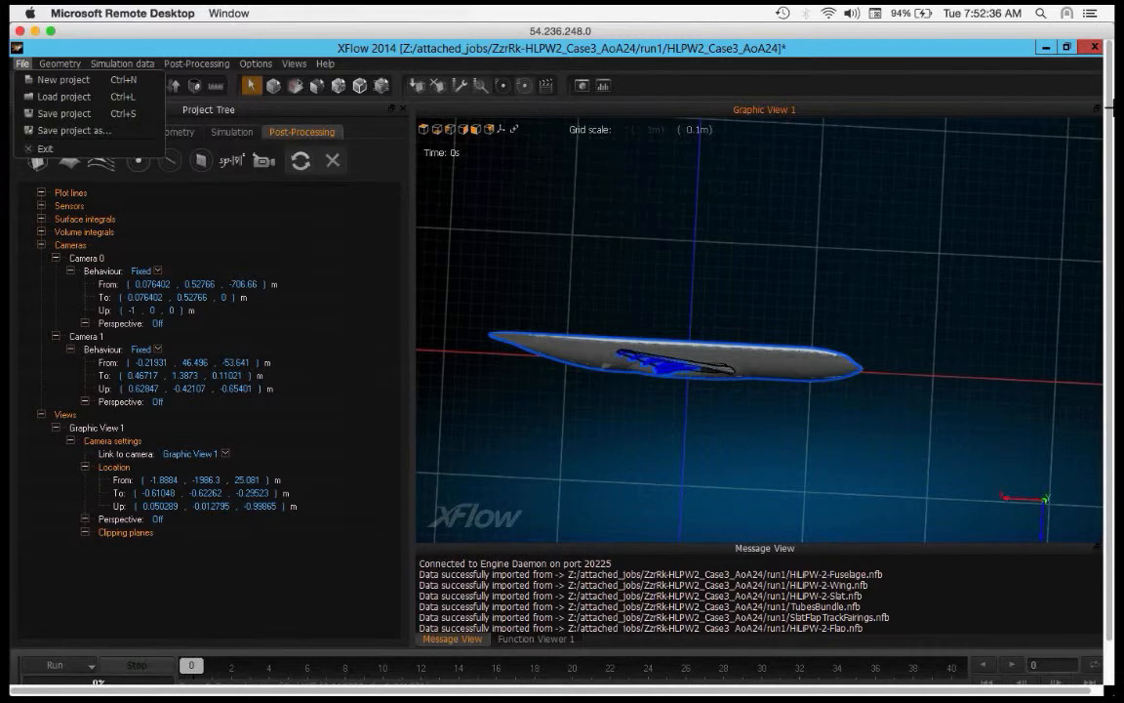
click(23, 64)
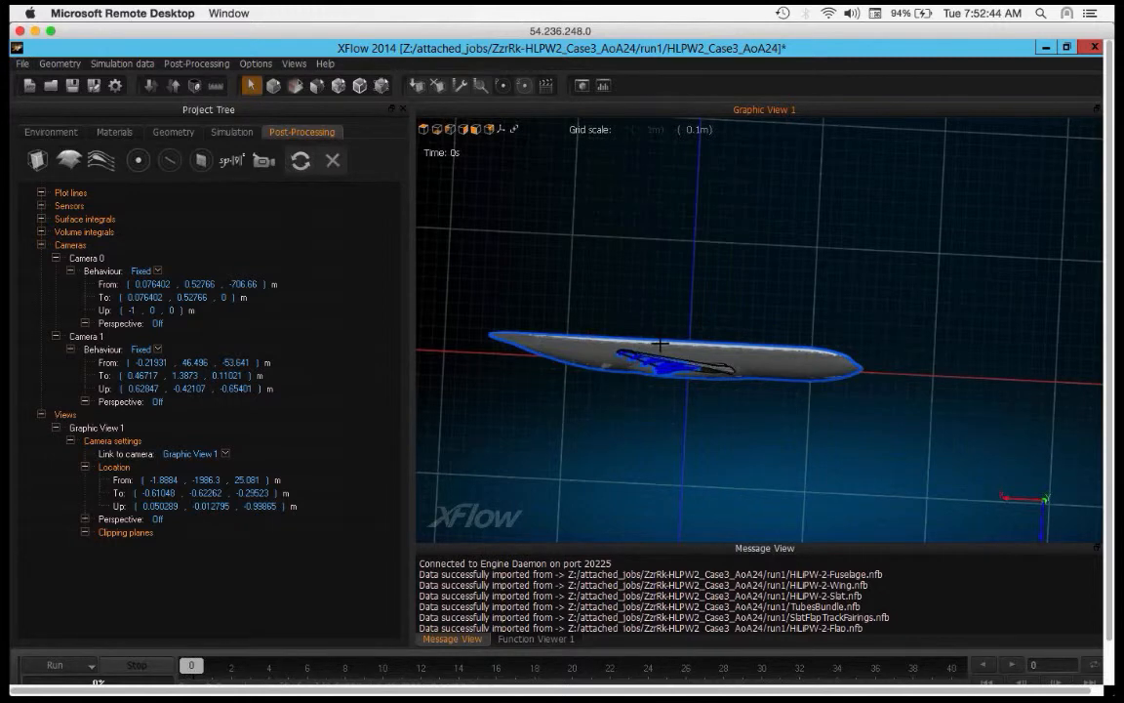
key(super)
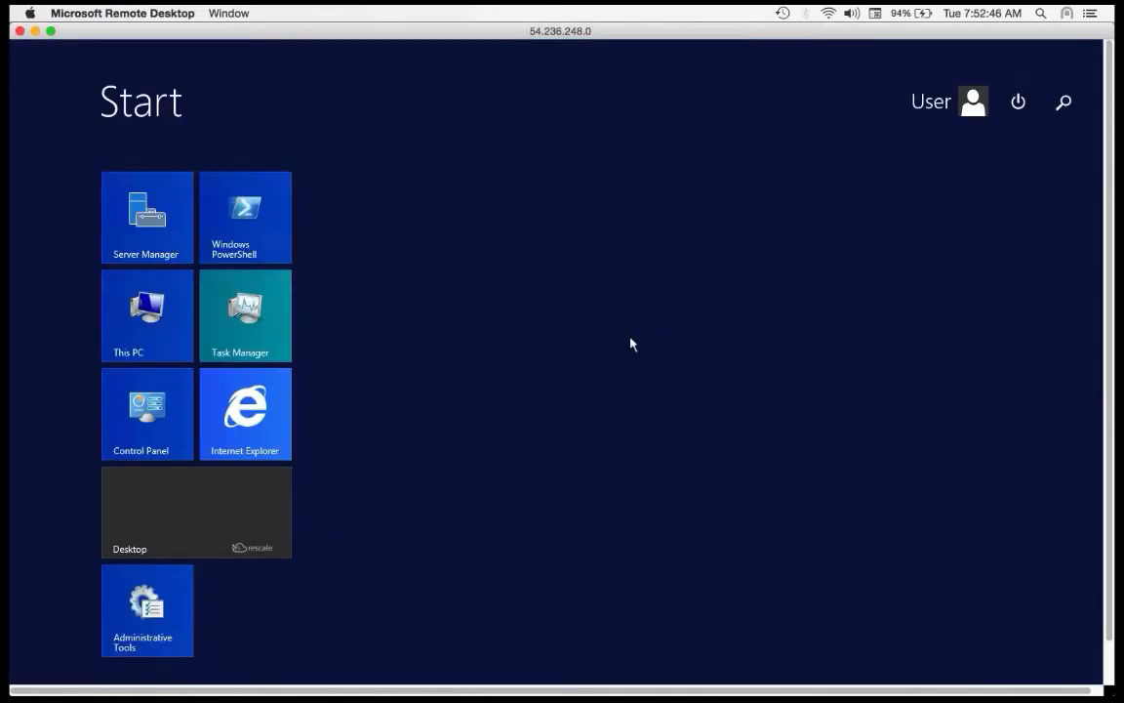
key(super)
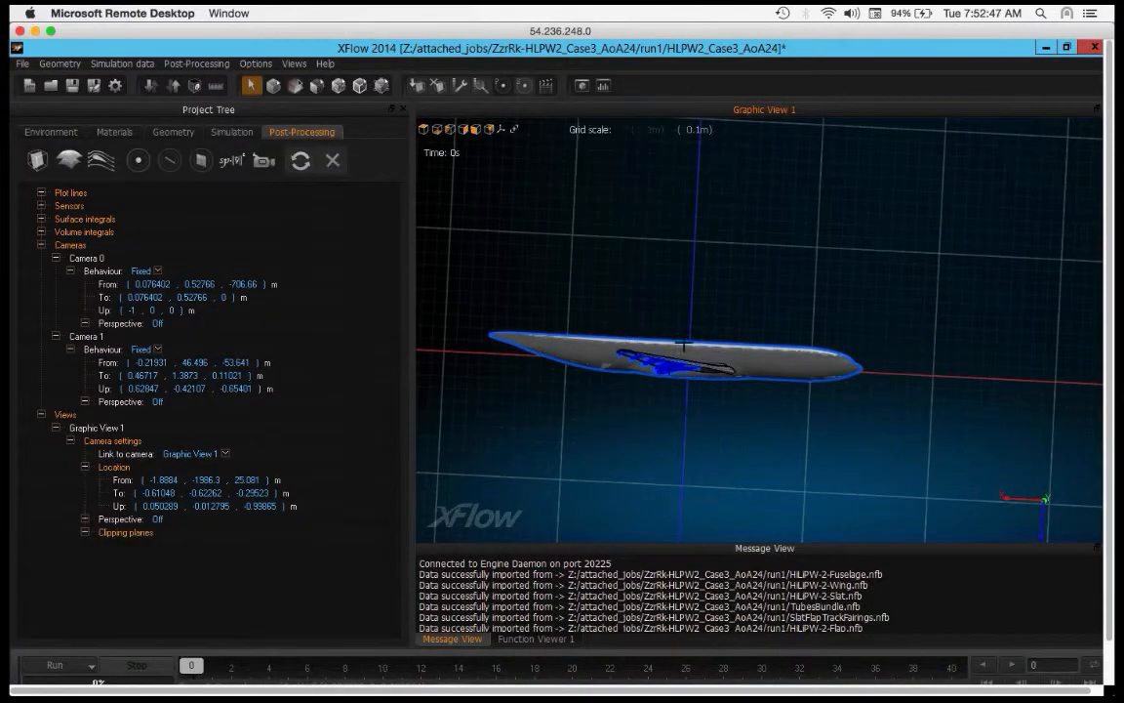
key(super)
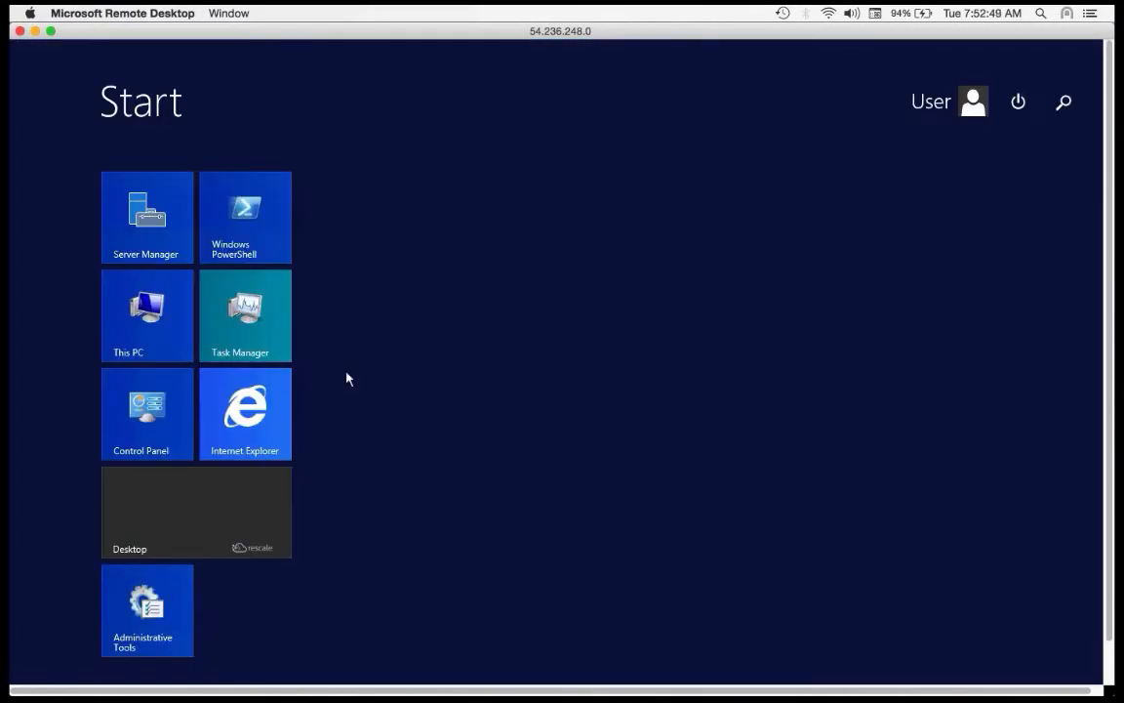
click(215, 520)
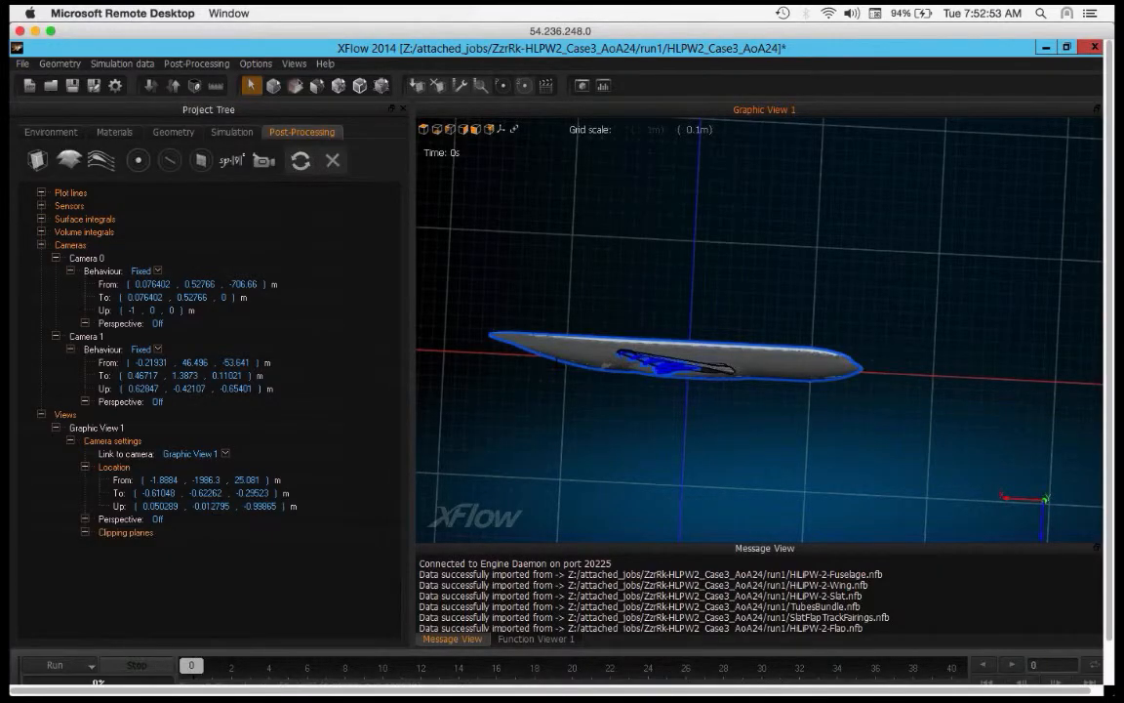
scroll(557, 368, up, 5)
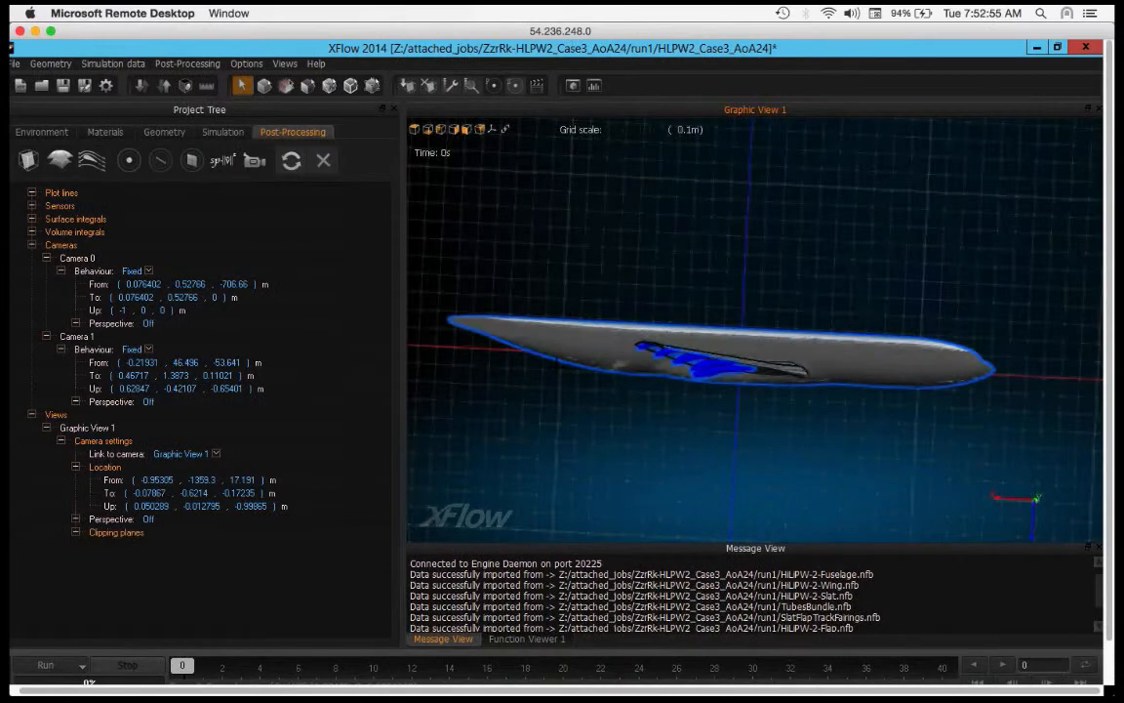
scroll(557, 369, down, 3)
scroll(558, 369, up, 3)
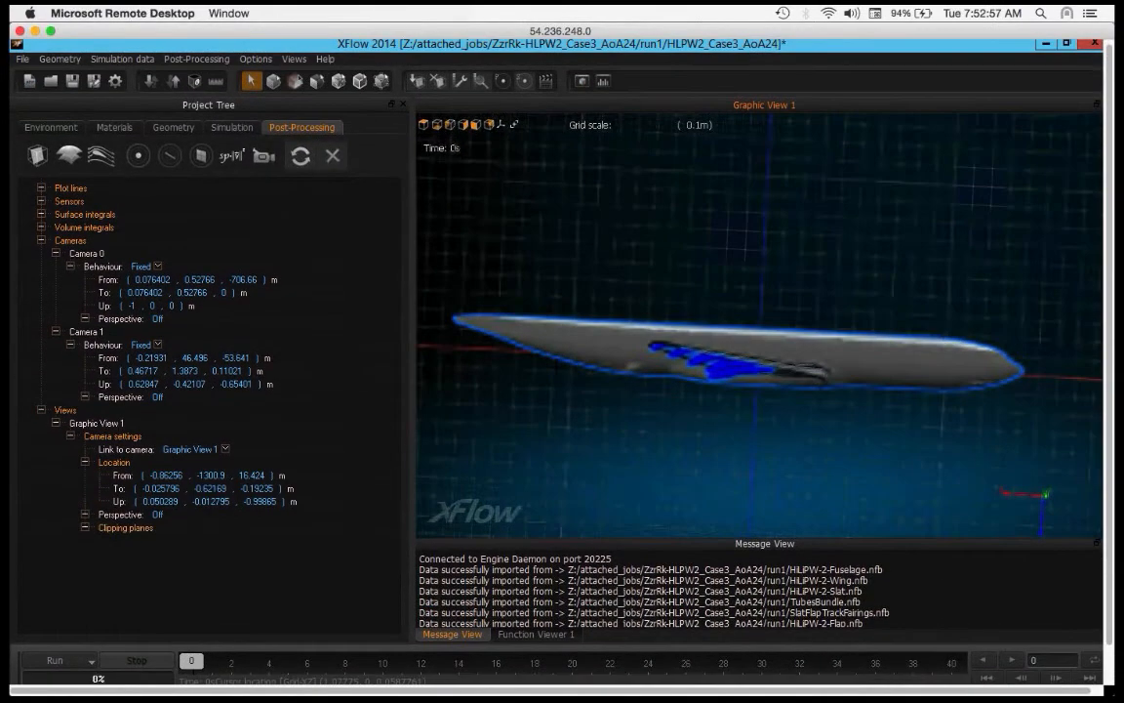
scroll(558, 369, down, 3)
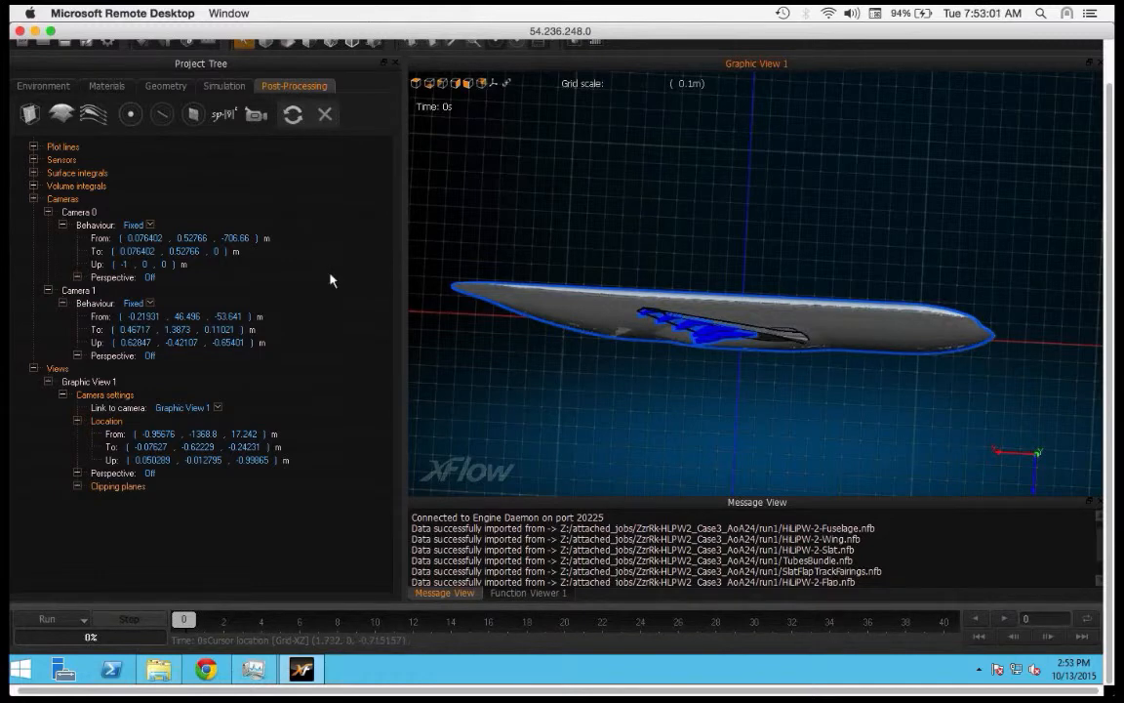
scroll(330, 280, up, 3)
scroll(330, 281, left, 1)
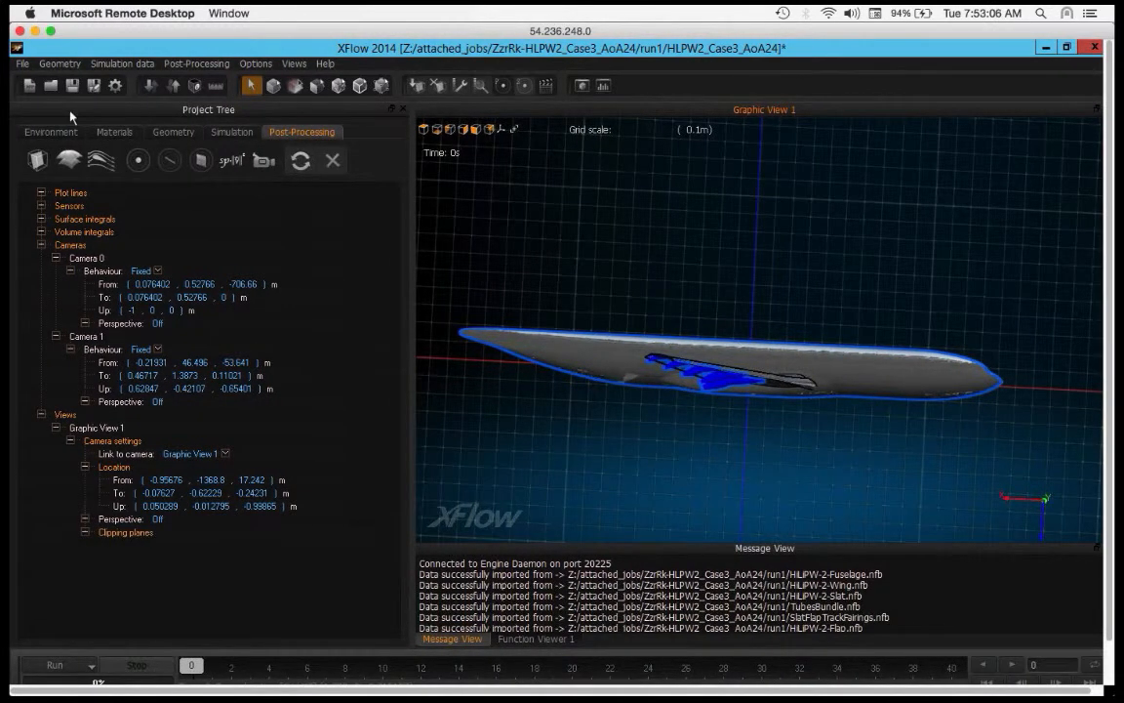
Step: Load AhmedBody_SlantAngle_20deg.xfp from the attached AhmedBody job's run1 folder, agreeing to save current changes, update the old formats and load the simulation data
click(23, 64)
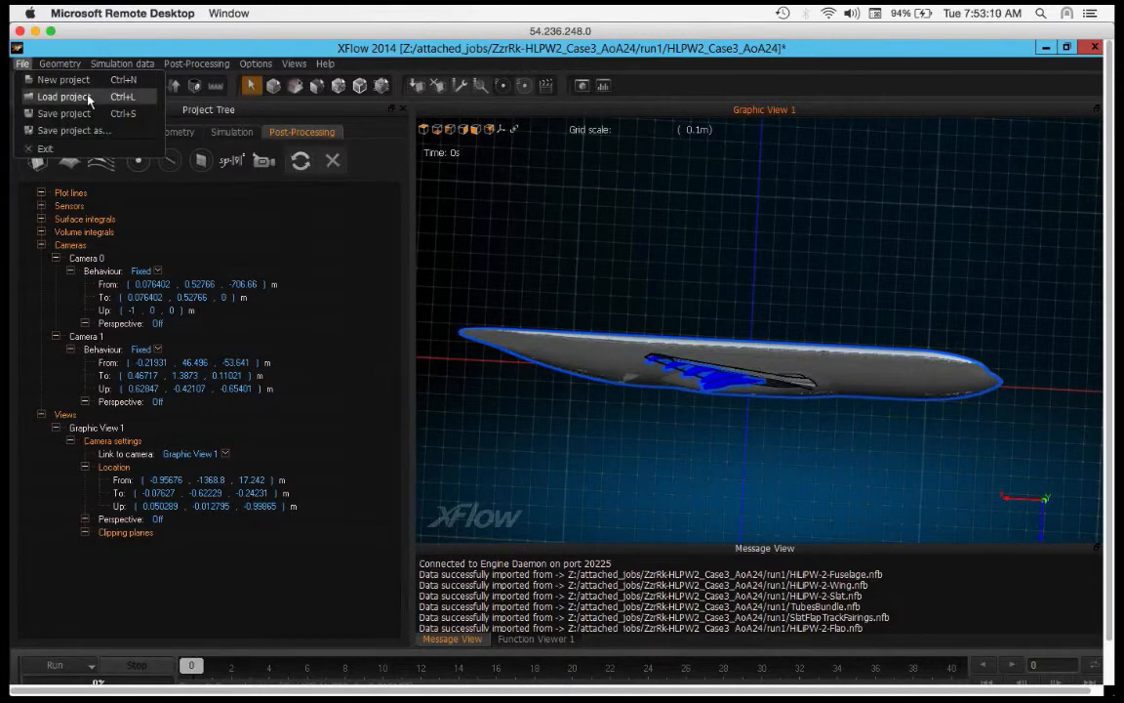
click(88, 98)
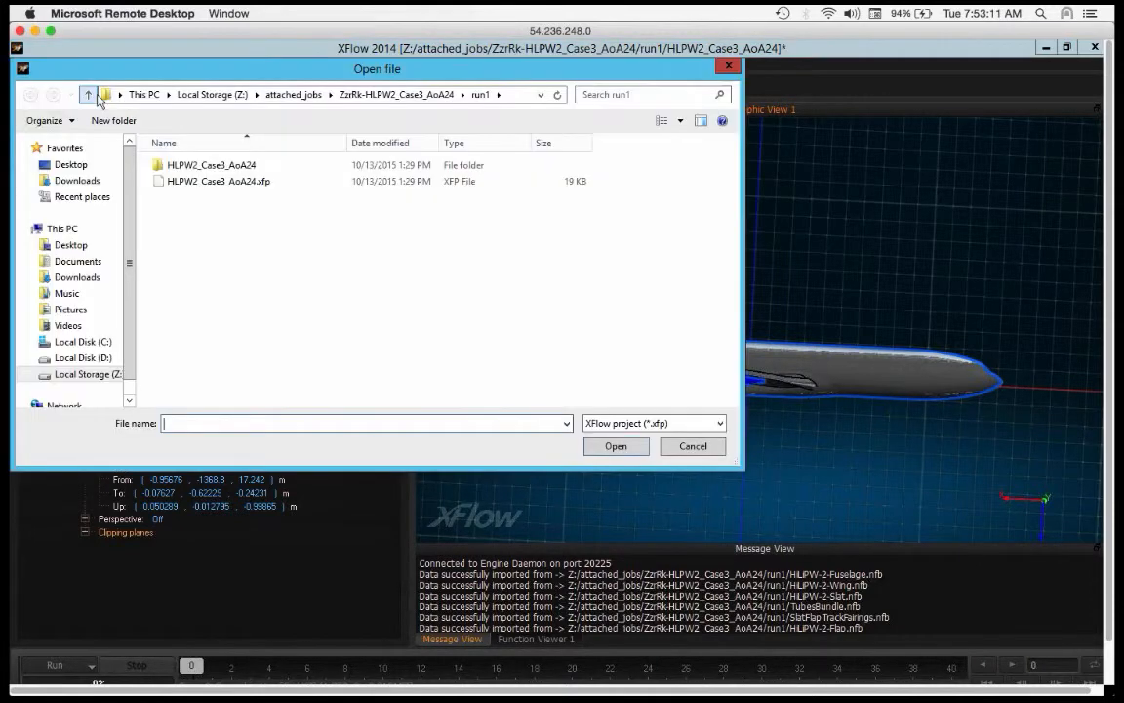
double_click(216, 165)
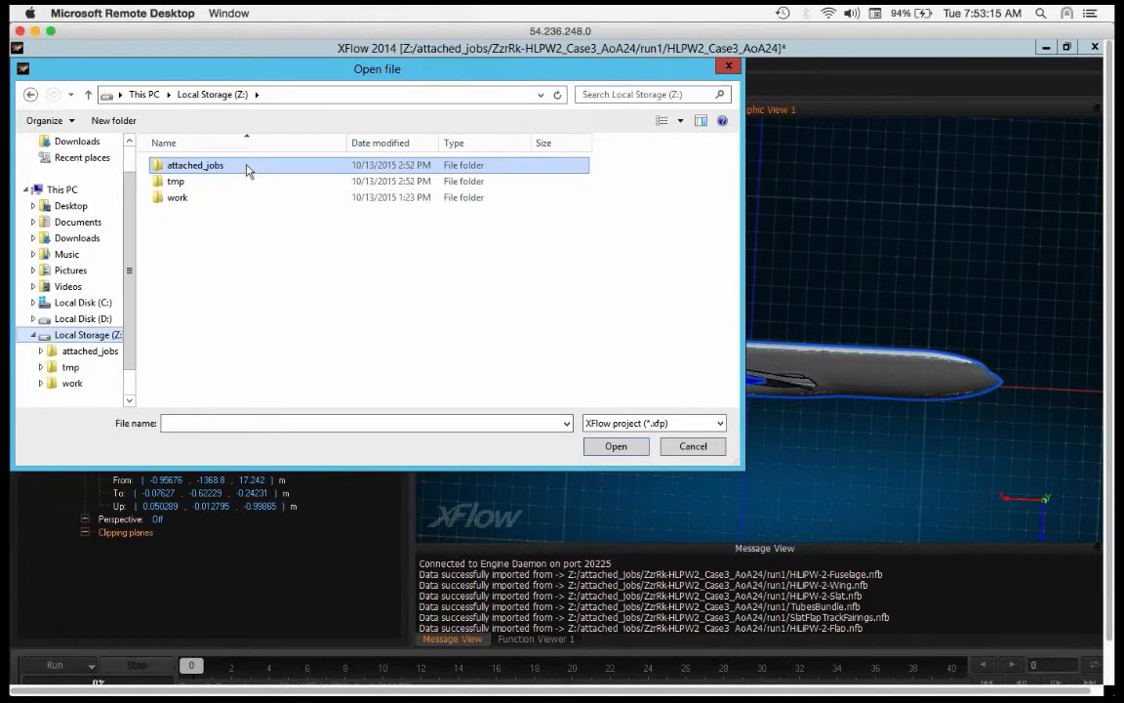
double_click(244, 182)
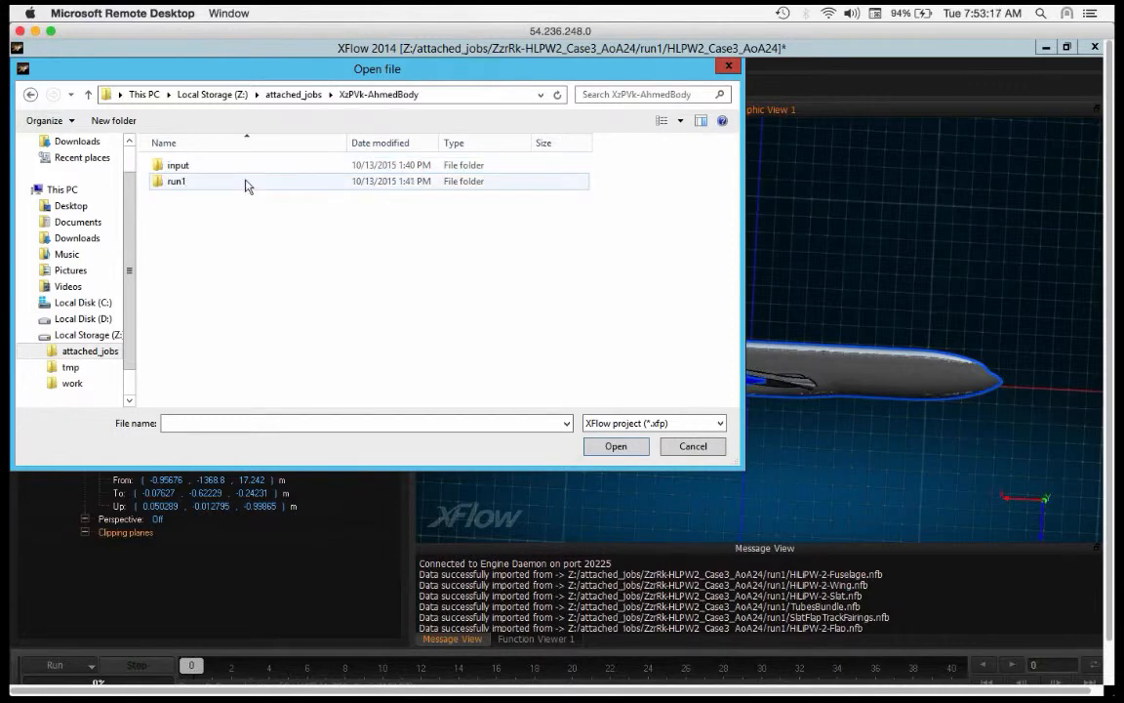
double_click(244, 183)
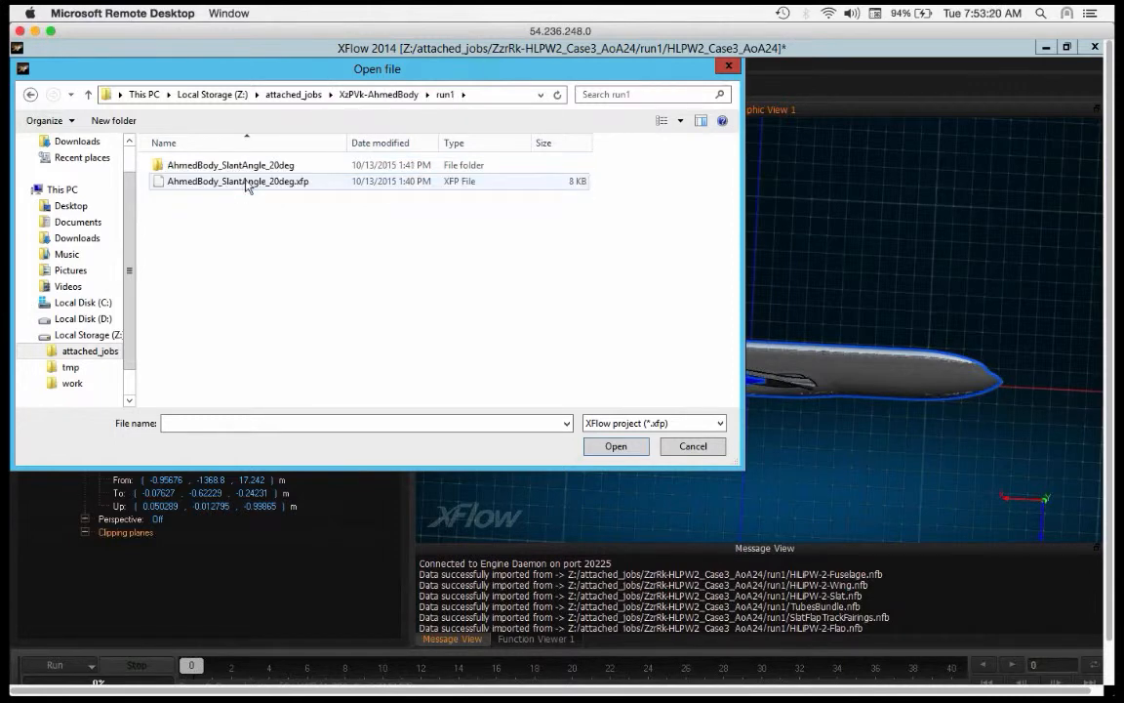
double_click(244, 183)
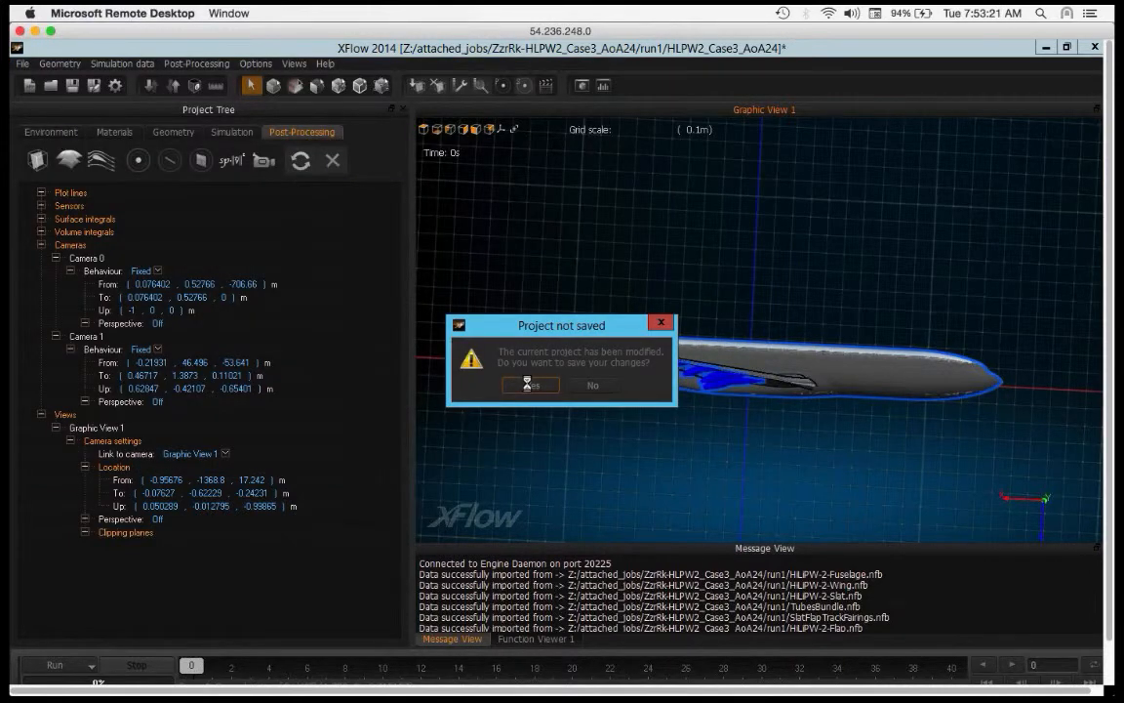
click(527, 384)
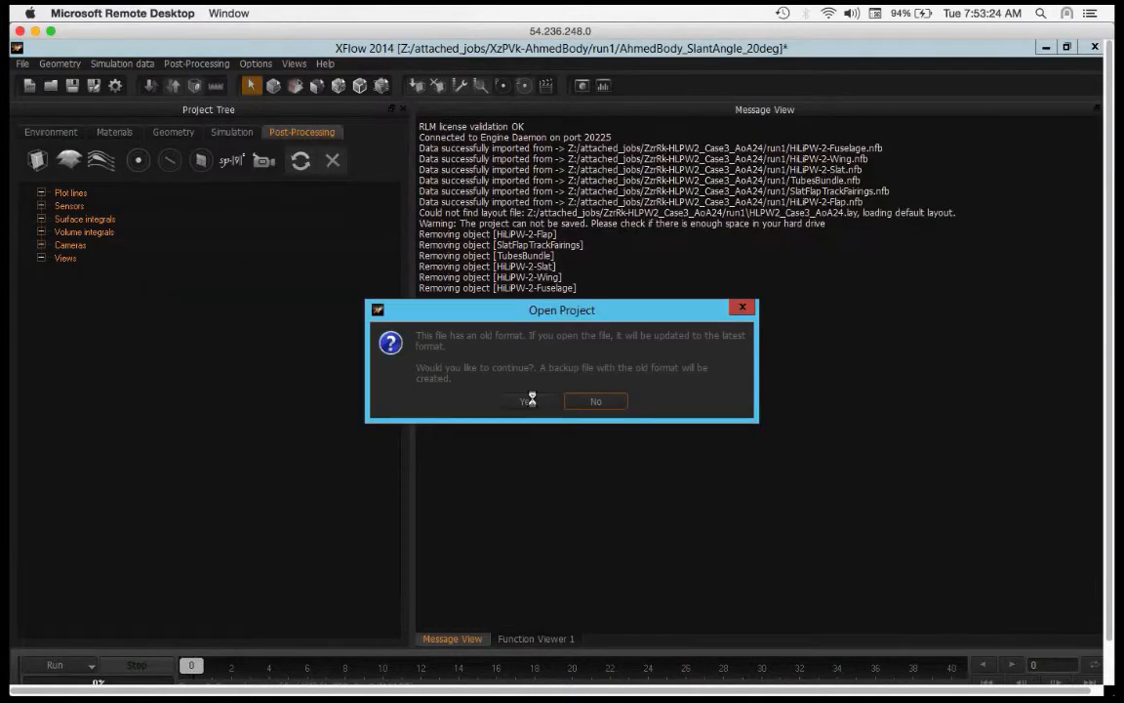
click(534, 401)
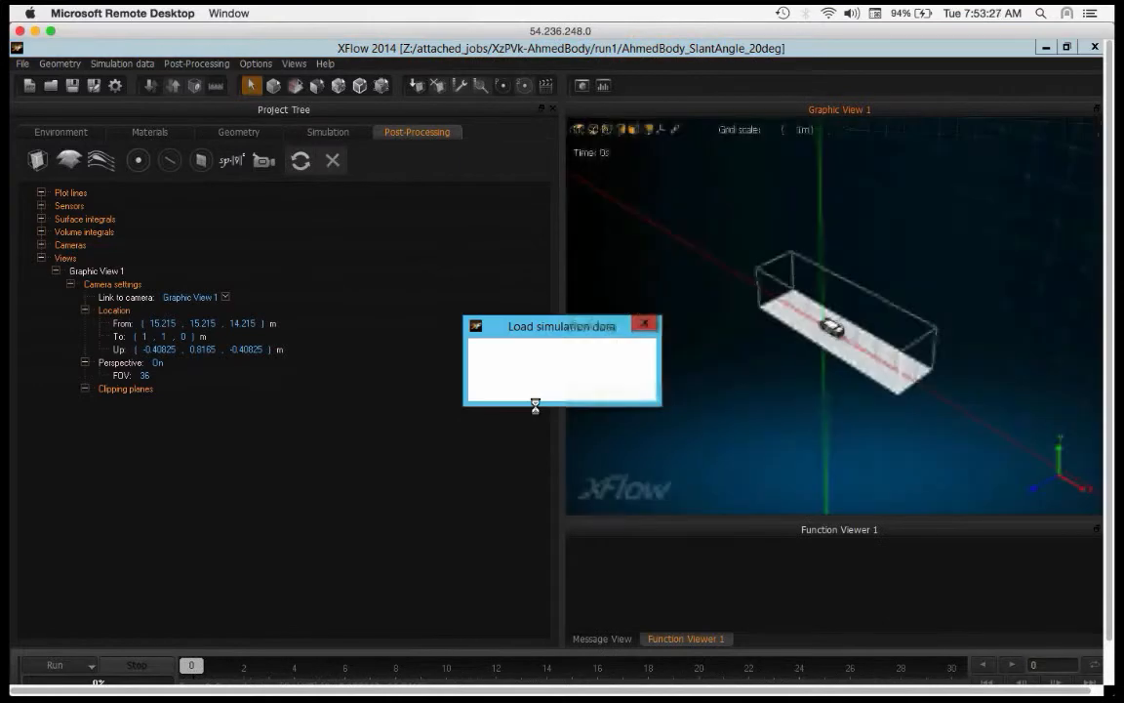
click(528, 383)
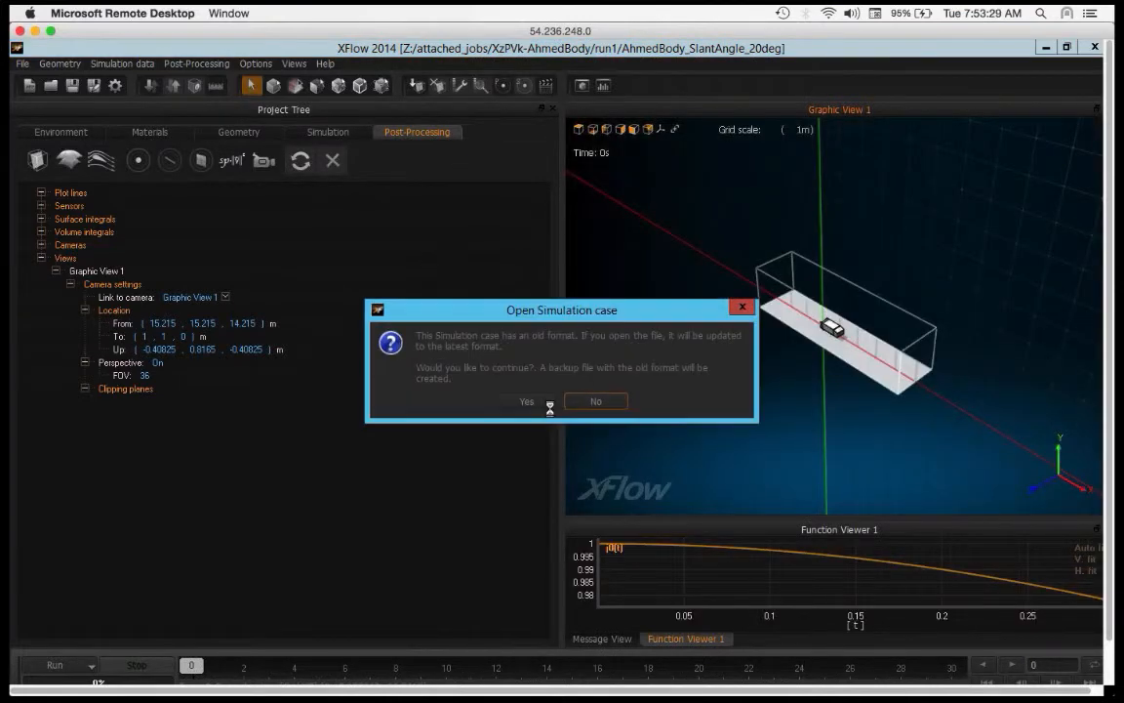
click(528, 401)
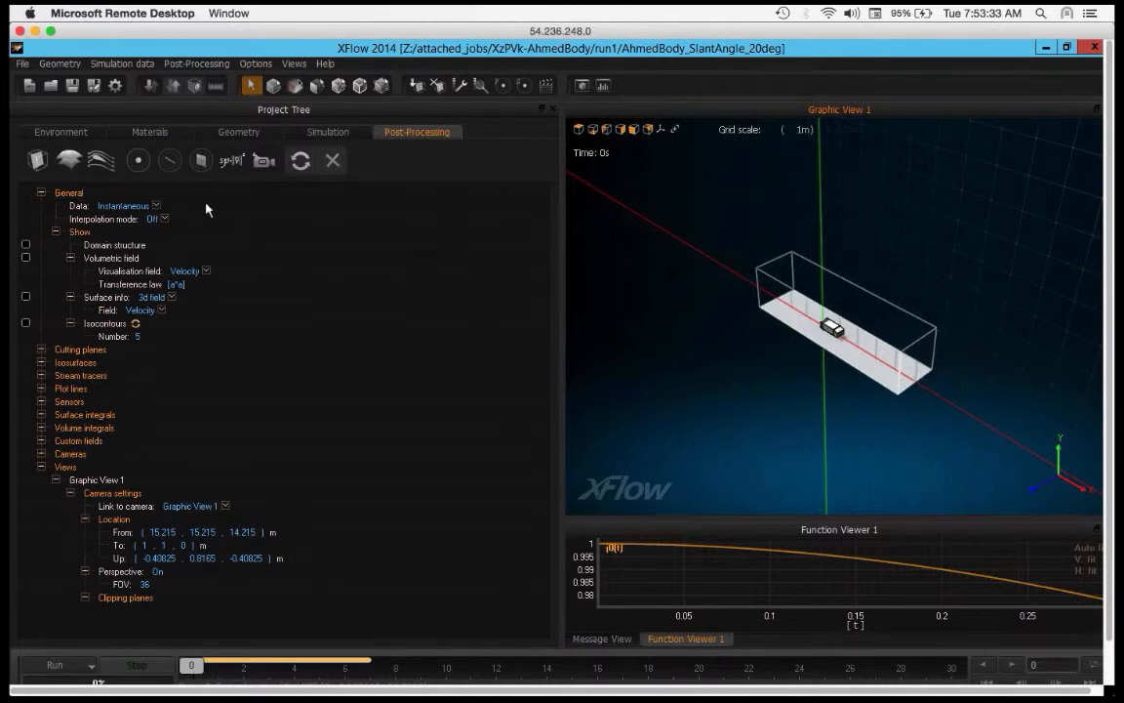
Step: Display the velocity surface info on the Ahmed body without the volumetric field, and add a Z-axis cutting plane showing velocity
click(26, 257)
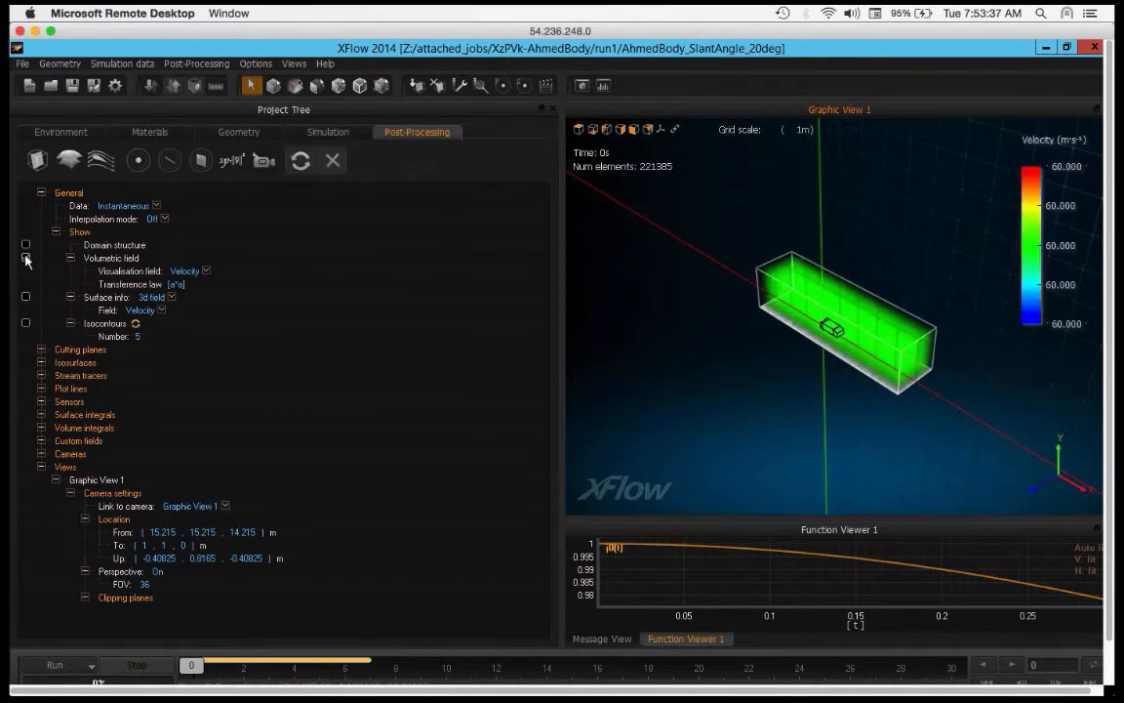
click(25, 257)
click(26, 296)
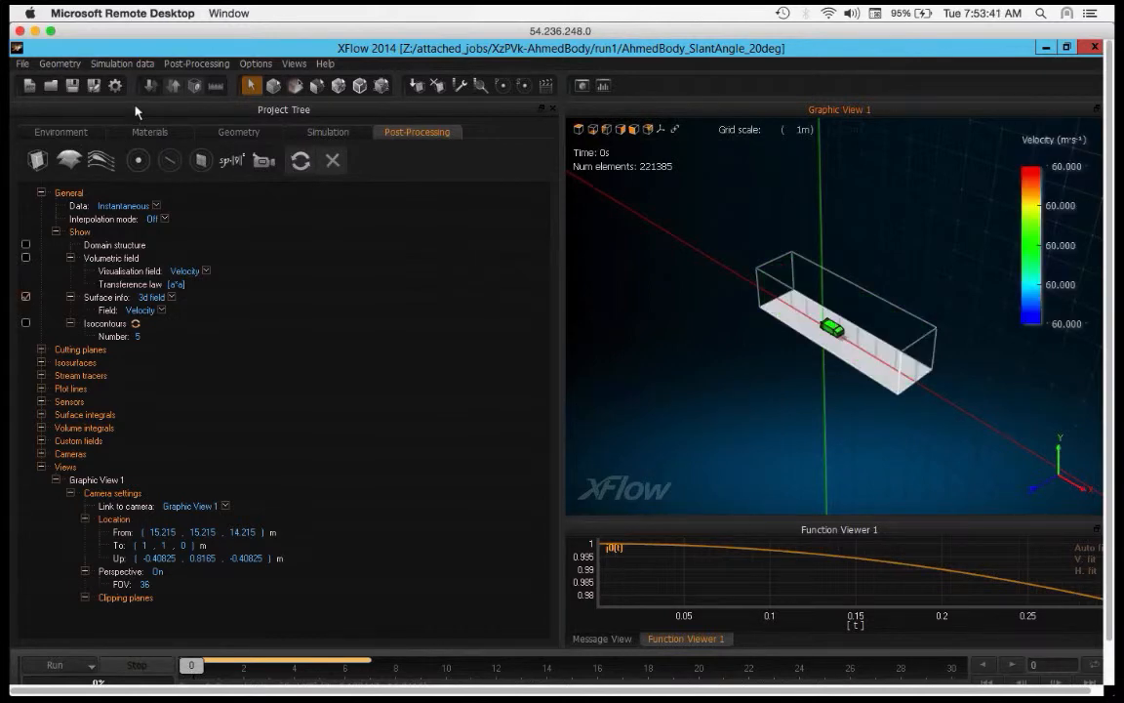
click(45, 164)
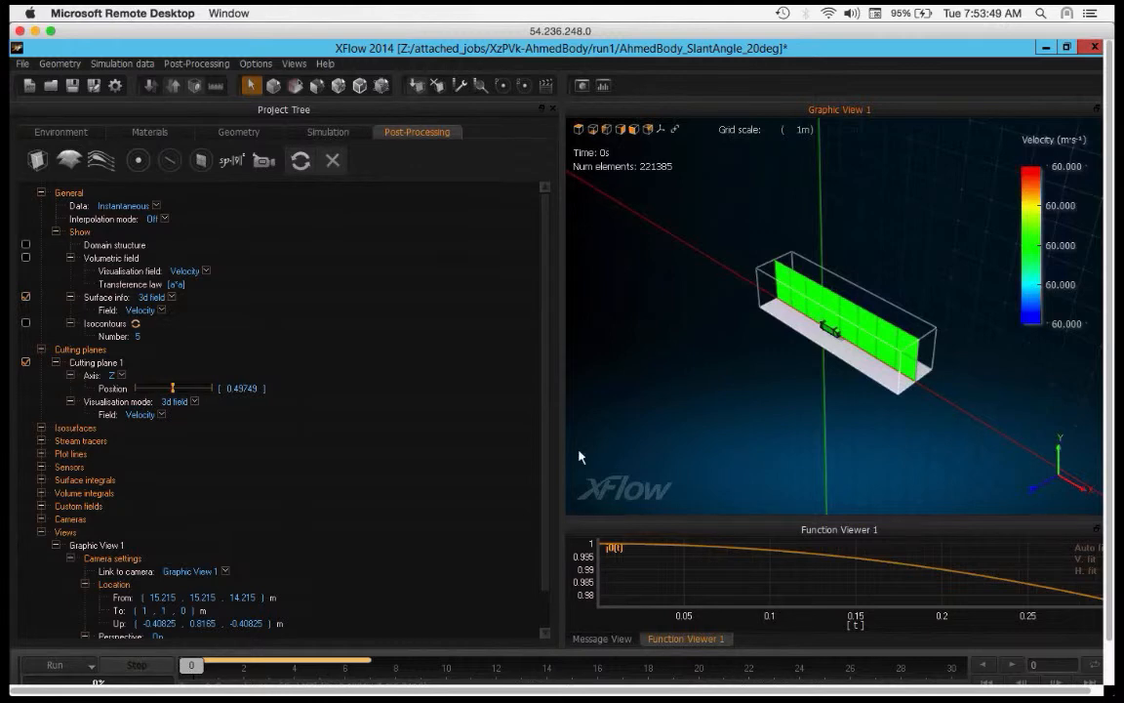
Step: Advance the results timeline through frames 1 and 2 to frame 4 and inspect the velocity on the cutting plane
click(249, 669)
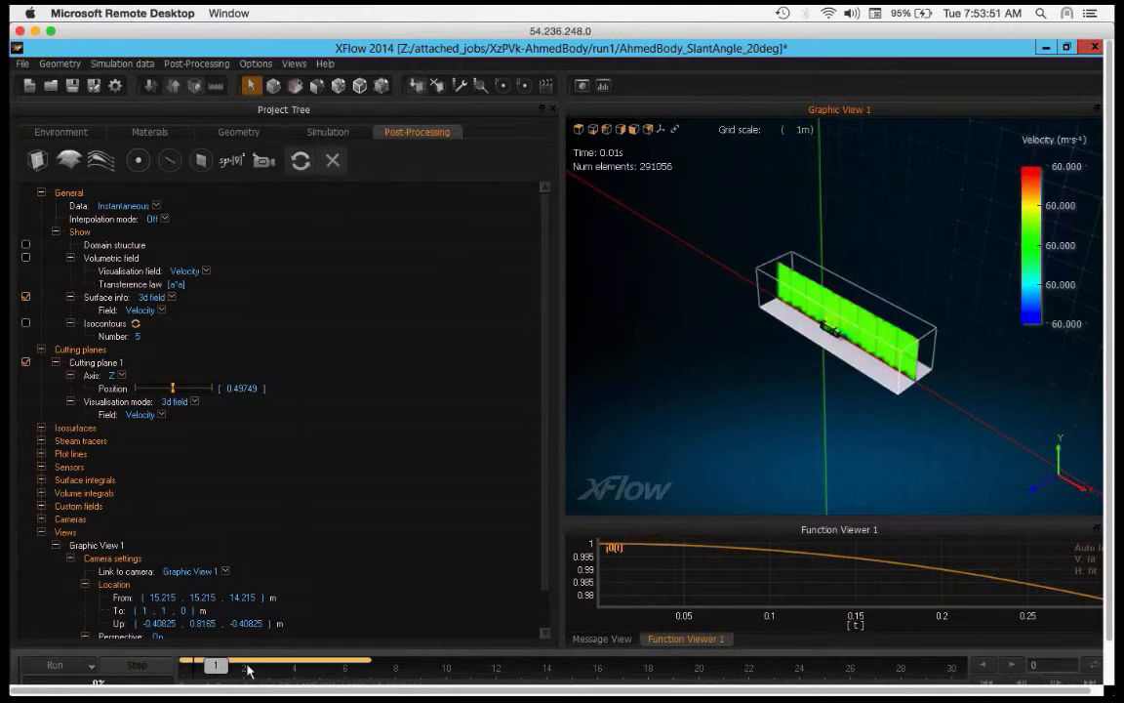
click(249, 669)
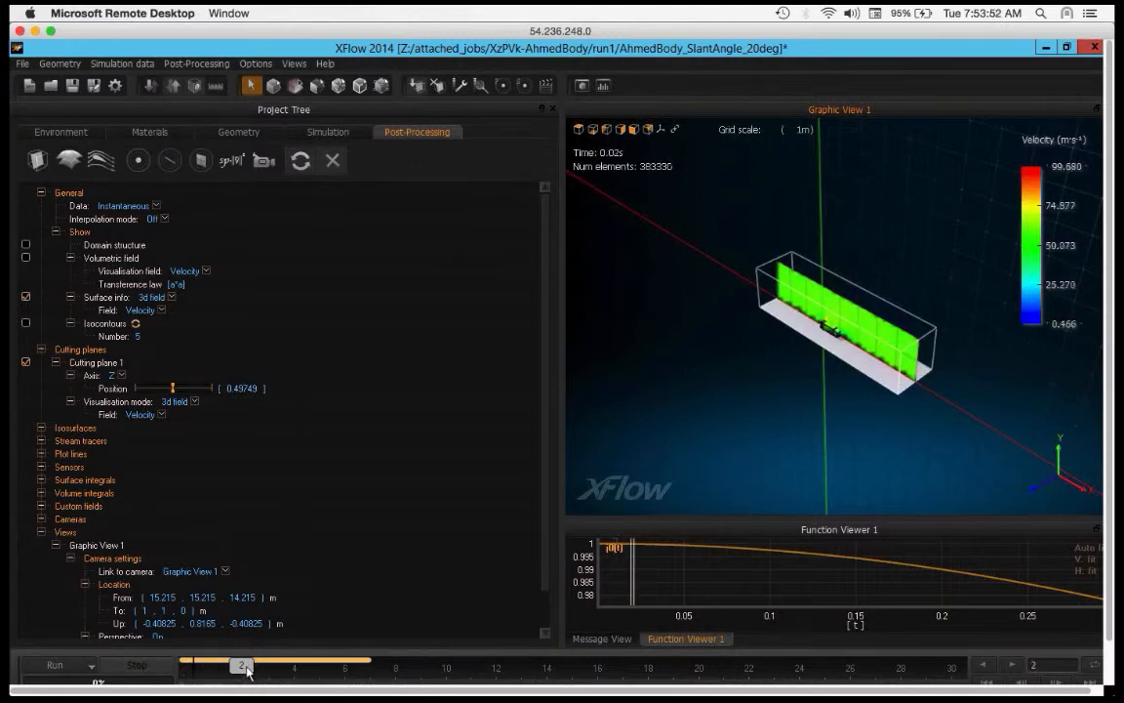
click(309, 668)
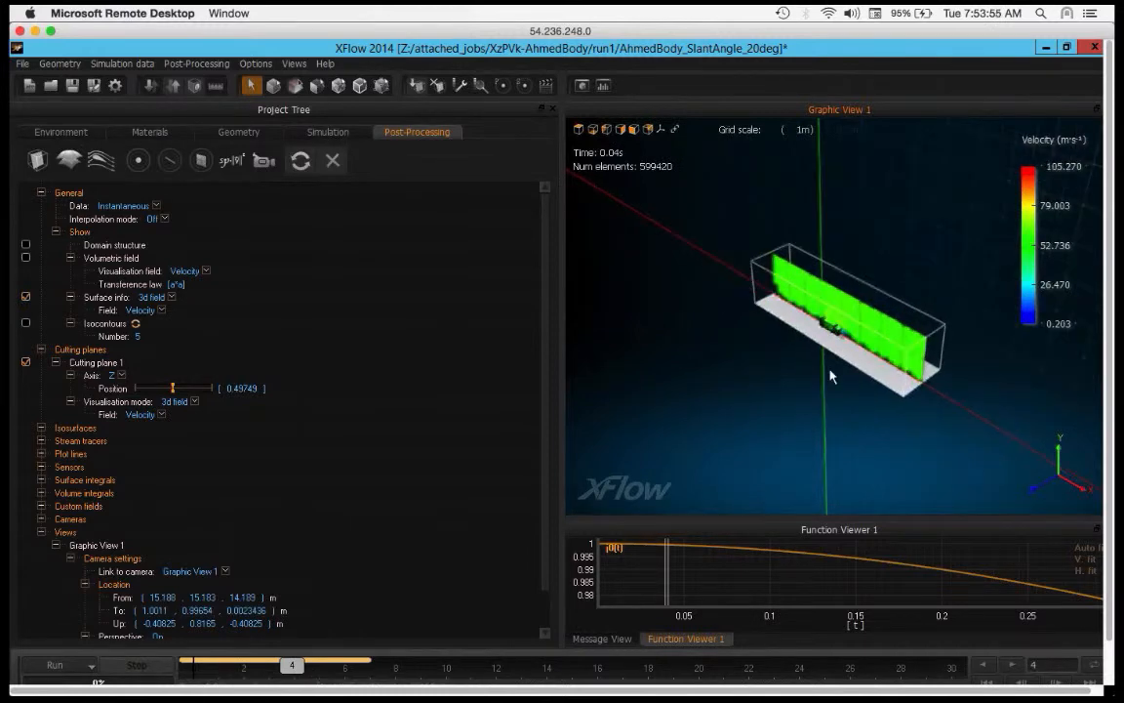
scroll(830, 375, up, 5)
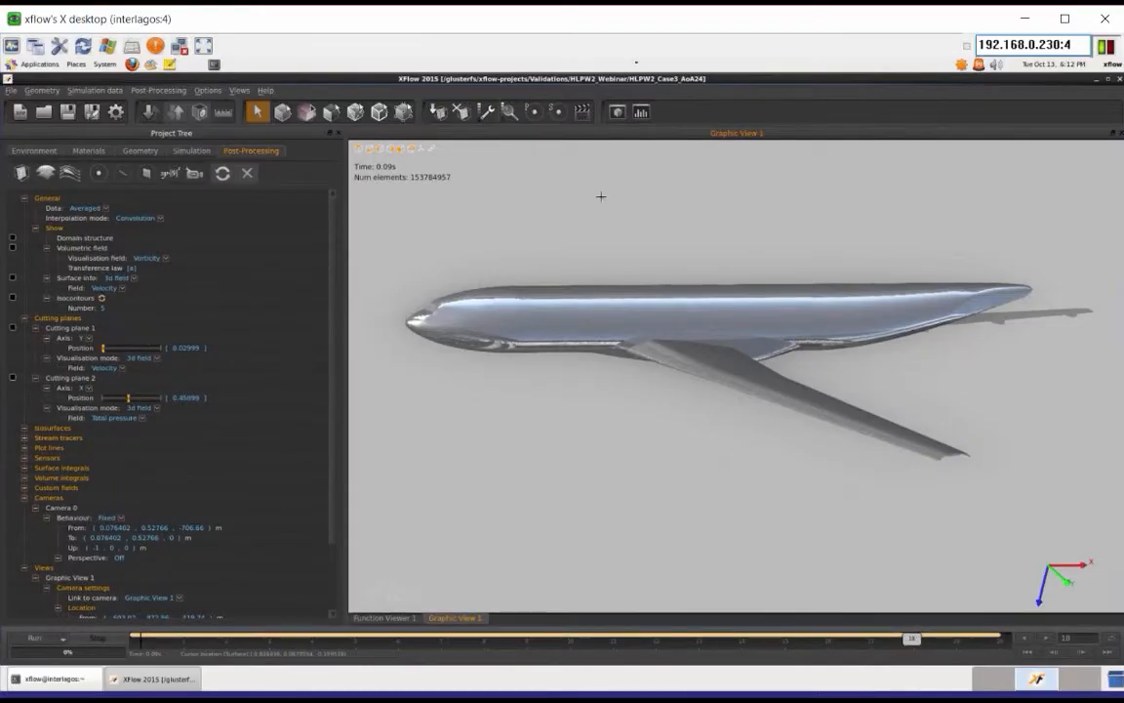
Step: Show cutting plane 1 with the averaged velocity field and examine the flow around the aircraft wing
drag(623, 249, 713, 334)
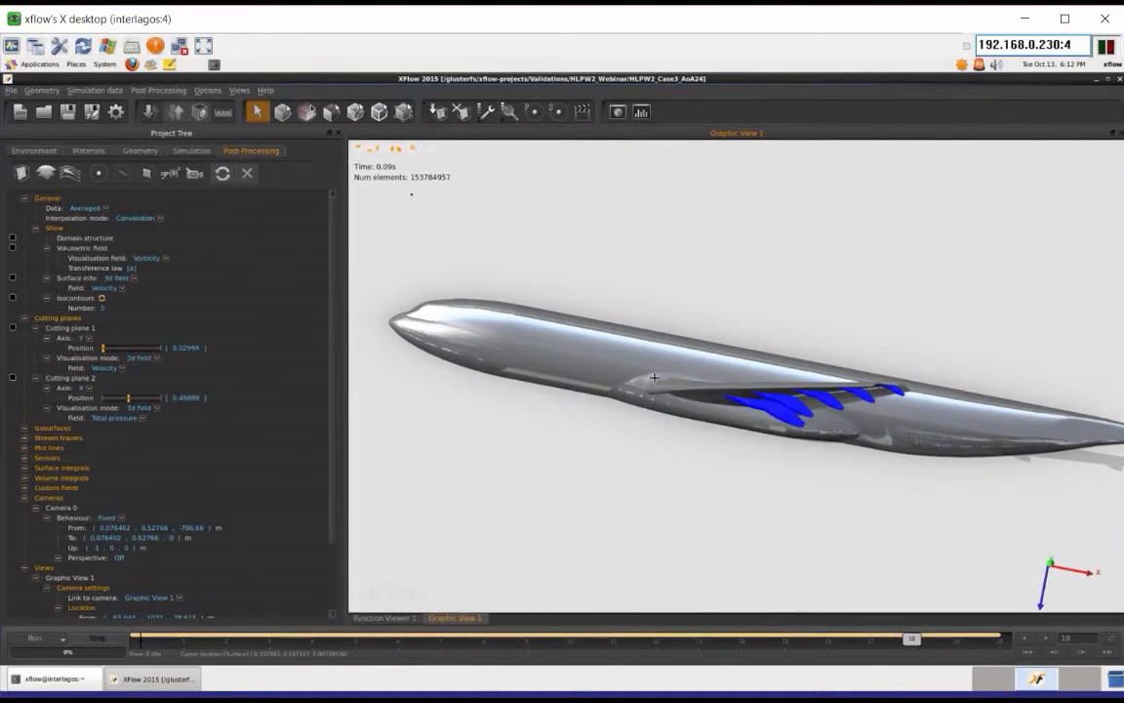
scroll(372, 167, up, 2)
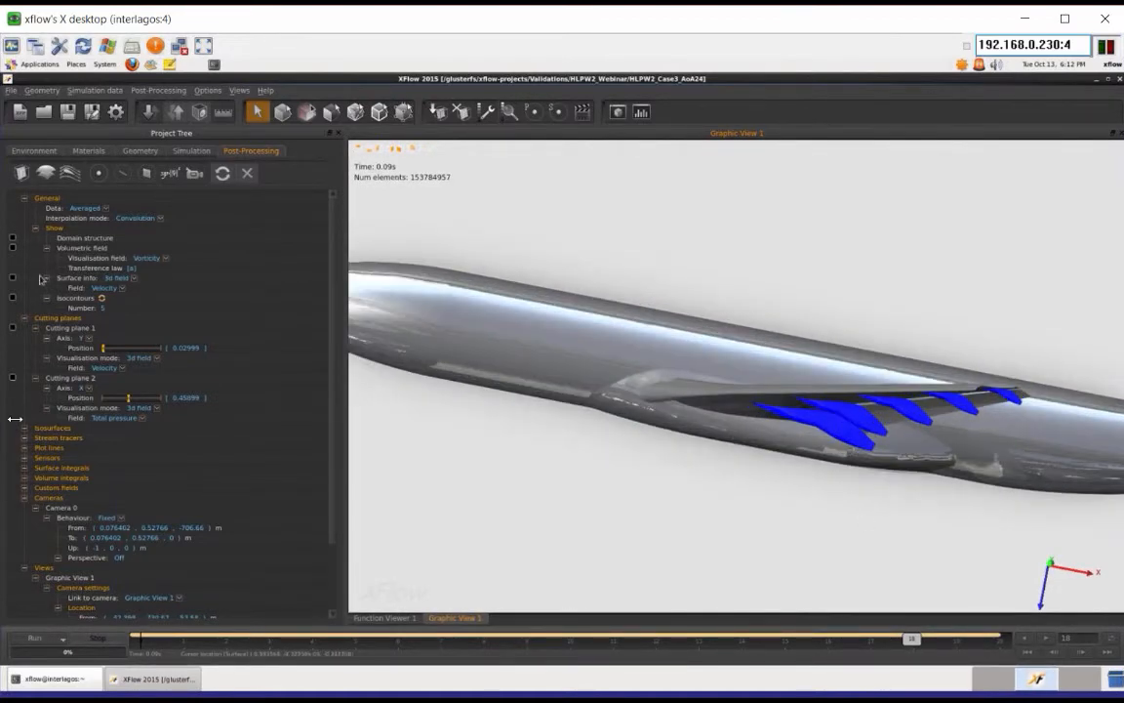
click(12, 329)
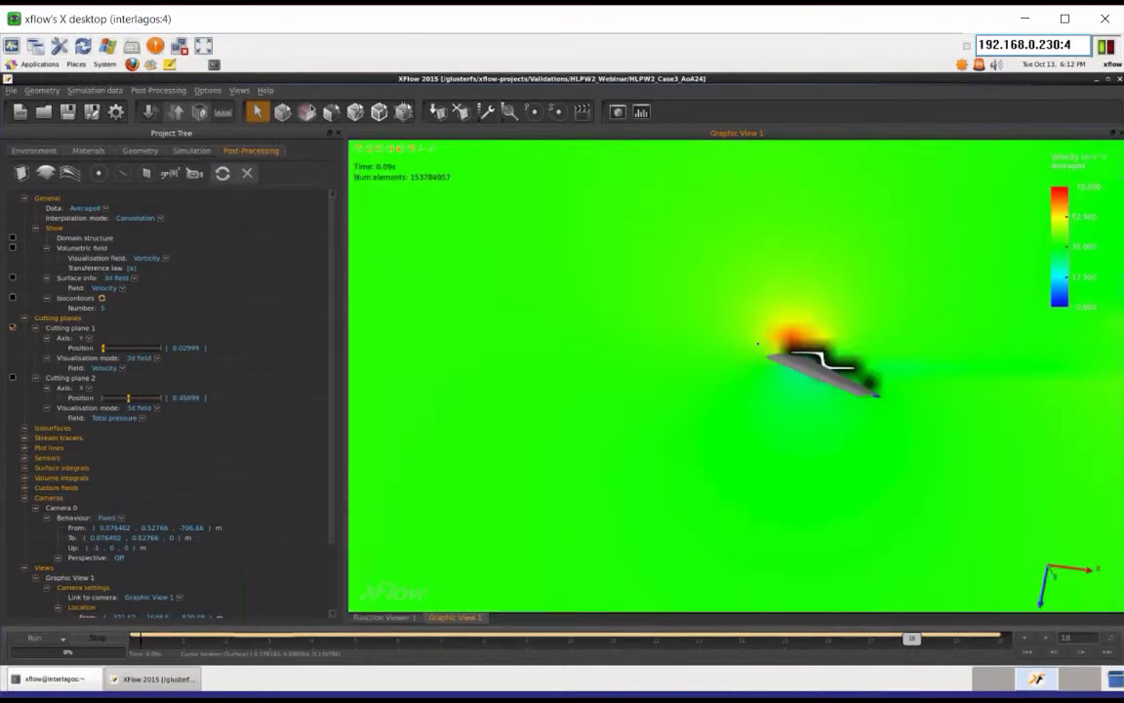
scroll(757, 343, up, 3)
scroll(860, 354, up, 3)
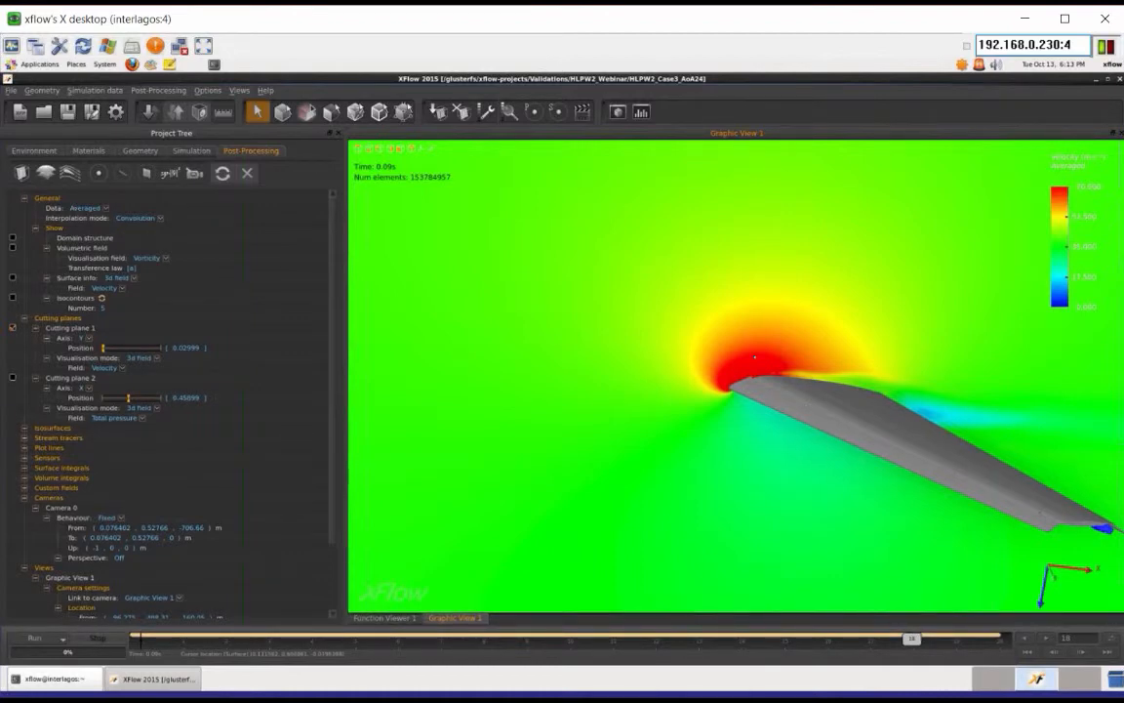
drag(754, 357, 1121, 314)
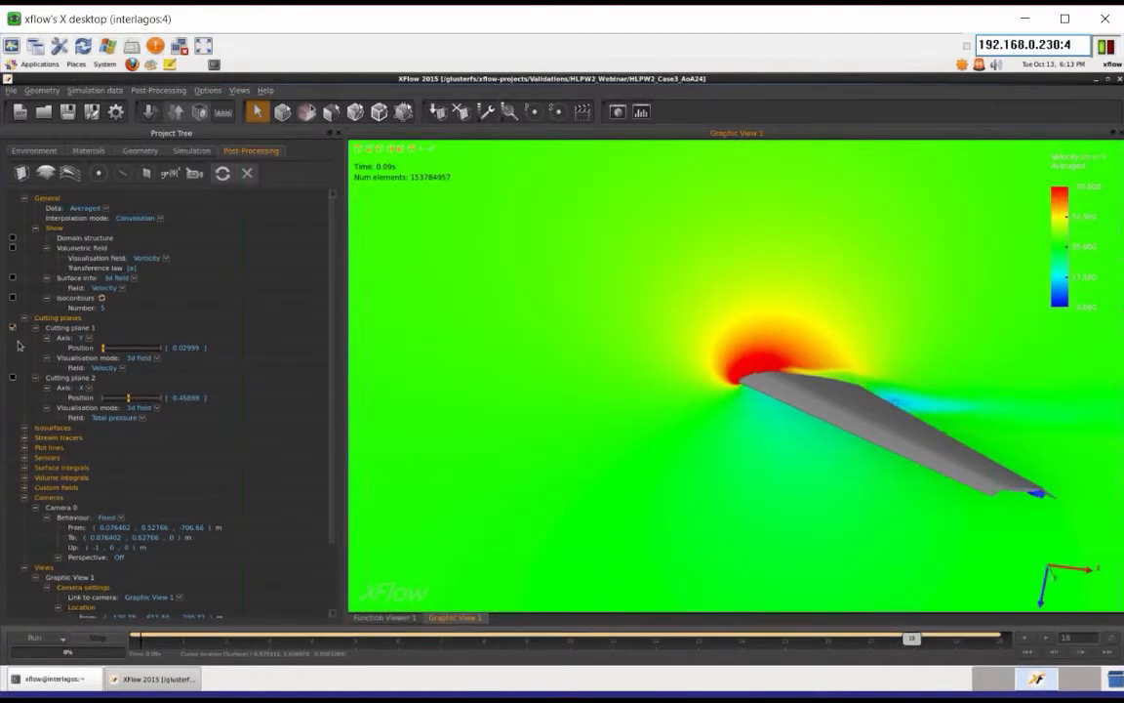
Step: Display only cutting plane 2 with the total pressure field and examine the wake behind the wing
click(12, 378)
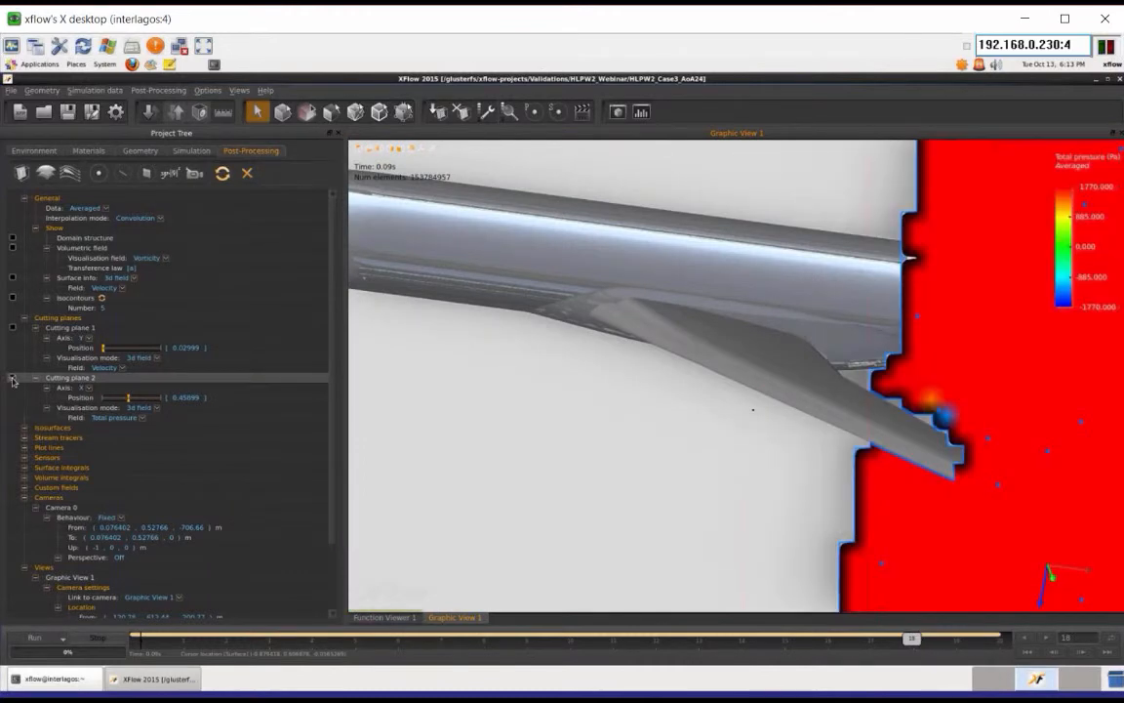
scroll(560, 425, down, 3)
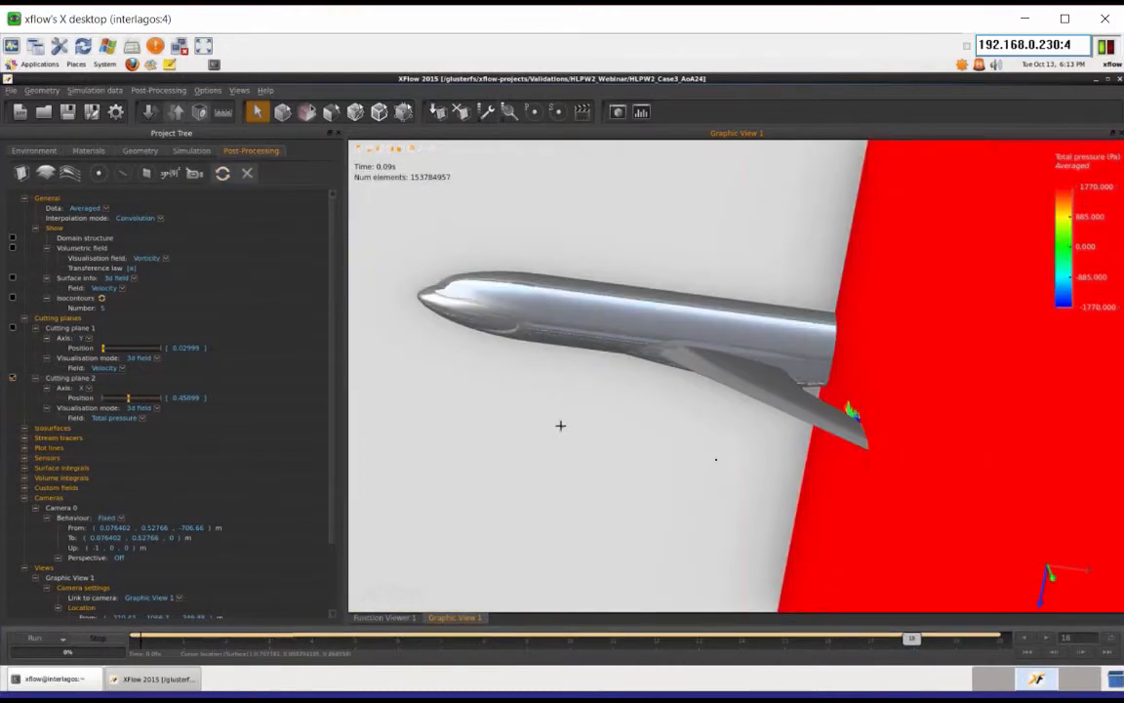
mouse_move(560, 426)
middle_down()
mouse_move(693, 459)
mouse_move(781, 451)
middle_up()
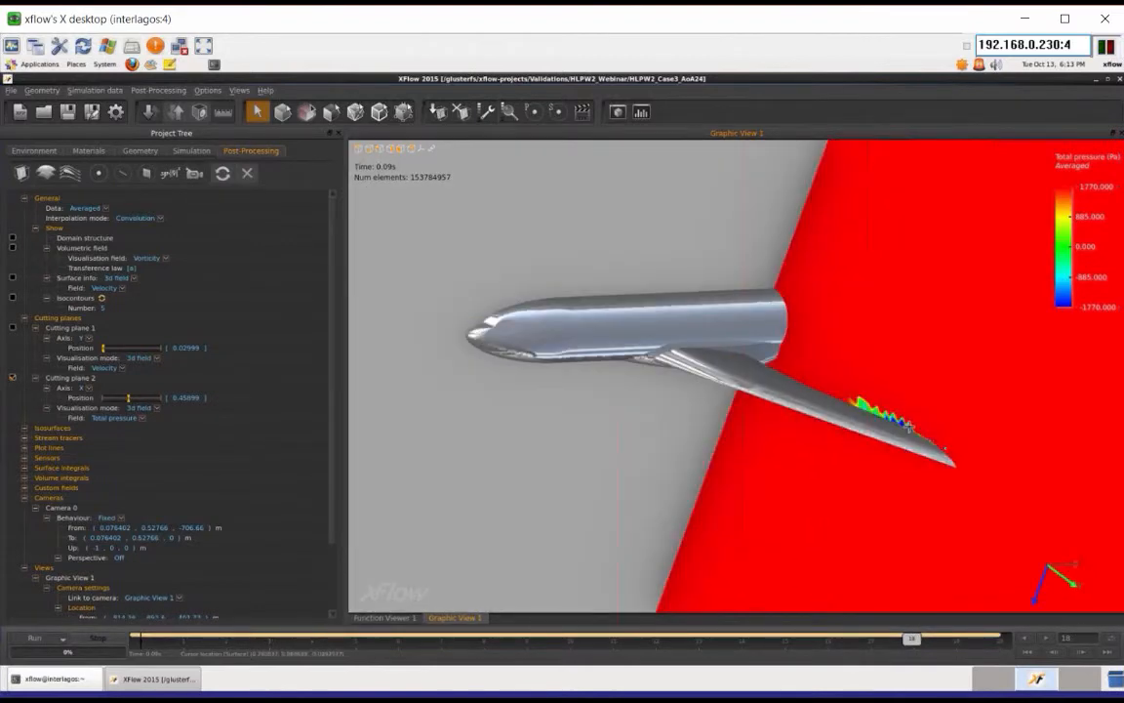
scroll(909, 427, up, 5)
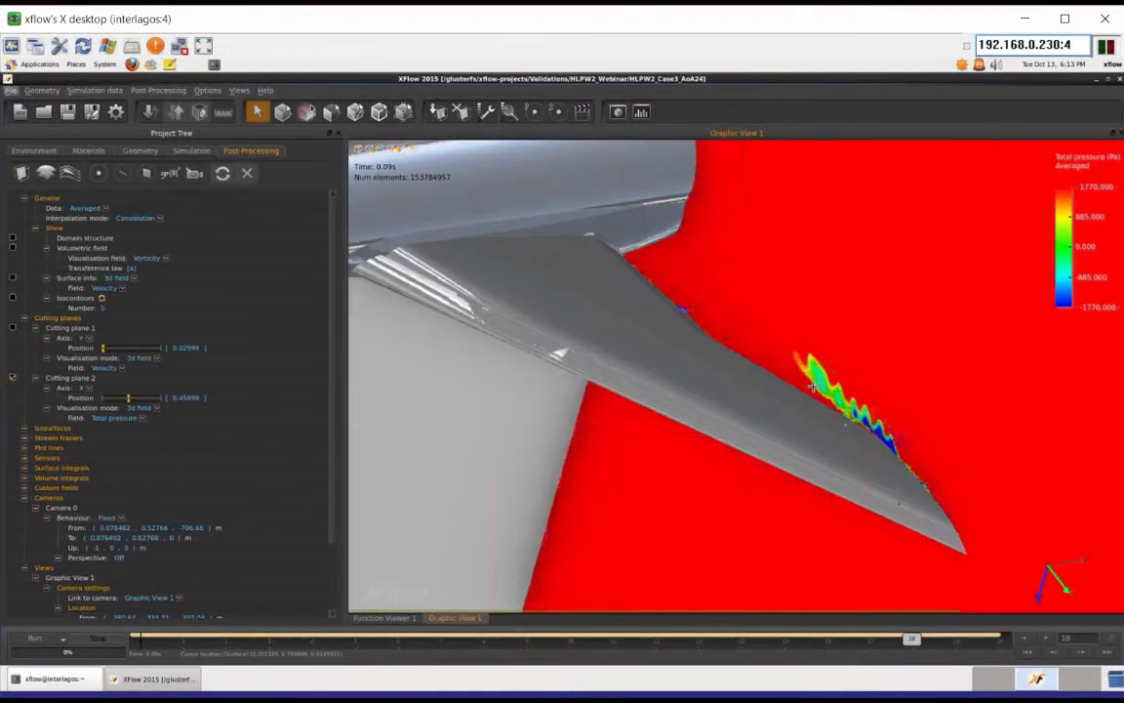
scroll(813, 387, down, 5)
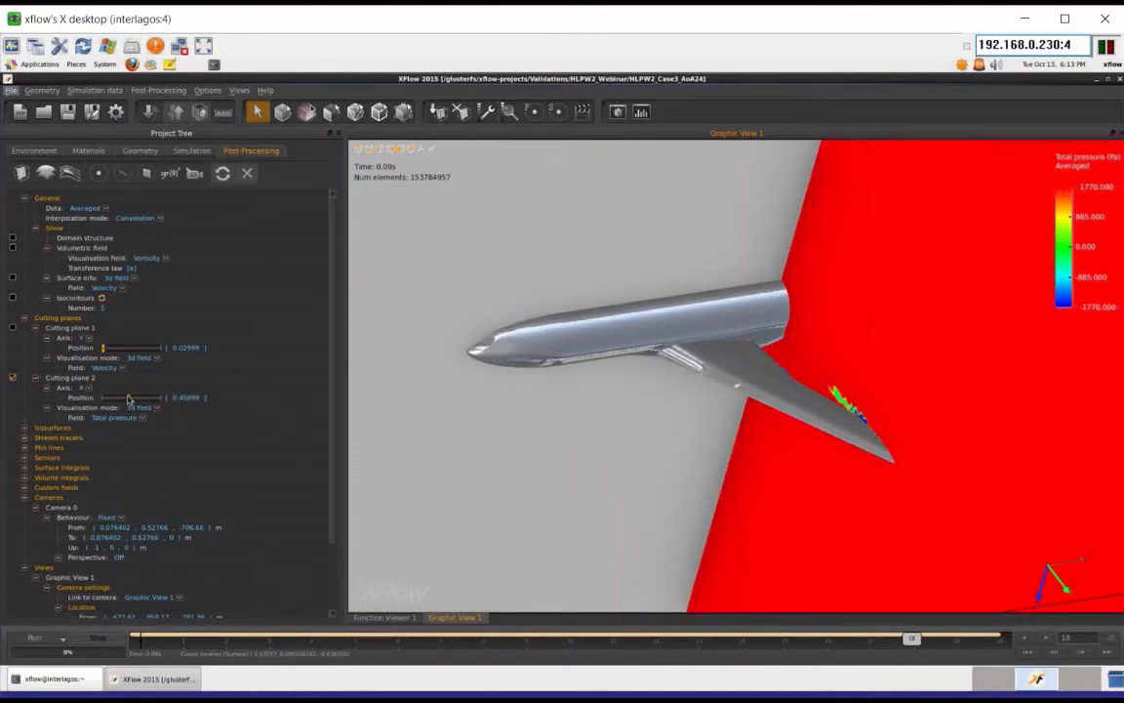
Step: Move cutting plane 2 downstream along the X axis to position 0.5
drag(129, 397, 130, 399)
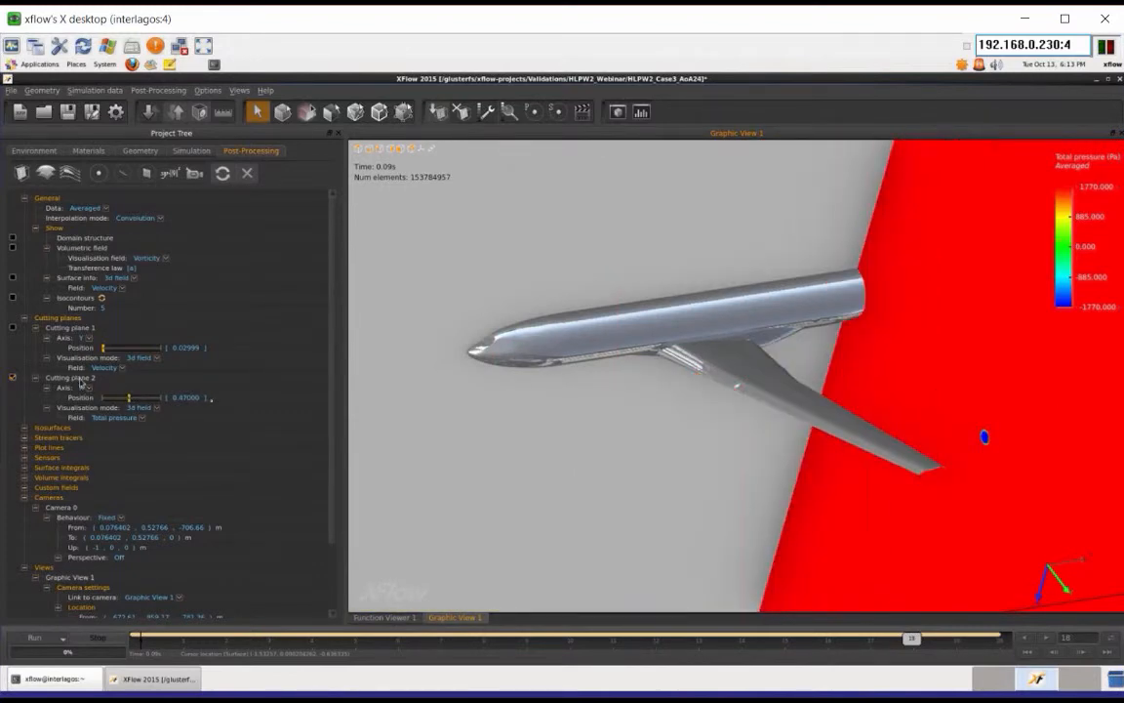
click(81, 381)
double_click(185, 397)
text(0.5)
key(Return)
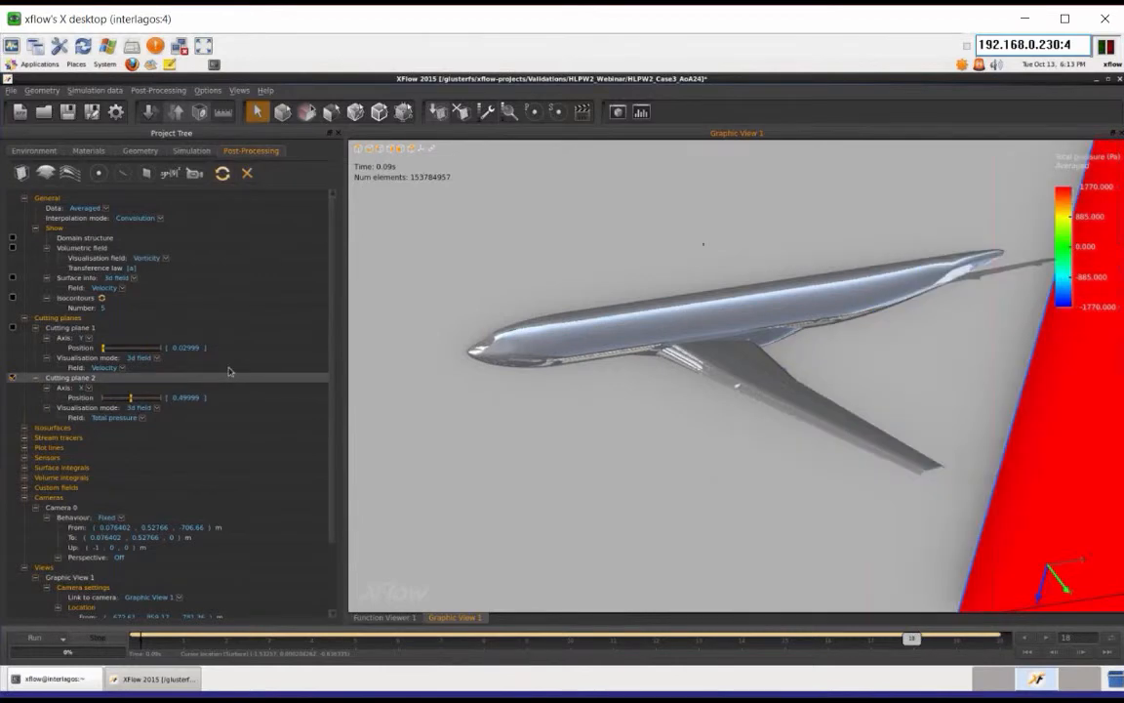
click(710, 211)
scroll(709, 211, down, 3)
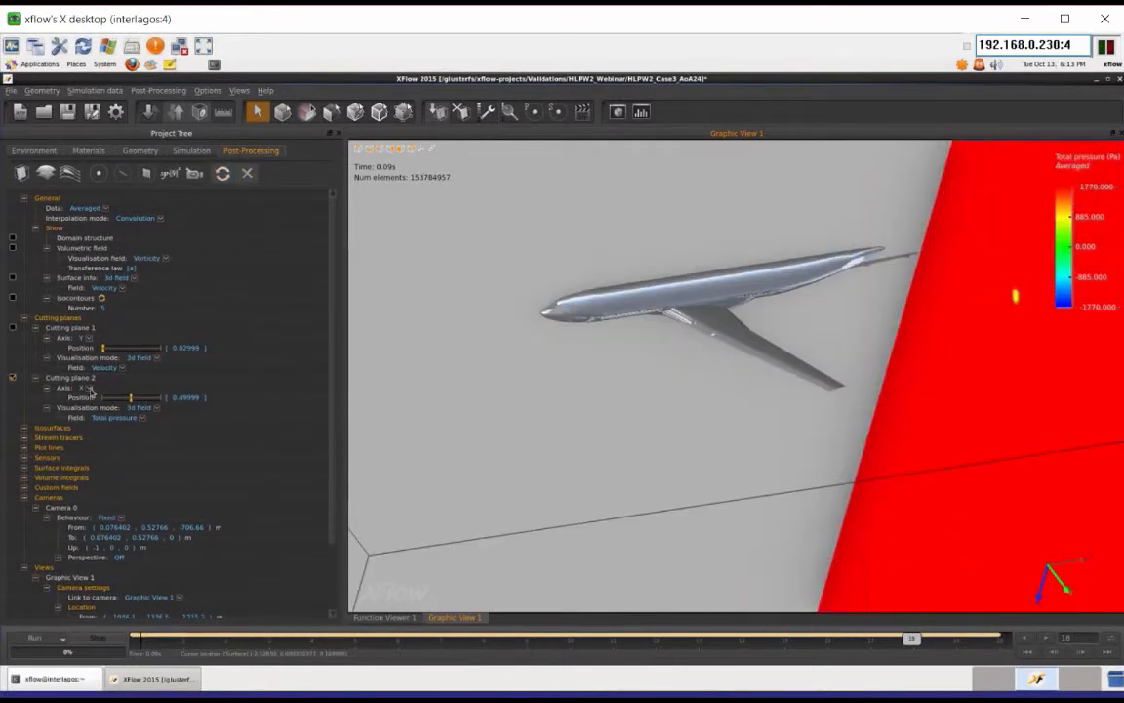
Step: Change cutting plane 2's axis to Arbitrary, and hide the plane to leave only the aircraft displayed
click(88, 388)
click(123, 432)
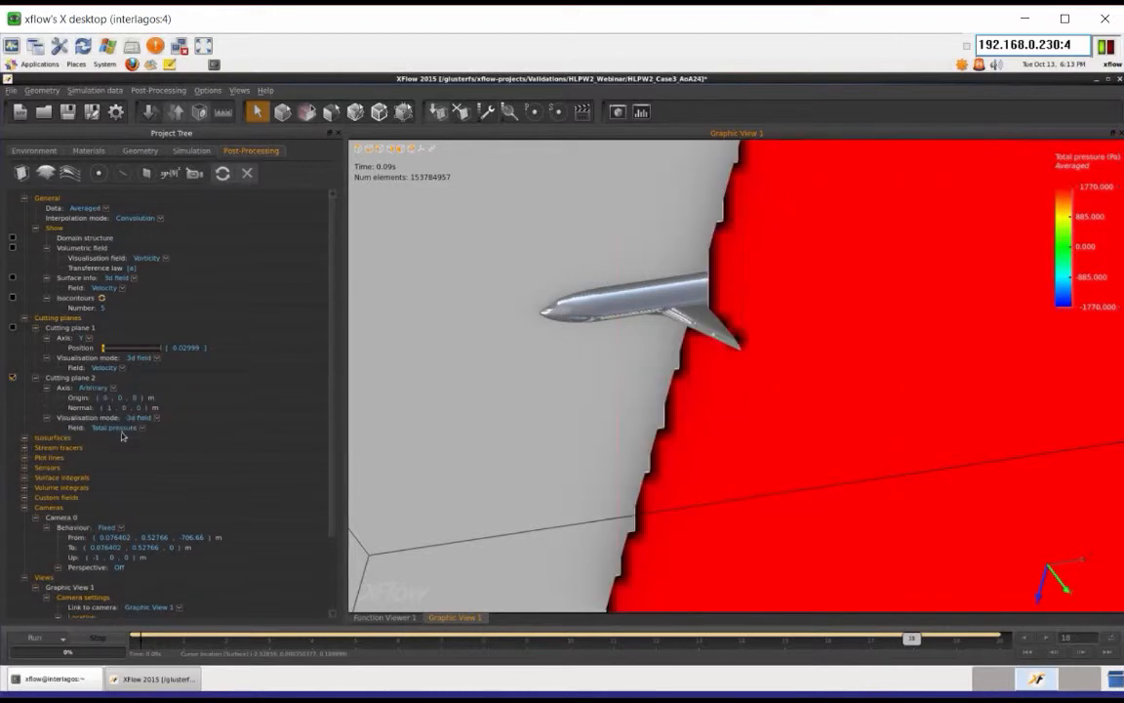
scroll(750, 319, up, 2)
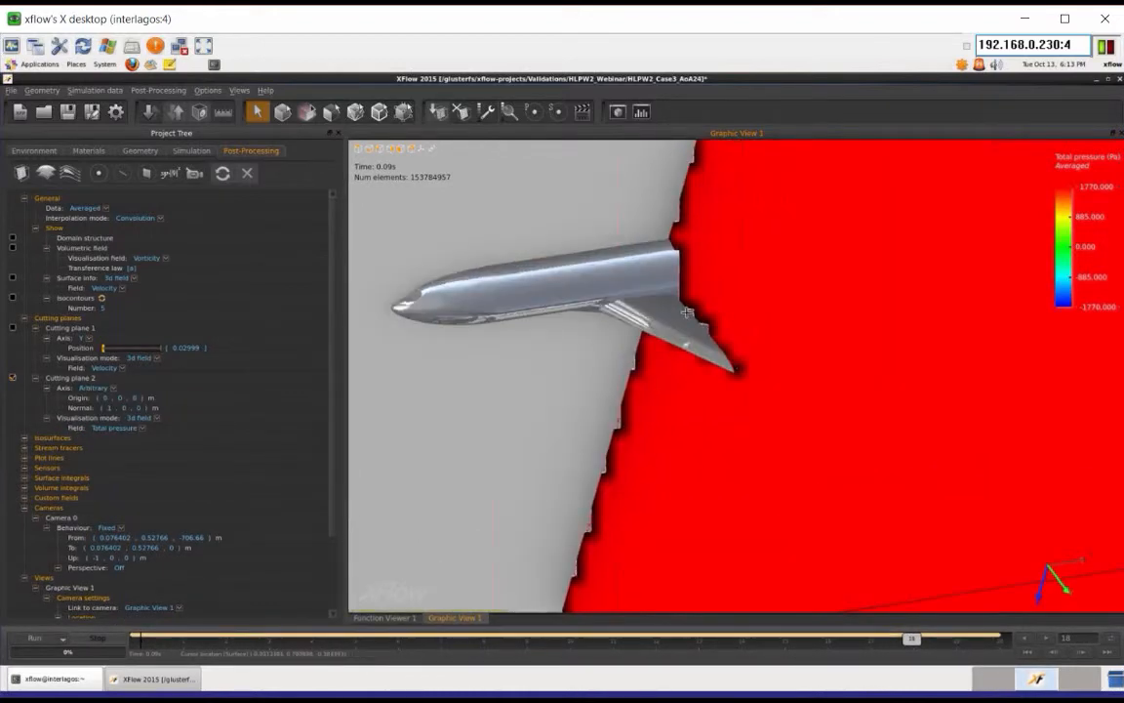
click(13, 379)
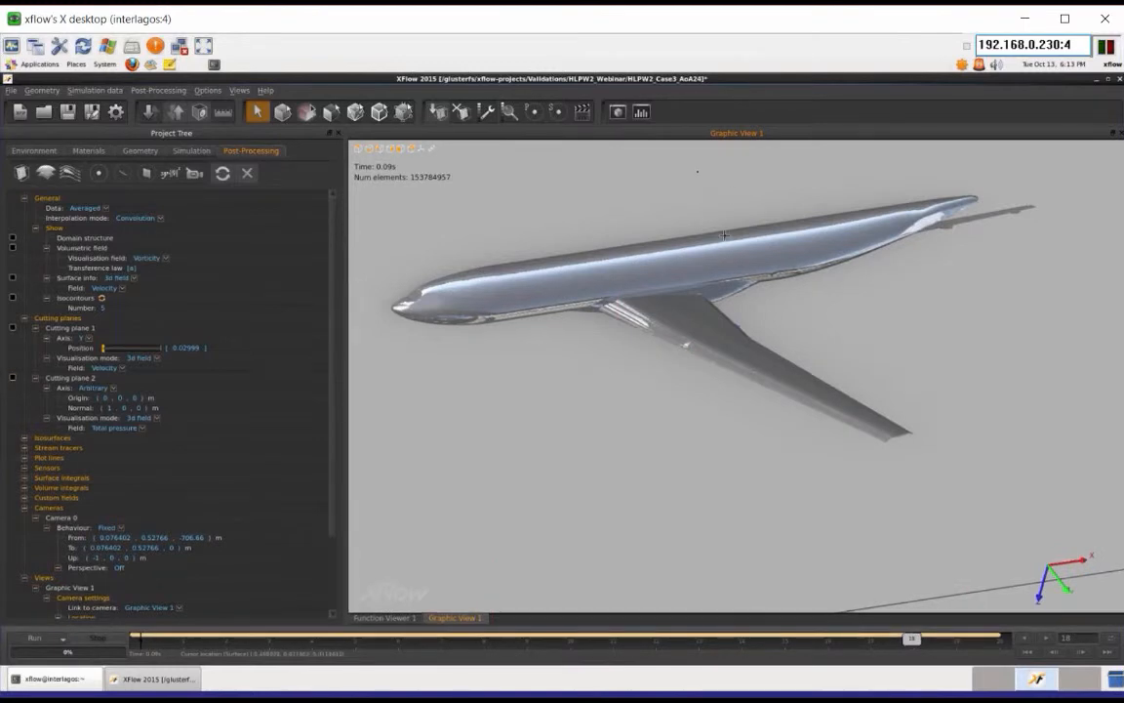
scroll(732, 192, down, 2)
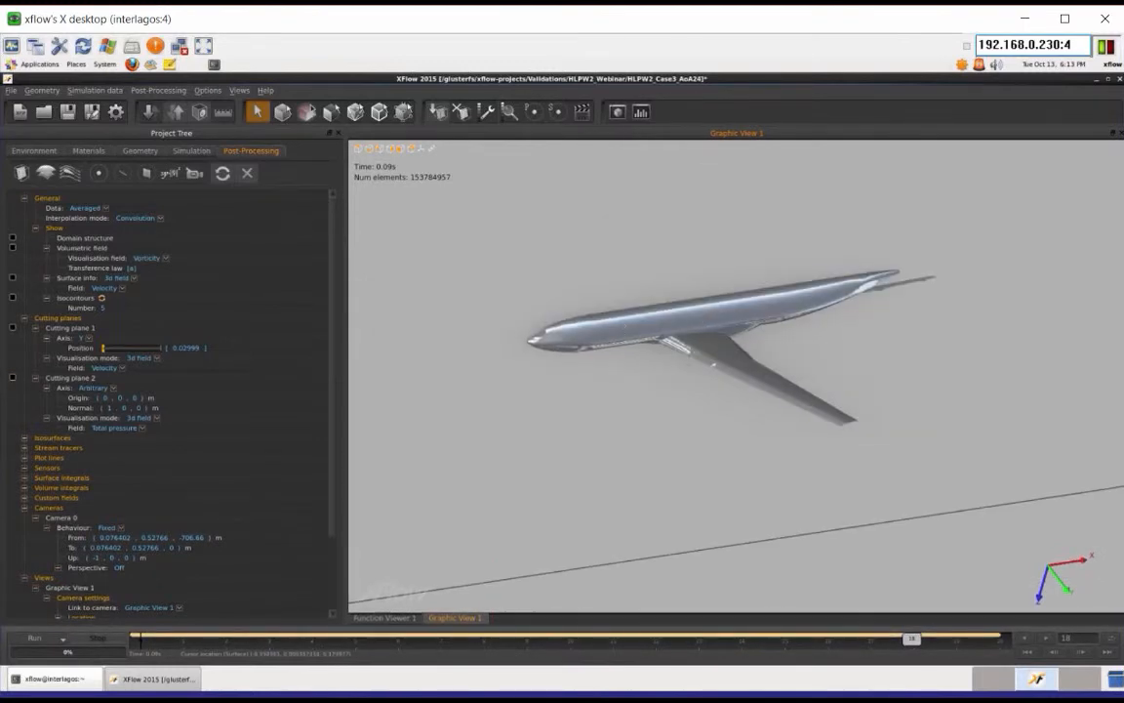
scroll(688, 282, up, 2)
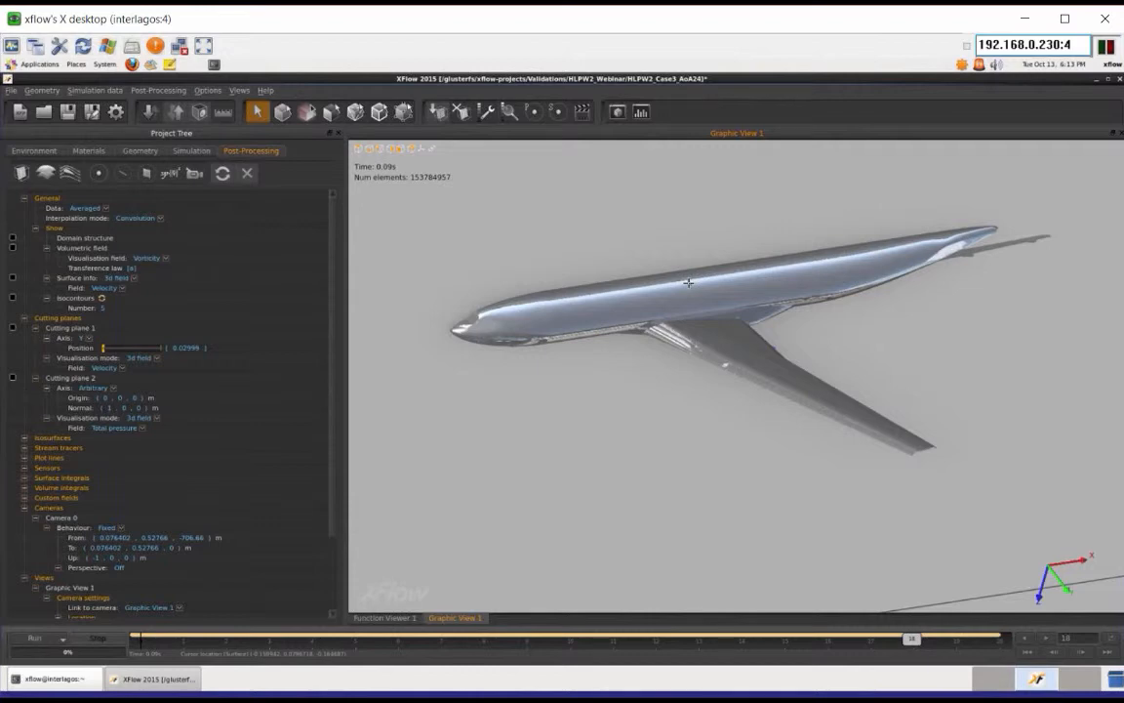
scroll(688, 283, up, 1)
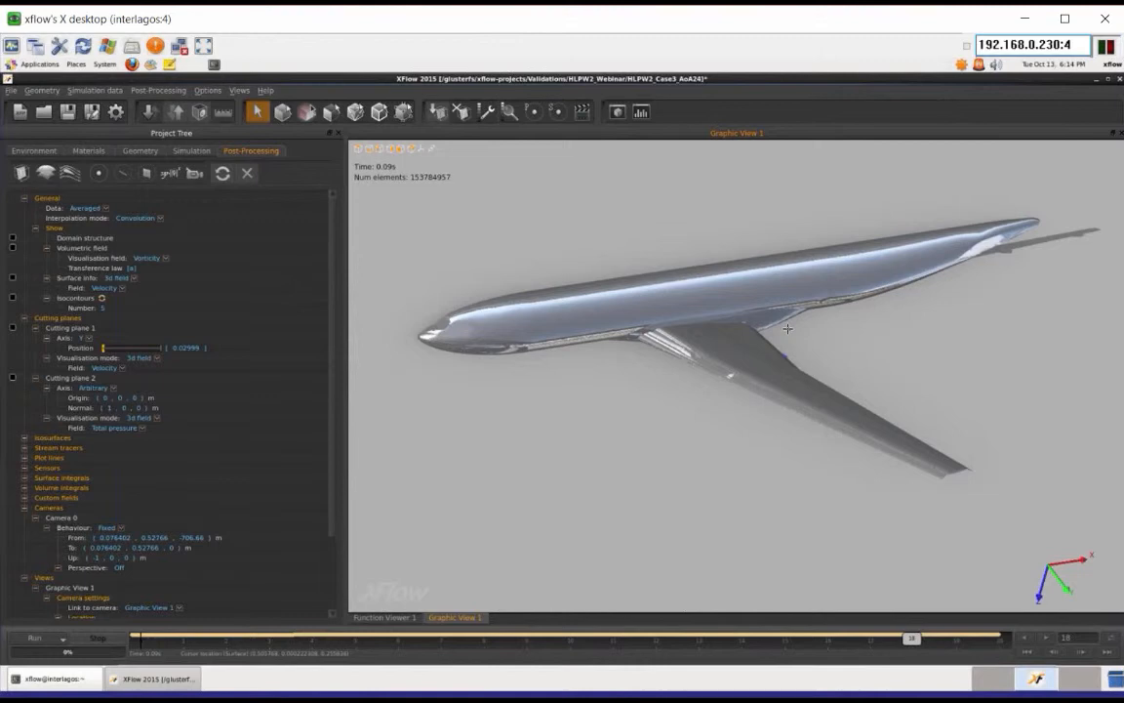
scroll(788, 329, down, 1)
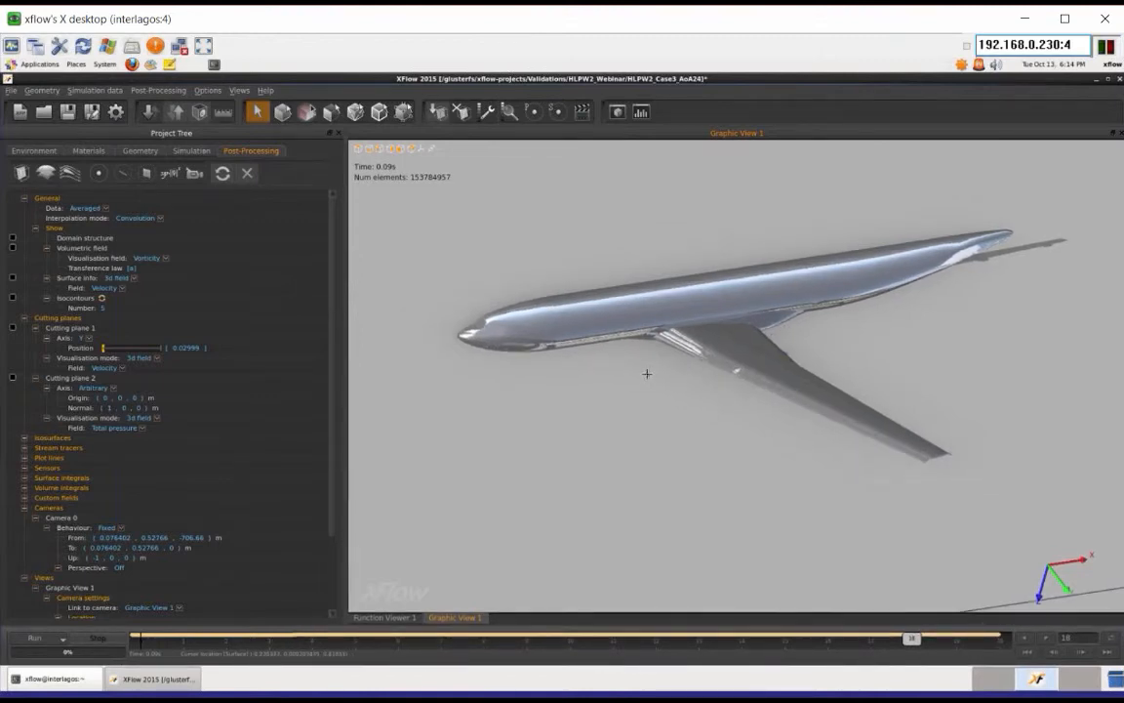
Step: Review the time step mode options in the simulation settings, keeping Fixed automatic selected
click(187, 149)
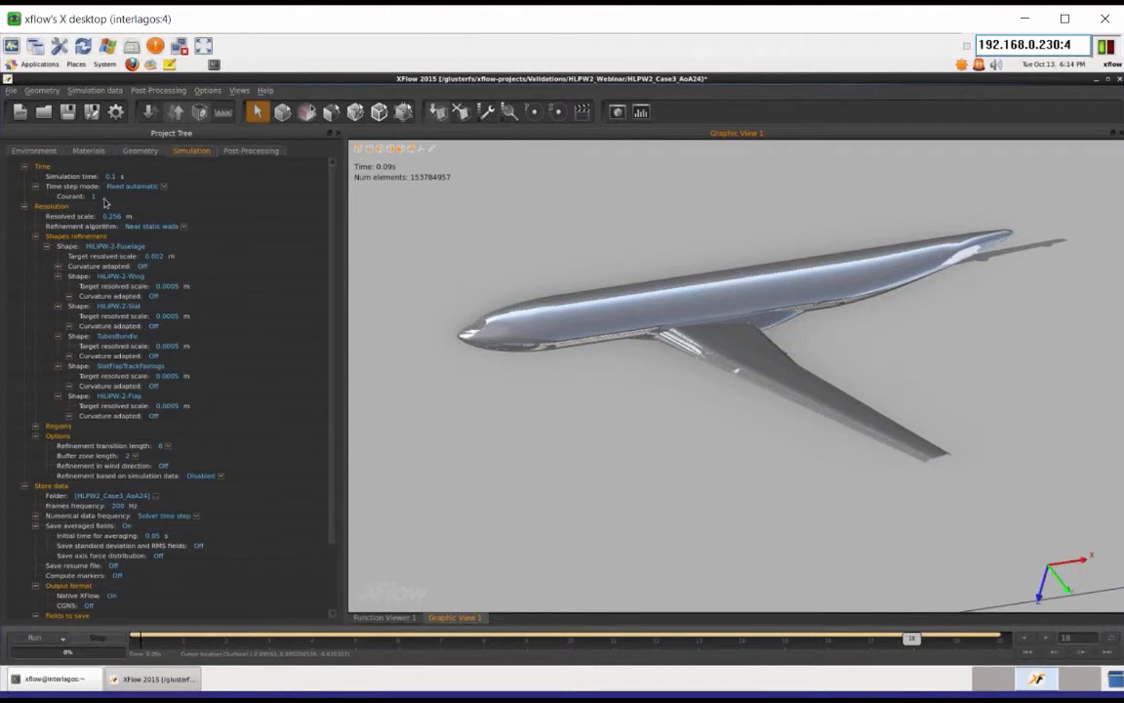
click(164, 193)
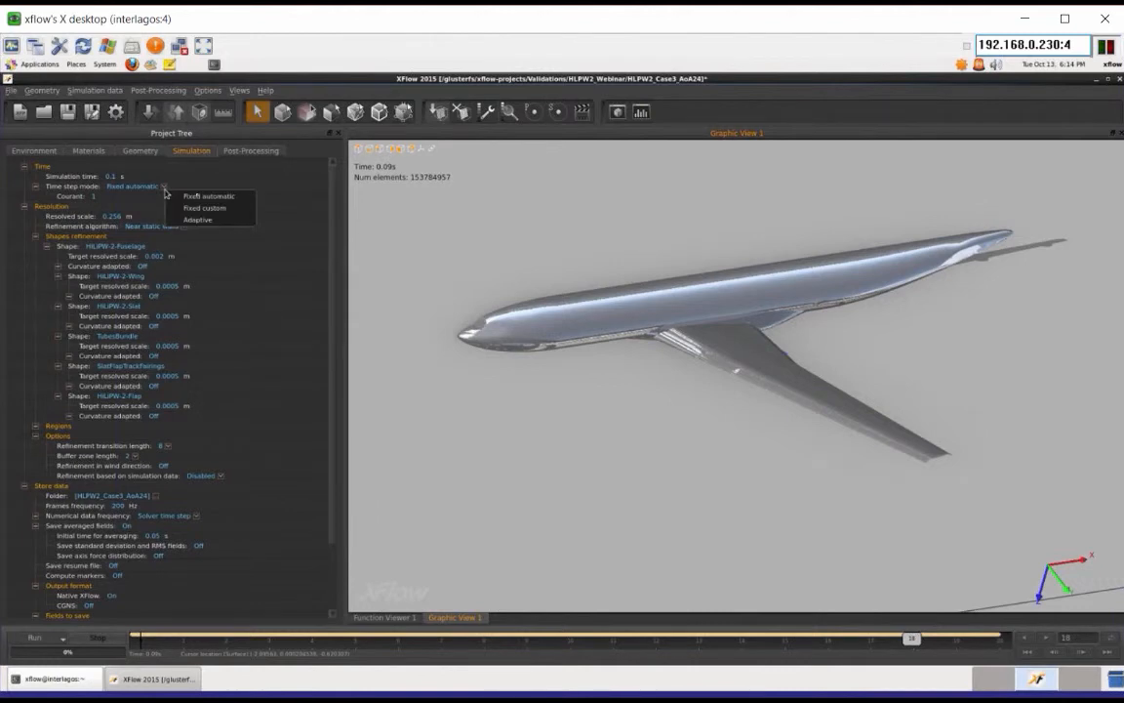
click(213, 199)
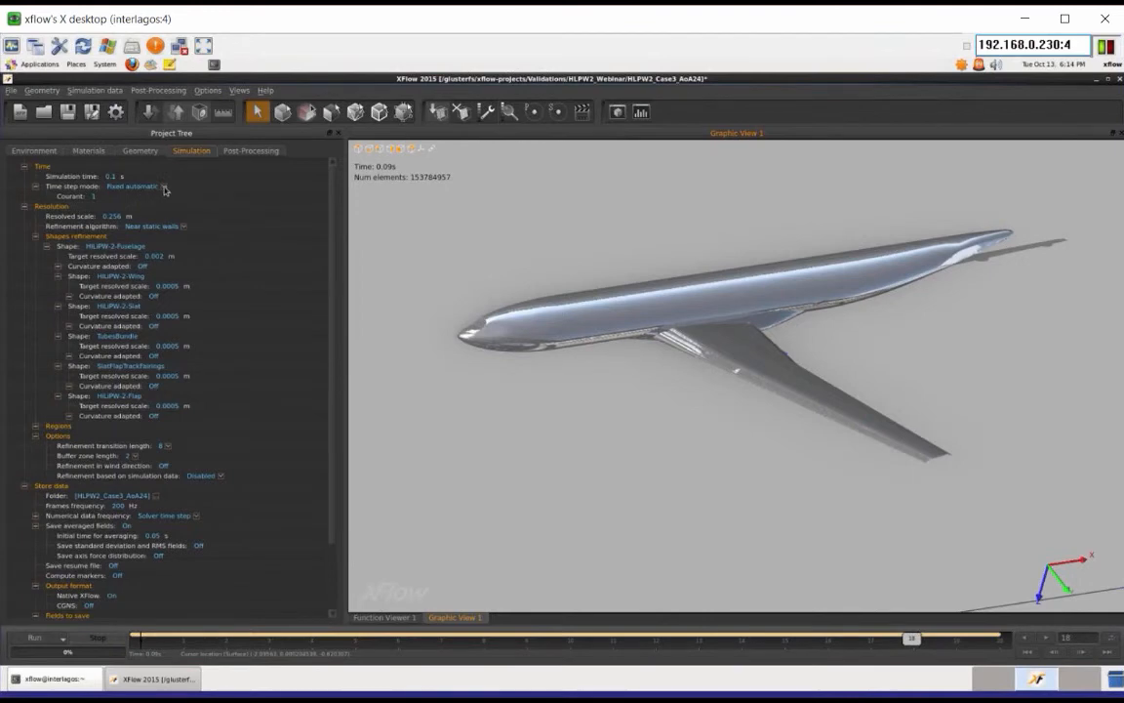
scroll(756, 345, down, 1)
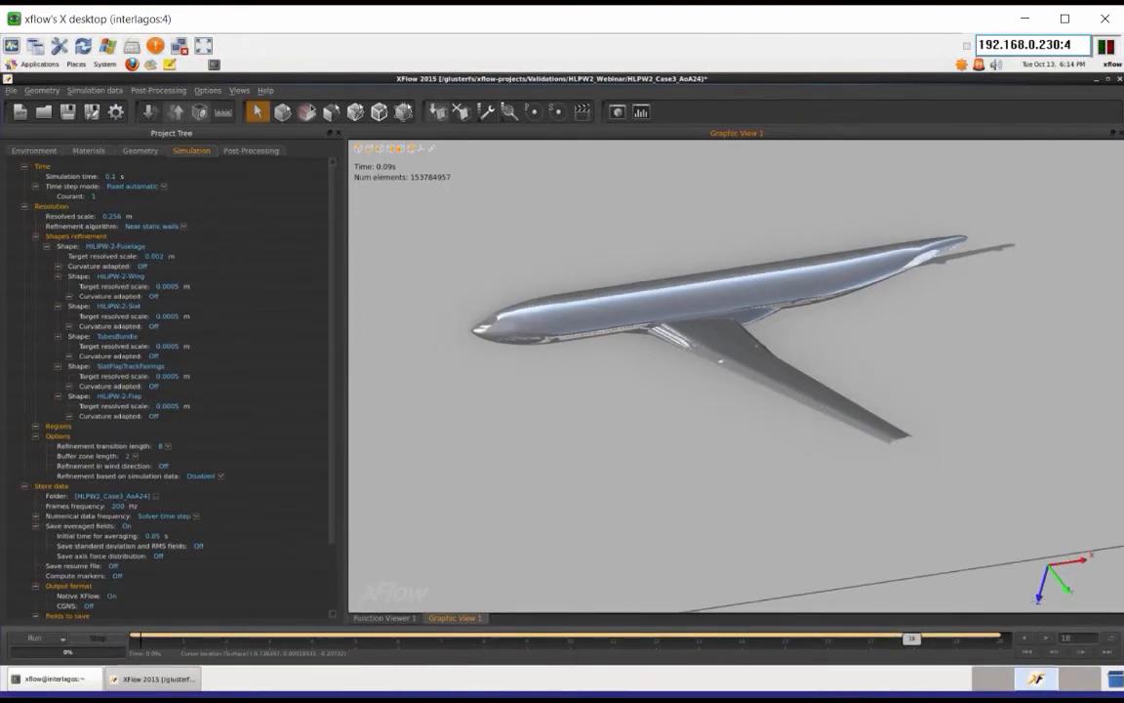
scroll(757, 345, up, 1)
scroll(756, 345, down, 1)
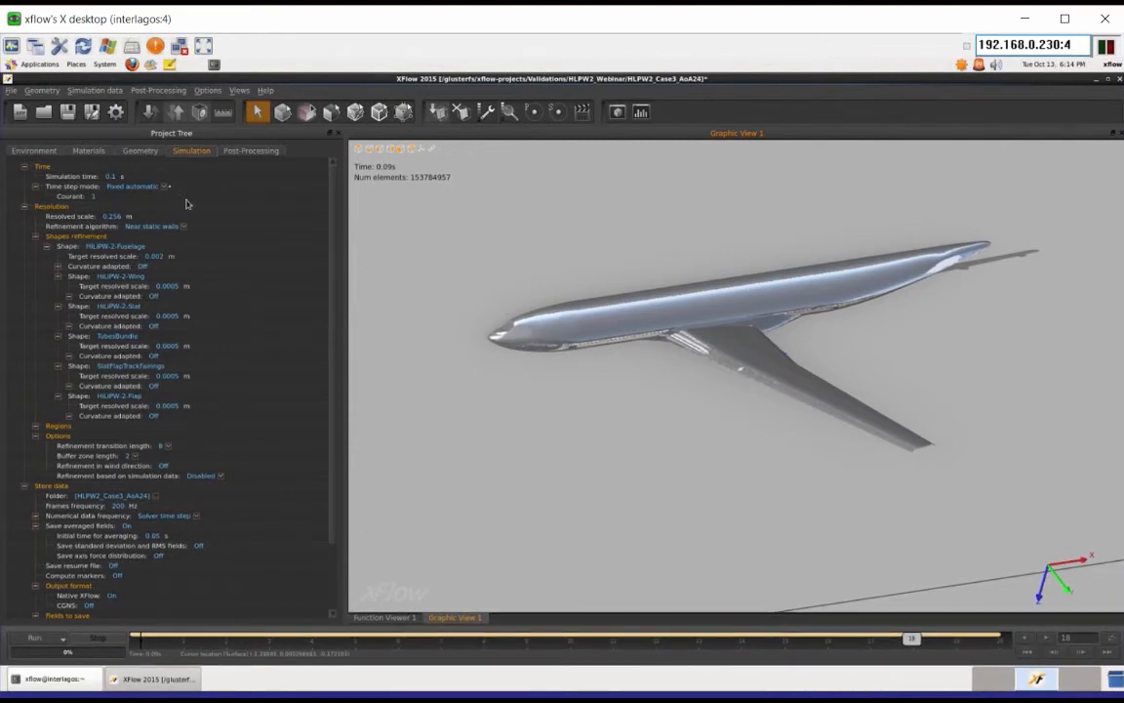
Step: Switch the time step mode to Fixed custom with a time step of 6.423e-5 s
click(152, 184)
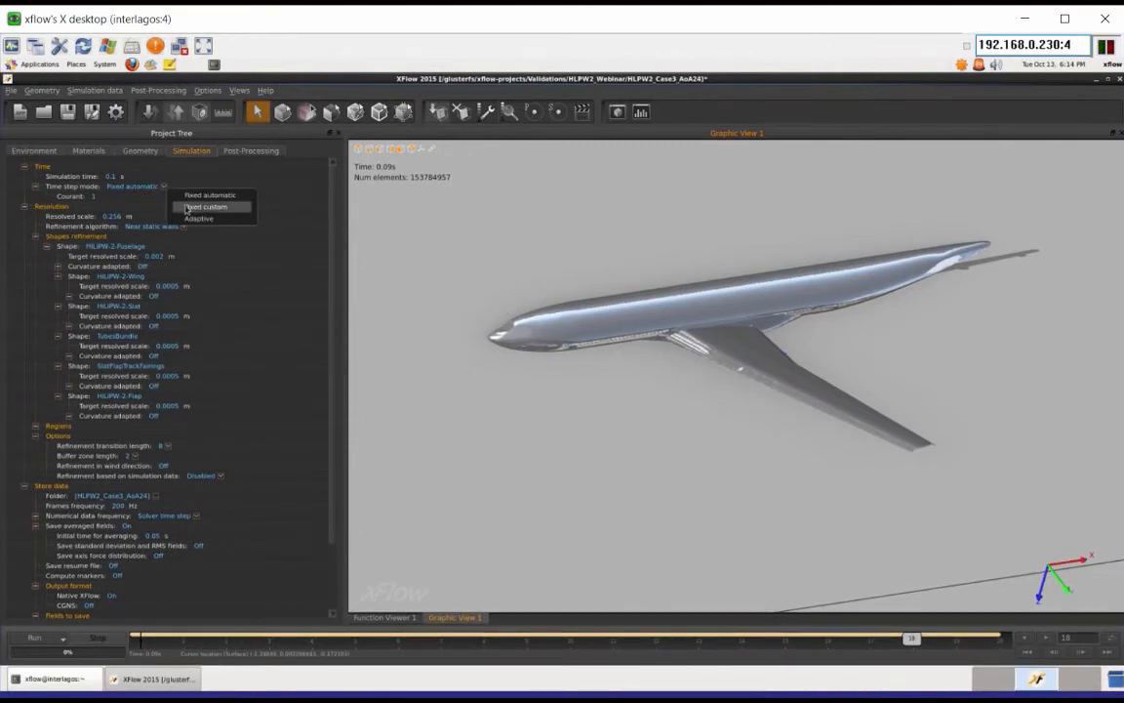
click(187, 207)
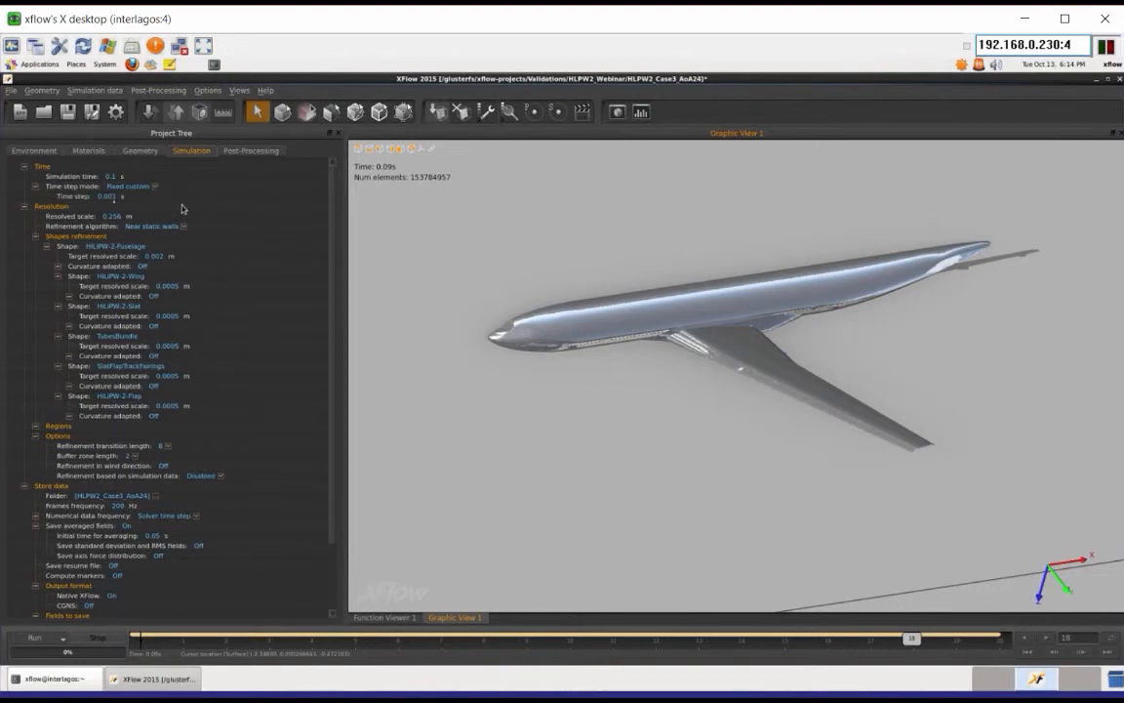
click(107, 198)
text(6.423e)
text(-5)
key(Return)
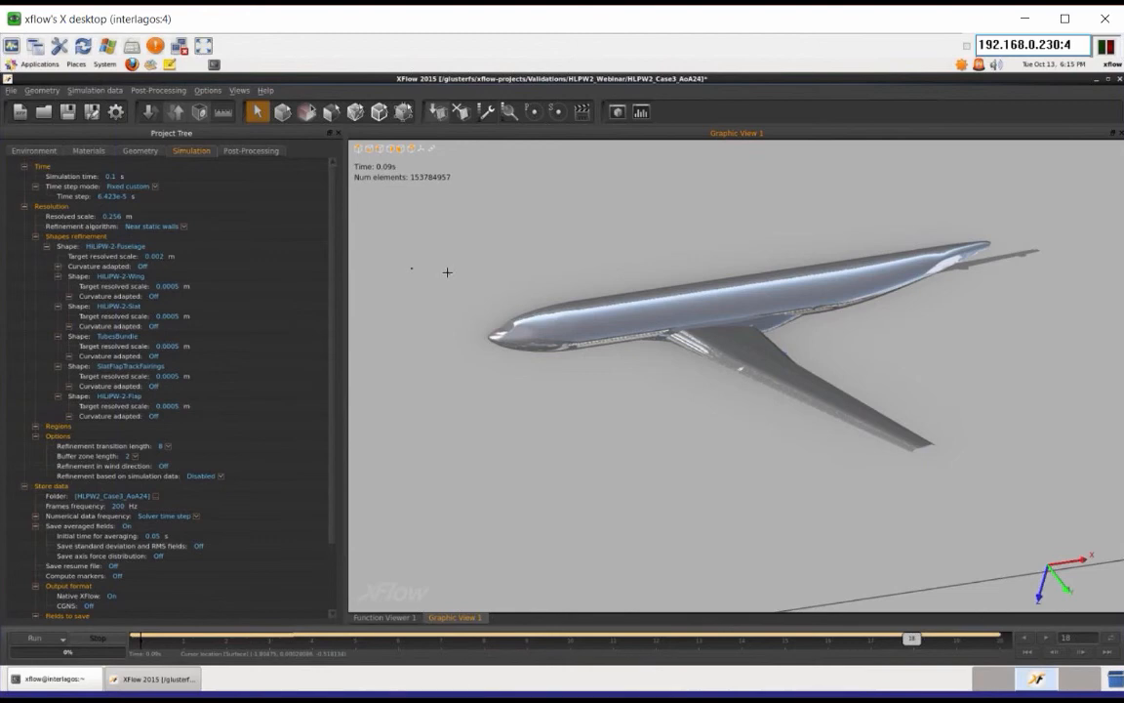
Step: Return to the post-processing settings and display cutting planes 1 and 2 together
click(251, 150)
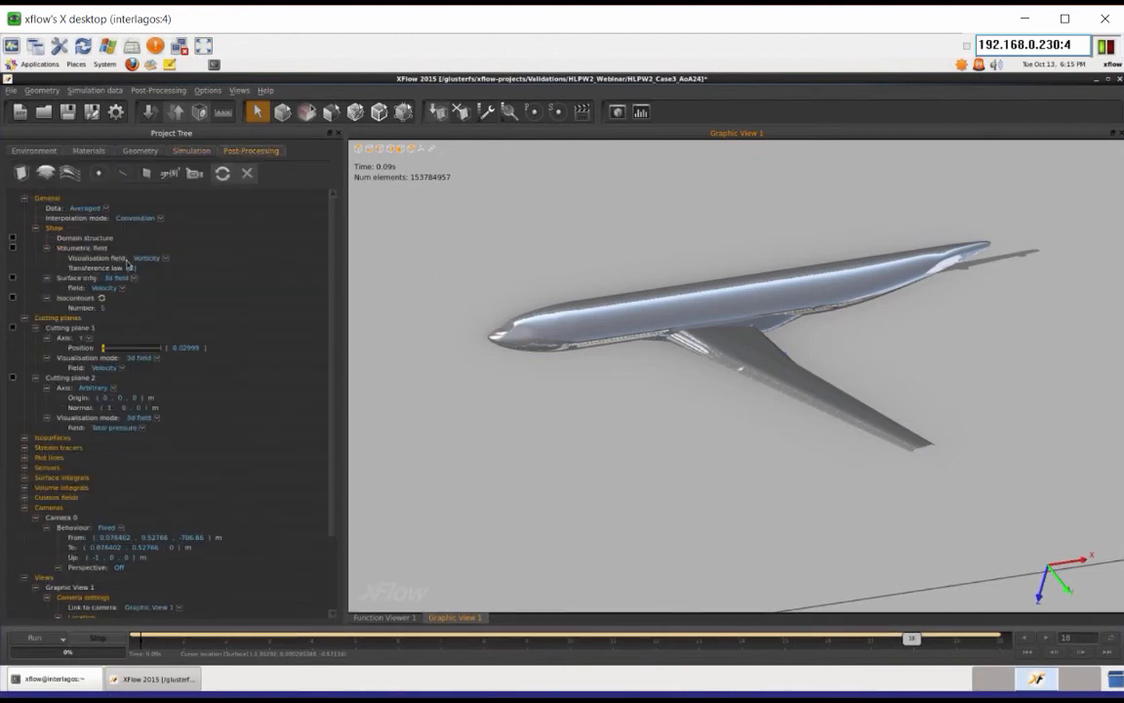
click(13, 329)
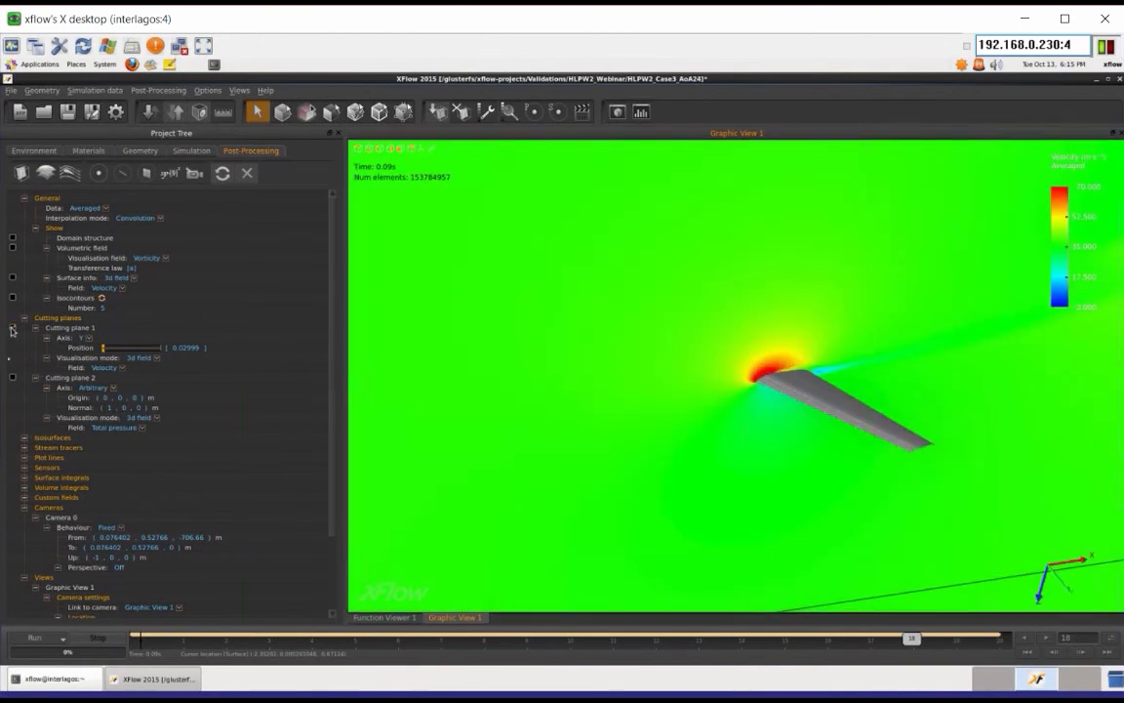
click(13, 380)
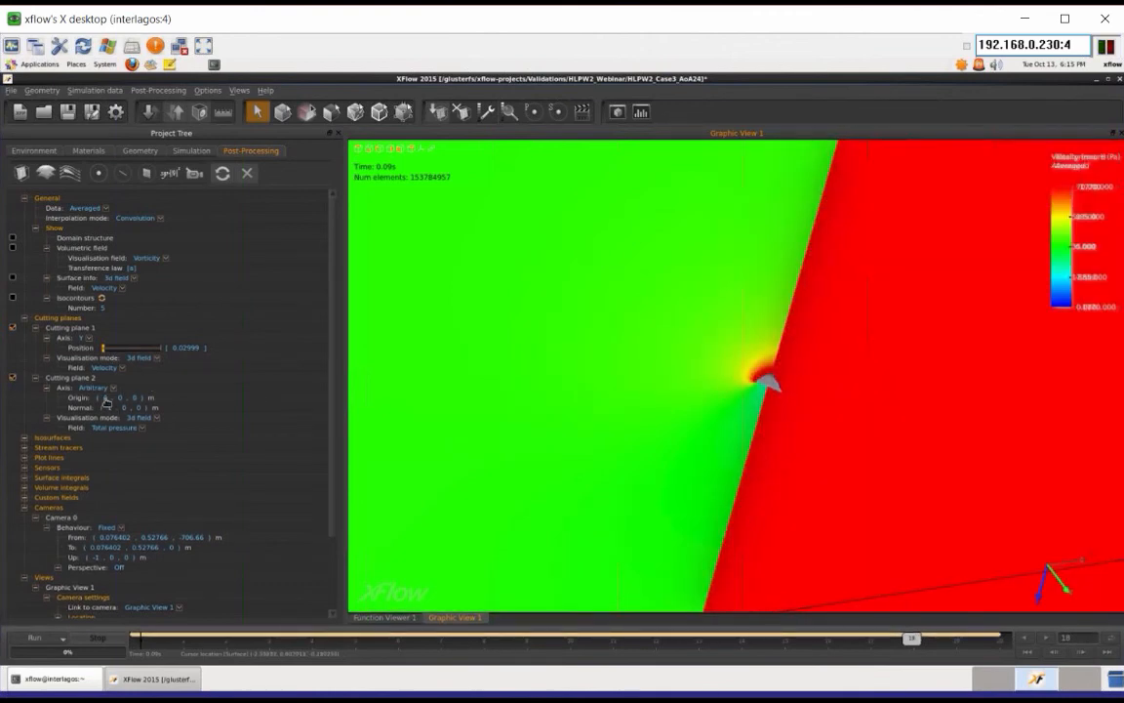
Step: Move cutting plane 2's origin along X, trying 2 m and settling on 0.5 m
click(105, 399)
key(Return)
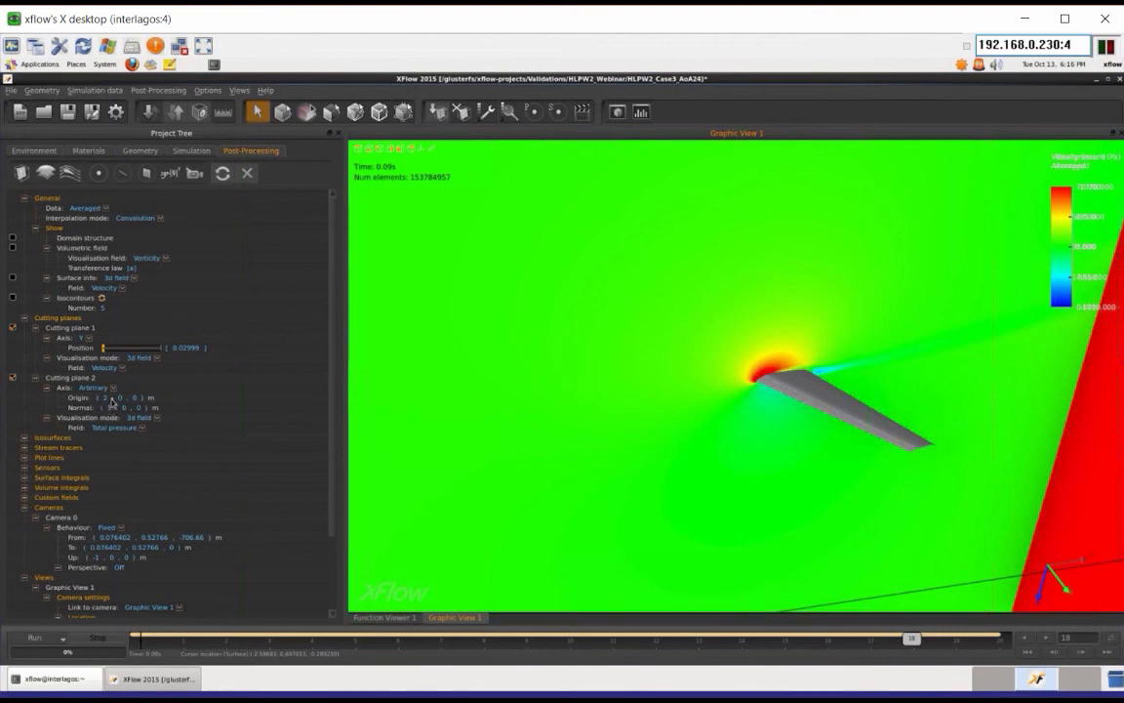
click(102, 398)
text(0.50)
key(Return)
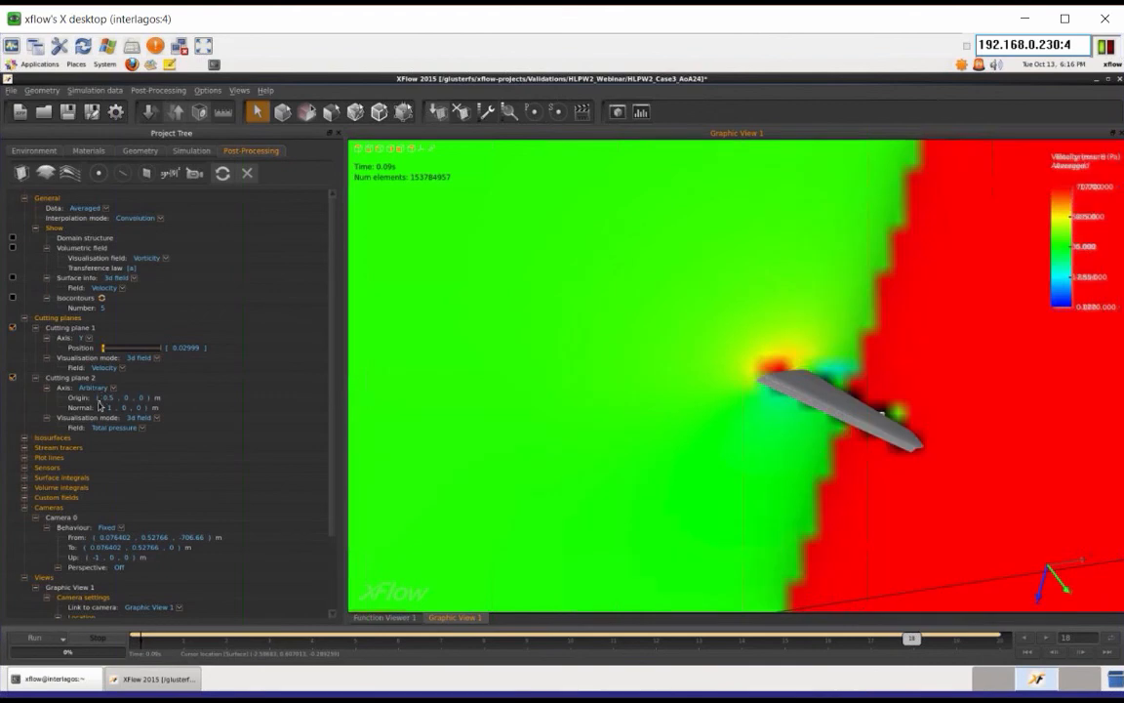